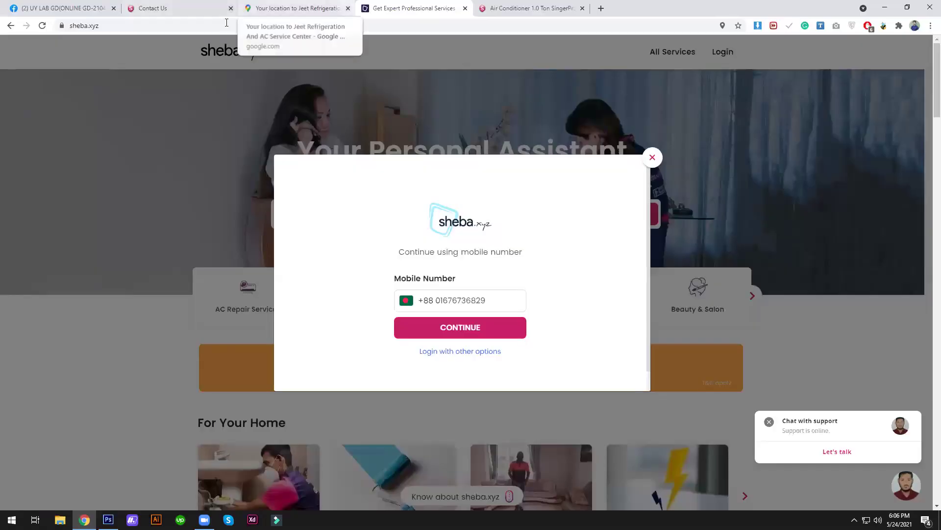
# - Close the Contact Us, sheba.xyz, Jeet Refrigeration and air-conditioner tabs, then show the desktop
pyautogui.click(231, 8)
pyautogui.middleClick(269, 5)
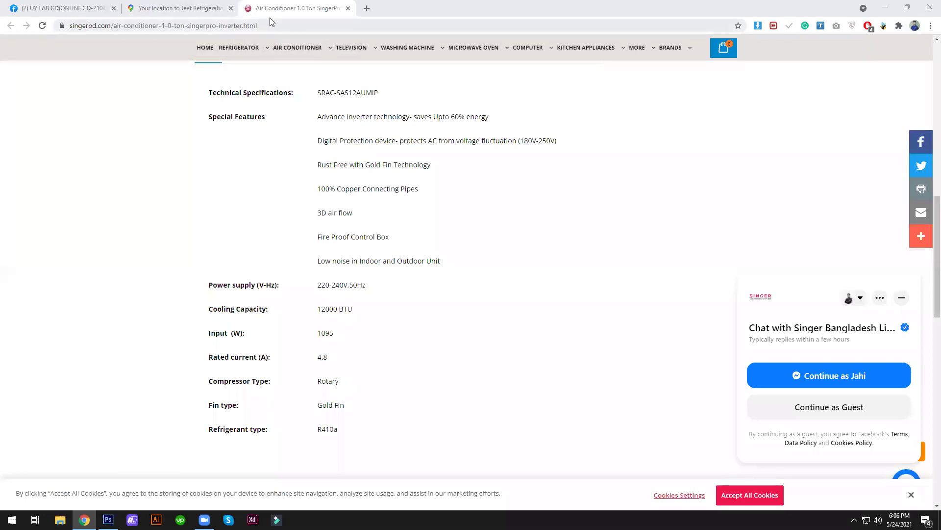
pyautogui.click(231, 7)
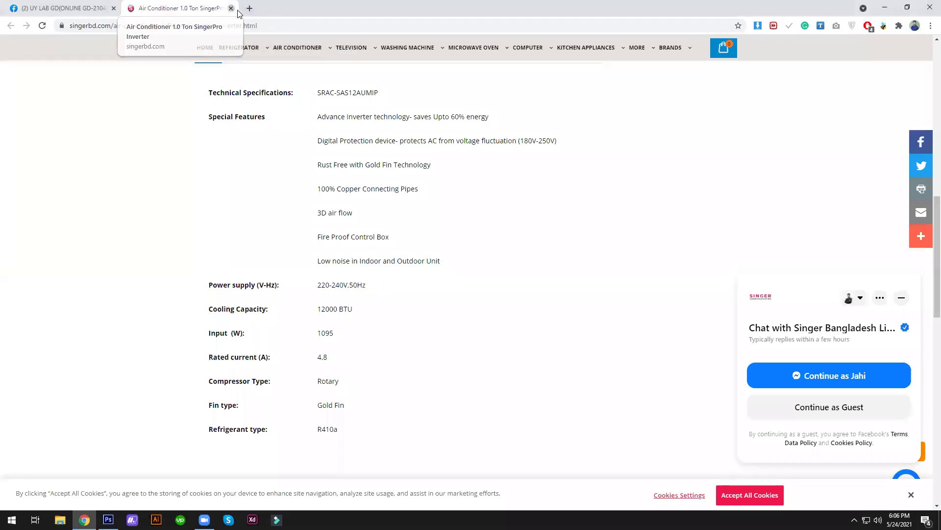
pyautogui.click(231, 8)
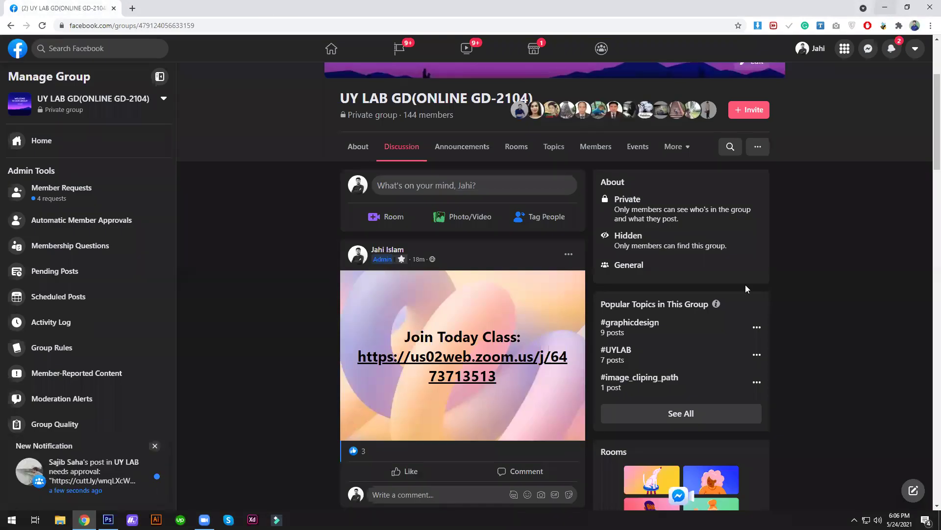
pyautogui.press('super+d')
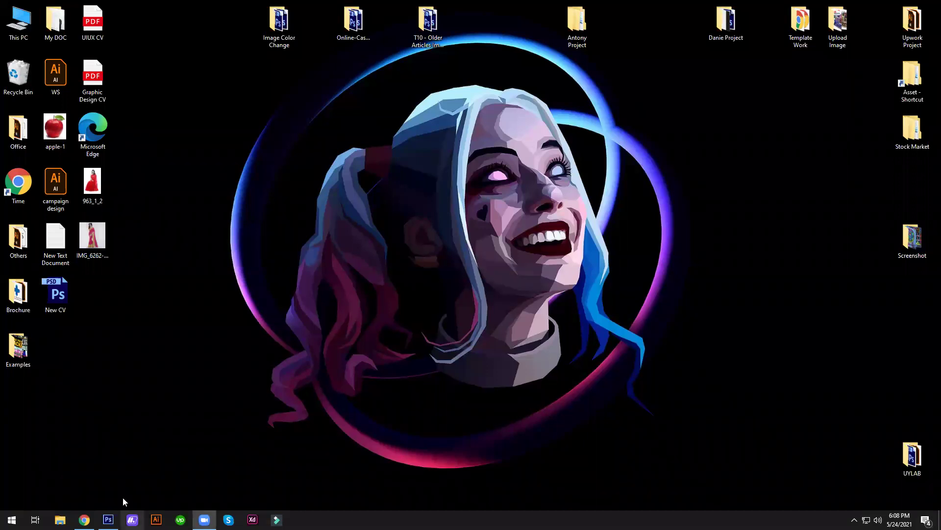
# - Create a new 1000 × 600 px, 72 ppi document with a white background
pyautogui.click(107, 519)
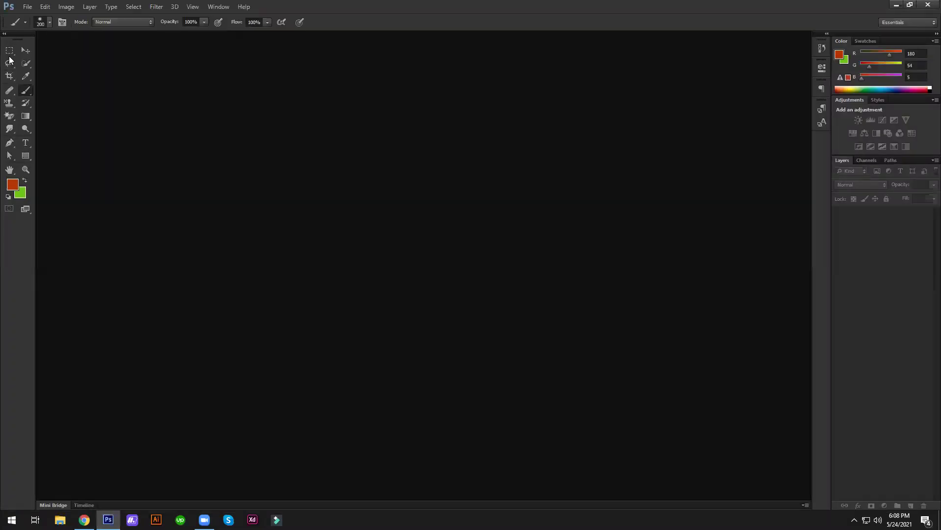
pyautogui.click(27, 6)
pyautogui.click(30, 15)
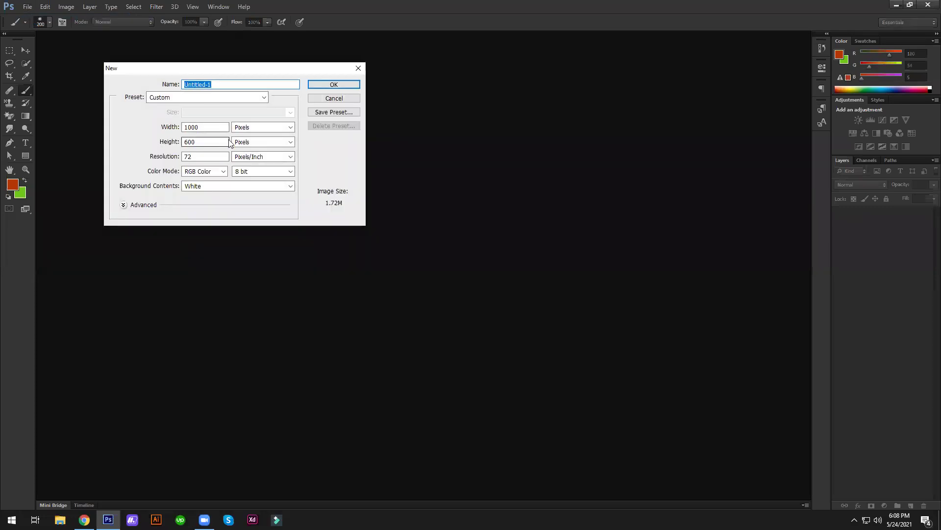
pyautogui.click(315, 88)
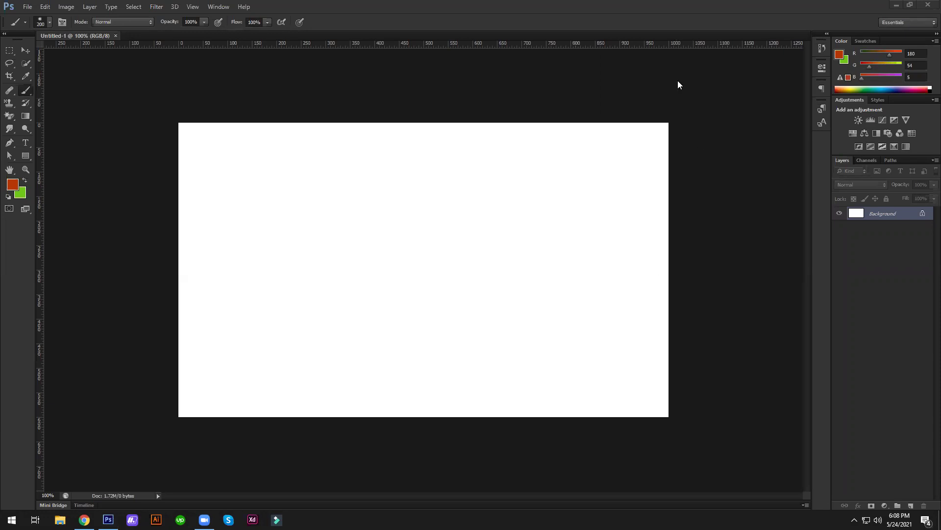
# - Switch to the Ellipse Tool and draw a 234 px red-orange circle on the canvas's left
pyautogui.click(479, 85)
pyautogui.click(23, 160)
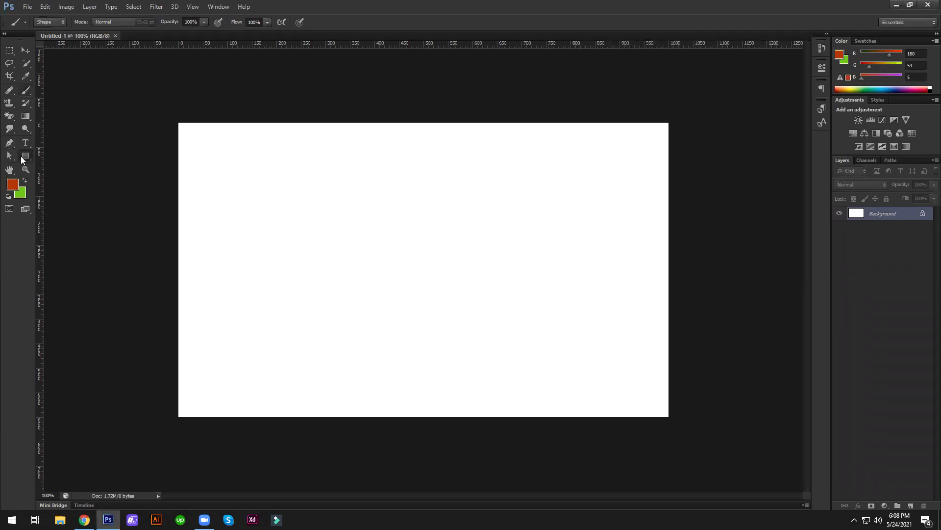
pyautogui.click(56, 153)
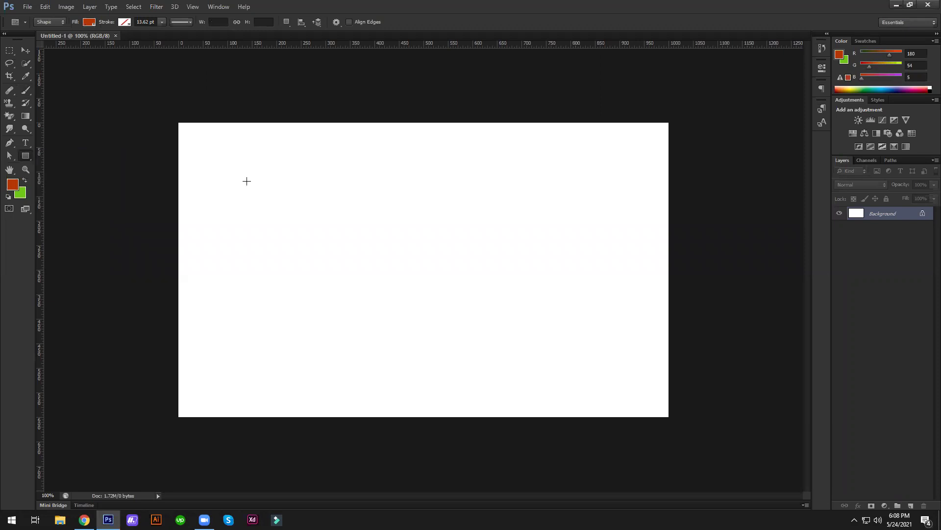
pyautogui.rightClick(30, 158)
pyautogui.click(59, 174)
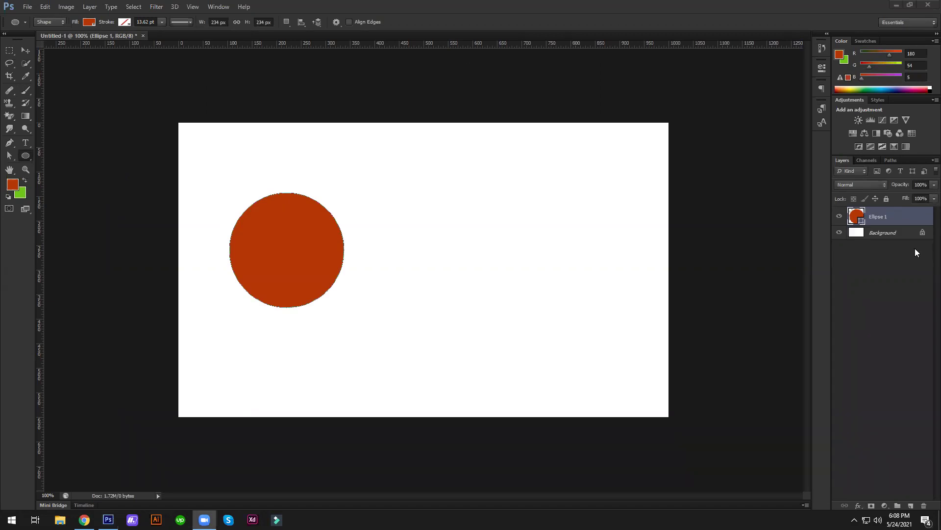
pyautogui.click(900, 218)
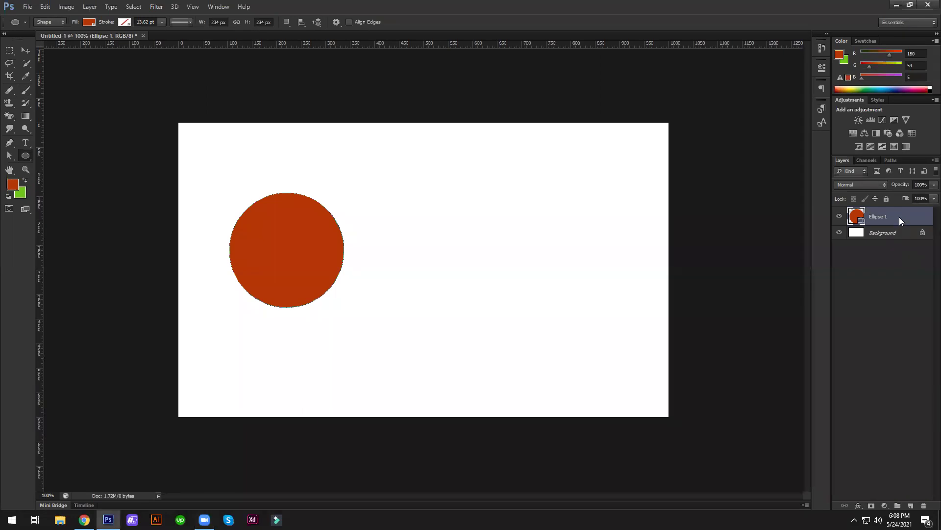
# - Open Blending Options for the Ellipse 1 layer and tick Drop Shadow
pyautogui.rightClick(899, 218)
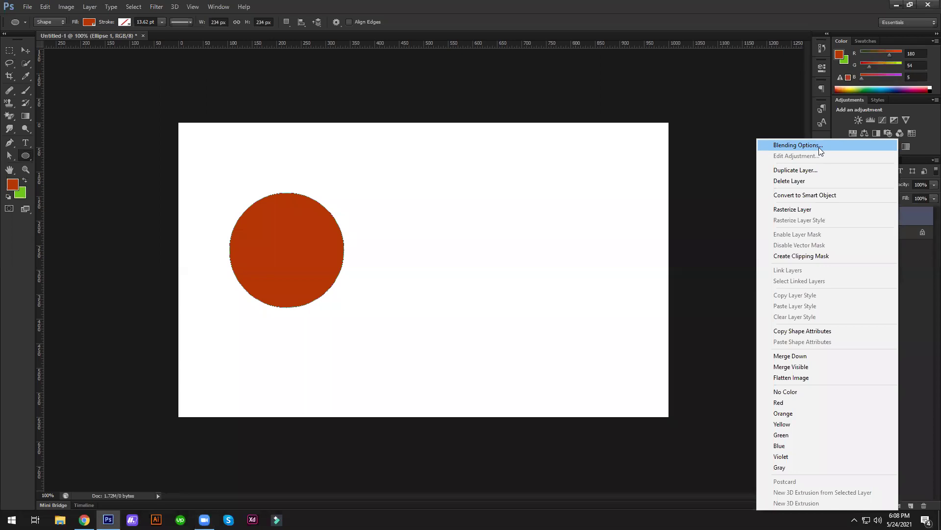
pyautogui.press('Escape')
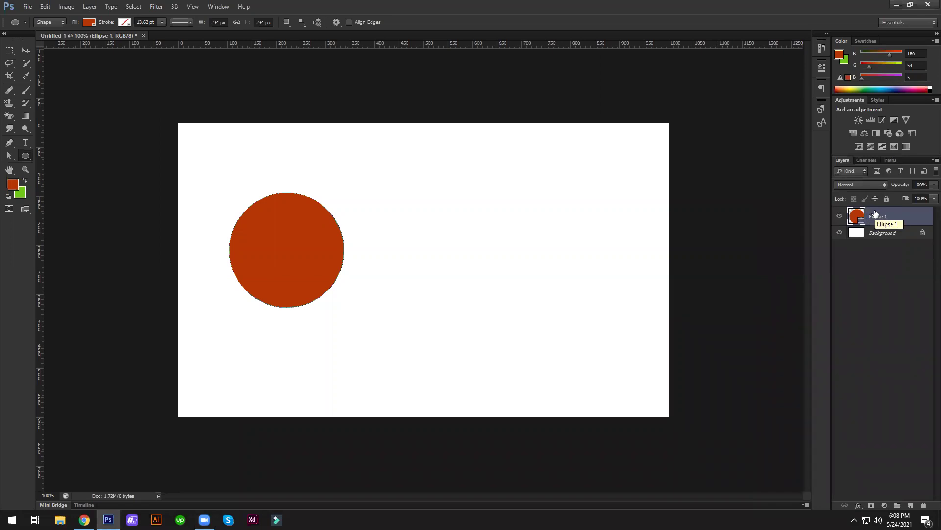
pyautogui.rightClick(875, 215)
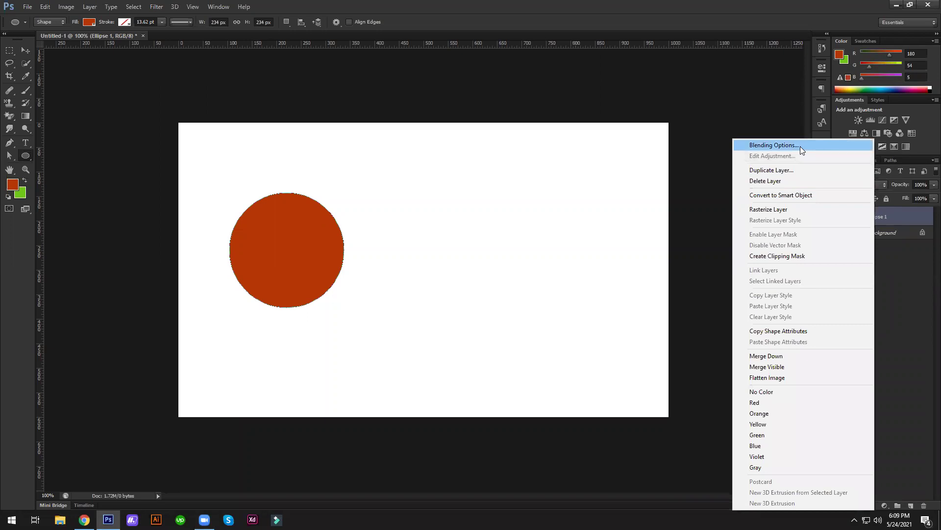
pyautogui.click(800, 146)
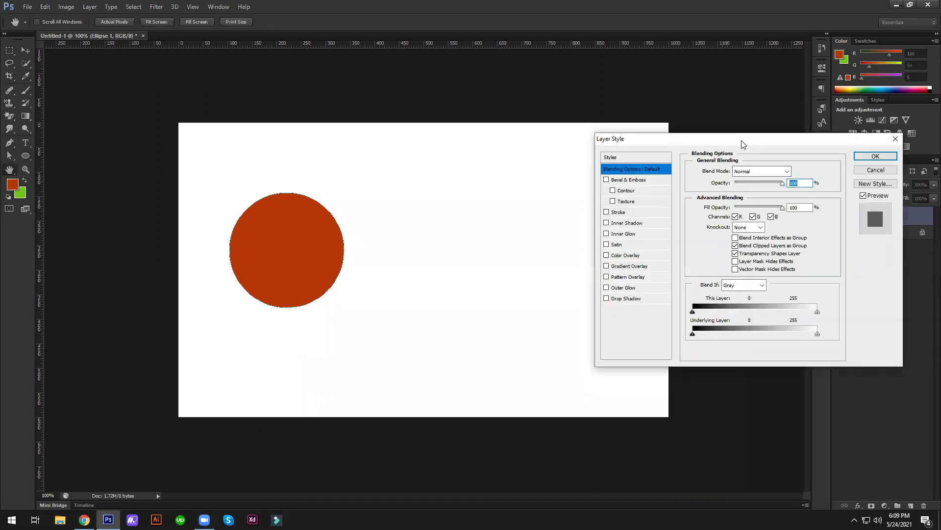
pyautogui.moveTo(741, 143); pyautogui.dragTo(497, 179)
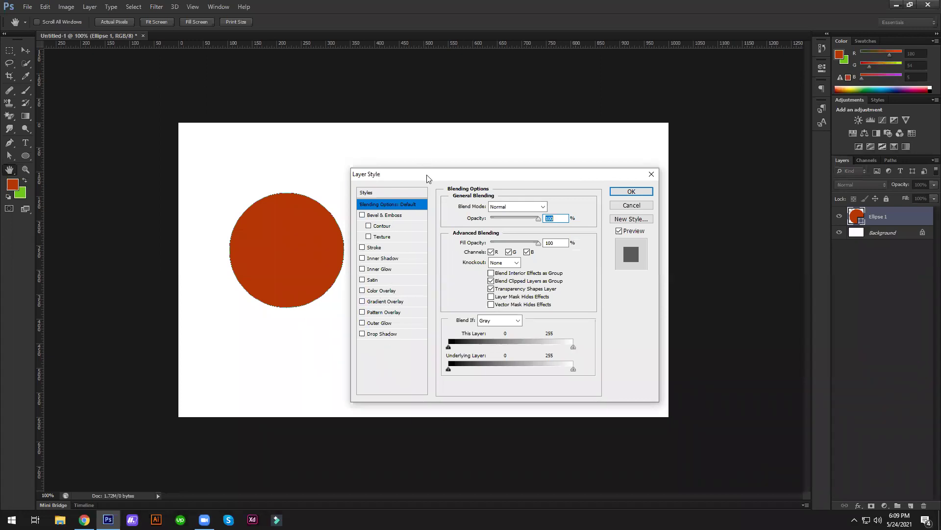
pyautogui.moveTo(433, 178); pyautogui.dragTo(496, 95)
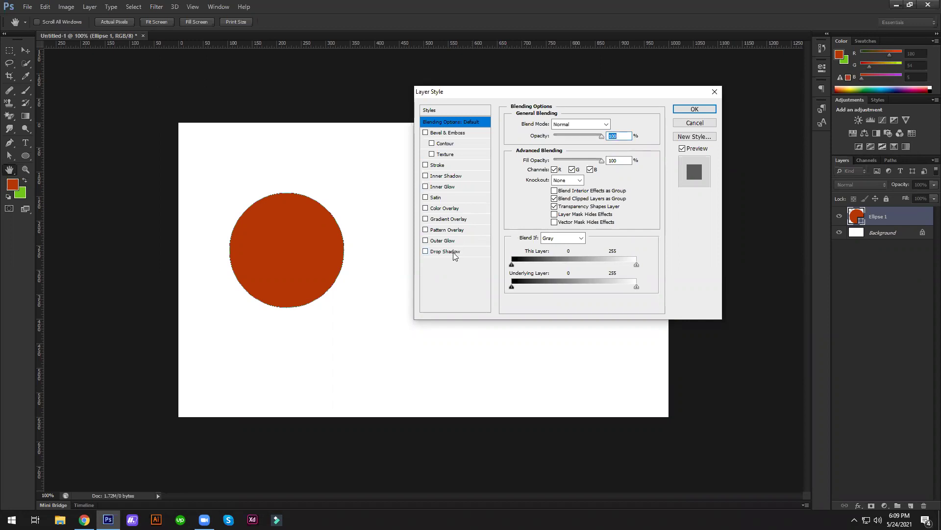
pyautogui.click(456, 251)
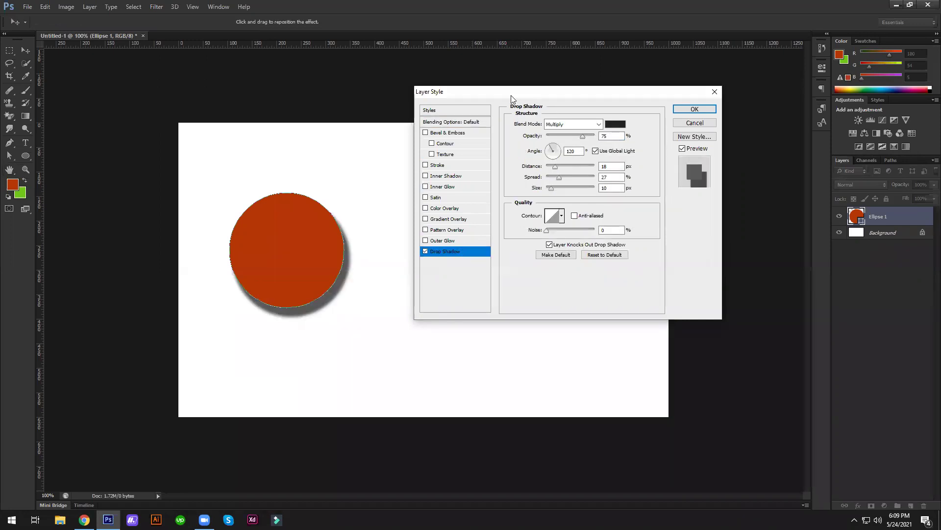
# - Set the circle's drop shadow to 124 px distance, 43 px size, angle about -132°
pyautogui.moveTo(511, 95); pyautogui.dragTo(530, 116)
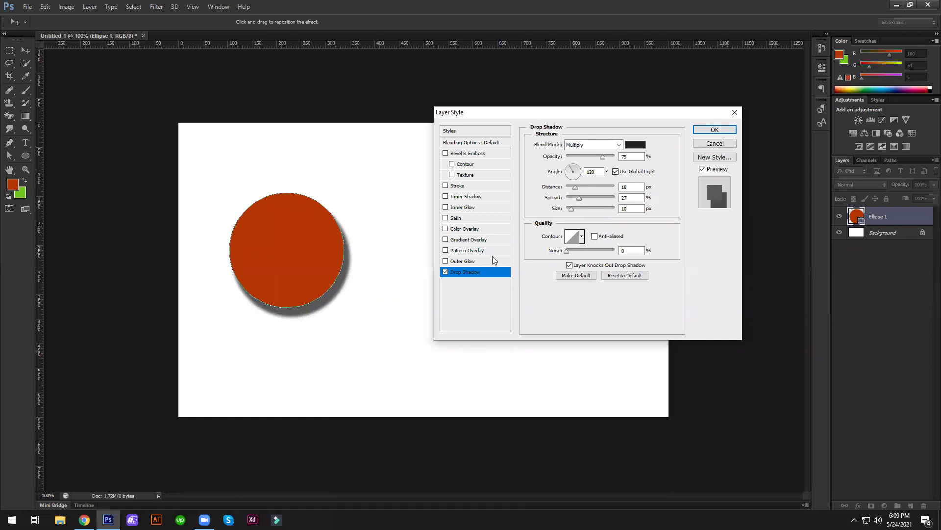
pyautogui.click(445, 273)
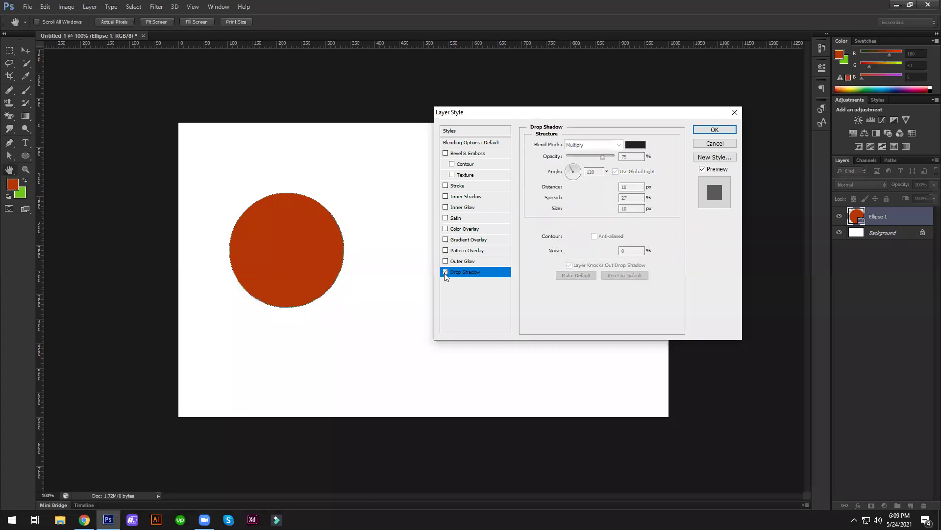
pyautogui.click(446, 272)
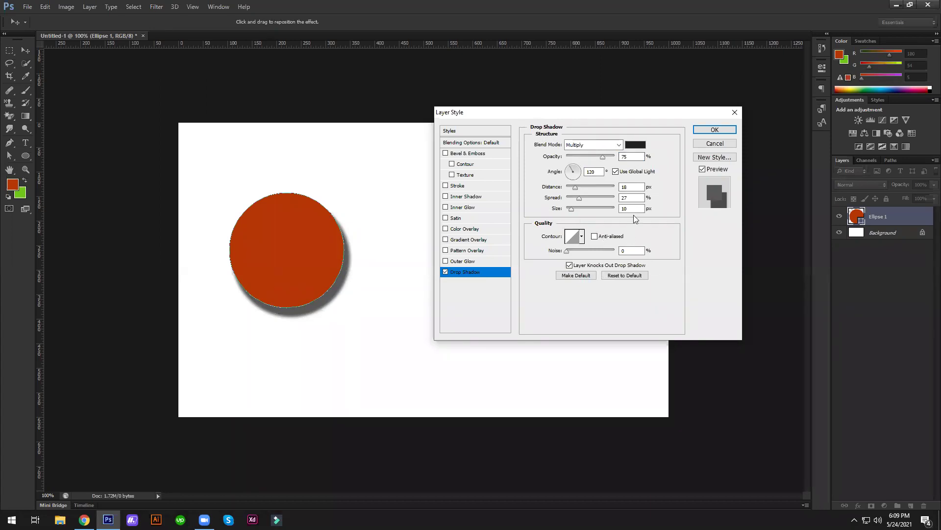
pyautogui.moveTo(625, 117); pyautogui.dragTo(578, 92)
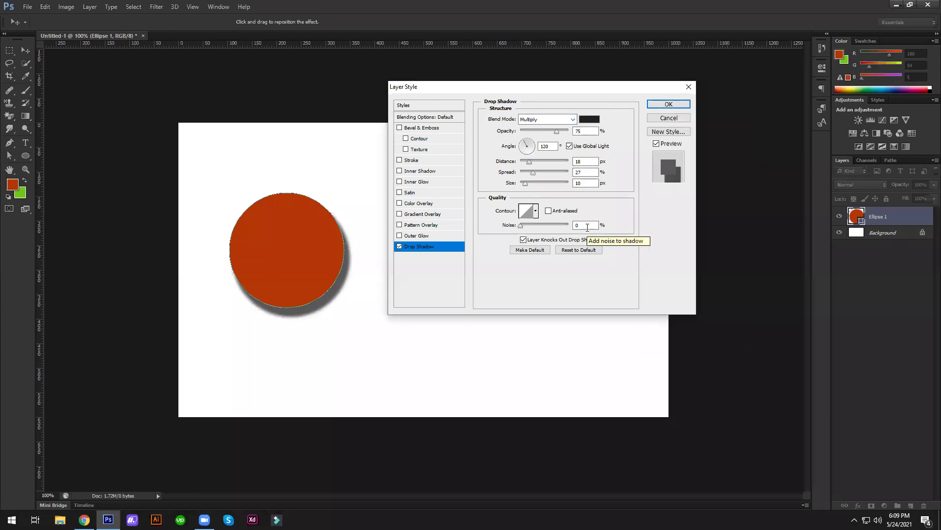
pyautogui.moveTo(390, 83); pyautogui.dragTo(371, 101)
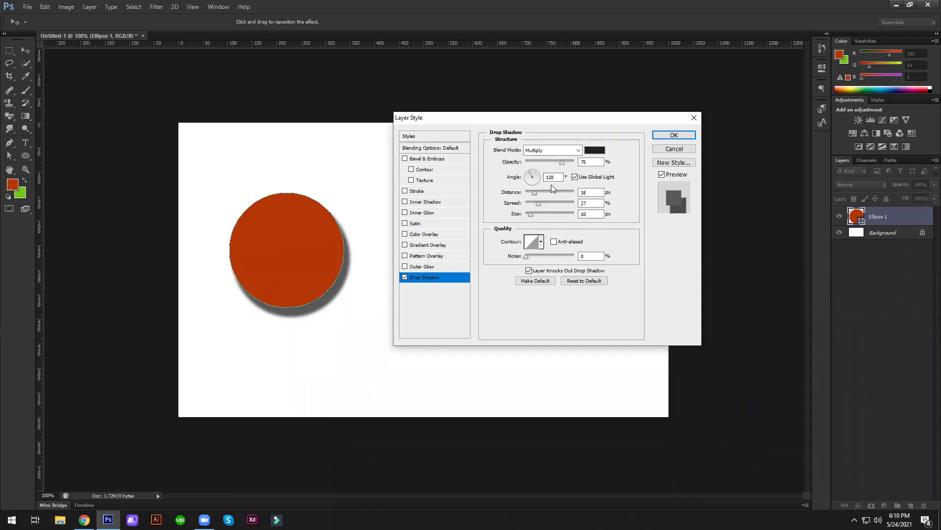
pyautogui.moveTo(533, 214)
pyautogui.mouseDown()
pyautogui.moveTo(559, 215)
pyautogui.moveTo(540, 207)
pyautogui.moveTo(565, 195)
pyautogui.mouseUp()
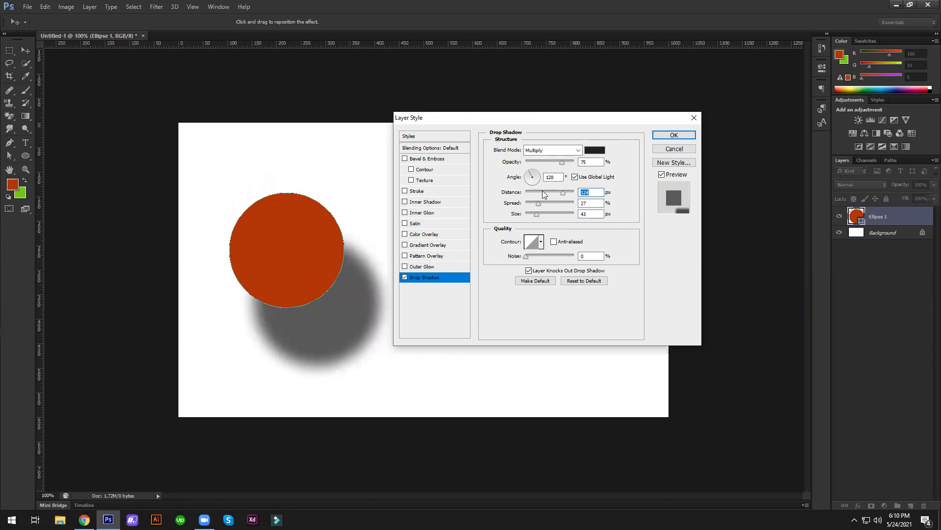
pyautogui.moveTo(538, 177); pyautogui.dragTo(529, 185)
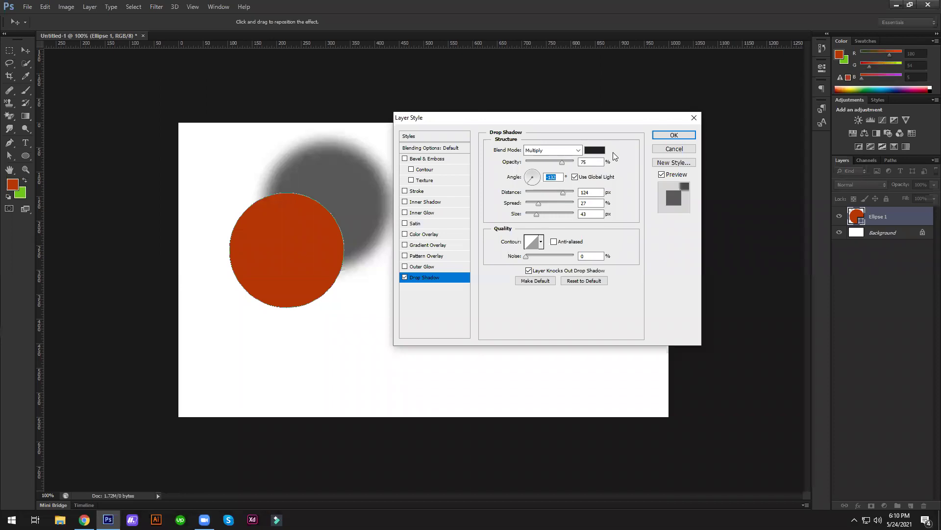
# - Keep the dark shadow colour and change the shadow to 45° angle, 21 px distance, about 43% opacity
pyautogui.click(600, 153)
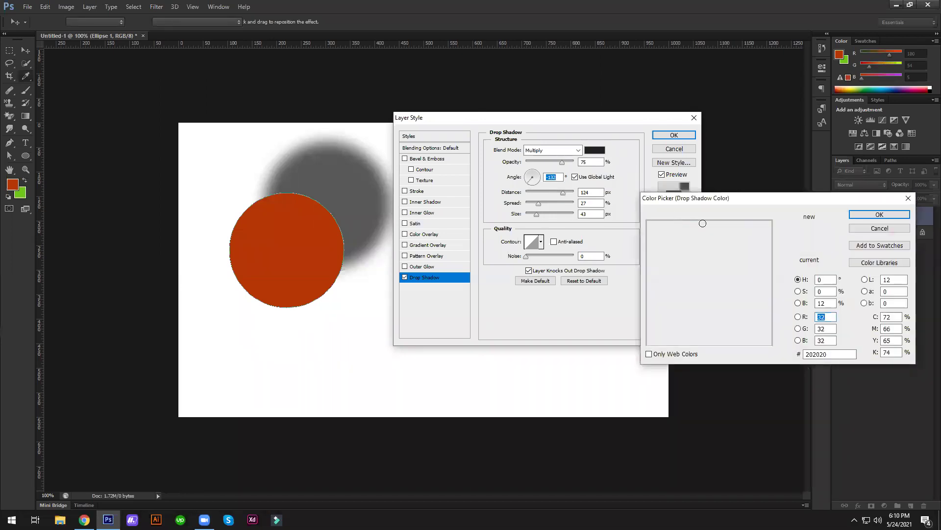
pyautogui.click(757, 233)
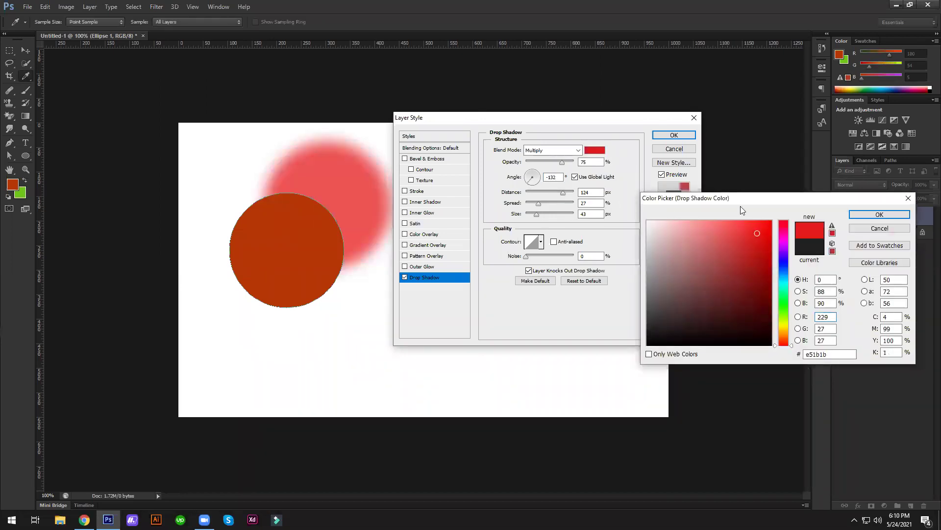
pyautogui.click(877, 229)
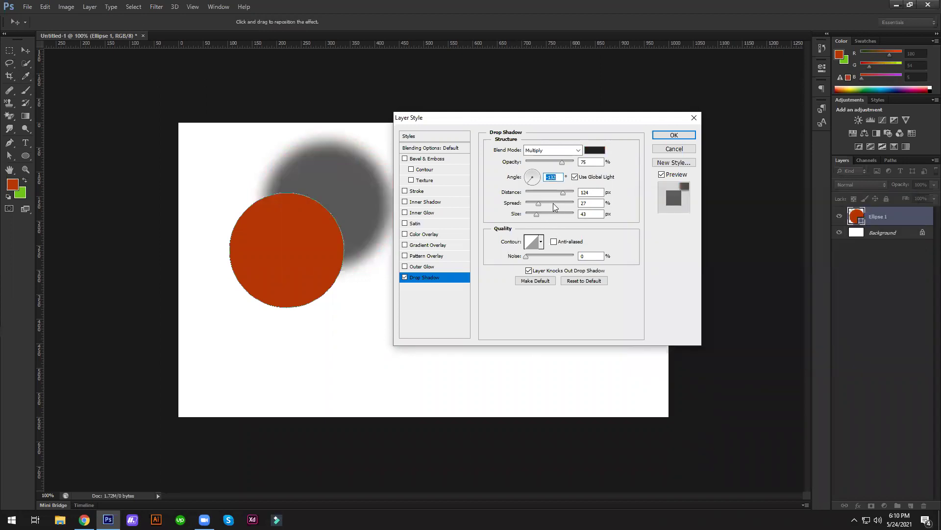
pyautogui.click(535, 174)
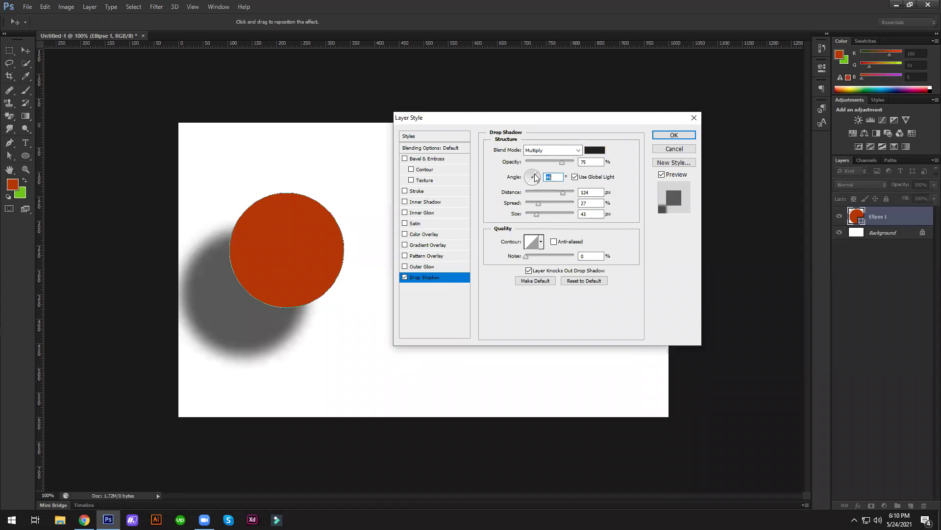
pyautogui.moveTo(564, 193); pyautogui.dragTo(538, 193)
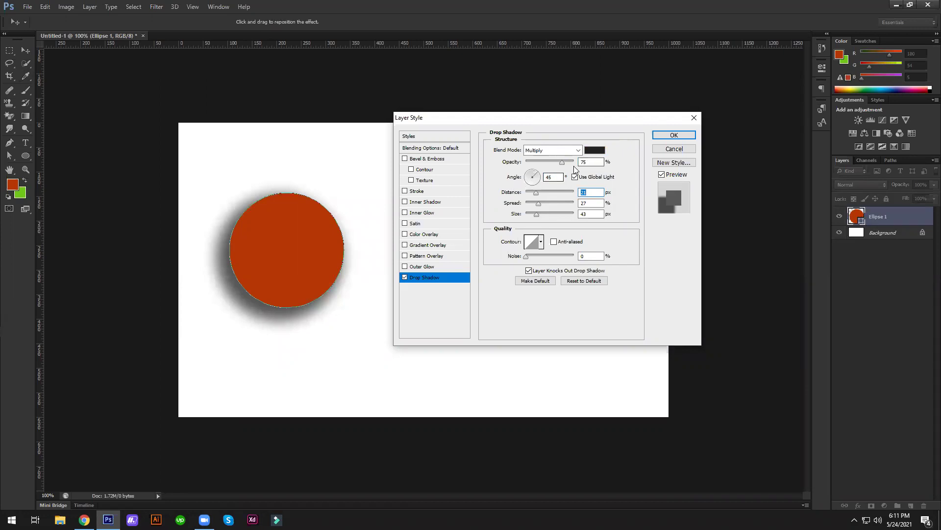
pyautogui.moveTo(562, 162); pyautogui.dragTo(547, 165)
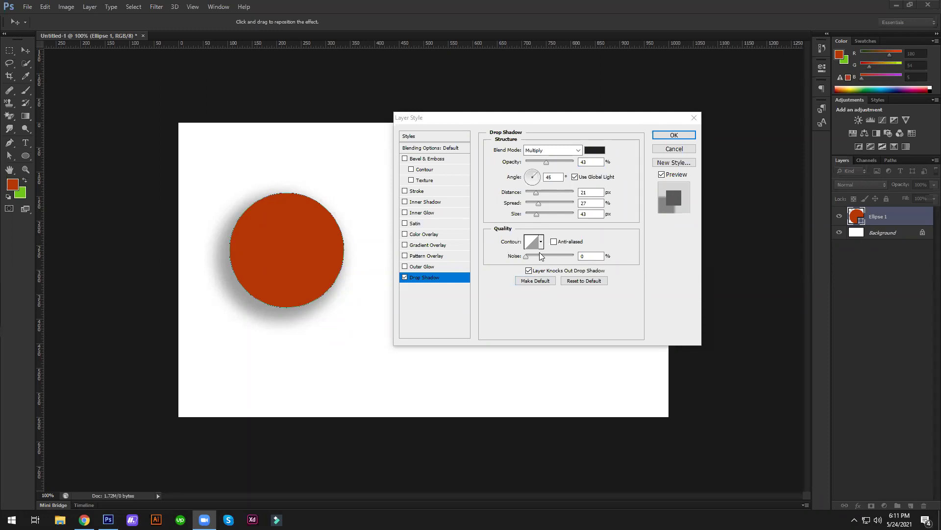
# - Turn off the drop shadow and apply a 40 px Outer Glow to the circle
pyautogui.click(405, 278)
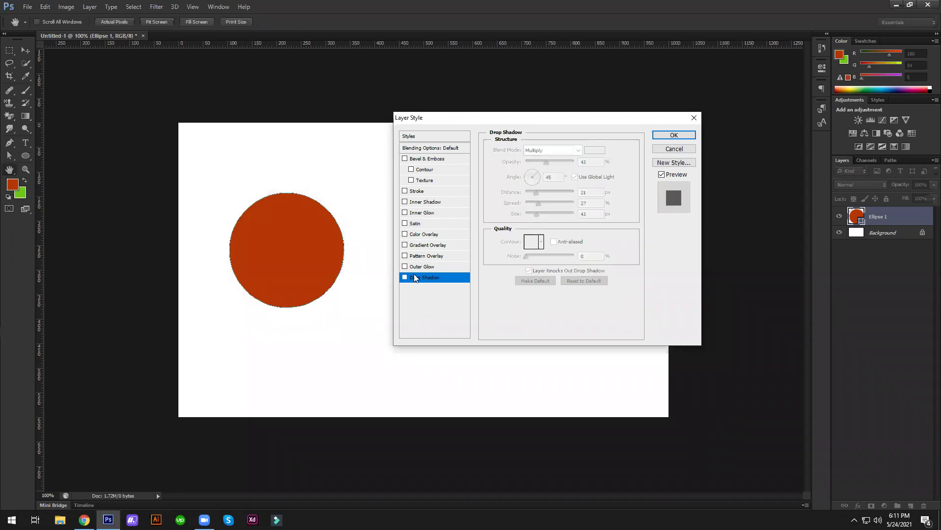
pyautogui.click(420, 266)
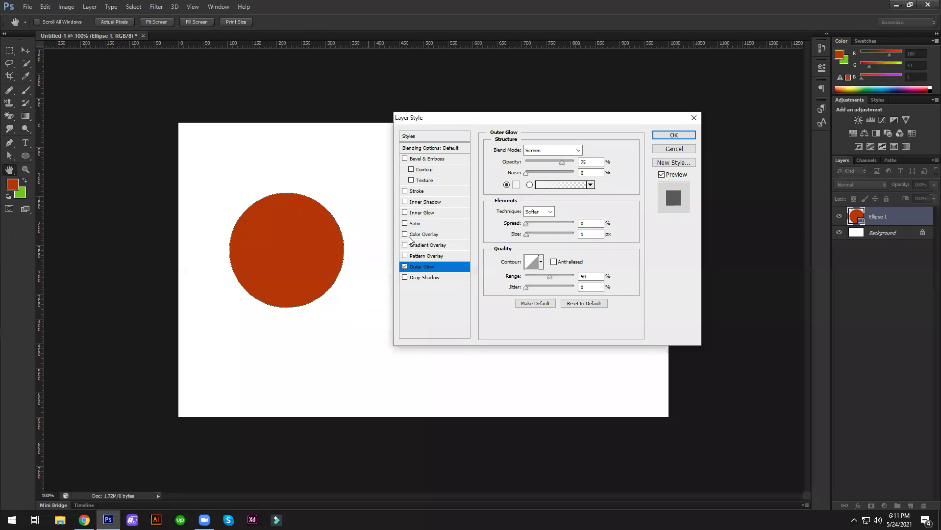
pyautogui.click(537, 233)
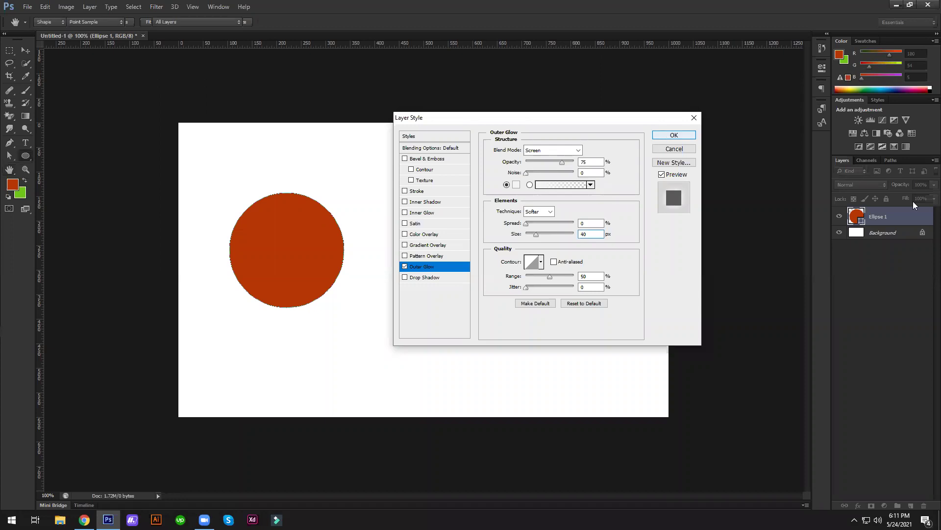
pyautogui.click(673, 135)
# - Fill the Background layer black and move the circle to the canvas centre
pyautogui.click(892, 254)
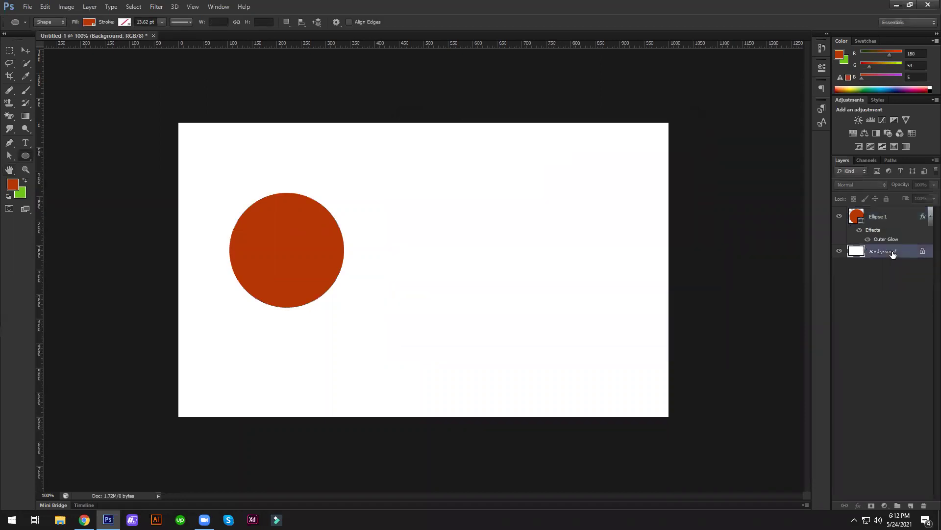
pyautogui.press('d')
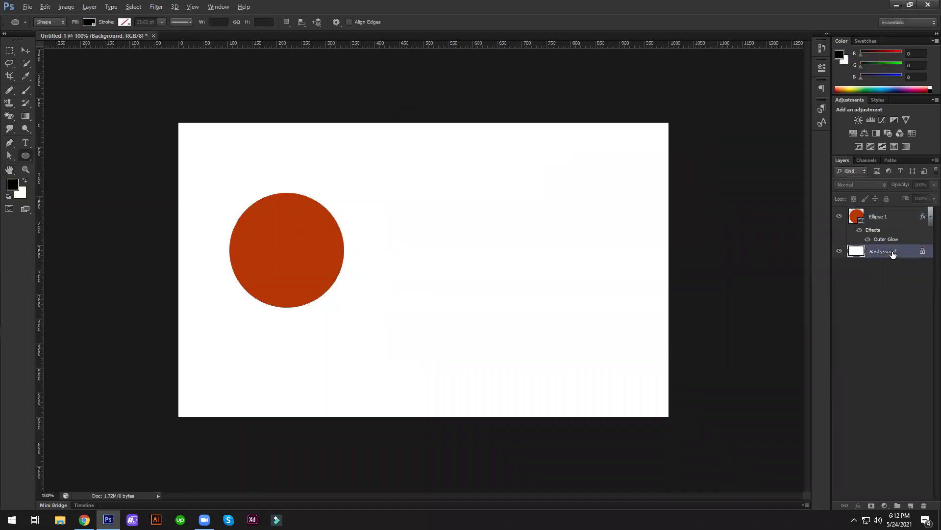
pyautogui.hotkey('alt', 'BackSpace')
pyautogui.click(890, 221)
pyautogui.click(26, 50)
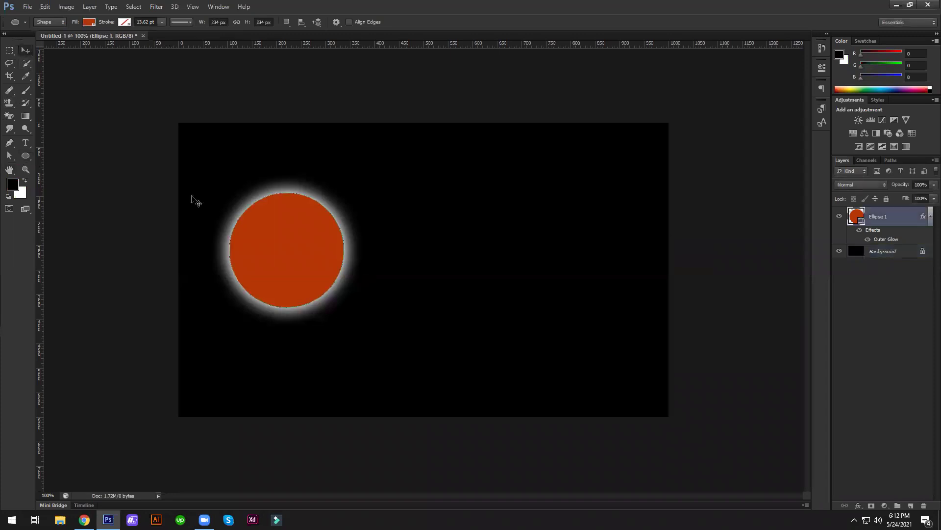
pyautogui.moveTo(285, 251); pyautogui.dragTo(431, 273)
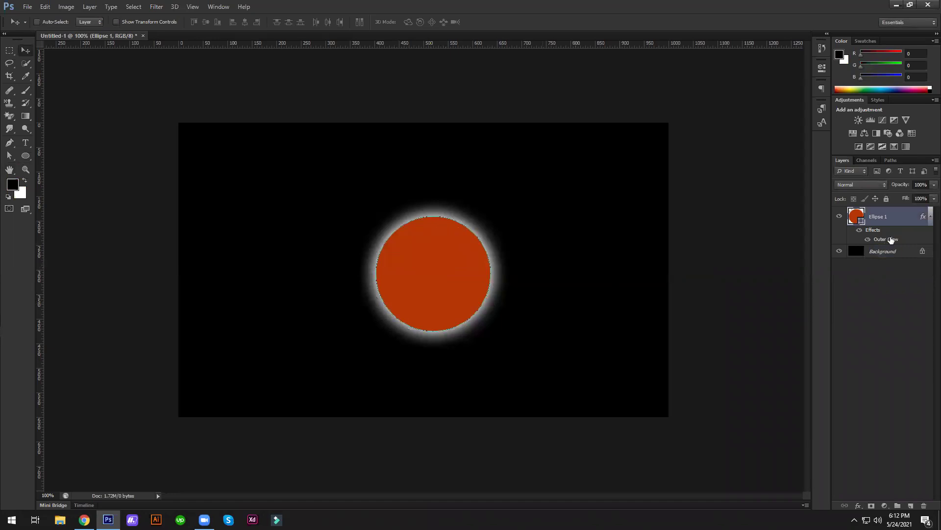
# - Reopen the Outer Glow settings and change the glow colour to bright yellow
pyautogui.doubleClick(854, 234)
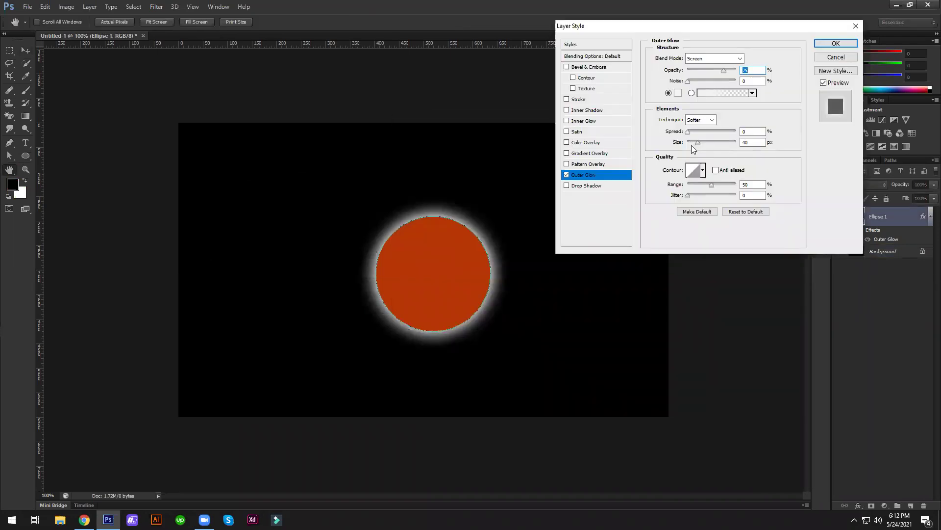
pyautogui.moveTo(697, 142); pyautogui.dragTo(702, 142)
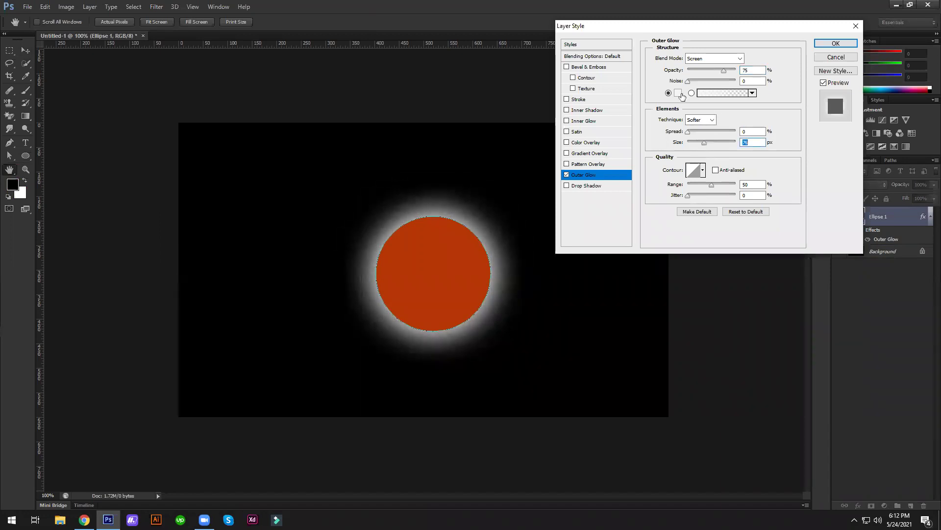
pyautogui.click(678, 93)
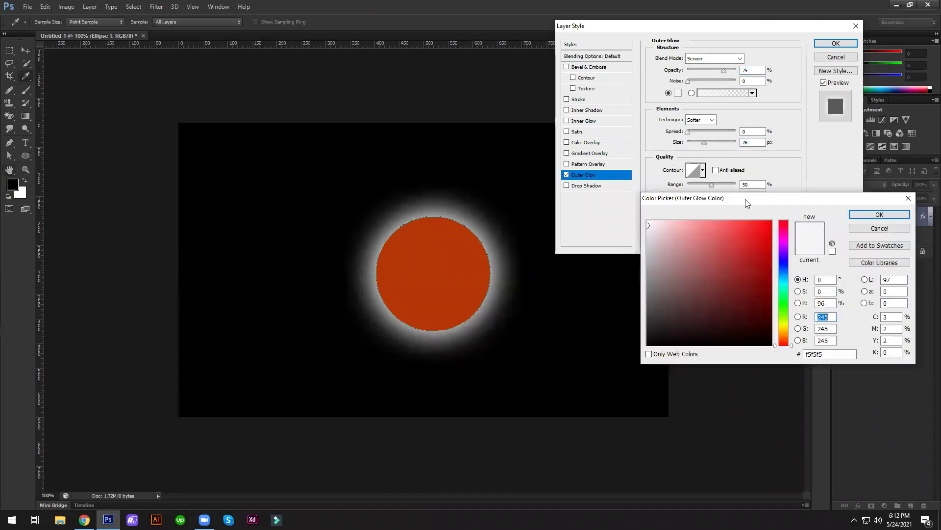
pyautogui.moveTo(747, 203); pyautogui.dragTo(747, 113)
pyautogui.click(783, 236)
pyautogui.click(763, 131)
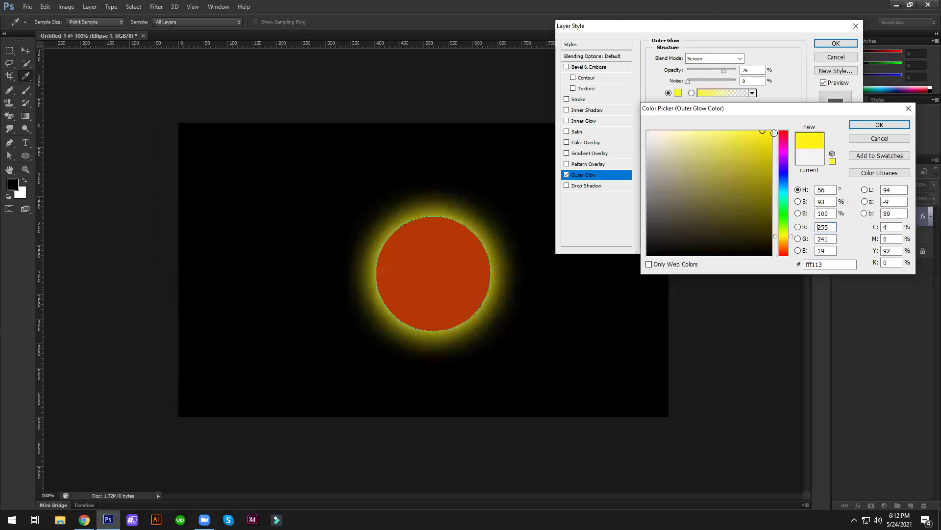
pyautogui.click(866, 125)
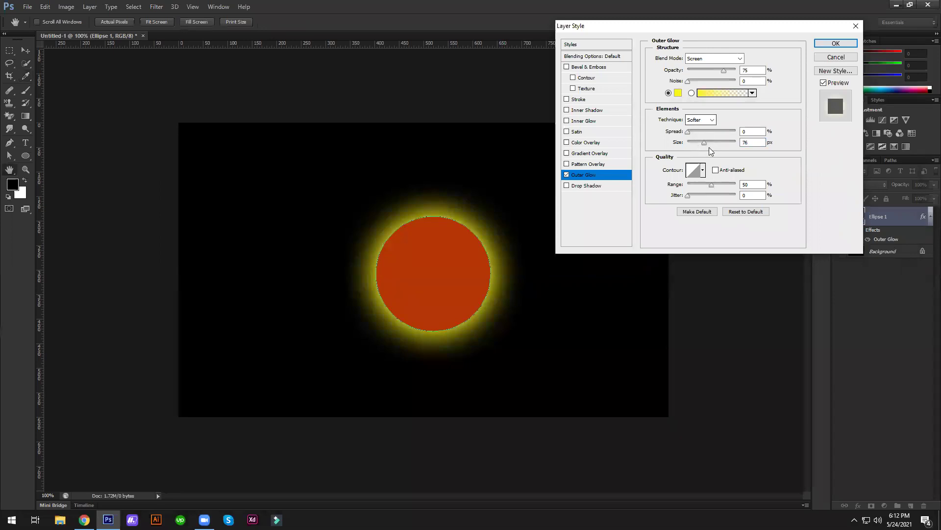
# - Switch the glow to the Orange, Yellow, Orange gradient at 133 px, then disable Outer Glow
pyautogui.click(706, 120)
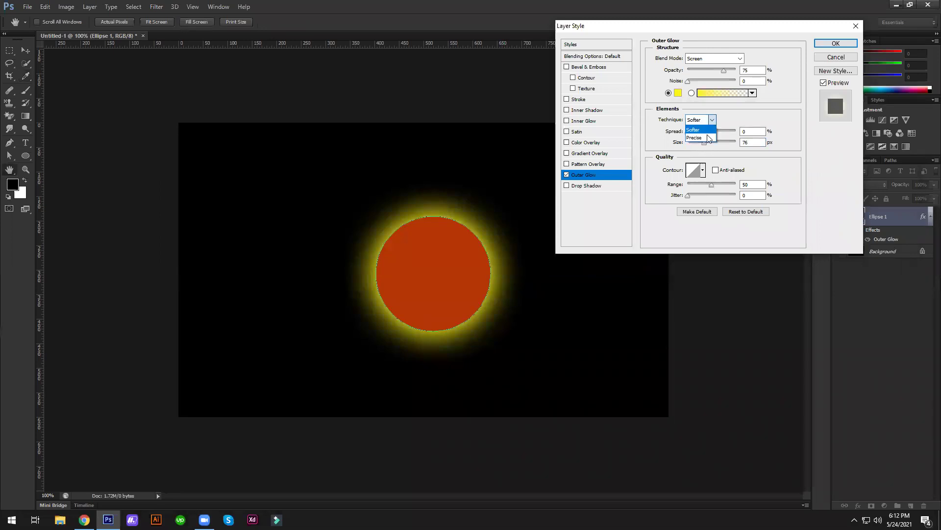
pyautogui.click(705, 129)
pyautogui.click(702, 130)
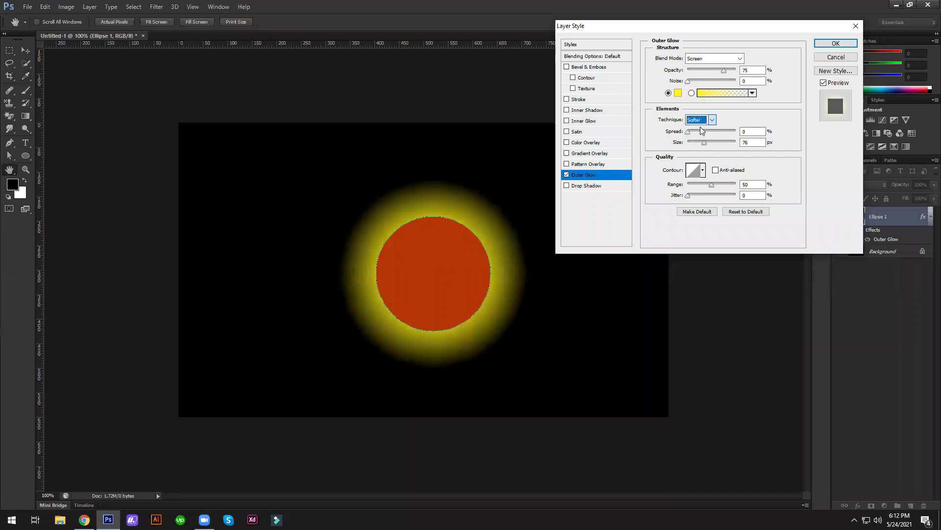
pyautogui.click(692, 93)
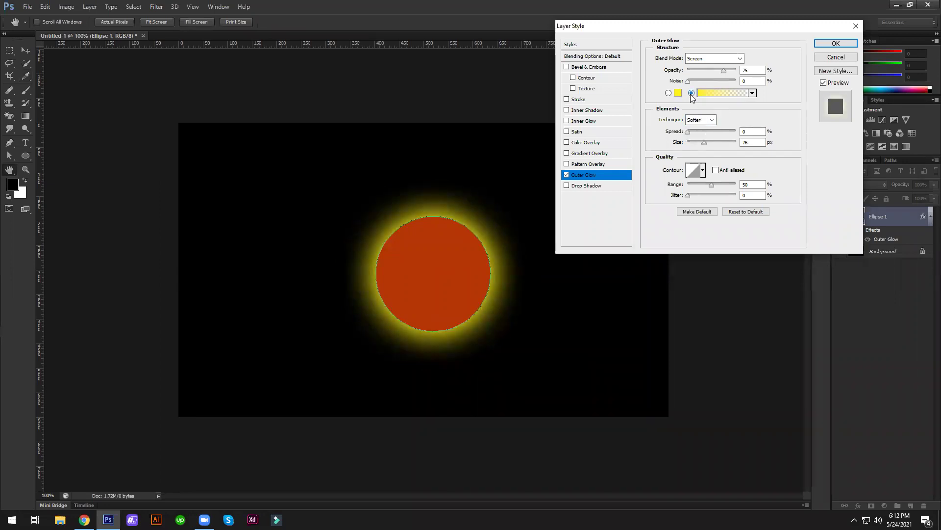
pyautogui.click(721, 93)
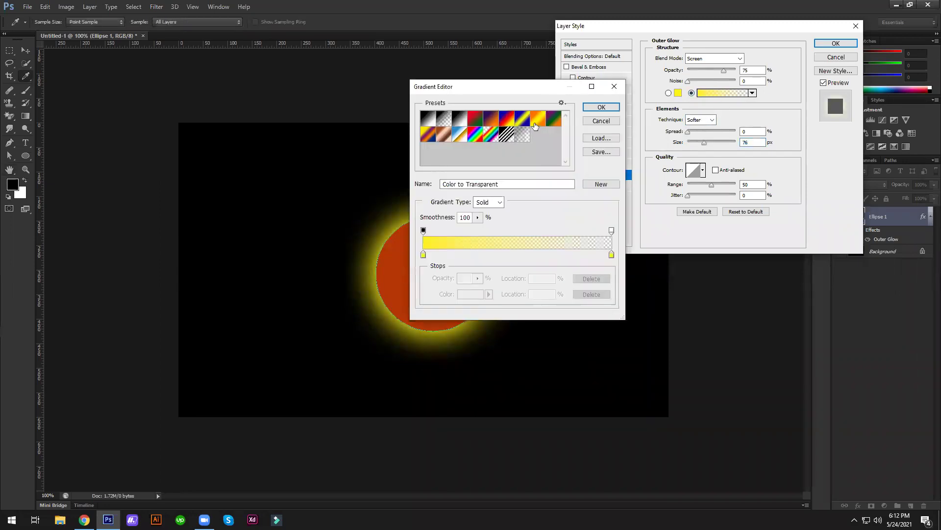
pyautogui.click(535, 125)
pyautogui.click(601, 107)
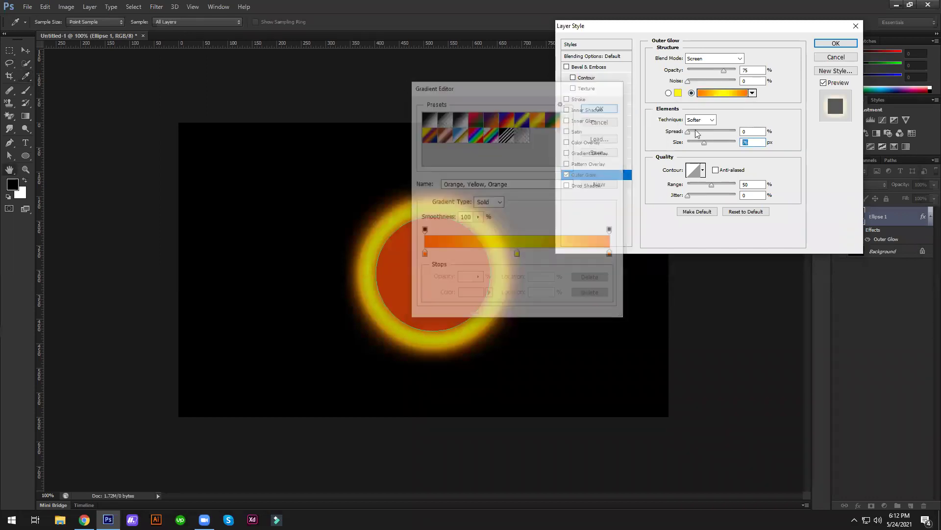
pyautogui.moveTo(709, 143); pyautogui.dragTo(714, 144)
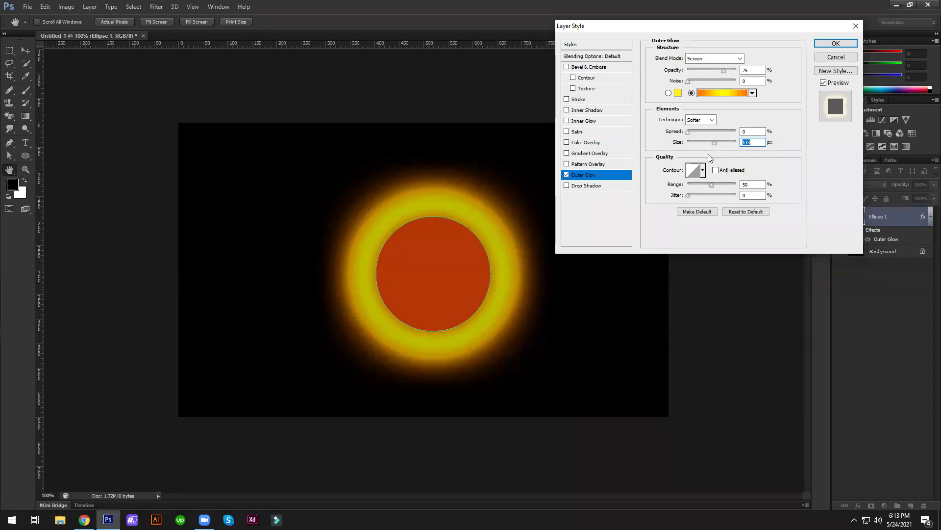
pyautogui.click(567, 175)
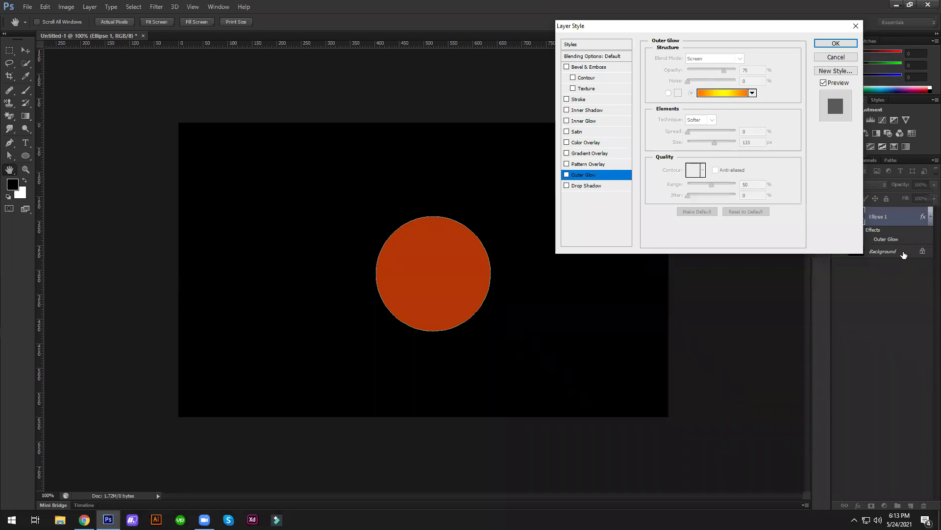
# - Discard the glow changes, fill the Background white, and delete the circle's glow effect
pyautogui.click(836, 58)
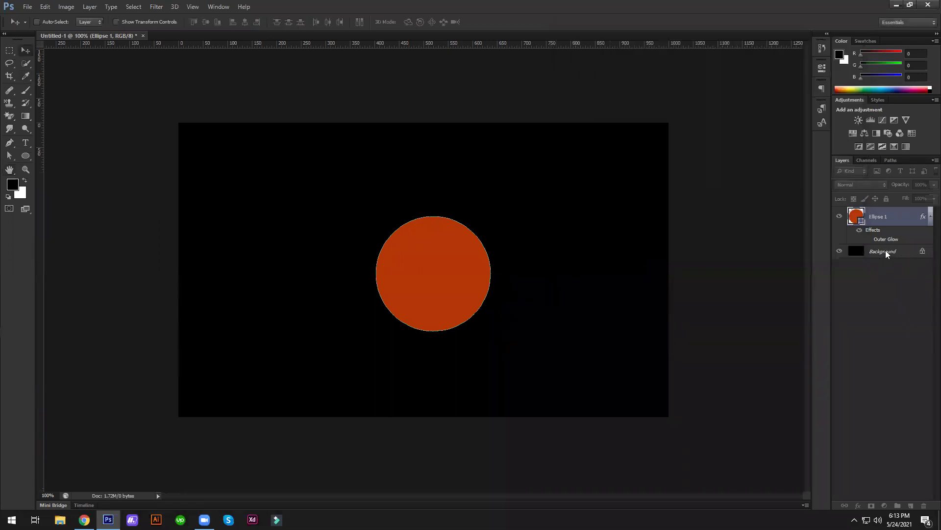
pyautogui.click(886, 252)
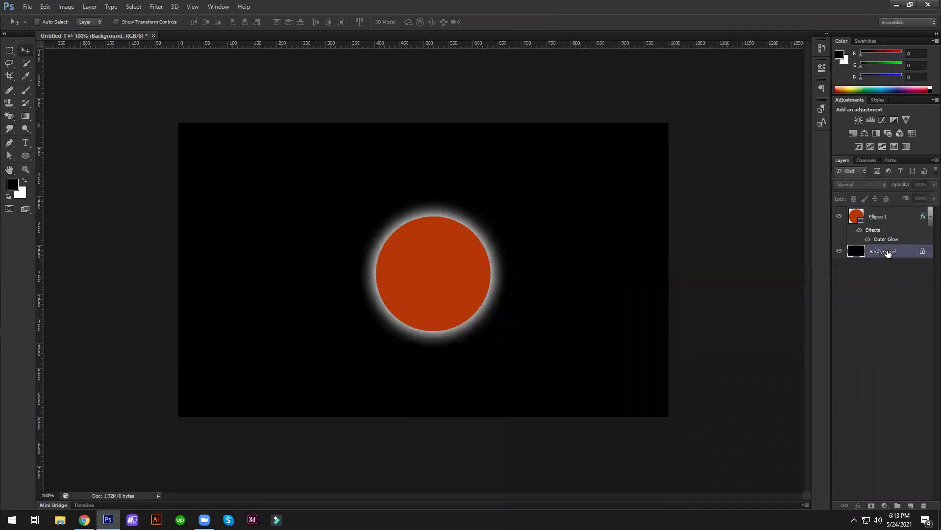
pyautogui.hotkey('ctrl', 'i')
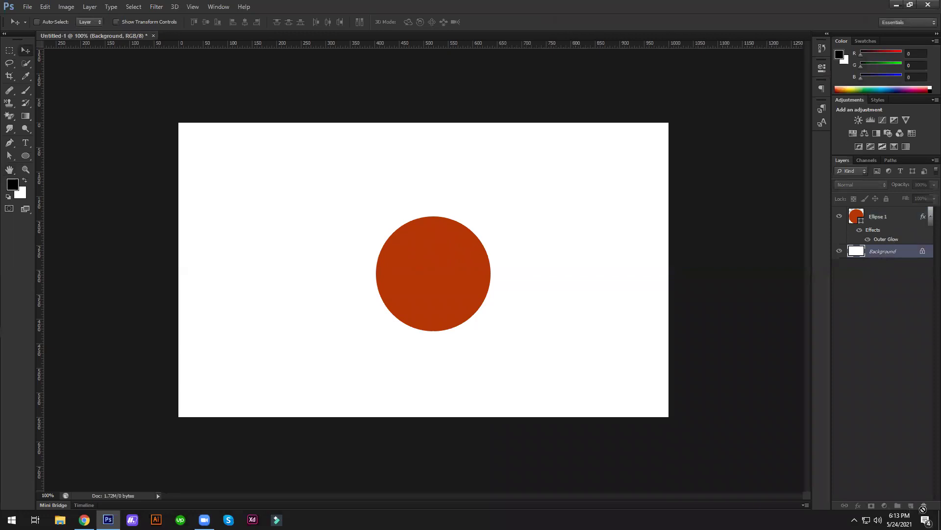
pyautogui.moveTo(923, 508); pyautogui.dragTo(924, 506)
pyautogui.click(878, 216)
pyautogui.rightClick(879, 216)
pyautogui.press('Escape')
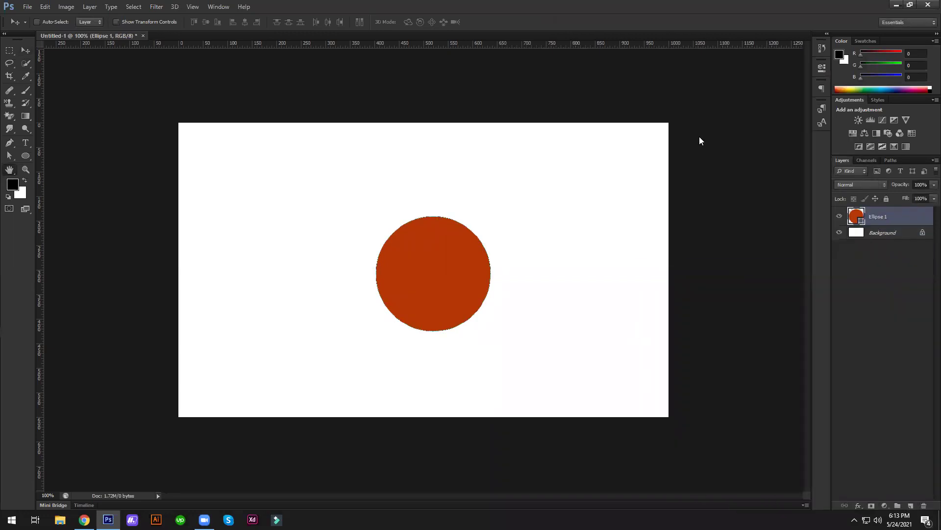
pyautogui.press('Escape')
# - Move the circle up-left, scale it to about 424 px, and reopen its Layer Style settings
pyautogui.moveTo(387, 265); pyautogui.dragTo(319, 251)
pyautogui.hotkey('ctrl', 't')
pyautogui.moveTo(421, 202); pyautogui.dragTo(468, 156)
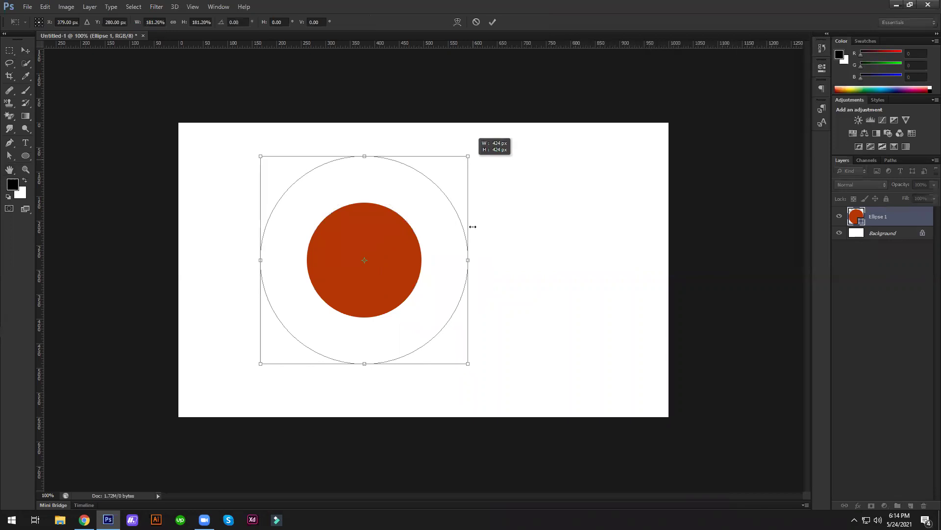
pyautogui.press('Return')
pyautogui.press('v')
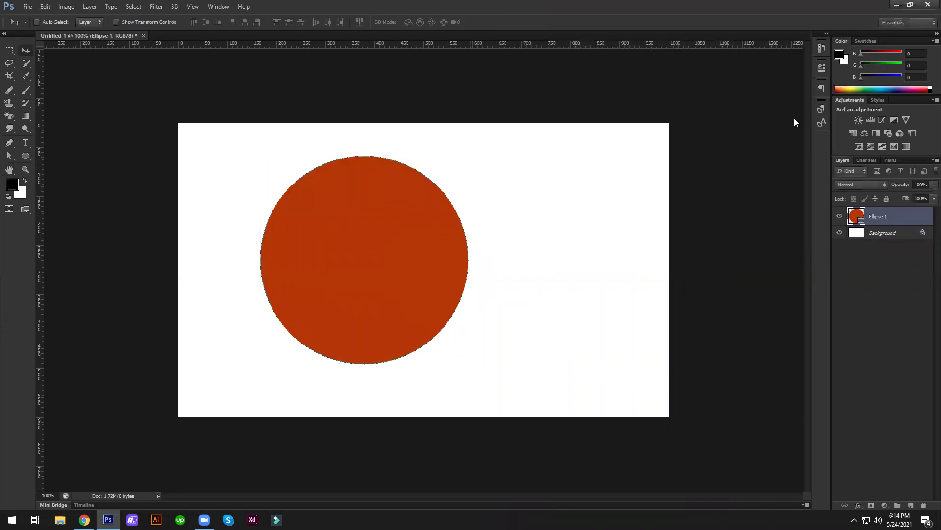
pyautogui.rightClick(895, 216)
pyautogui.click(798, 146)
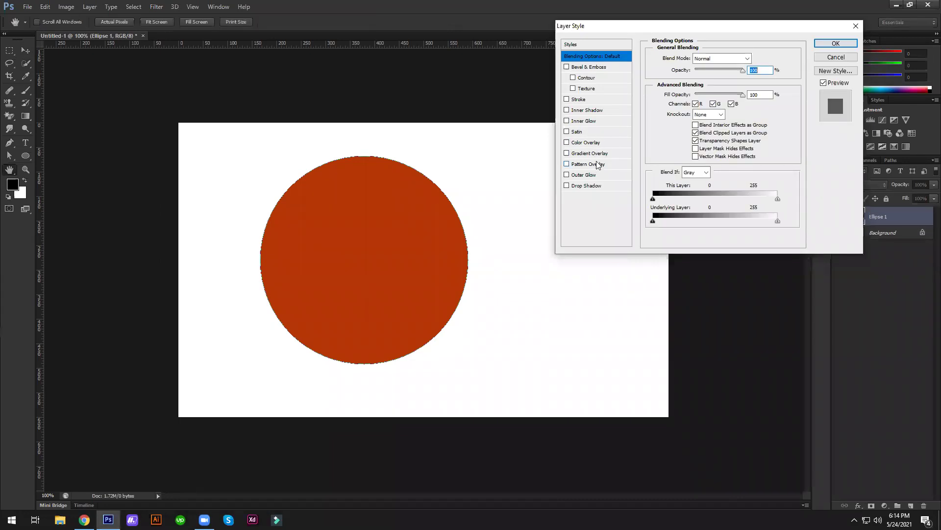
# - Add a Pattern Overlay to the circle, trying several patterns before settling on red diagonal stripes
pyautogui.click(598, 165)
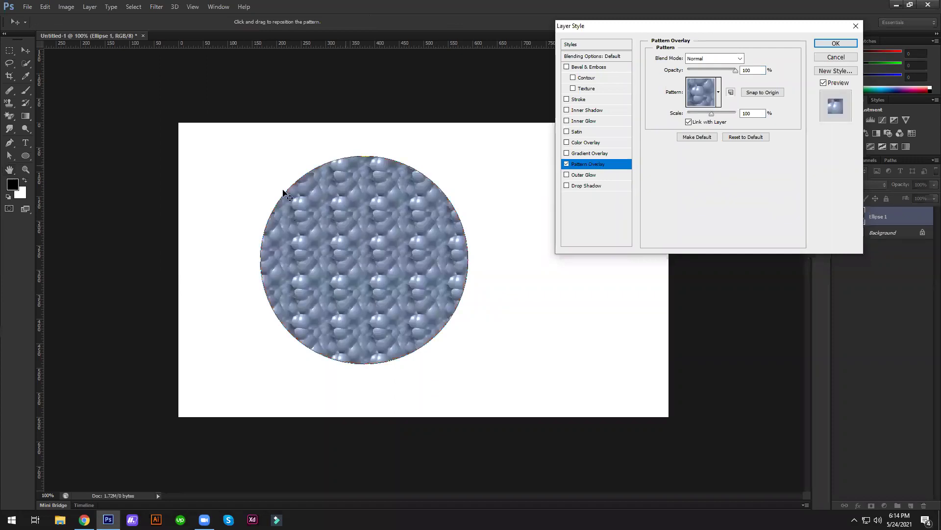
pyautogui.click(718, 93)
pyautogui.click(719, 138)
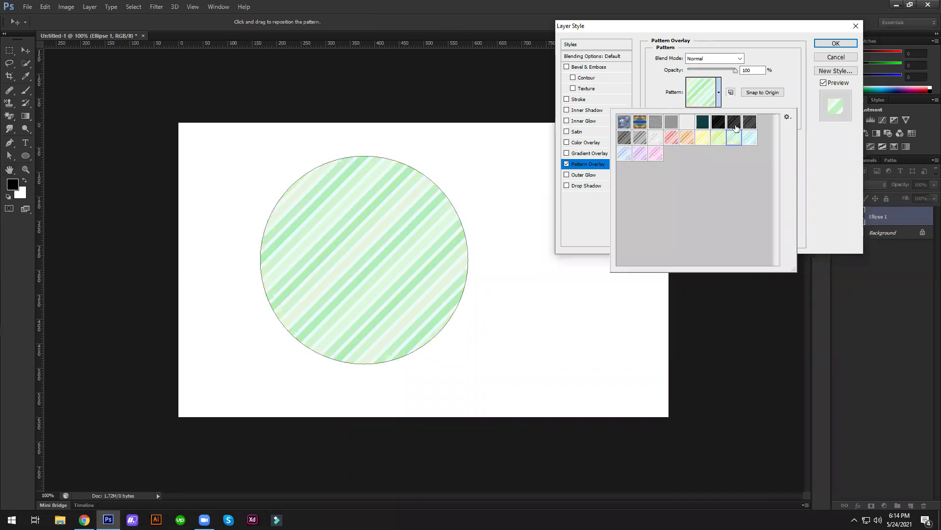
pyautogui.click(734, 124)
pyautogui.click(719, 137)
pyautogui.click(655, 153)
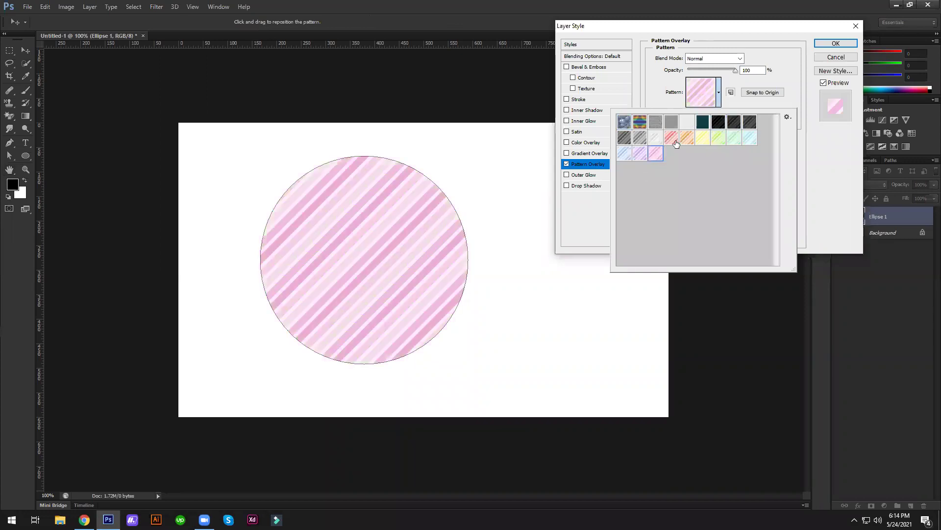
pyautogui.click(677, 142)
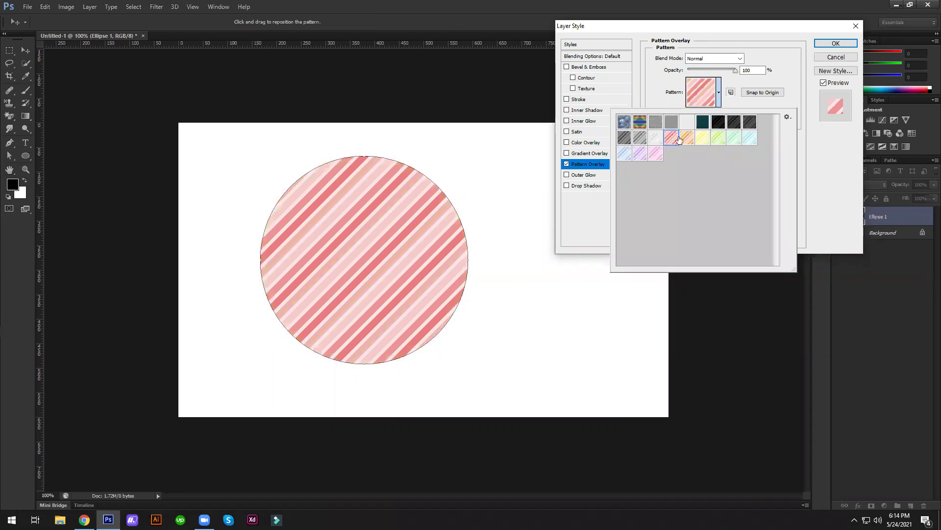
pyautogui.click(782, 73)
pyautogui.click(778, 88)
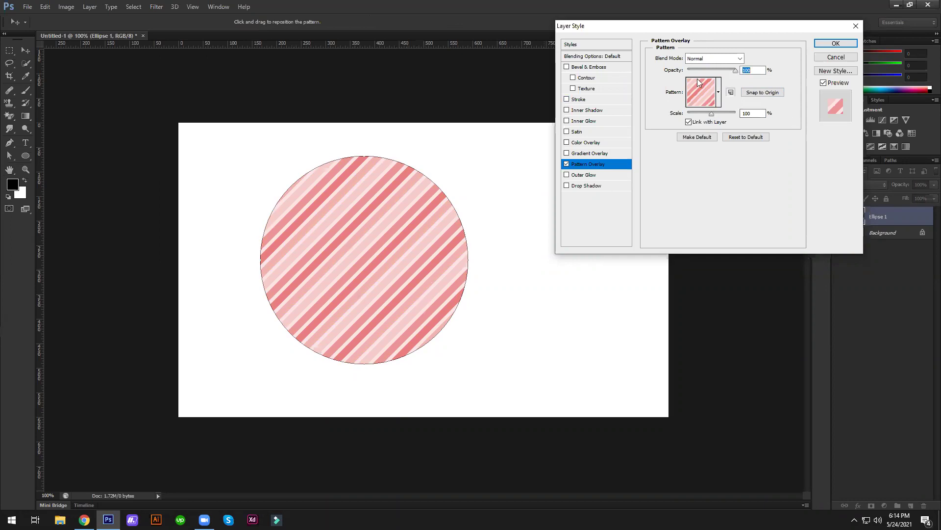
# - Test the pattern opacity and return it to 100%, set scale to 33%, then disable the overlay
pyautogui.moveTo(727, 70); pyautogui.dragTo(696, 68)
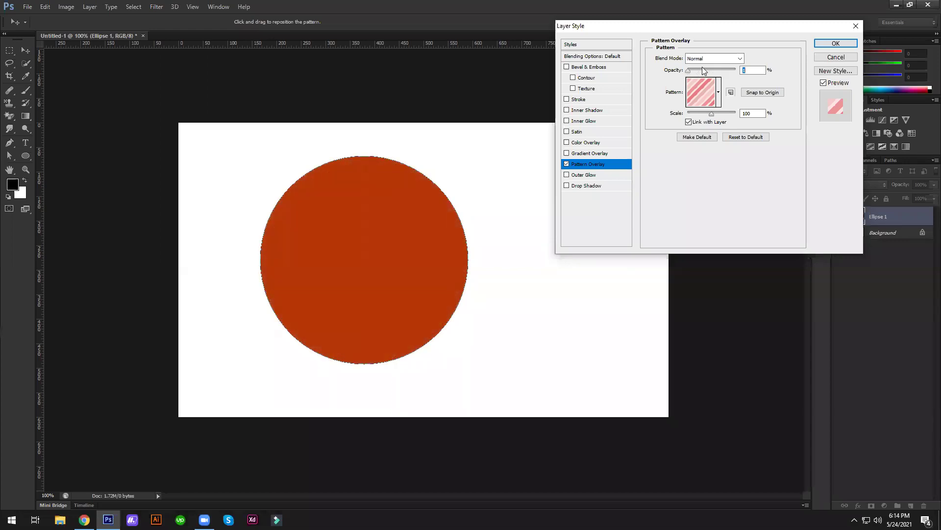
pyautogui.moveTo(695, 68); pyautogui.dragTo(793, 69)
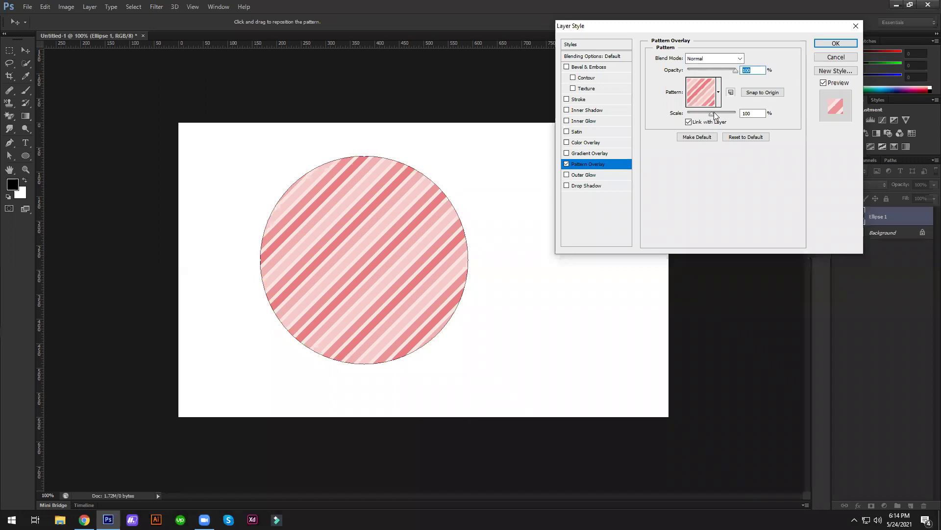
pyautogui.moveTo(713, 114)
pyautogui.mouseDown()
pyautogui.moveTo(743, 110)
pyautogui.moveTo(692, 114)
pyautogui.mouseUp()
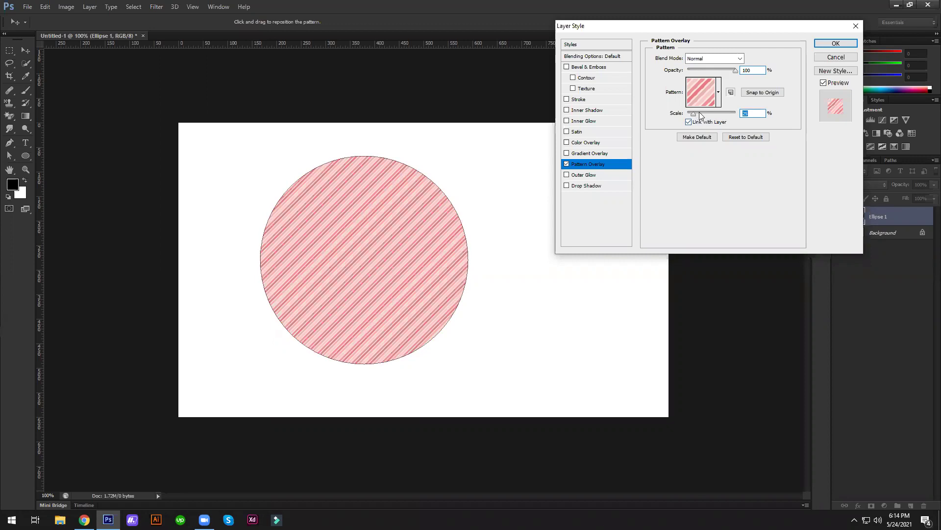
pyautogui.moveTo(700, 117); pyautogui.dragTo(696, 118)
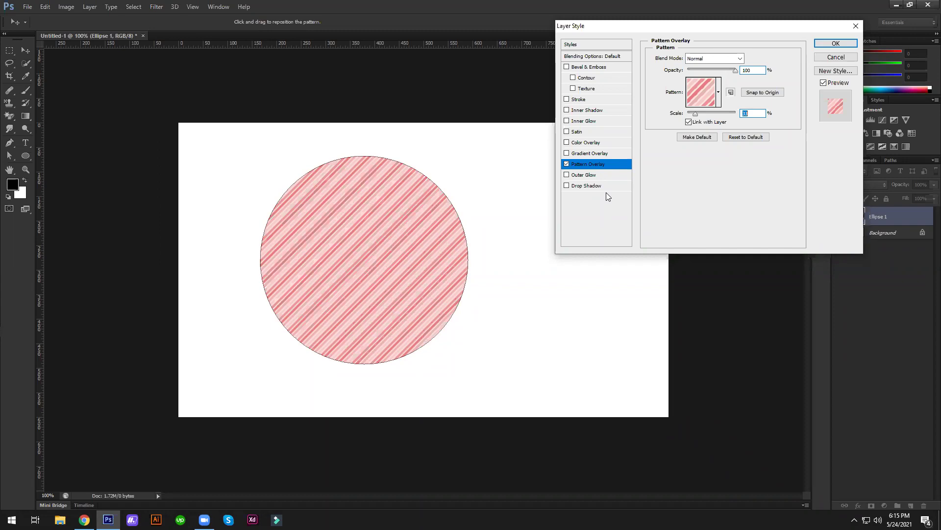
pyautogui.click(569, 164)
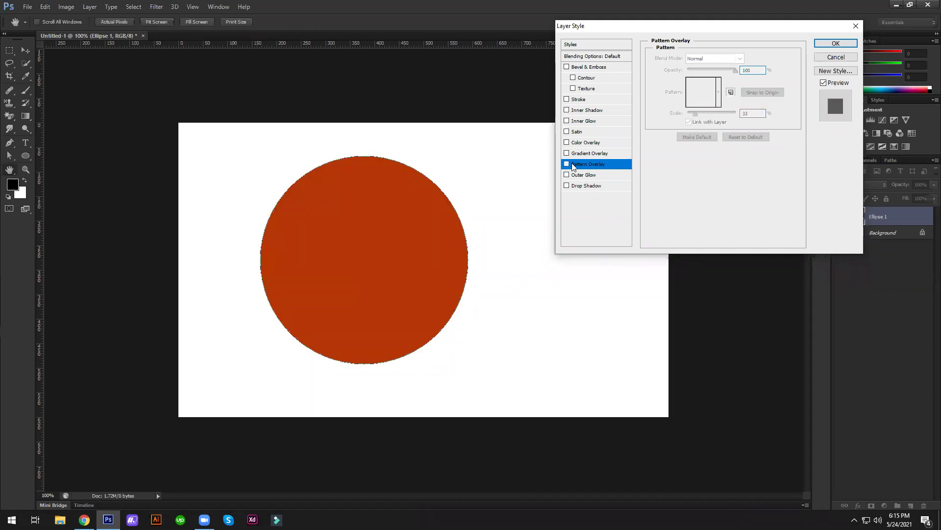
# - Enable Gradient Overlay and choose the Violet, Orange gradient preset after previewing others
pyautogui.click(588, 154)
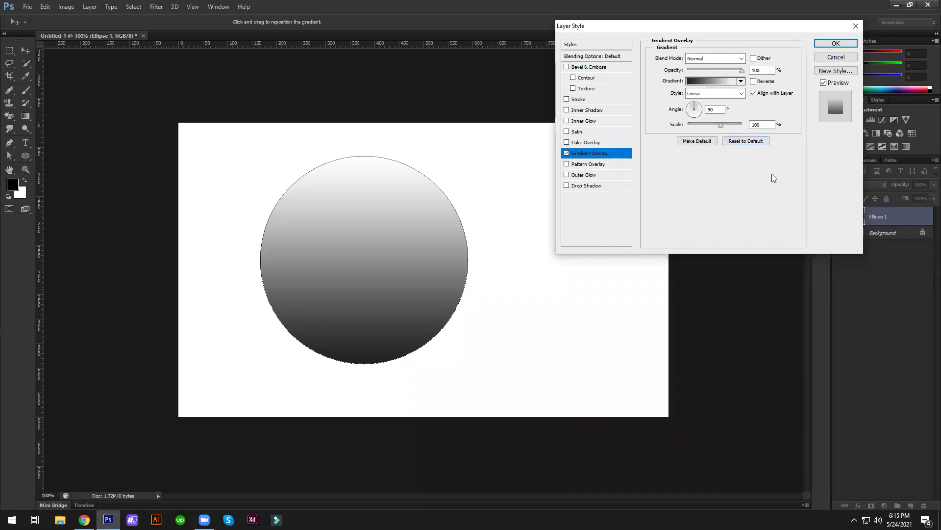
pyautogui.click(713, 81)
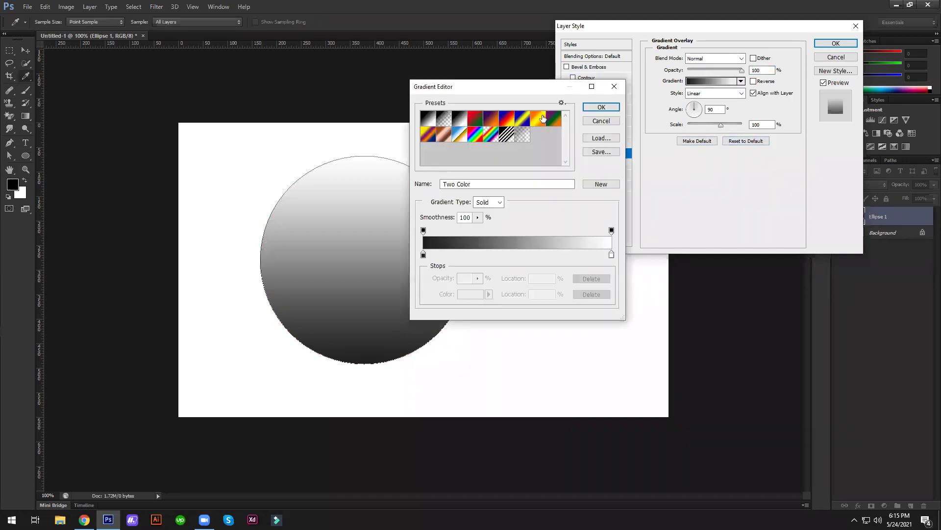
pyautogui.click(551, 121)
pyautogui.click(522, 120)
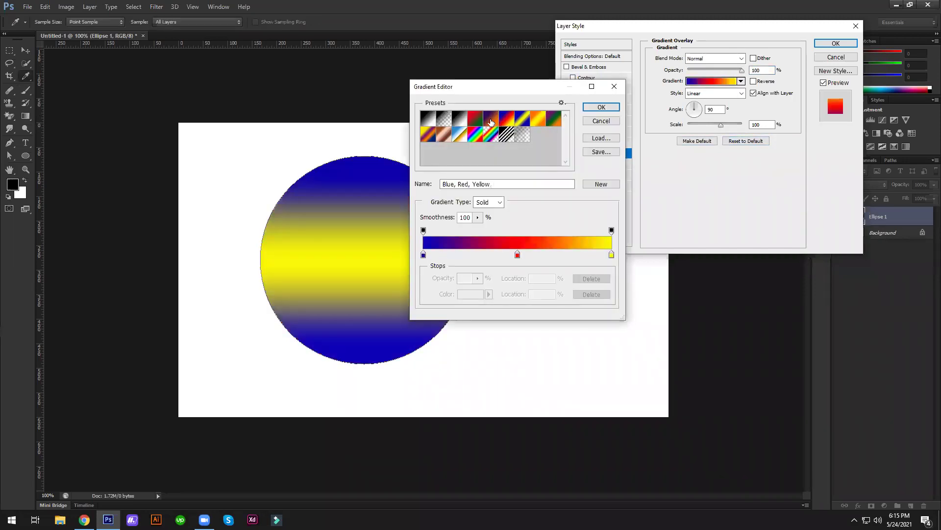
pyautogui.click(491, 122)
pyautogui.click(476, 120)
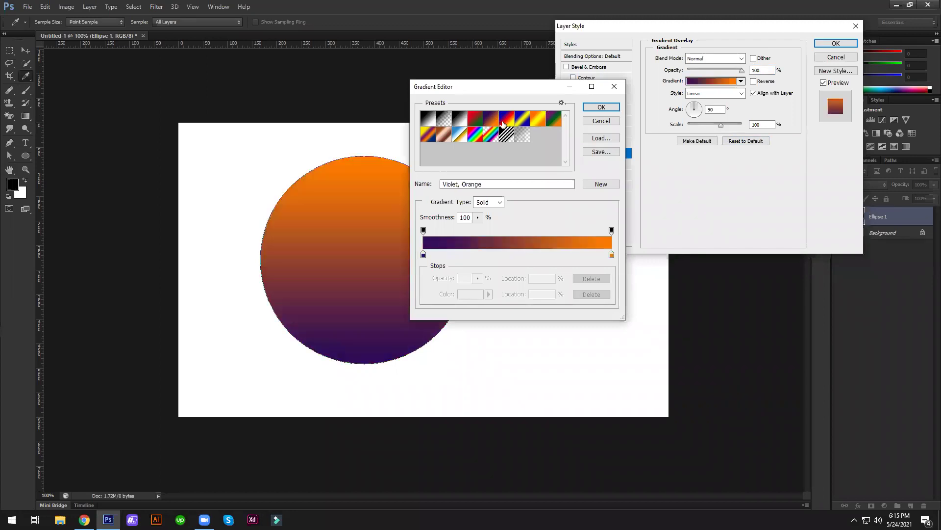
pyautogui.click(601, 107)
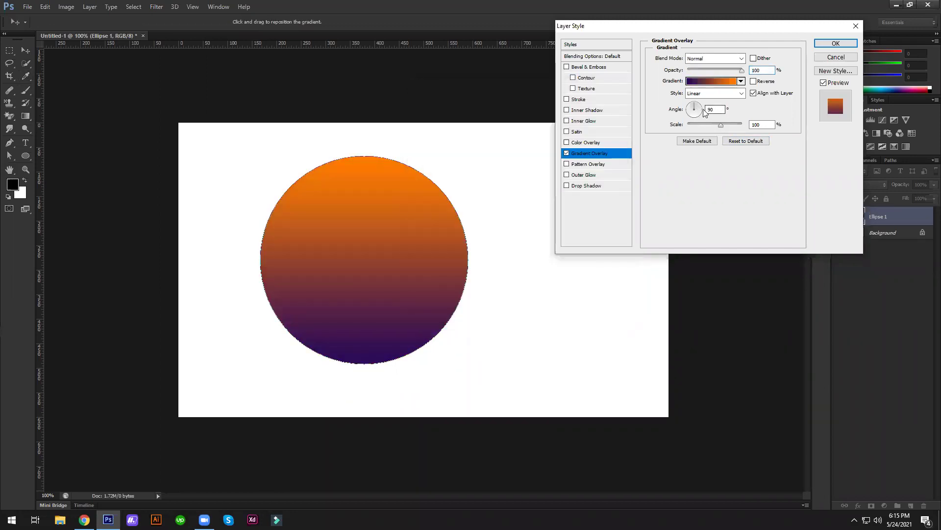
# - Rotate the gradient angle to -156°
pyautogui.click(700, 110)
pyautogui.click(699, 114)
pyautogui.click(689, 116)
pyautogui.moveTo(722, 125)
pyautogui.mouseDown()
pyautogui.moveTo(699, 117)
pyautogui.moveTo(723, 116)
pyautogui.moveTo(697, 118)
pyautogui.moveTo(723, 122)
pyautogui.mouseUp()
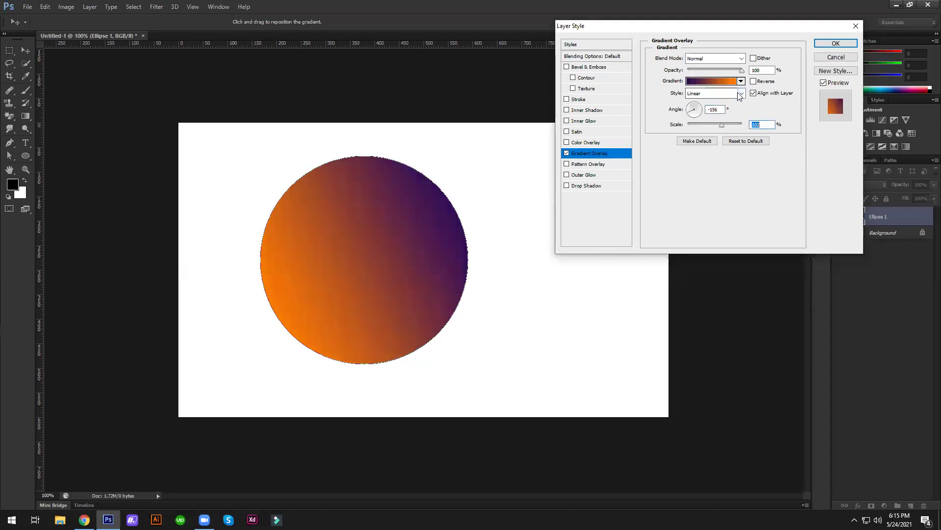
# - Preview Radial, Angle, Reflected and Diamond styles, return to Linear, then disable Gradient Overlay
pyautogui.click(741, 93)
pyautogui.click(716, 101)
pyautogui.click(741, 94)
pyautogui.click(728, 119)
pyautogui.click(738, 93)
pyautogui.click(724, 128)
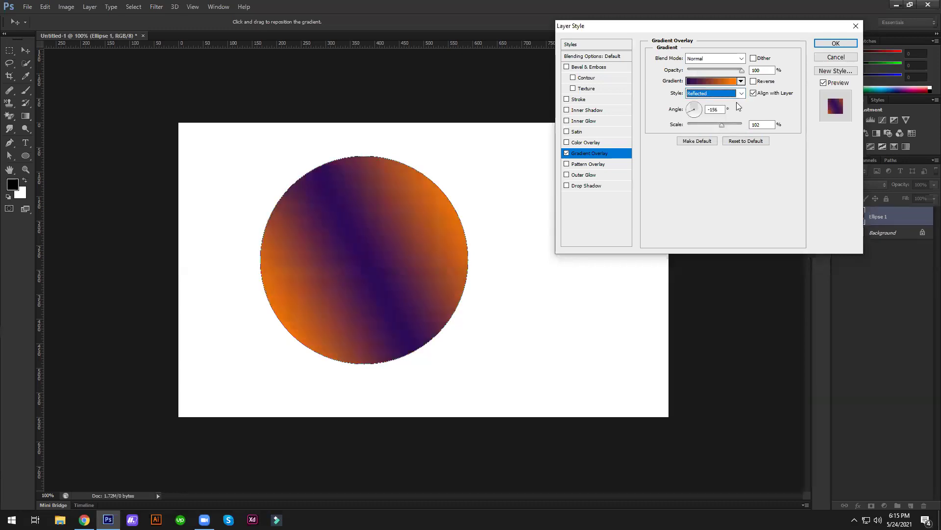
pyautogui.click(742, 93)
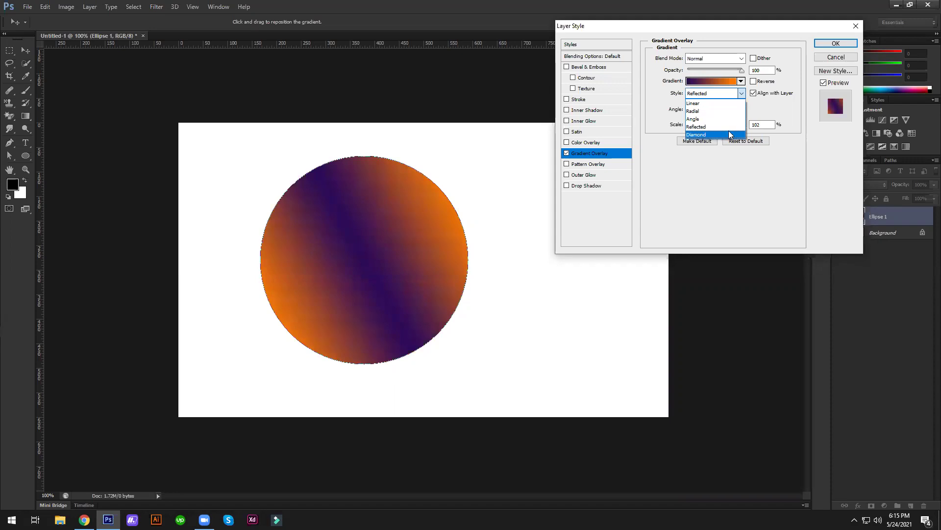
pyautogui.click(730, 135)
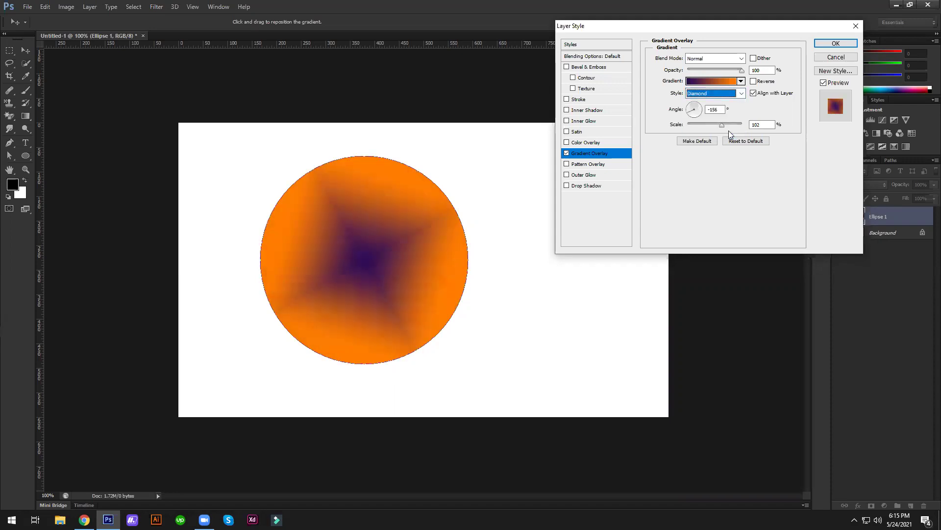
pyautogui.click(741, 94)
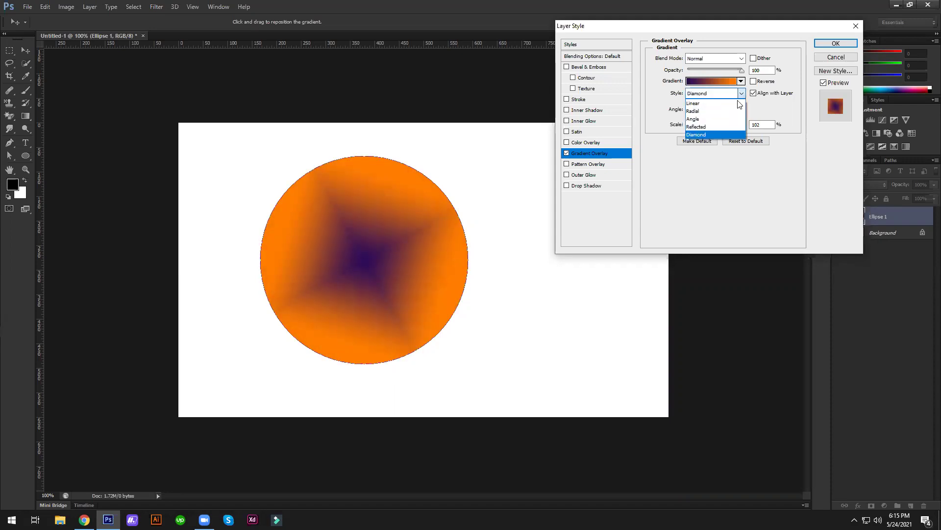
pyautogui.click(726, 104)
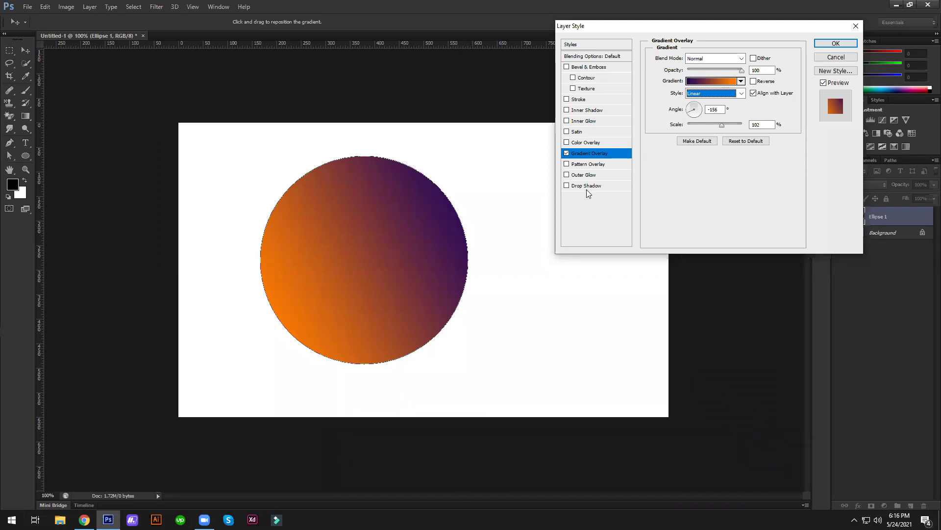
pyautogui.click(566, 153)
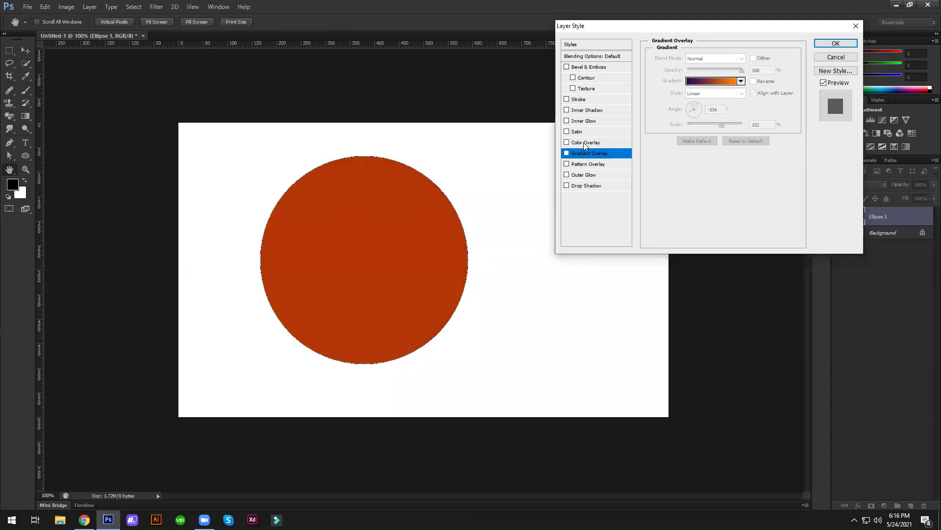
# - Apply a bright pink Color Overlay to the circle, then switch it off
pyautogui.click(583, 142)
pyautogui.click(756, 58)
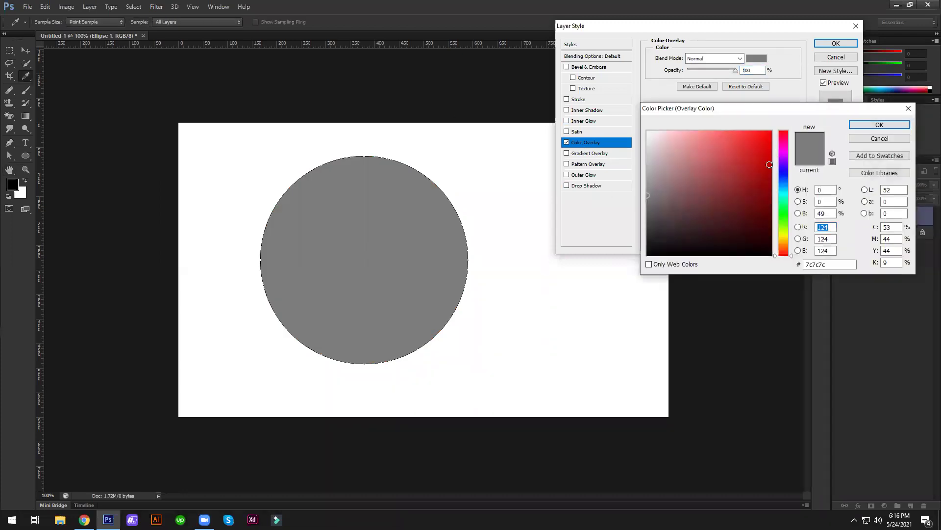
pyautogui.click(784, 145)
pyautogui.click(757, 195)
pyautogui.click(783, 141)
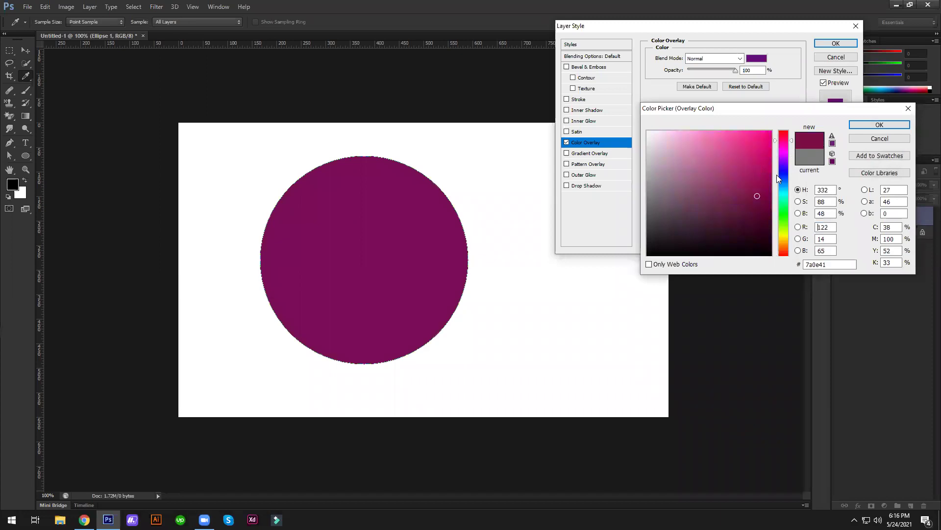
pyautogui.moveTo(741, 179); pyautogui.dragTo(747, 136)
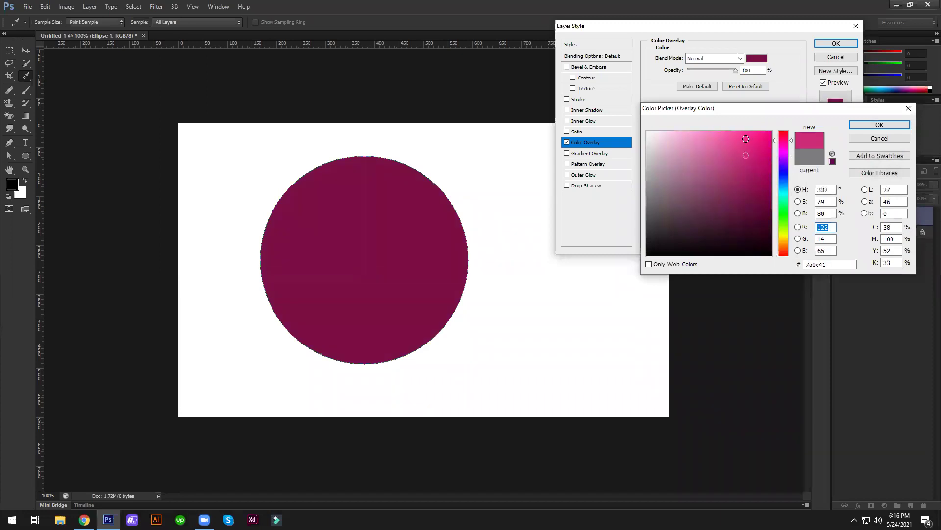
pyautogui.click(879, 125)
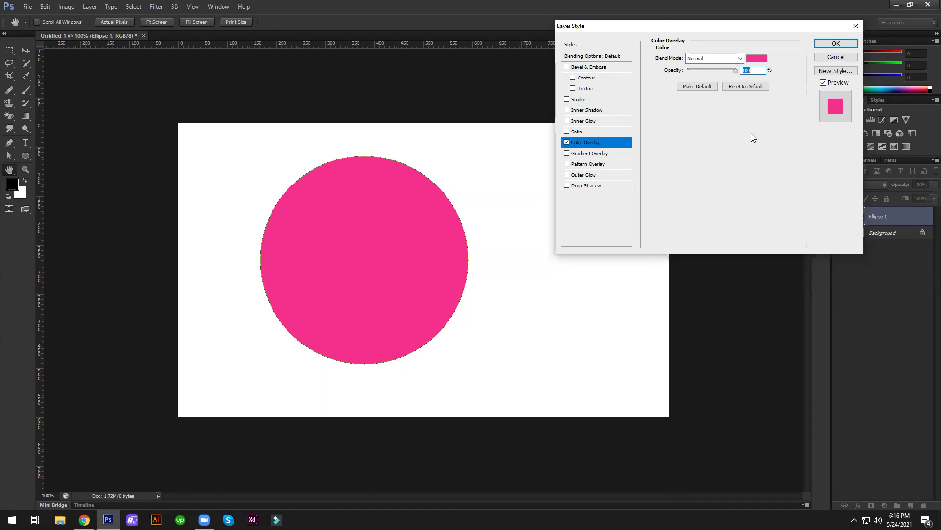
pyautogui.click(567, 142)
# - Turn Satin off, try a 49 px Inner Glow and disable it, then enable Inner Shadow
pyautogui.click(578, 131)
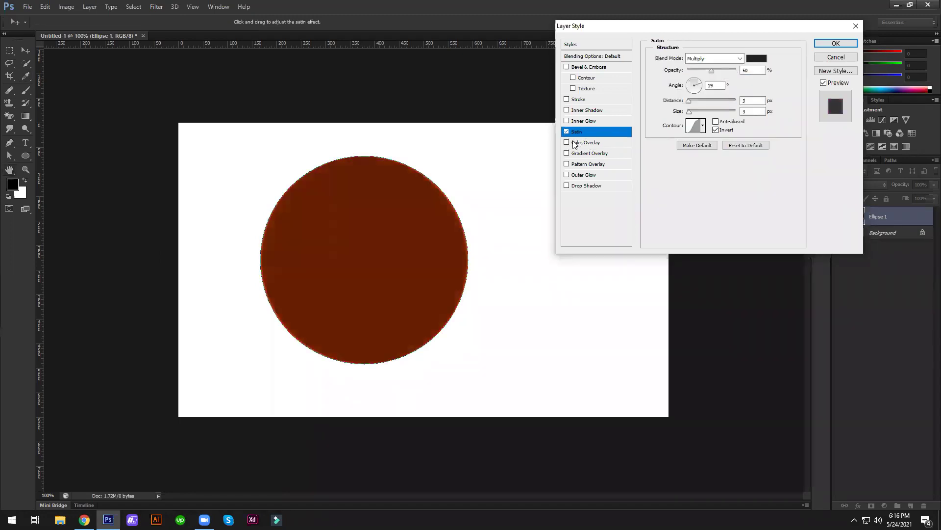
pyautogui.press('space')
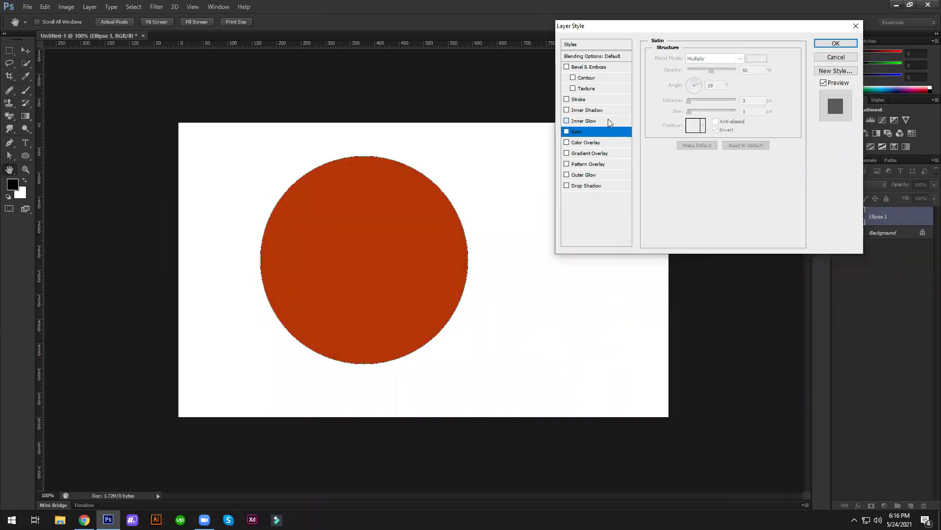
pyautogui.click(608, 122)
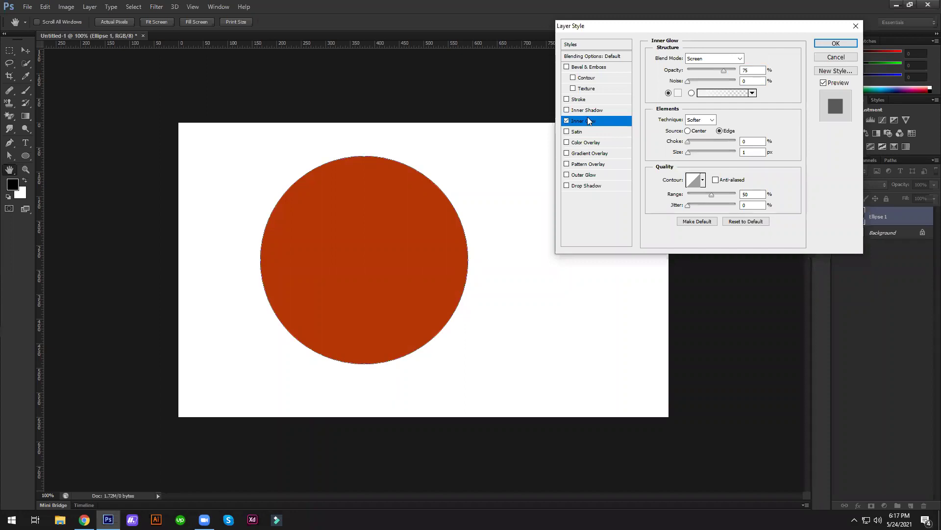
pyautogui.moveTo(688, 152); pyautogui.dragTo(703, 146)
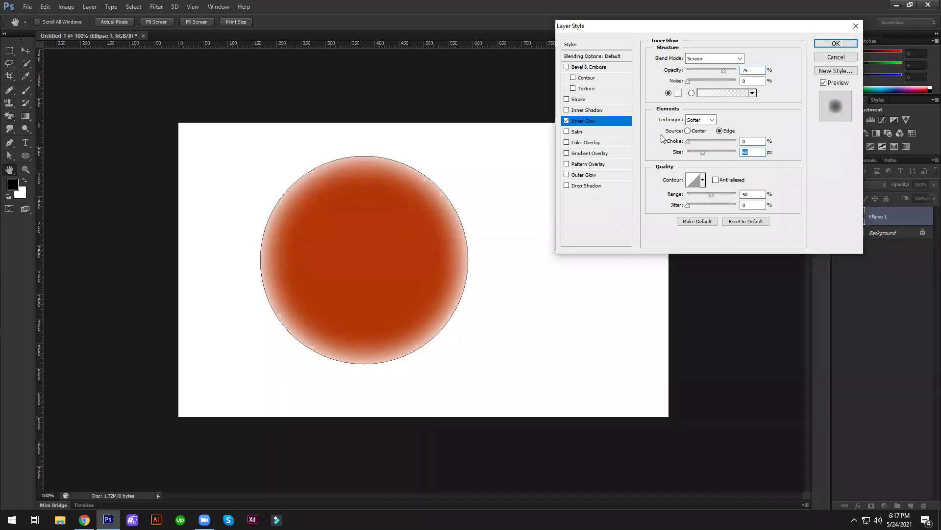
pyautogui.click(566, 121)
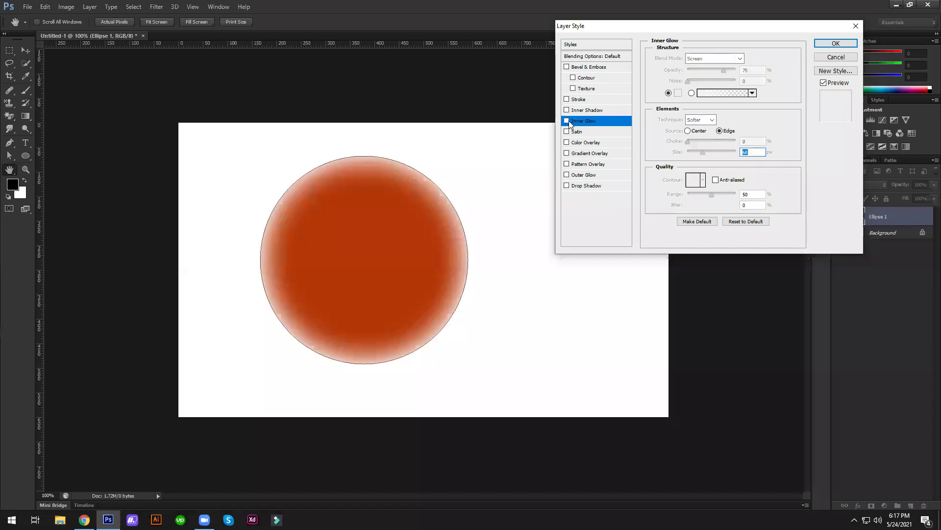
pyautogui.click(585, 110)
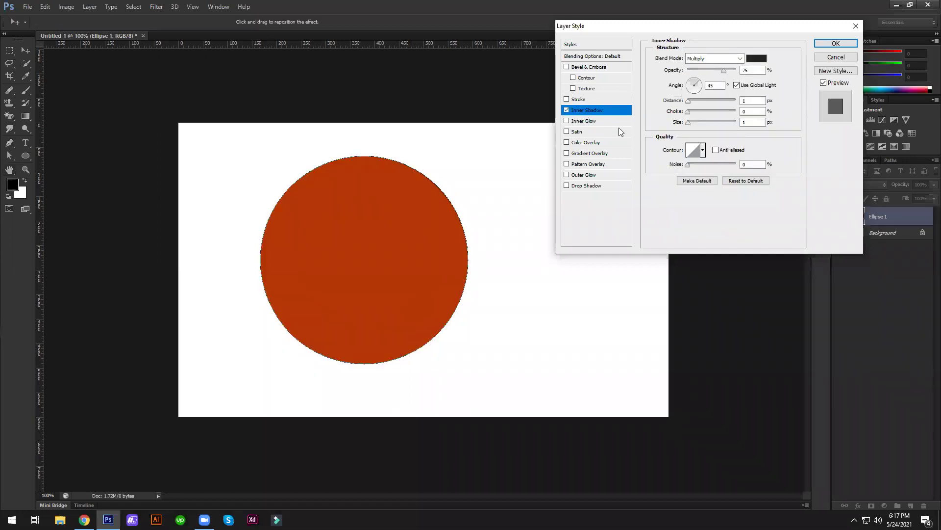
# - Re-enable the pink Color Overlay and tune Inner Shadow distance, ending at size 49 px
pyautogui.click(587, 143)
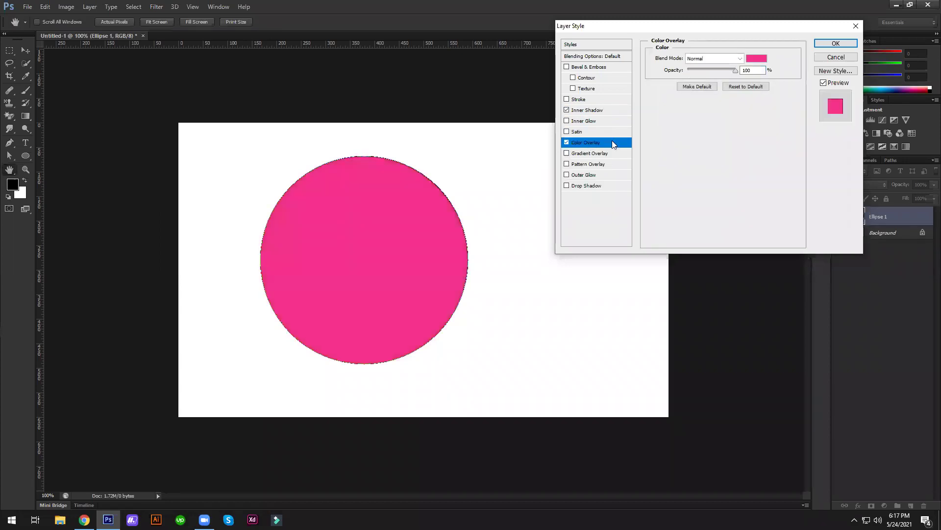
pyautogui.click(595, 111)
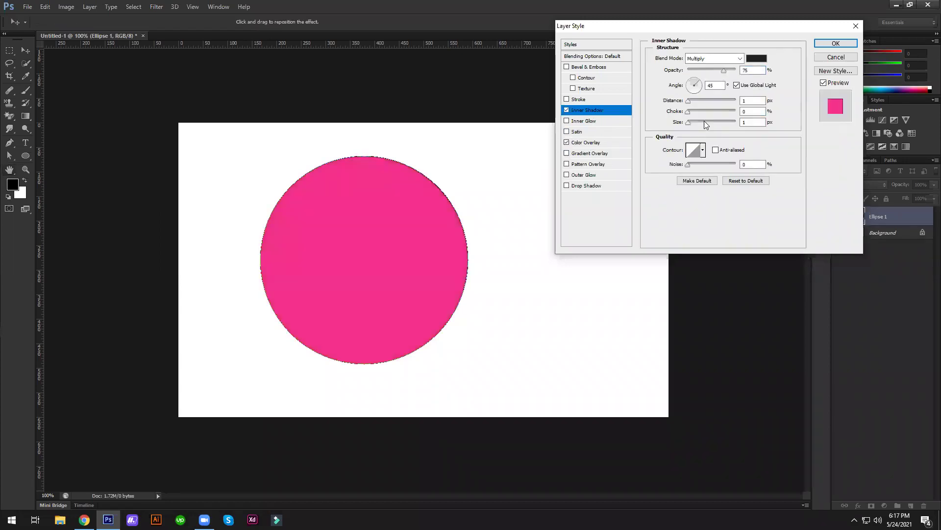
pyautogui.moveTo(693, 124); pyautogui.dragTo(709, 125)
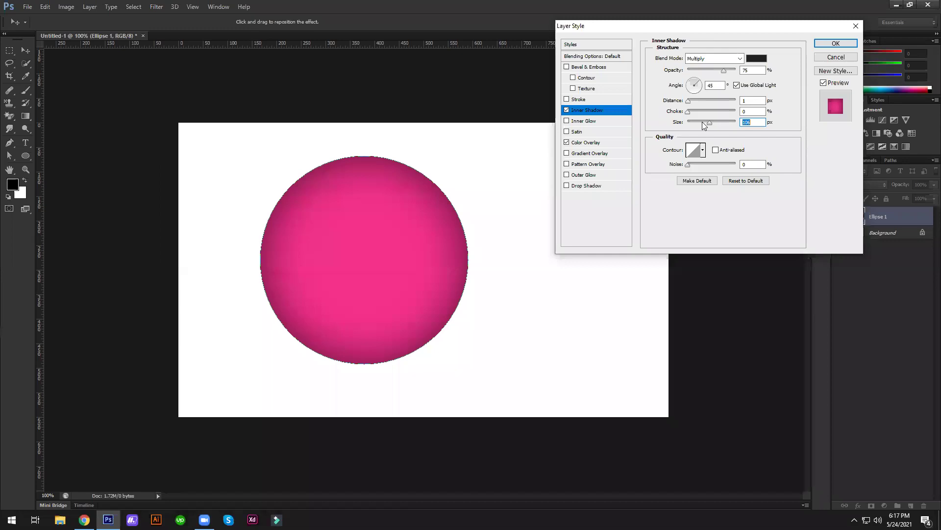
pyautogui.moveTo(689, 101)
pyautogui.mouseDown()
pyautogui.moveTo(708, 104)
pyautogui.moveTo(692, 102)
pyautogui.mouseUp()
pyautogui.moveTo(710, 122); pyautogui.dragTo(699, 125)
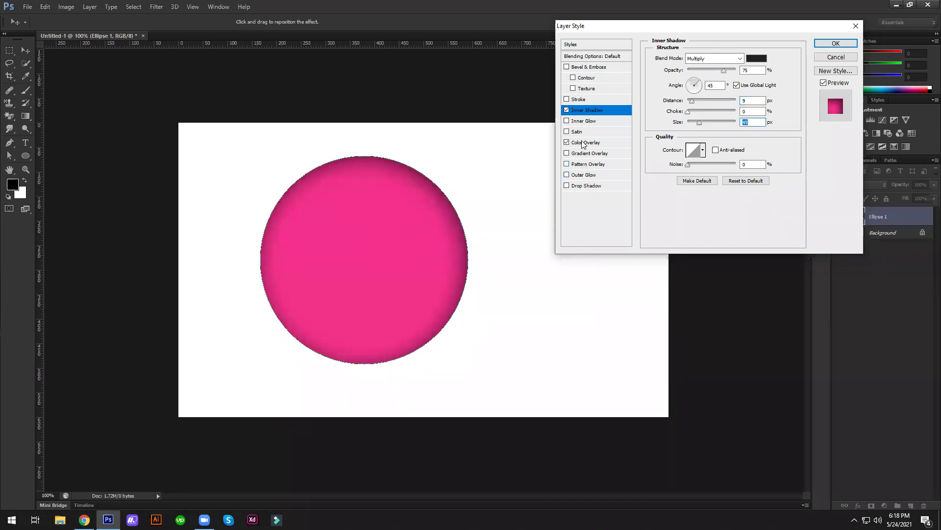
pyautogui.press('Up')
pyautogui.press('Up')
pyautogui.press('Up')
# - Turn off Inner Shadow and add a 25 px Stroke around the circle
pyautogui.click(567, 110)
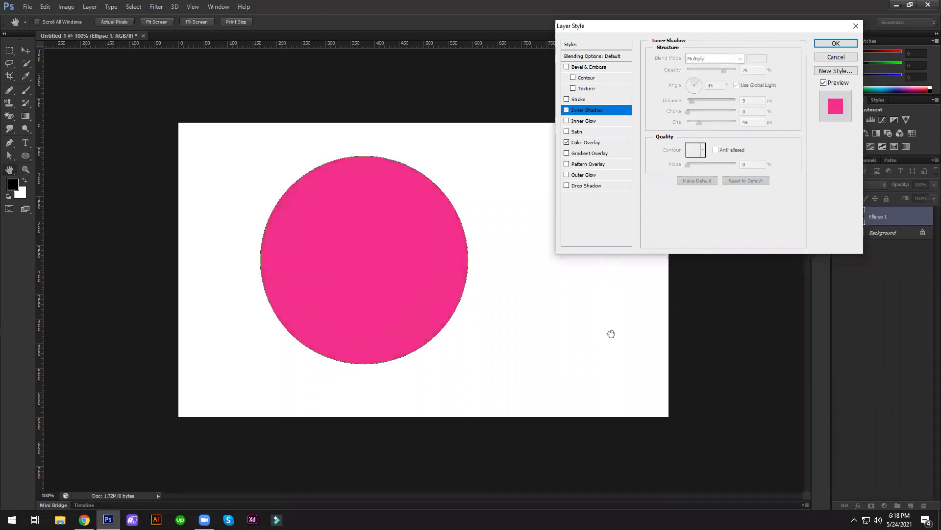
pyautogui.click(584, 99)
pyautogui.click(753, 58)
pyautogui.press('Up')
pyautogui.press('Up')
pyautogui.press('Up')
pyautogui.press('Up')
pyautogui.press('Up')
pyautogui.press('Up')
pyautogui.press('Up')
pyautogui.press('Up')
pyautogui.press('Up')
pyautogui.press('Up')
pyautogui.press('Up')
pyautogui.press('Up')
pyautogui.press('Up')
pyautogui.press('Up')
pyautogui.press('Up')
pyautogui.press('Up')
pyautogui.press('Up')
pyautogui.press('Up')
pyautogui.press('Up')
pyautogui.press('Up')
pyautogui.press('Up')
pyautogui.press('Up')
pyautogui.press('Up')
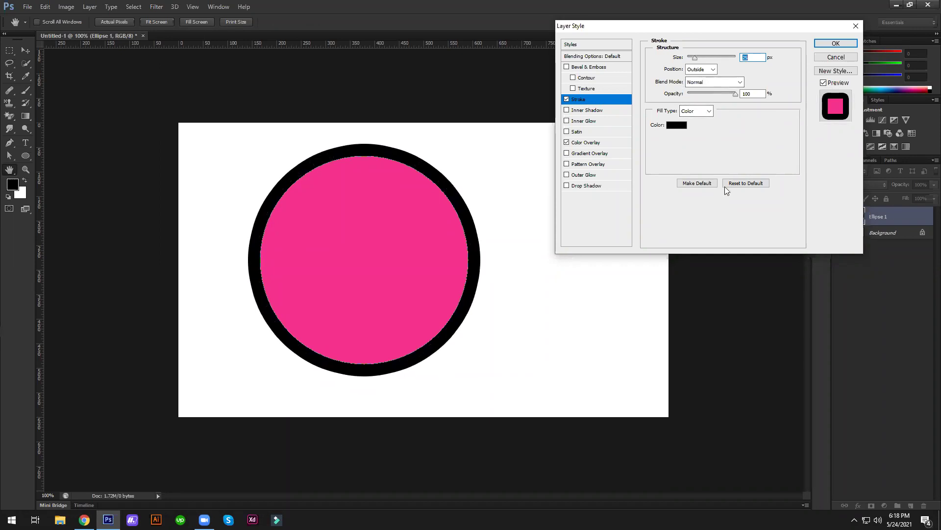
# - Try the Inside and Center stroke positions, leaving the stroke at Outside
pyautogui.click(712, 69)
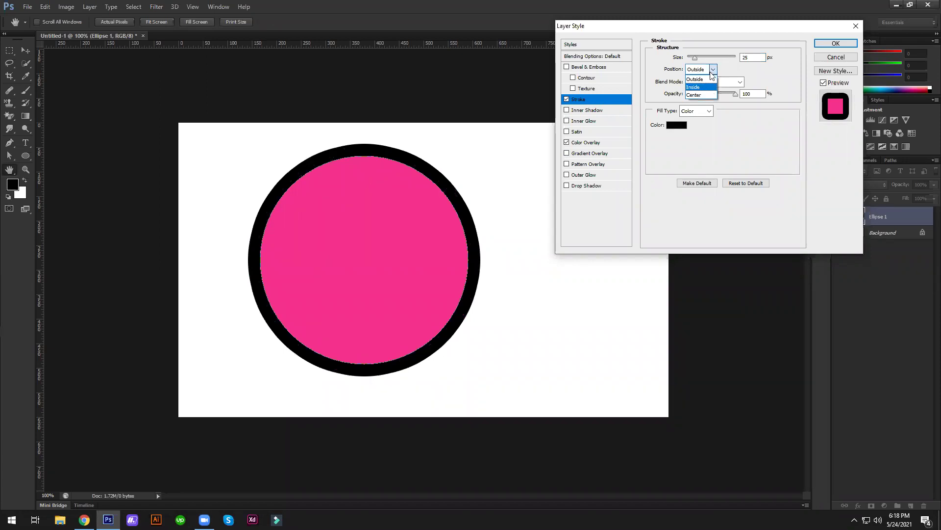
pyautogui.press('Down')
pyautogui.press('Down')
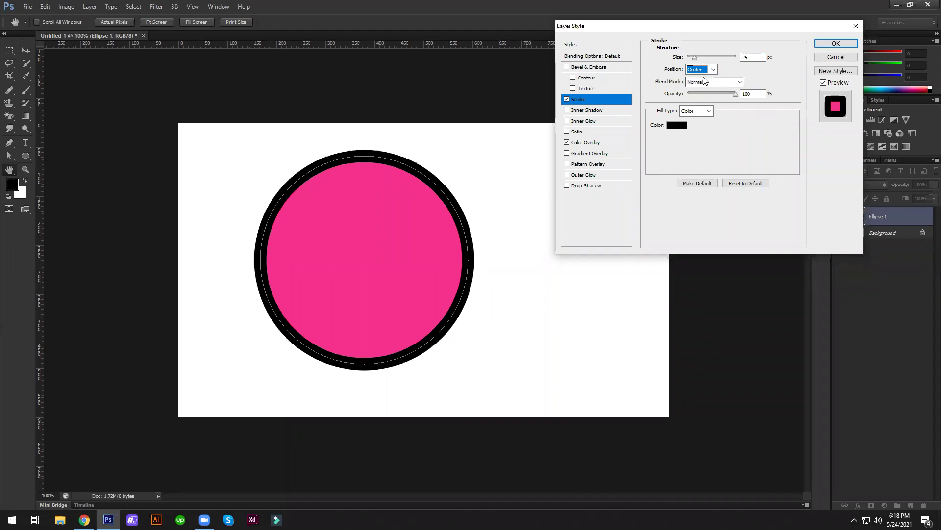
pyautogui.press('Up')
pyautogui.press('Up')
pyautogui.press('Return')
pyautogui.click(713, 69)
pyautogui.click(708, 90)
pyautogui.click(713, 69)
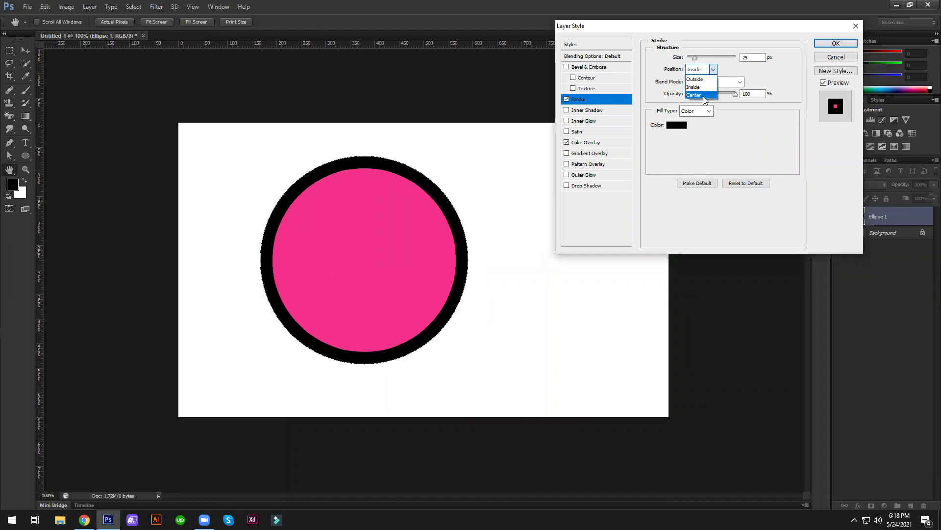
pyautogui.click(704, 96)
pyautogui.click(705, 69)
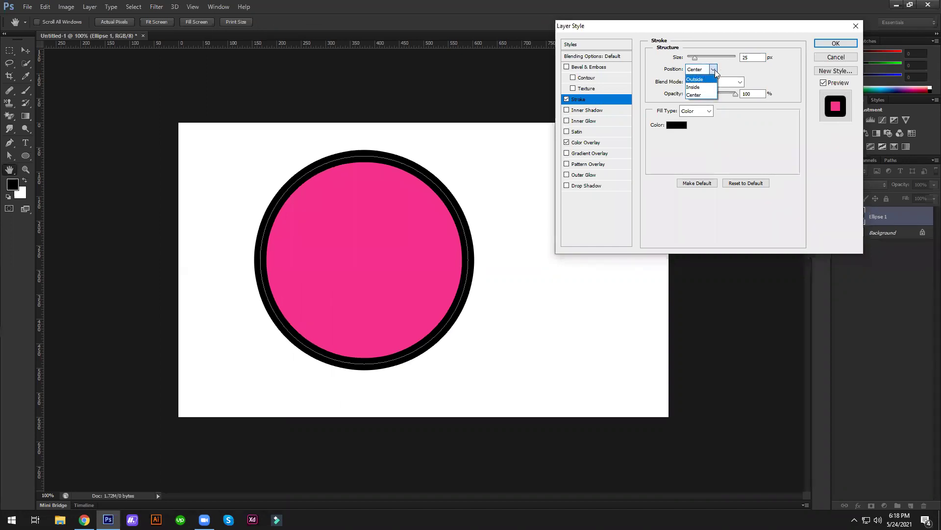
pyautogui.click(709, 80)
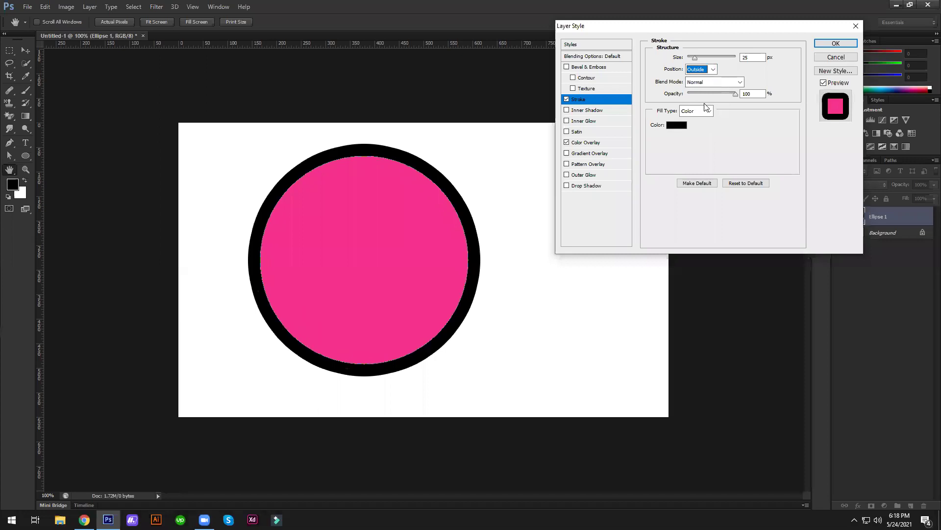
# - Change the stroke Fill Type to Gradient
pyautogui.click(711, 82)
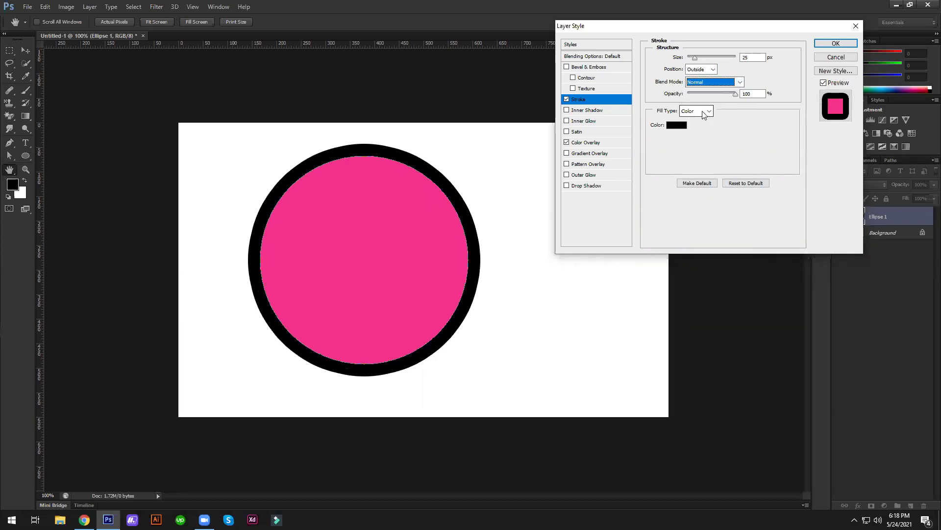
pyautogui.click(704, 112)
pyautogui.click(691, 128)
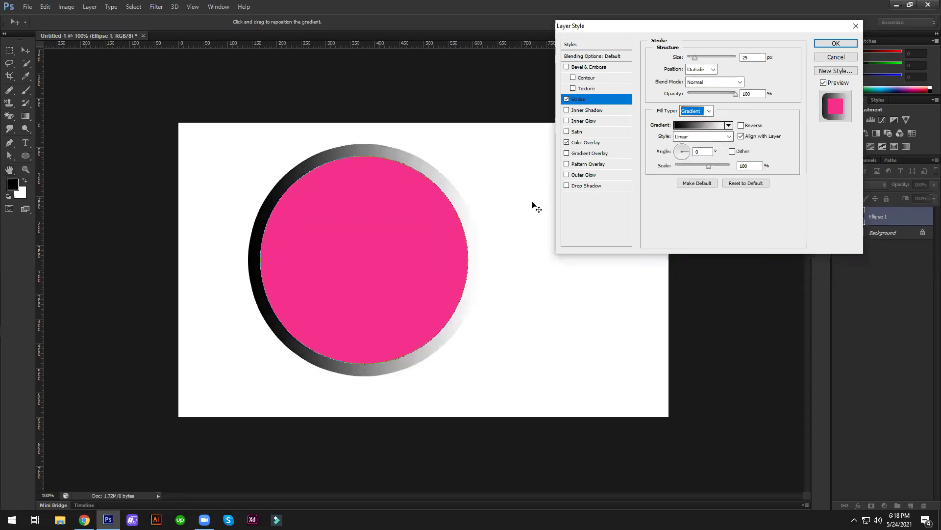
# - Fill the stroke with the purple-orange gradient preset
pyautogui.click(701, 125)
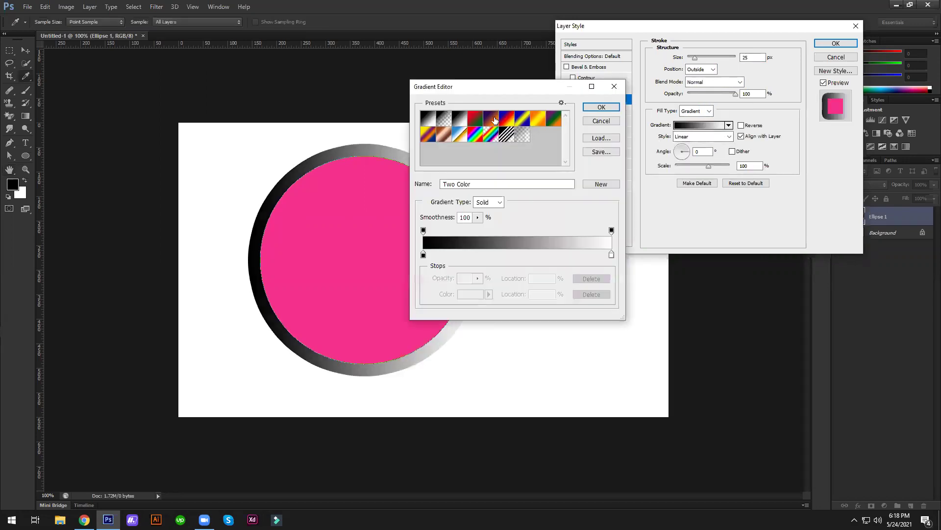
pyautogui.click(494, 119)
pyautogui.click(601, 106)
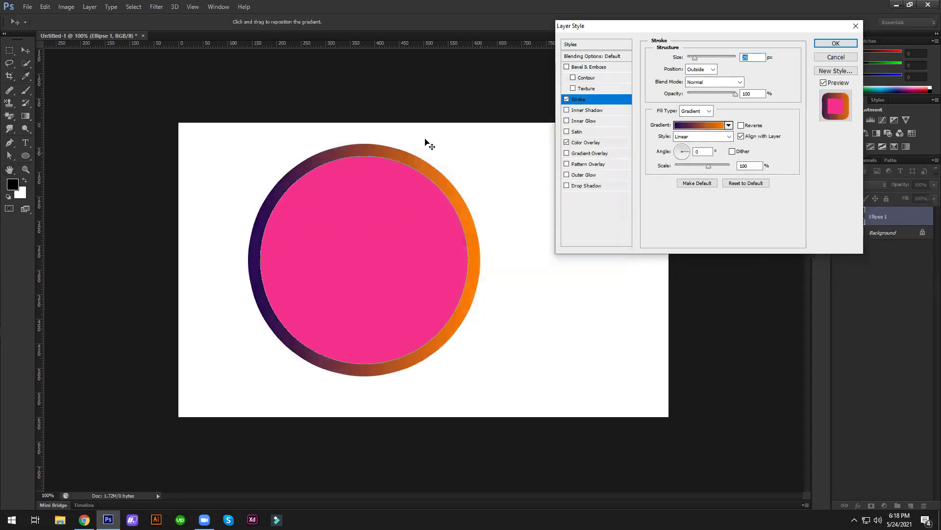
# - Switch the stroke fill to Pattern using the orange diagonal-stripe pattern
pyautogui.click(706, 112)
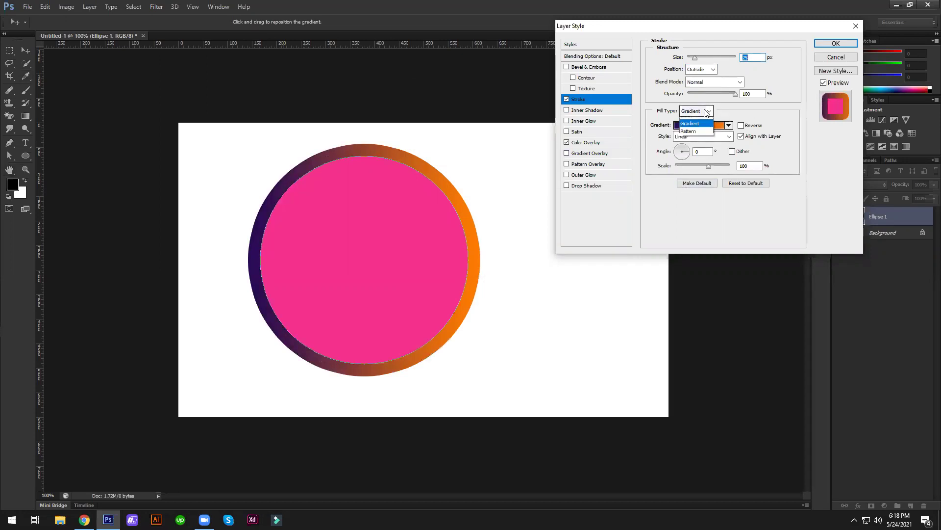
pyautogui.click(697, 137)
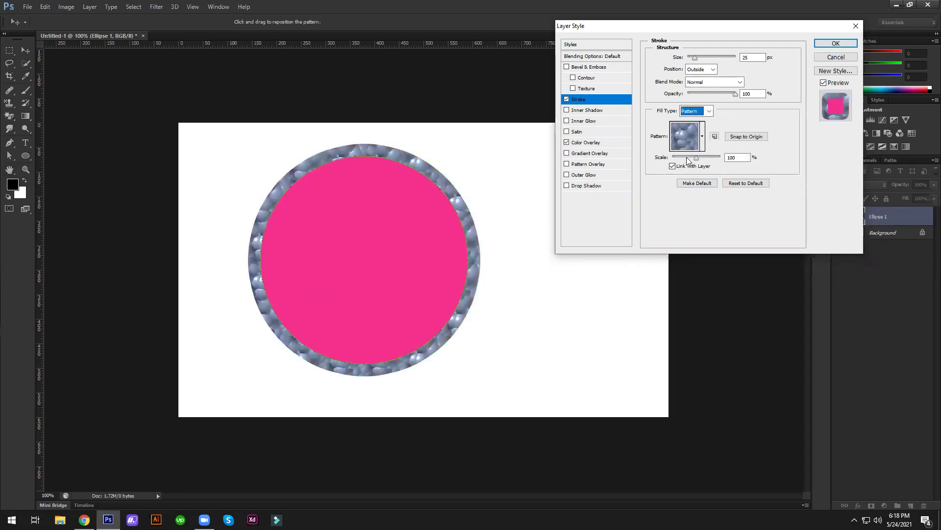
pyautogui.click(702, 137)
pyautogui.click(671, 183)
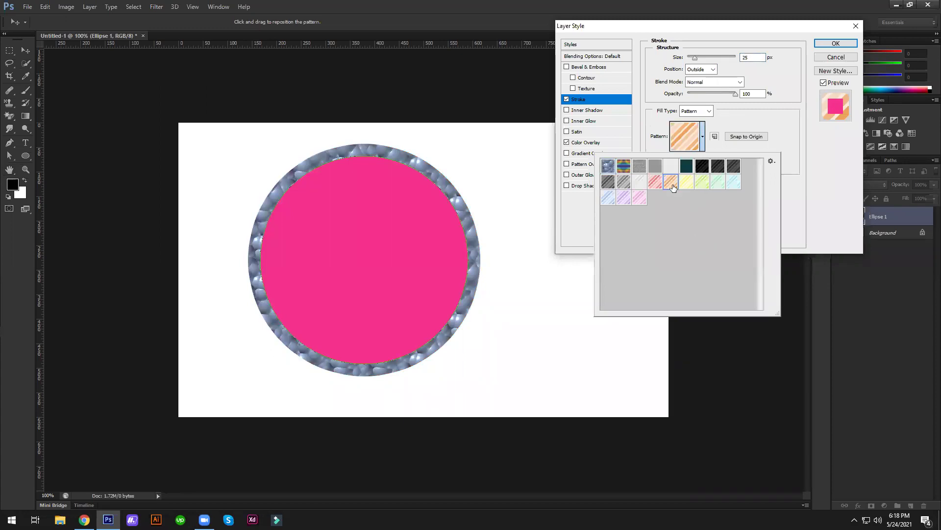
pyautogui.click(804, 134)
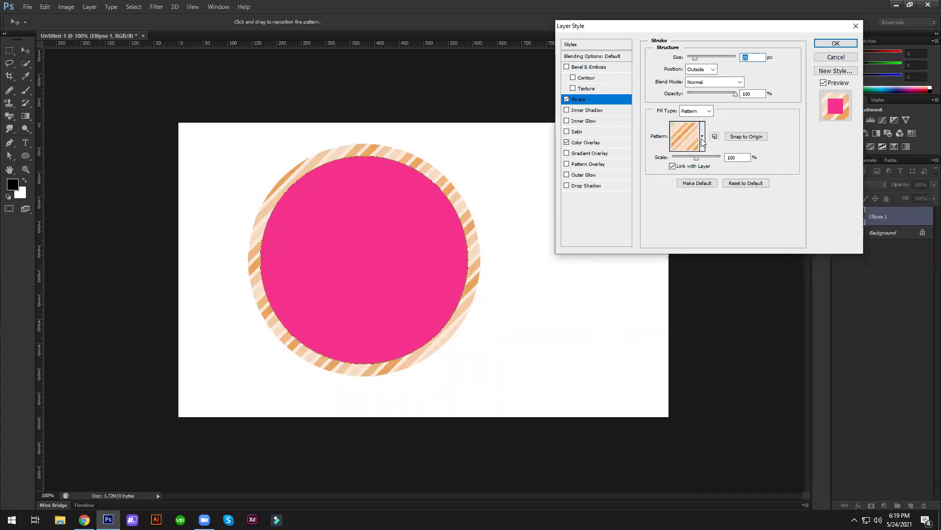
# - Return the stroke fill type to Color, then disable Stroke and Color Overlay
pyautogui.click(702, 111)
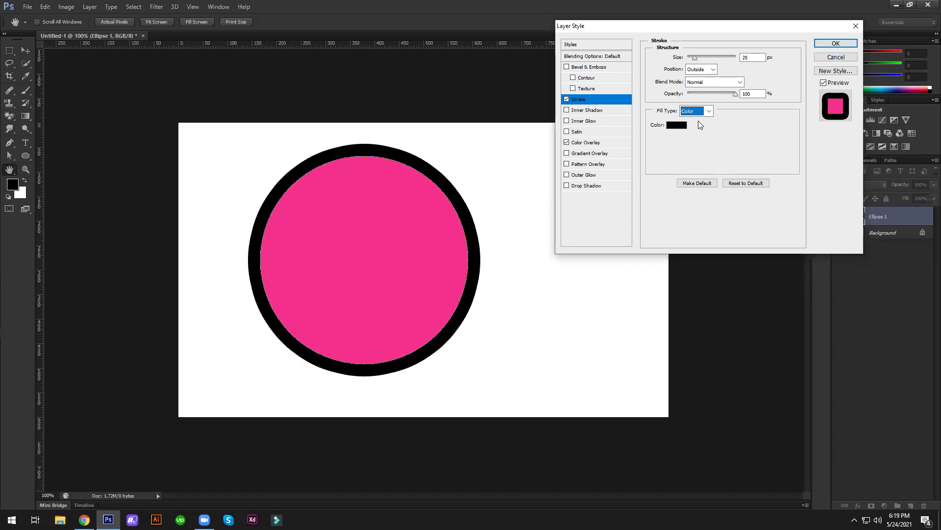
pyautogui.click(567, 99)
pyautogui.click(567, 143)
# - Close Layer Style, keeping the changes, and switch to the web browser
pyautogui.click(856, 25)
pyautogui.press('v')
pyautogui.hotkey('alt', 'Tab')
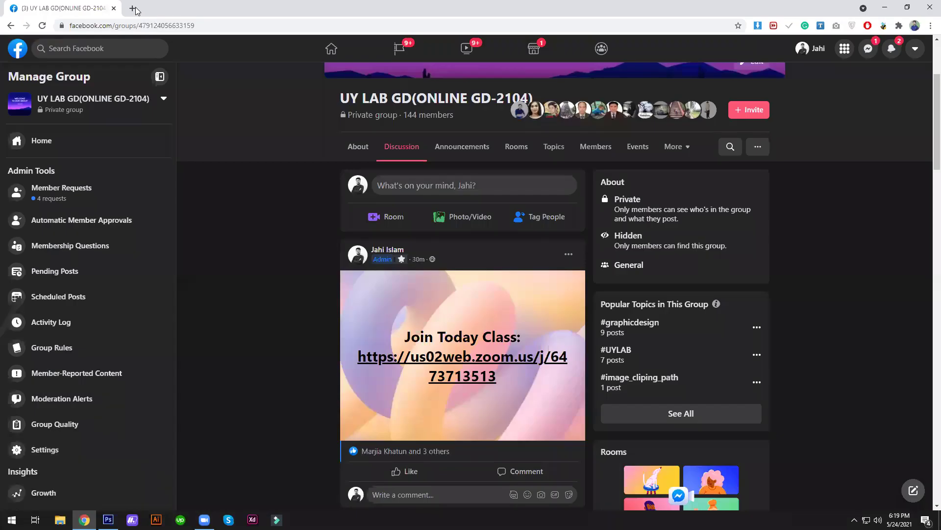
# - Search Google Images for 'wooden background' in a new tab
pyautogui.click(138, 8)
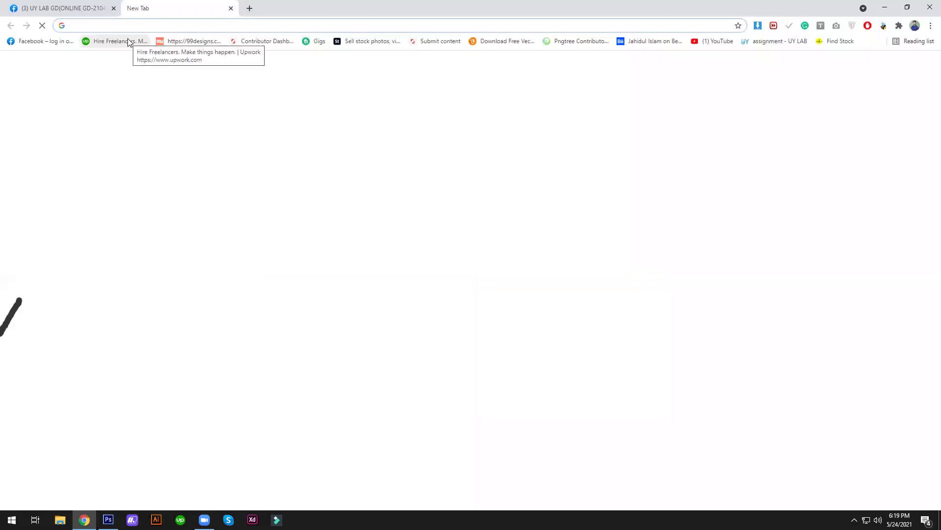
pyautogui.write('woo')
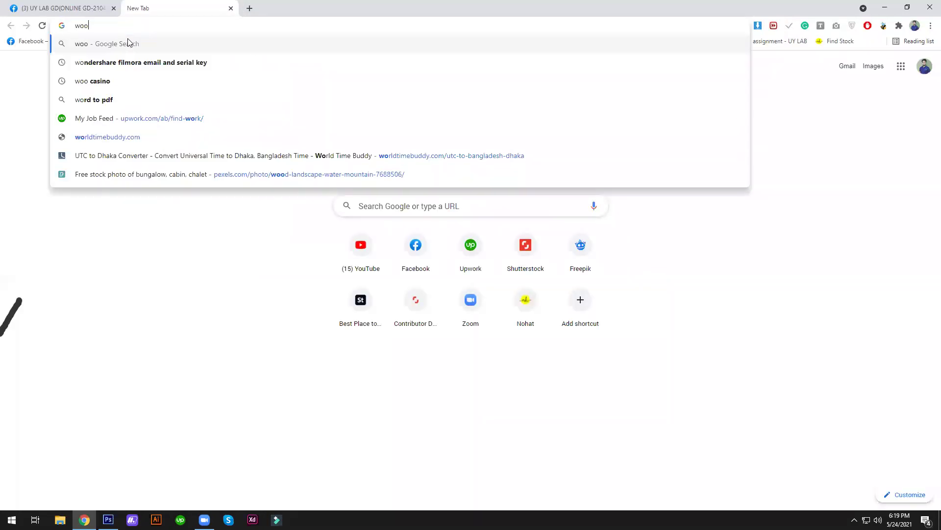
pyautogui.write('den back')
pyautogui.click(129, 44)
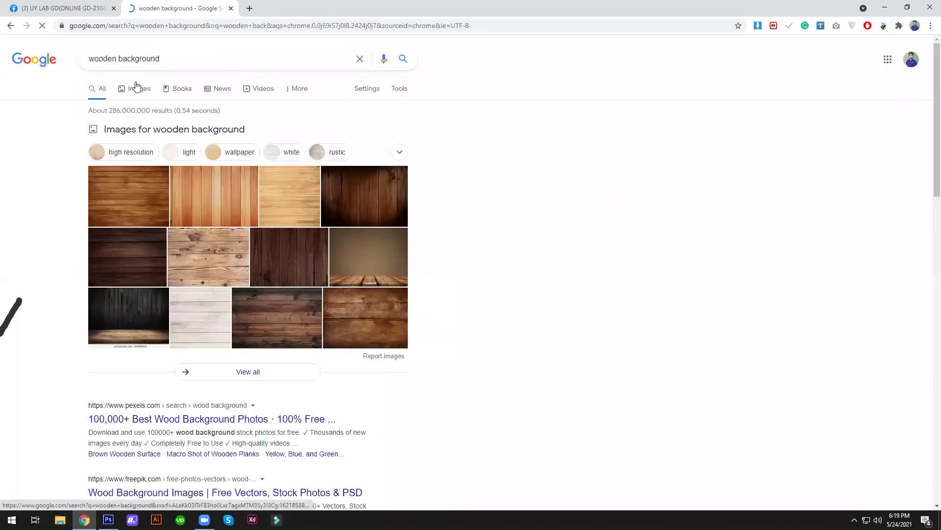
pyautogui.click(136, 86)
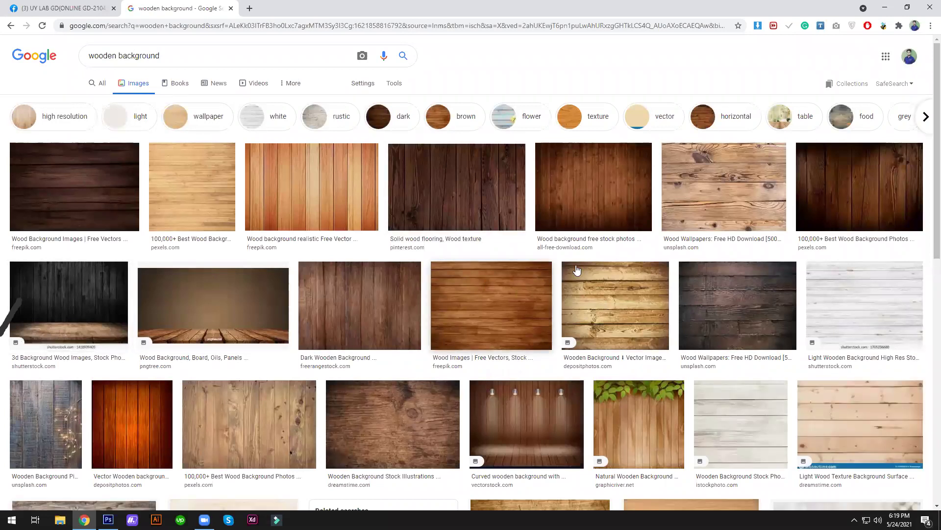
# - Browse the results and preview the Freepik dark wood background image
pyautogui.click(635, 207)
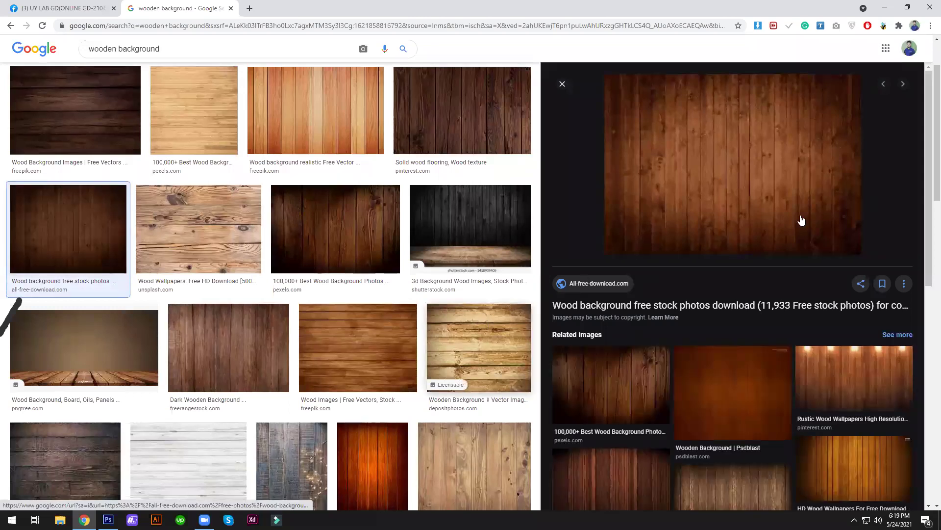
pyautogui.scroll(-3, 928, 165)
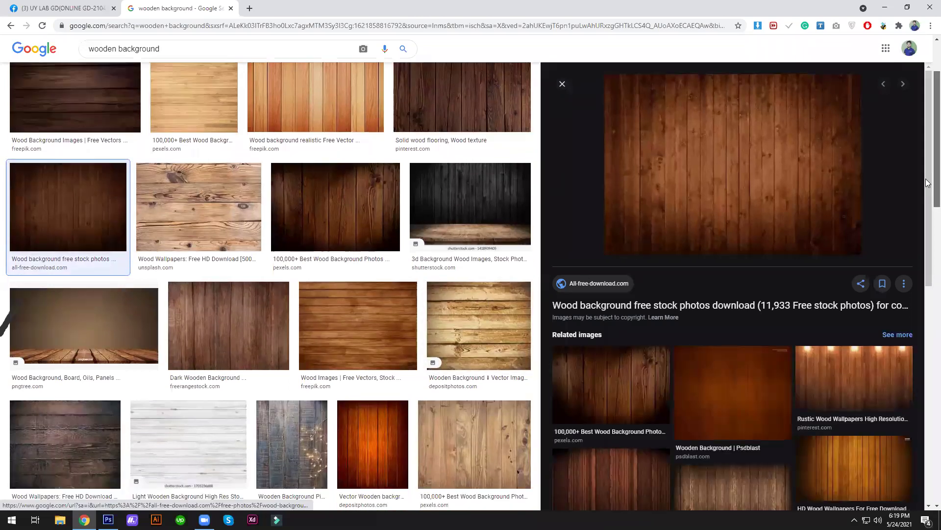
pyautogui.moveTo(927, 210); pyautogui.dragTo(928, 331)
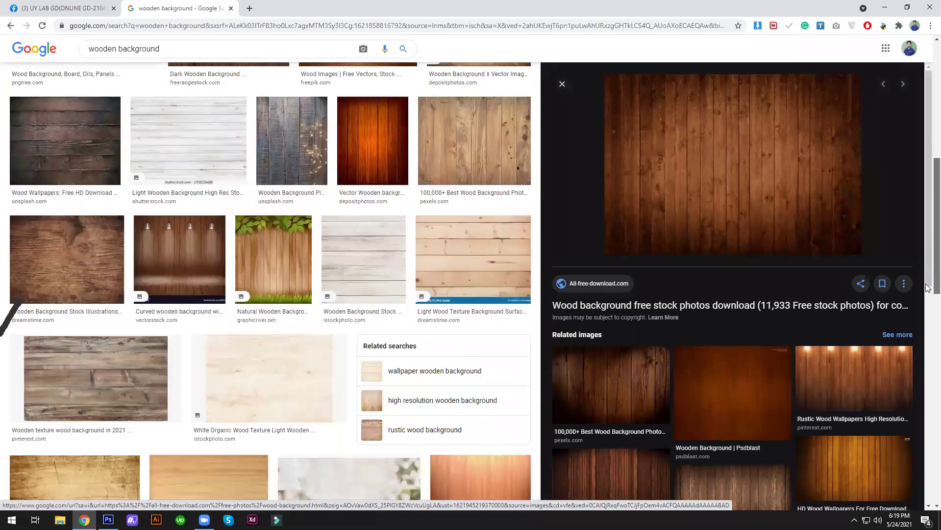
pyautogui.scroll(-3, 927, 331)
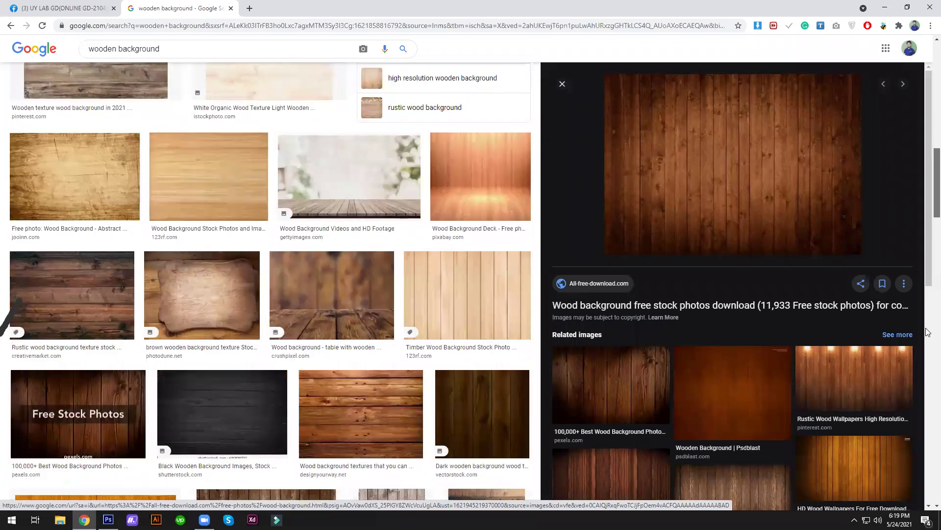
pyautogui.scroll(-2, 804, 166)
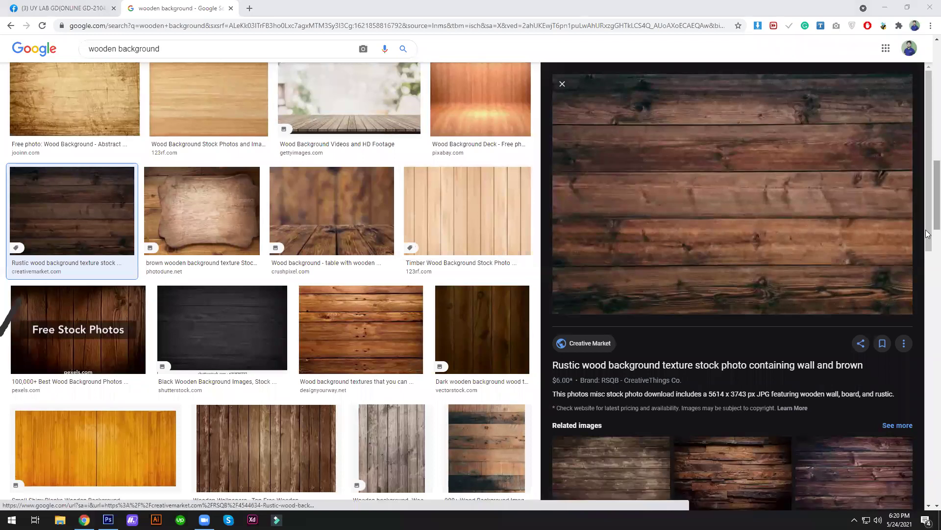
pyautogui.scroll(-8, 928, 235)
pyautogui.scroll(-3, 929, 275)
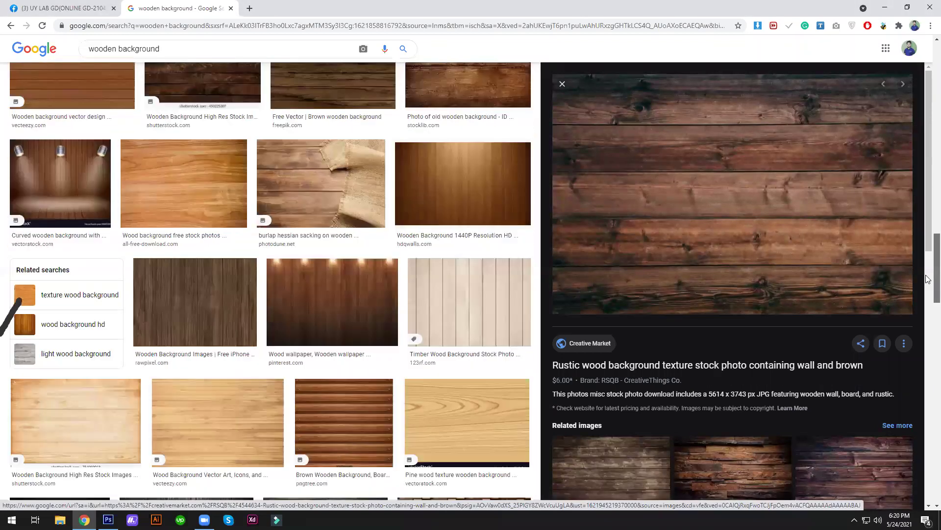
pyautogui.scroll(-3, 928, 289)
pyautogui.scroll(-2, 926, 294)
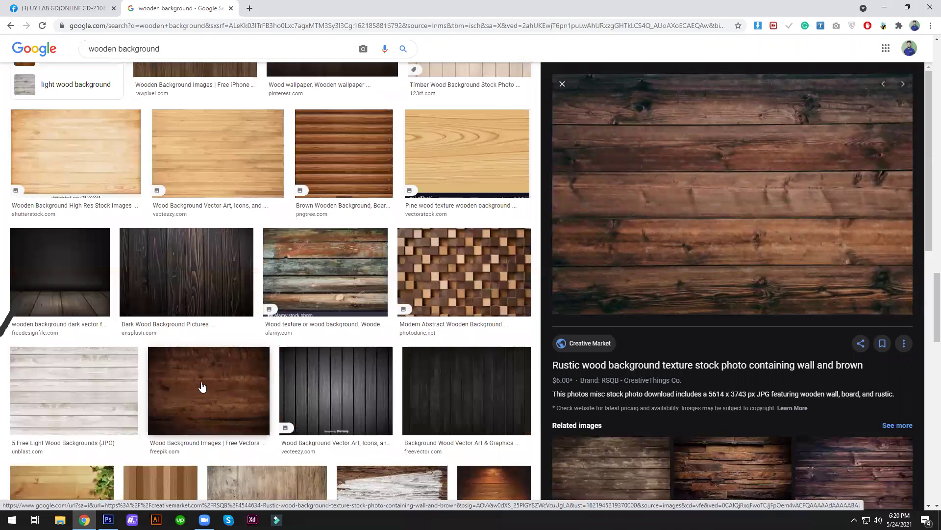
pyautogui.click(260, 380)
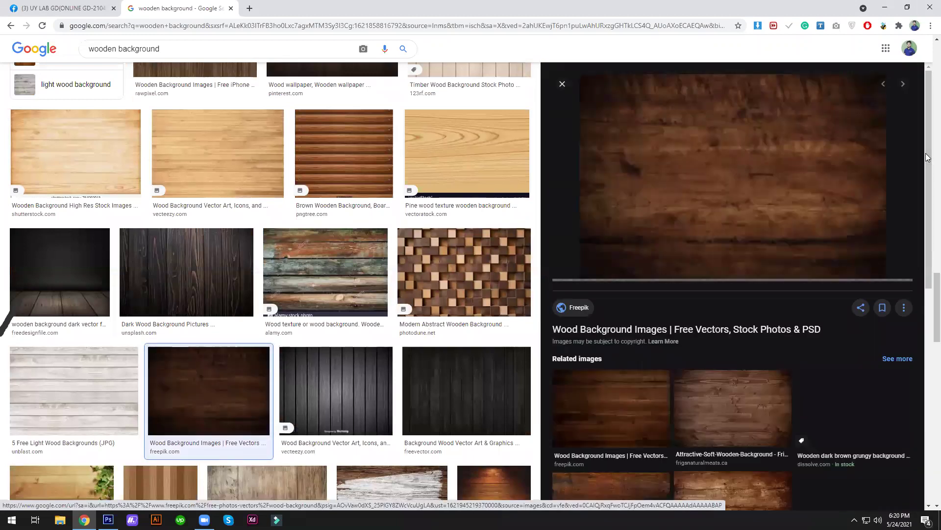
# - Save the previewed Freepik dark wood image to the Desktop as a JPEG
pyautogui.rightClick(741, 182)
pyautogui.click(777, 252)
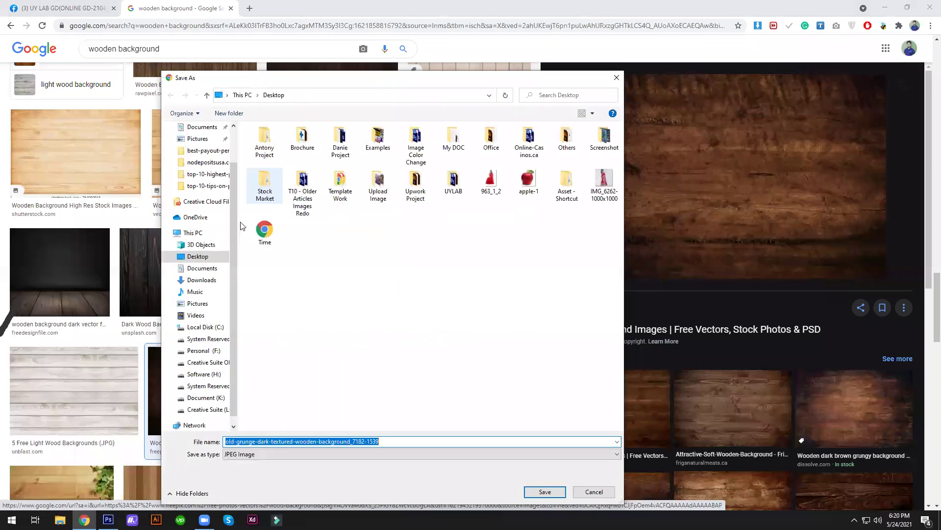
pyautogui.click(196, 257)
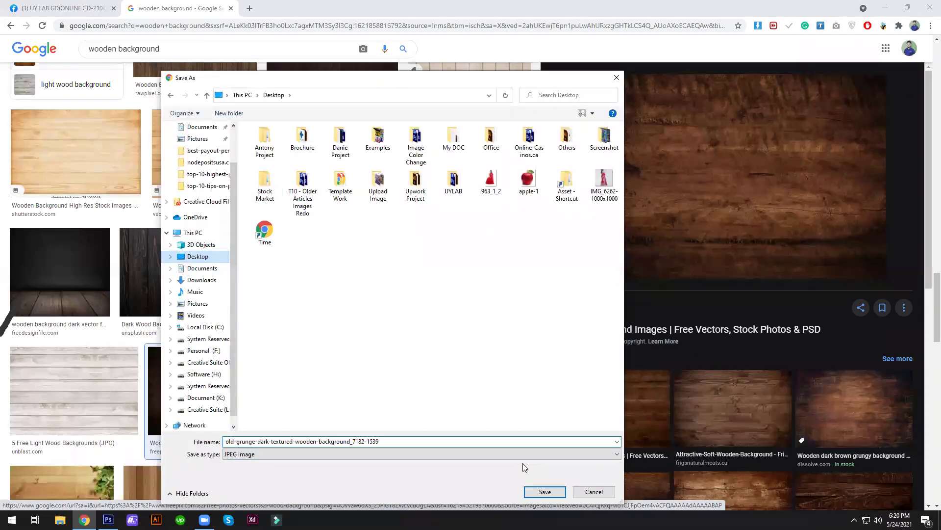
pyautogui.click(537, 492)
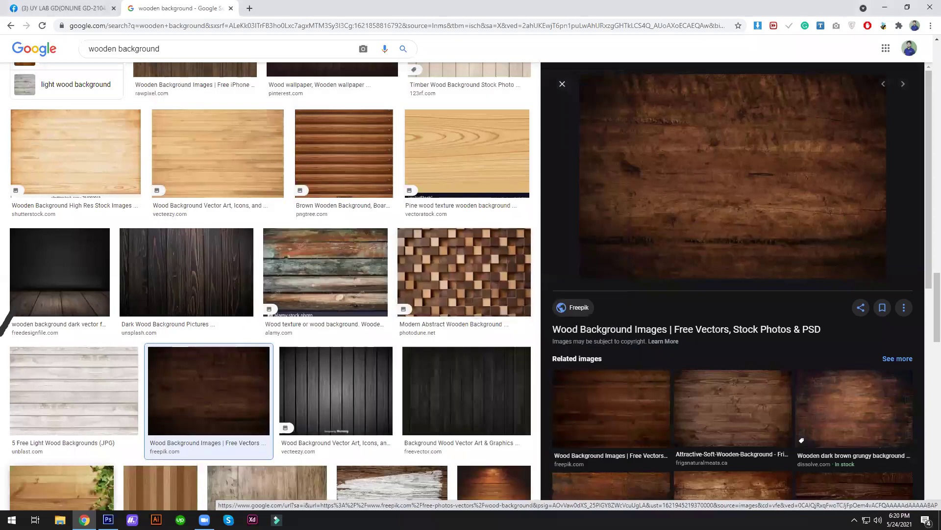
# - Open the saved old-grunge wooden background JPG in Photoshop and check it at 100% zoom
pyautogui.click(108, 519)
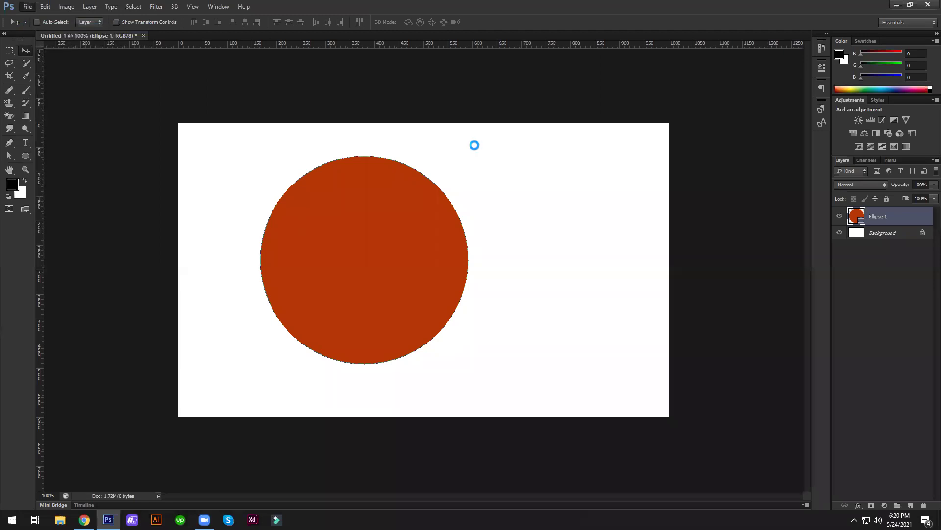
pyautogui.hotkey('ctrl', 'o')
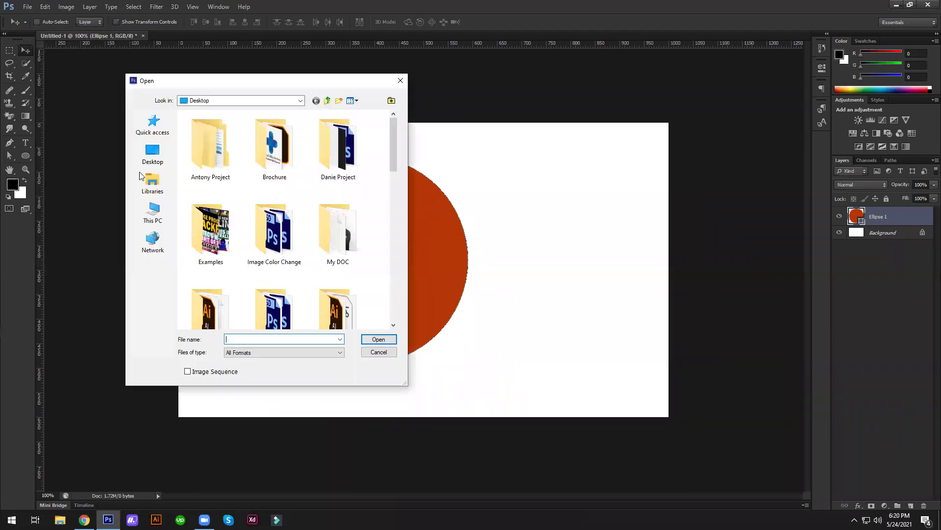
pyautogui.scroll(-10, 389, 231)
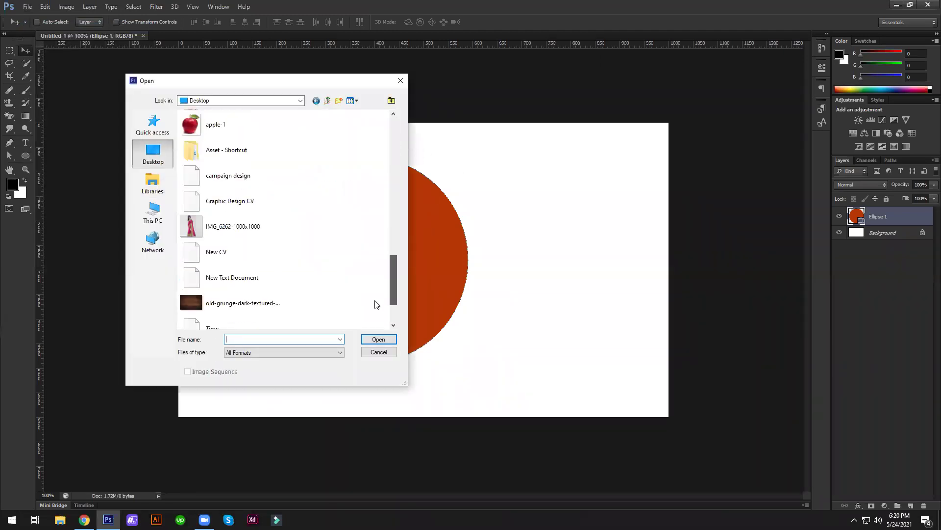
pyautogui.doubleClick(268, 240)
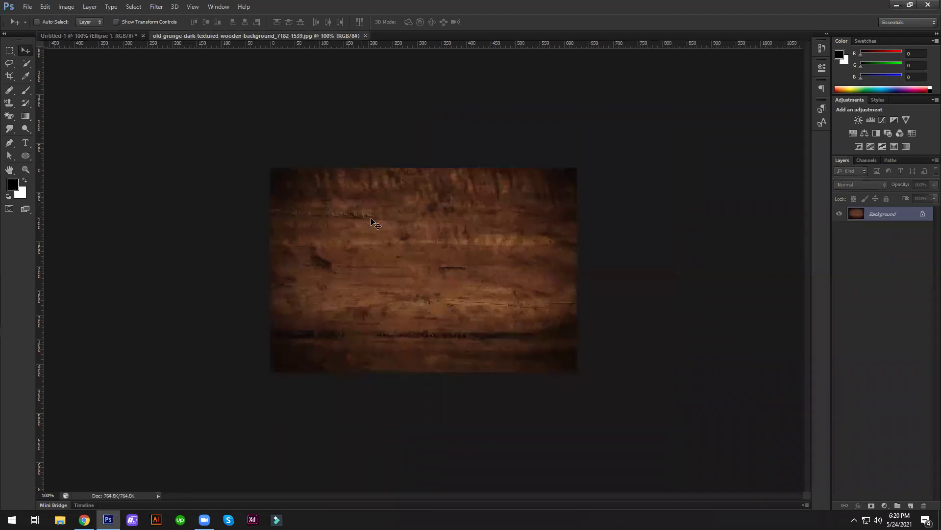
pyautogui.press('z')
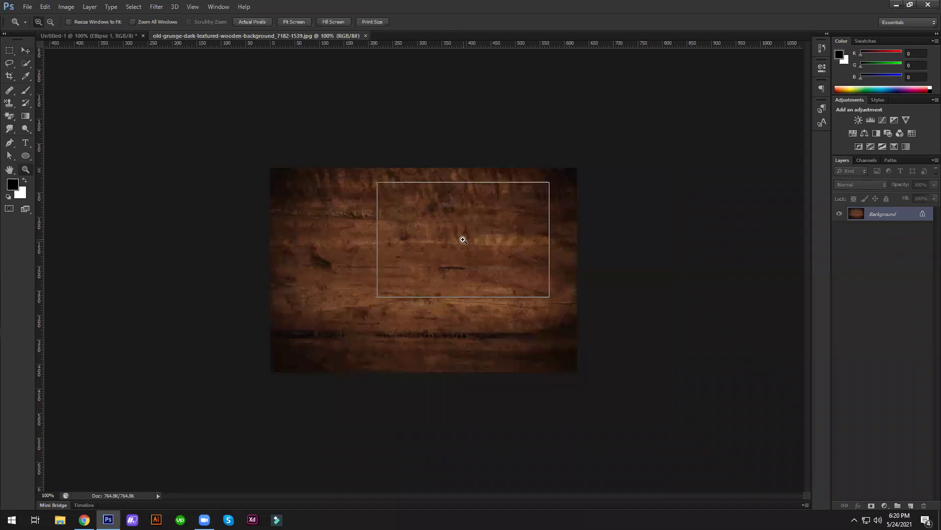
pyautogui.click(455, 245)
pyautogui.keyDown('alt'); pyautogui.click(455, 245); pyautogui.keyUp('alt')
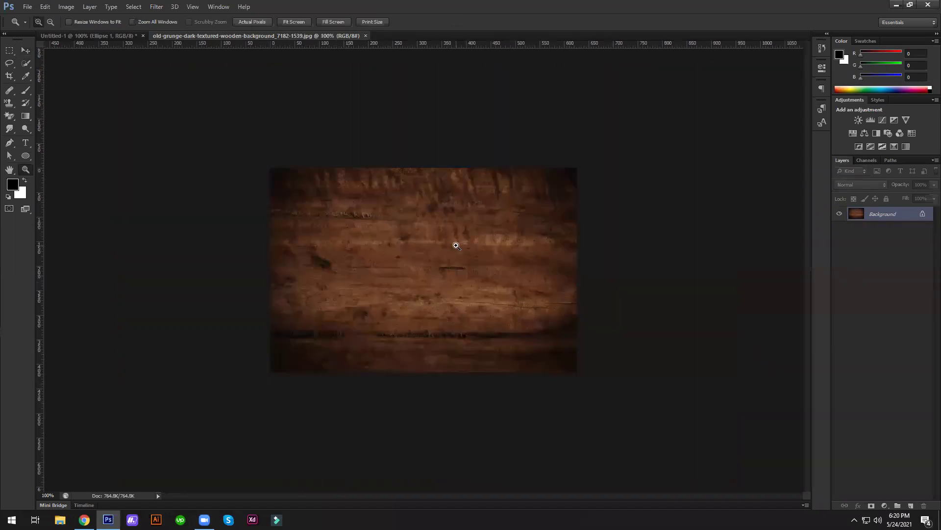
pyautogui.click(22, 143)
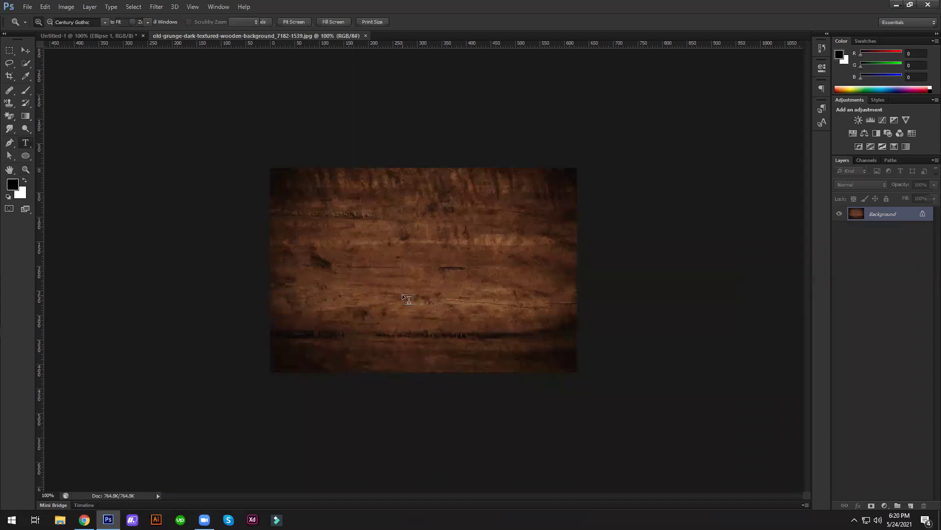
# - Type 'Design' on the wood background and make it Bold
pyautogui.click(363, 276)
pyautogui.write('D')
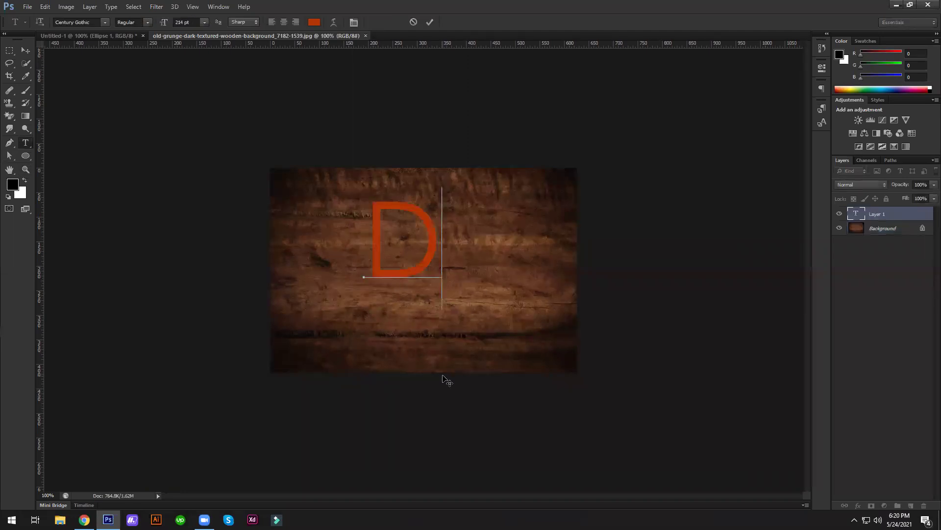
pyautogui.write('esi')
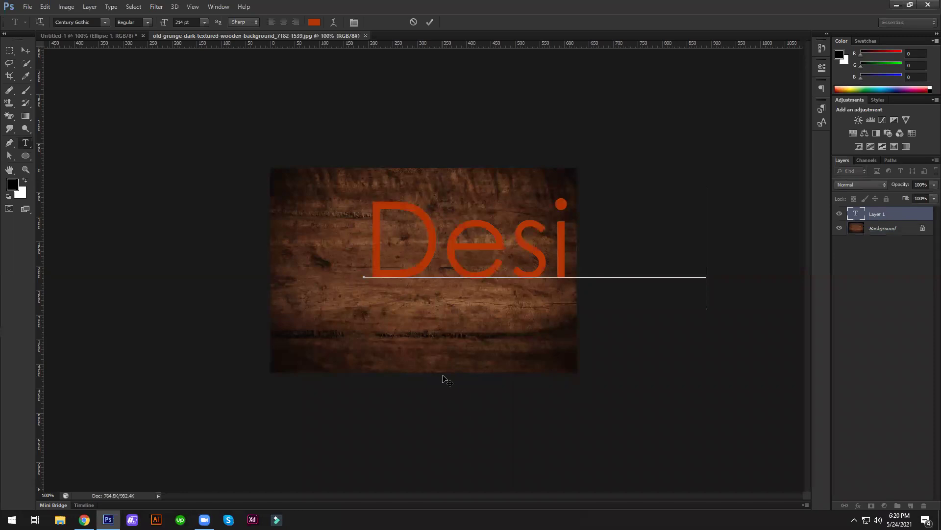
pyautogui.hotkey('ctrl', 'a')
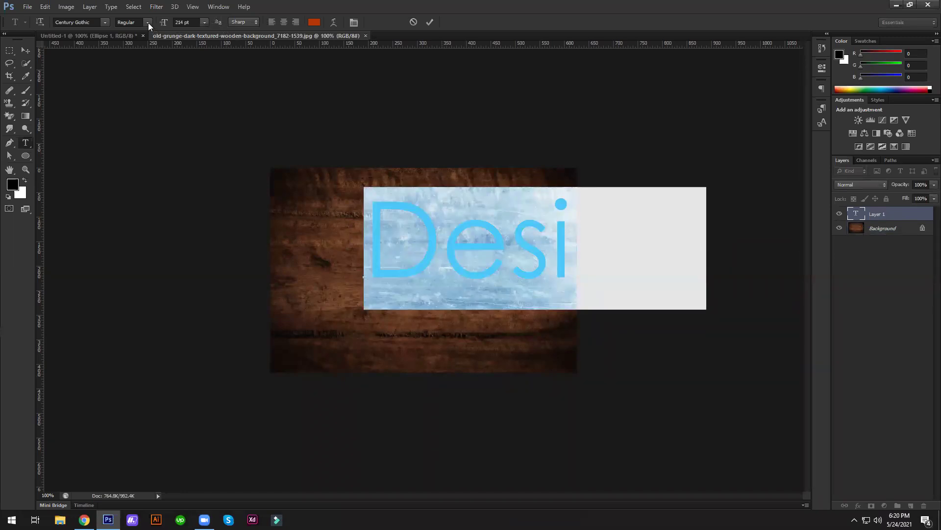
pyautogui.click(148, 23)
pyautogui.click(148, 48)
# - Reduce the Design text's font size to 118 pt
pyautogui.click(191, 21)
pyautogui.scroll(-4, 192, 21)
pyautogui.scroll(-4, 191, 22)
pyautogui.scroll(-3, 192, 21)
pyautogui.scroll(-10, 191, 21)
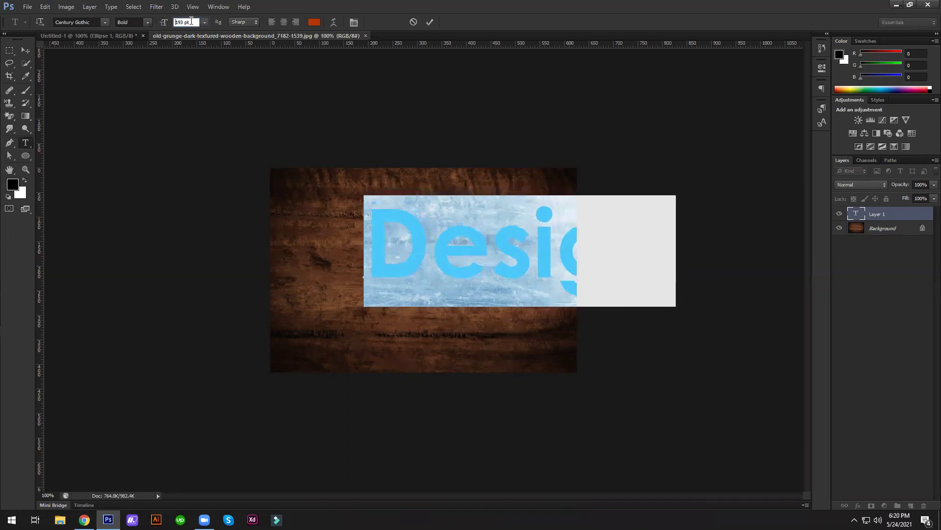
pyautogui.scroll(-13, 191, 22)
pyautogui.scroll(-3, 191, 21)
pyautogui.scroll(-5, 191, 21)
pyautogui.scroll(-5, 191, 21)
pyautogui.scroll(-2, 190, 24)
pyautogui.scroll(-3, 221, 69)
pyautogui.scroll(-6, 258, 137)
pyautogui.scroll(-9, 309, 186)
pyautogui.scroll(-16, 304, 162)
pyautogui.scroll(-9, 294, 142)
pyautogui.scroll(-4, 387, 113)
# - Commit the Design text and move it slightly left and down
pyautogui.click(430, 22)
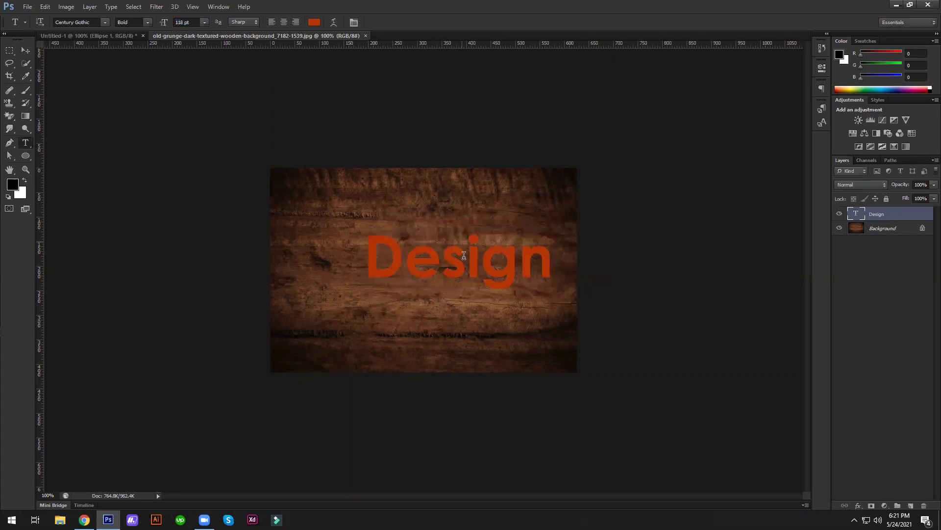
pyautogui.press('c')
pyautogui.press('Escape')
pyautogui.press('v')
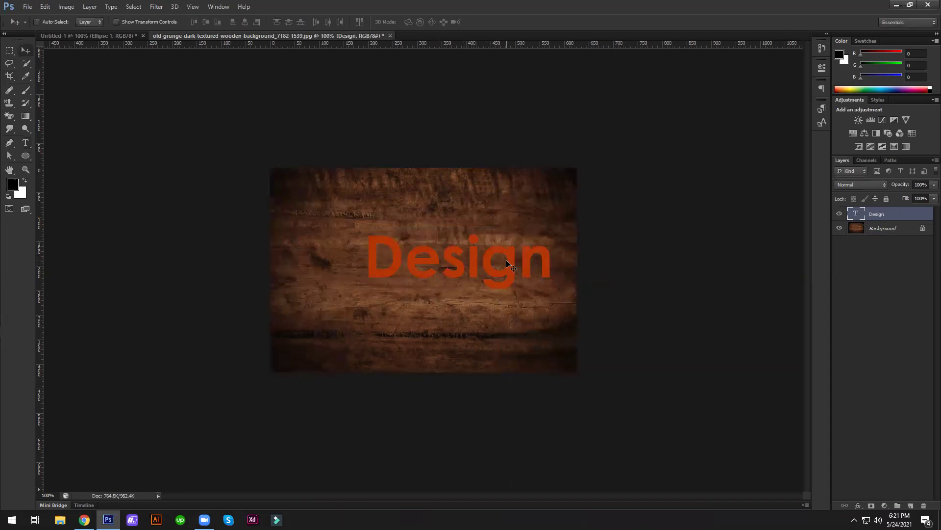
pyautogui.moveTo(505, 259); pyautogui.dragTo(472, 269)
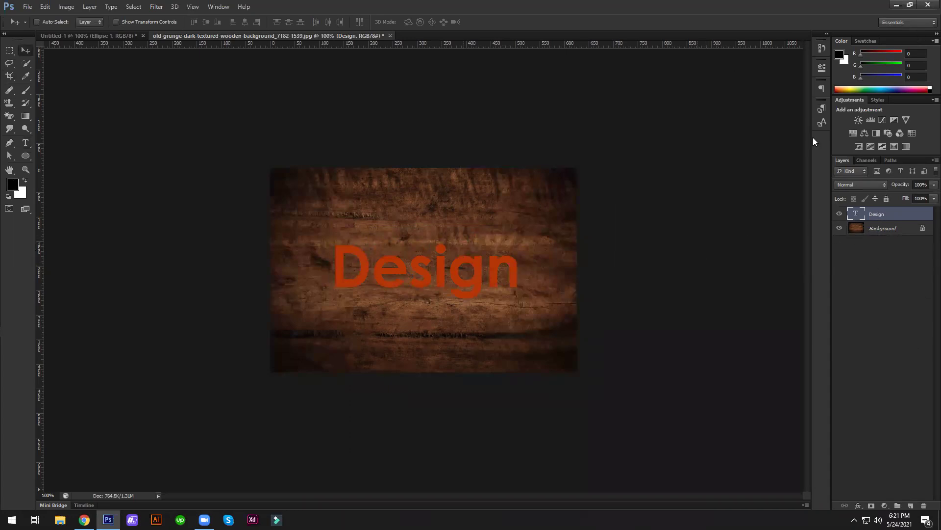
pyautogui.rightClick(876, 214)
# - Add Bevel & Emboss to the Design layer, trying the Outer Bevel and Emboss styles
pyautogui.click(639, 314)
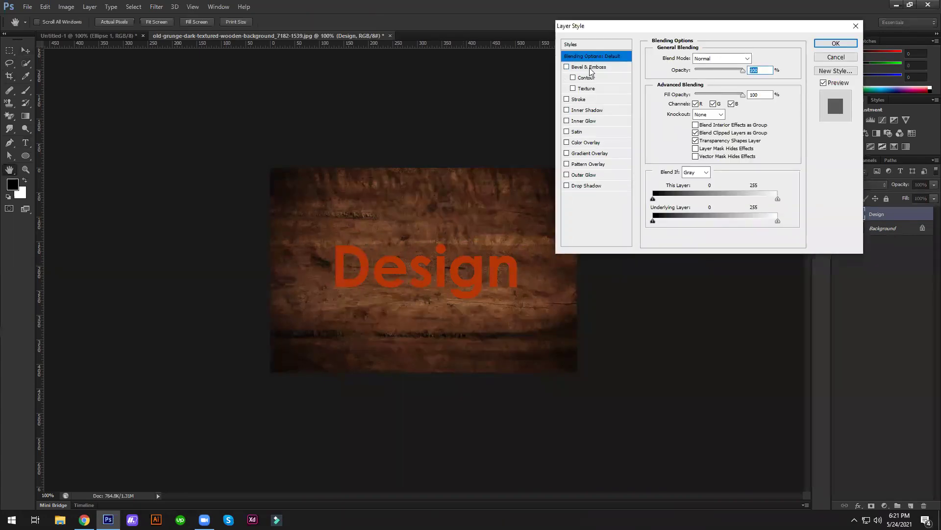
pyautogui.click(590, 68)
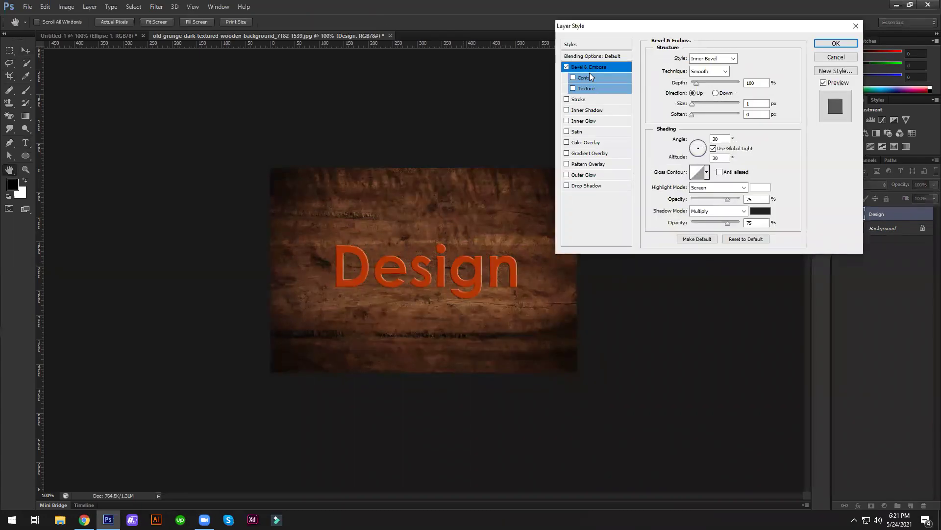
pyautogui.click(608, 70)
pyautogui.click(732, 59)
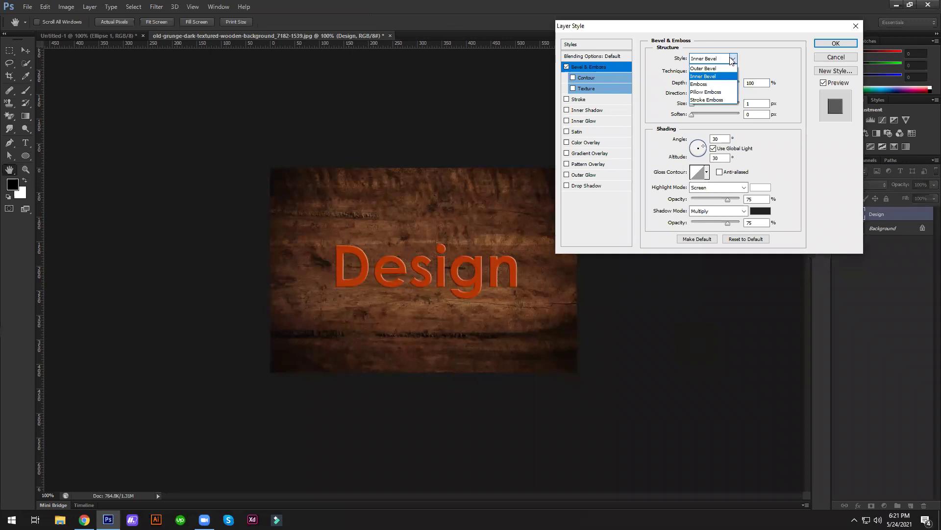
pyautogui.click(724, 69)
pyautogui.click(733, 59)
pyautogui.click(706, 76)
pyautogui.click(733, 59)
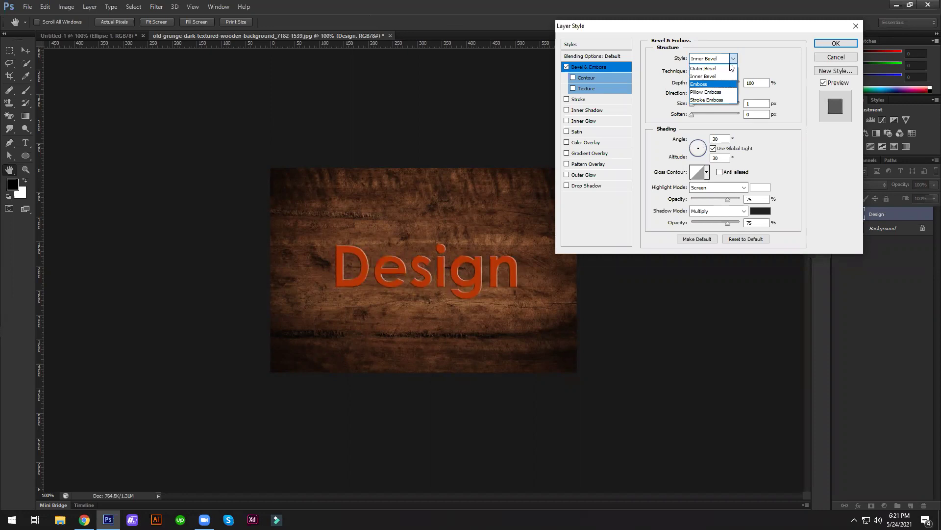
pyautogui.click(706, 84)
# - Choose Pillow Emboss with 205% depth and 8 px size, and apply it
pyautogui.click(733, 59)
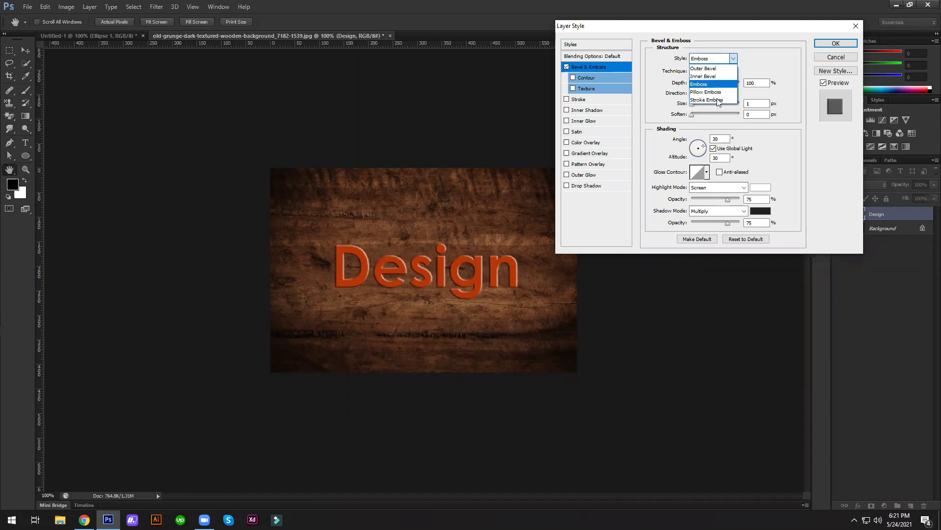
pyautogui.click(718, 92)
pyautogui.click(733, 58)
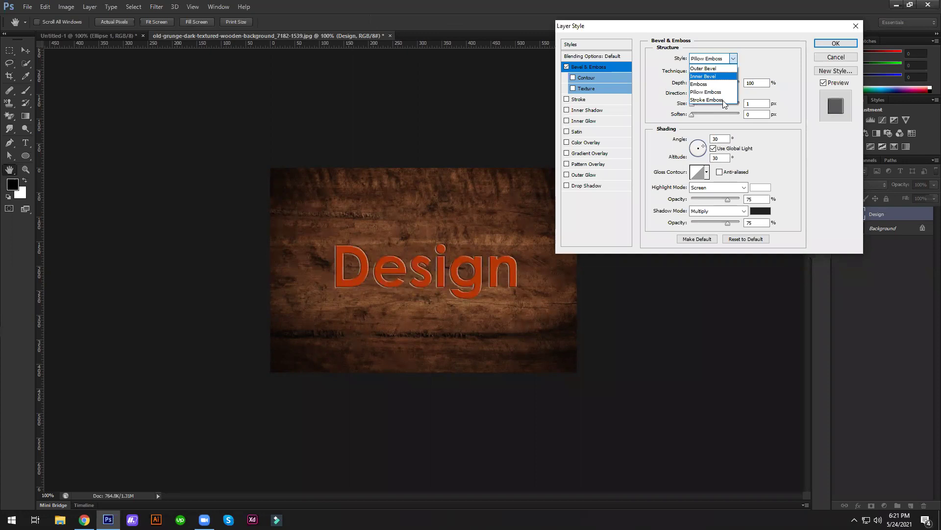
pyautogui.click(720, 101)
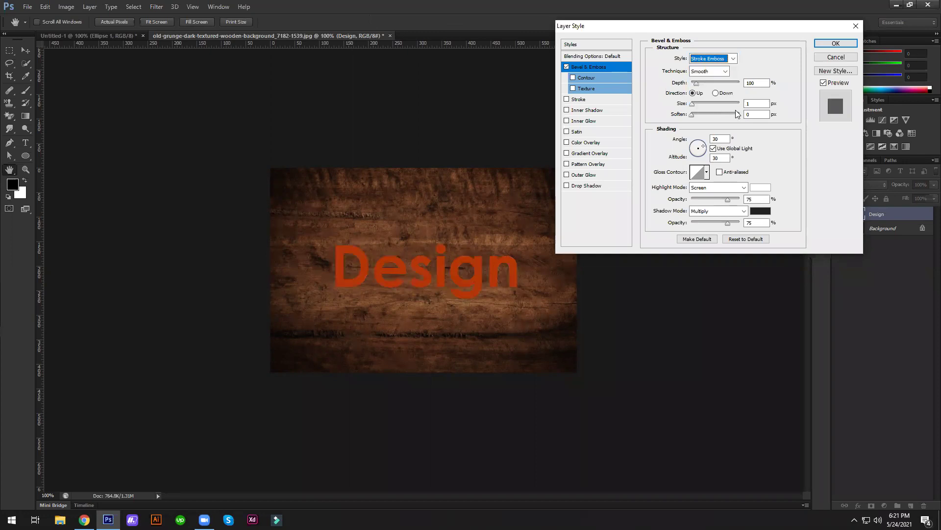
pyautogui.click(734, 59)
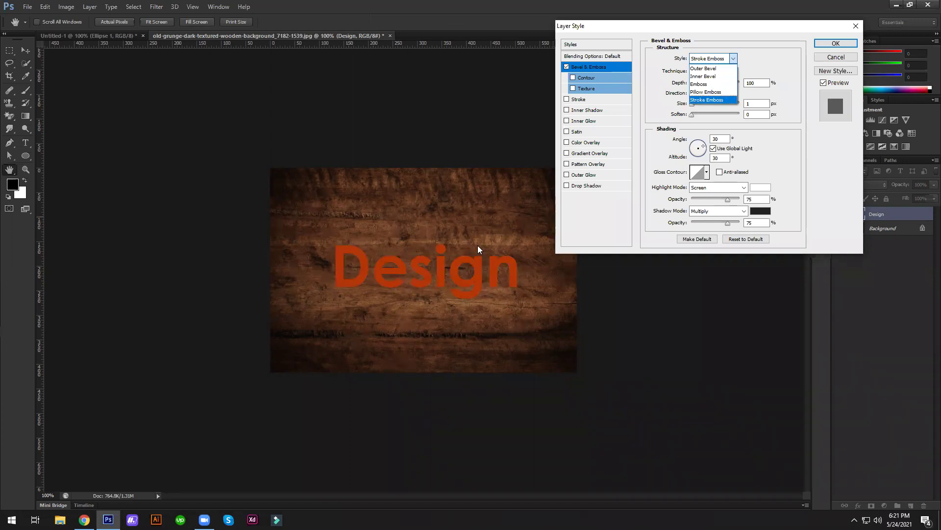
pyautogui.click(706, 92)
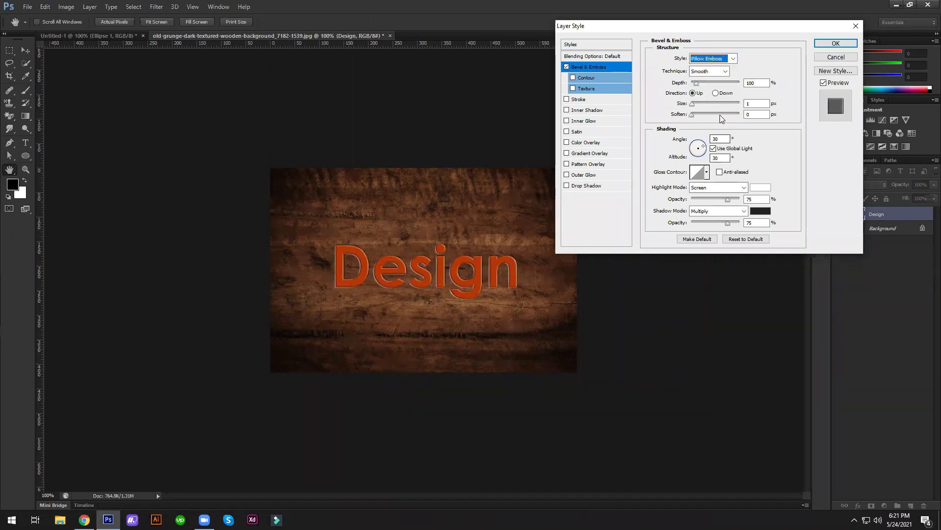
pyautogui.moveTo(696, 83)
pyautogui.mouseDown()
pyautogui.moveTo(696, 116)
pyautogui.moveTo(706, 116)
pyautogui.mouseUp()
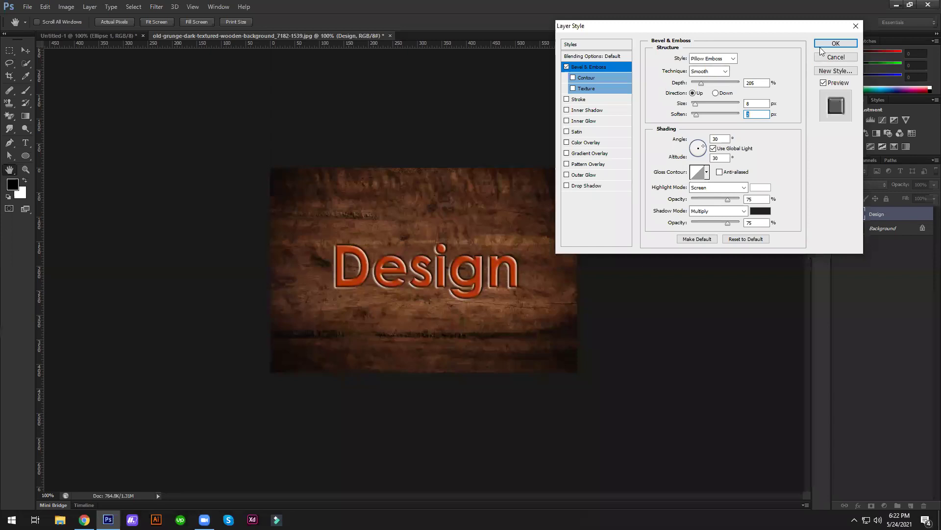
pyautogui.press('Return')
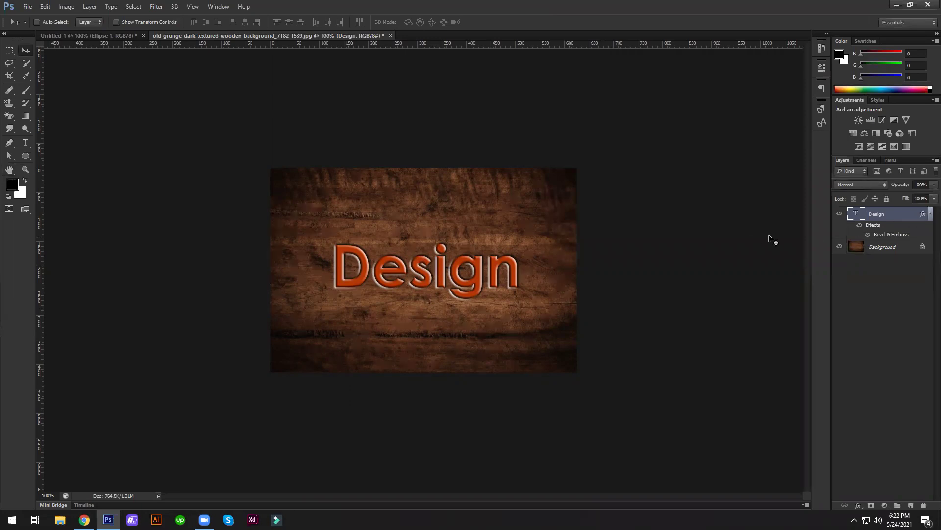
# - Duplicate the wood Background, place the copy above Design, and clip it to the text
pyautogui.click(878, 248)
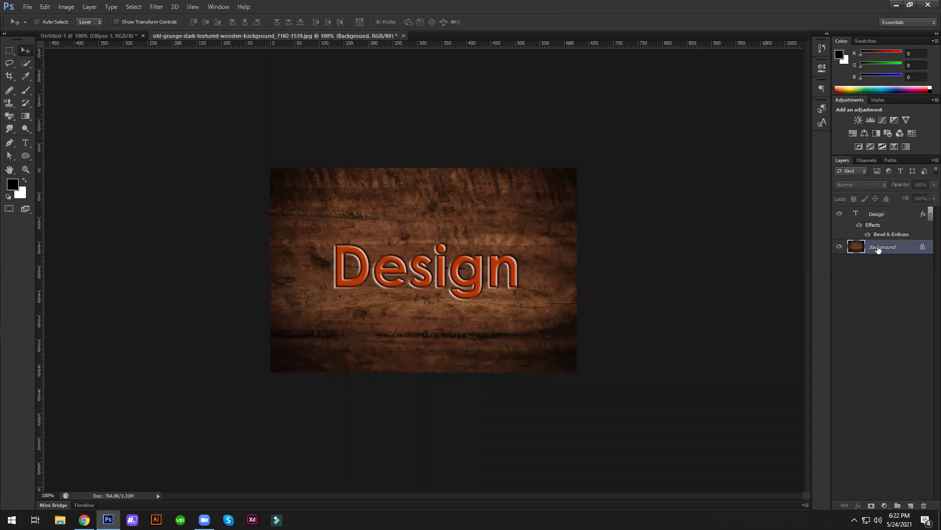
pyautogui.hotkey('ctrl', 'j')
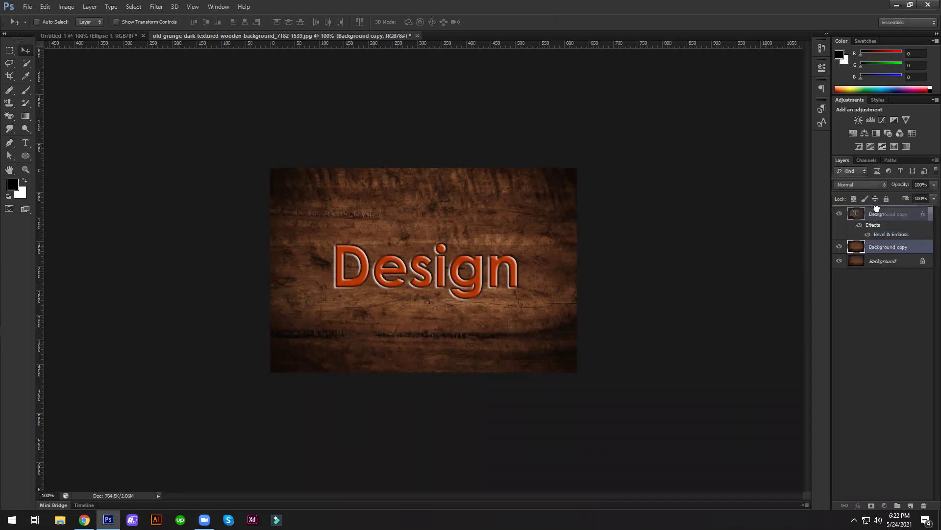
pyautogui.moveTo(881, 249); pyautogui.dragTo(883, 216)
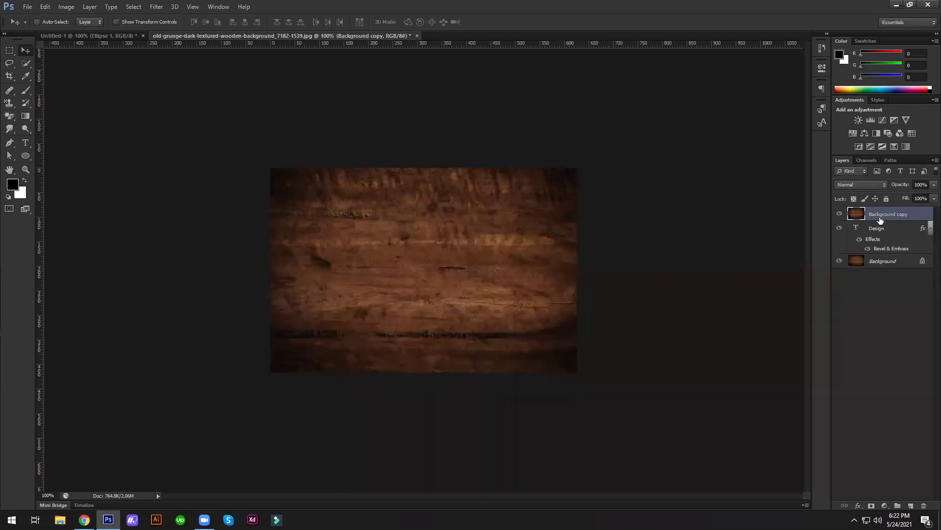
pyautogui.click(838, 214)
pyautogui.click(840, 214)
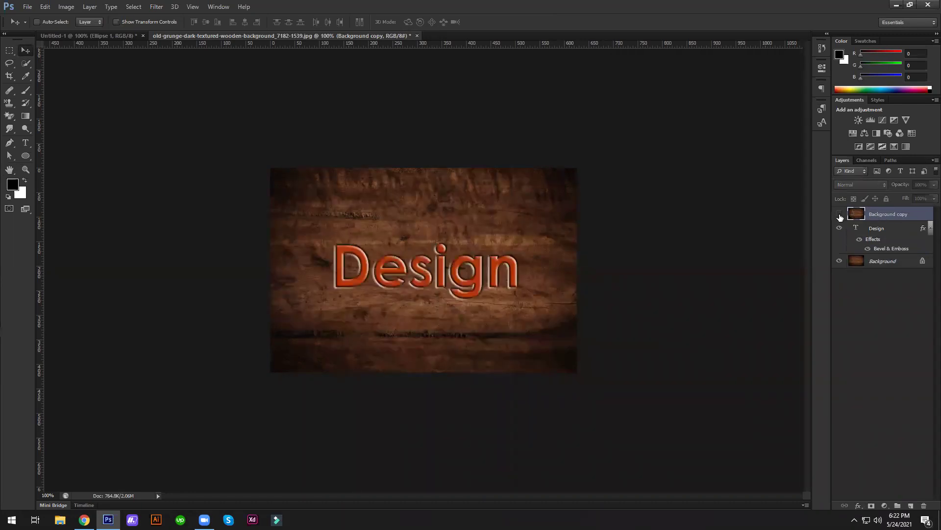
pyautogui.click(839, 214)
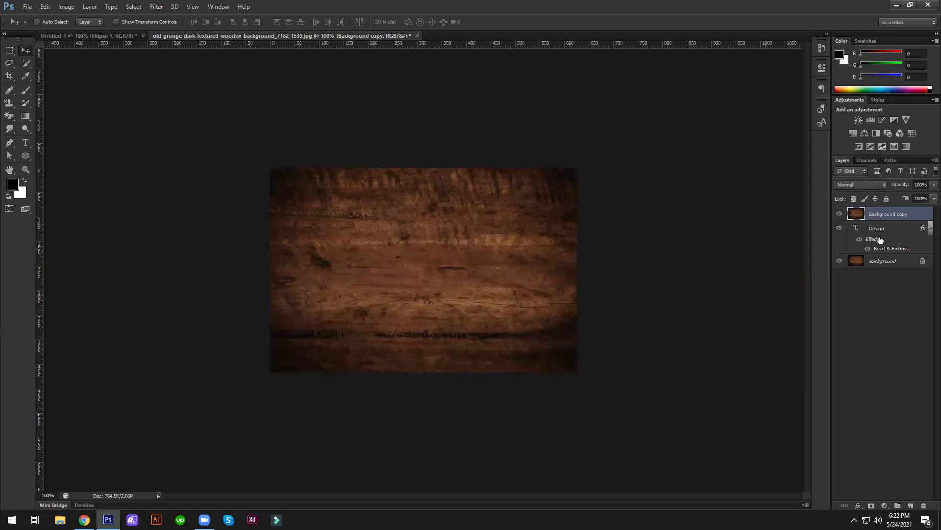
pyautogui.rightClick(891, 214)
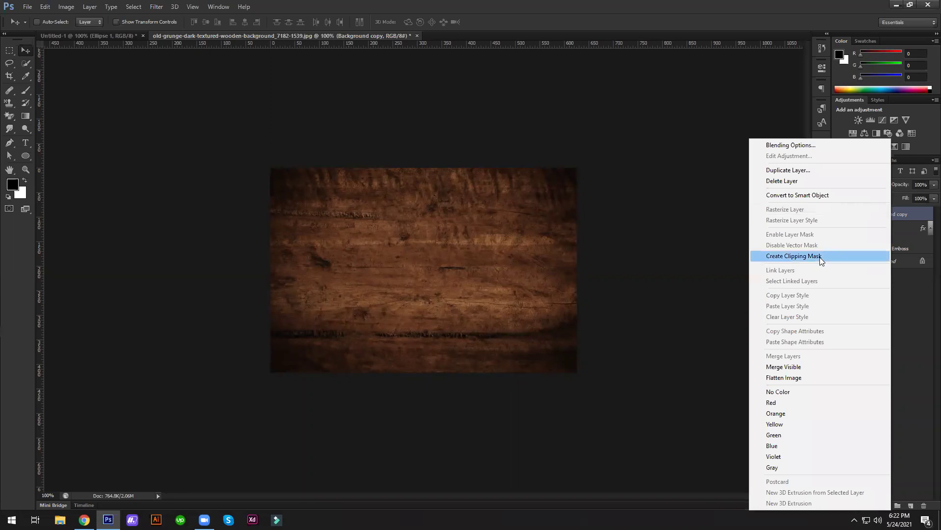
pyautogui.press('Return')
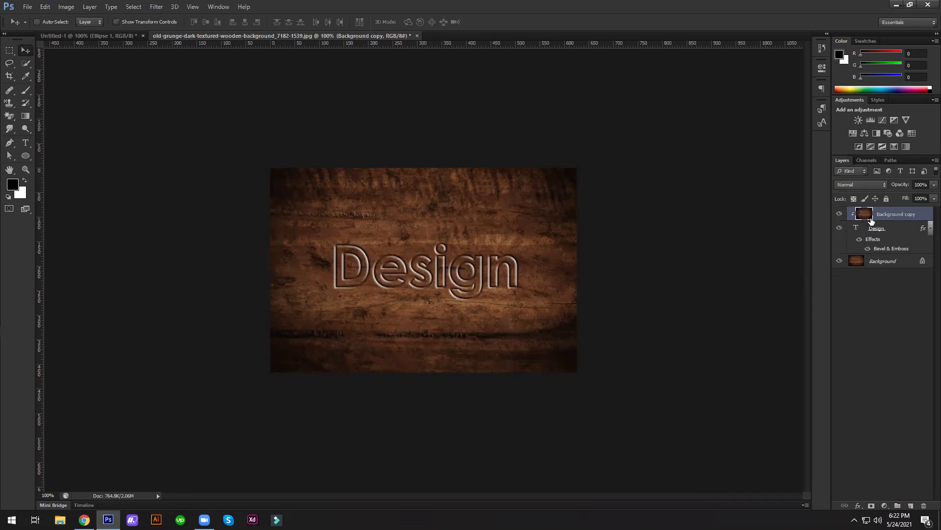
# - Set the clipped wood layer to Color Burn, then compare modes, ending on Darker Color
pyautogui.click(869, 188)
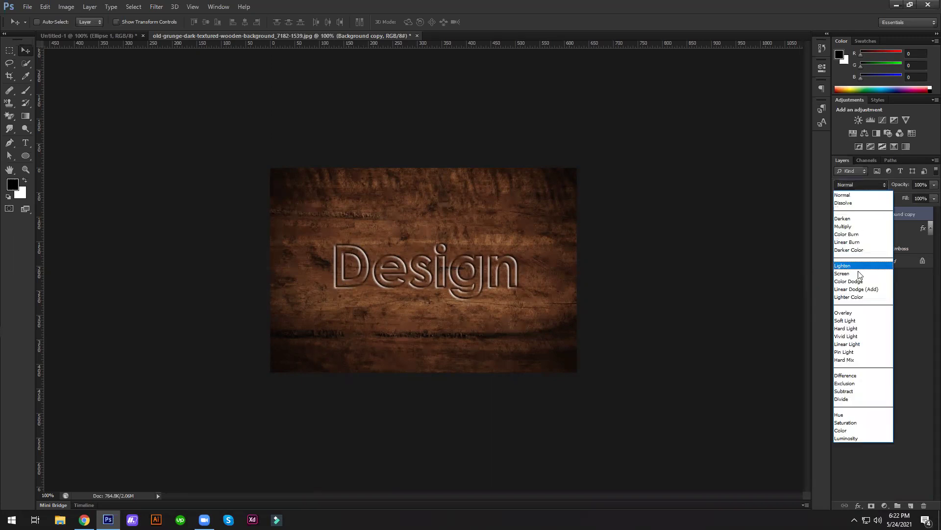
pyautogui.click(860, 234)
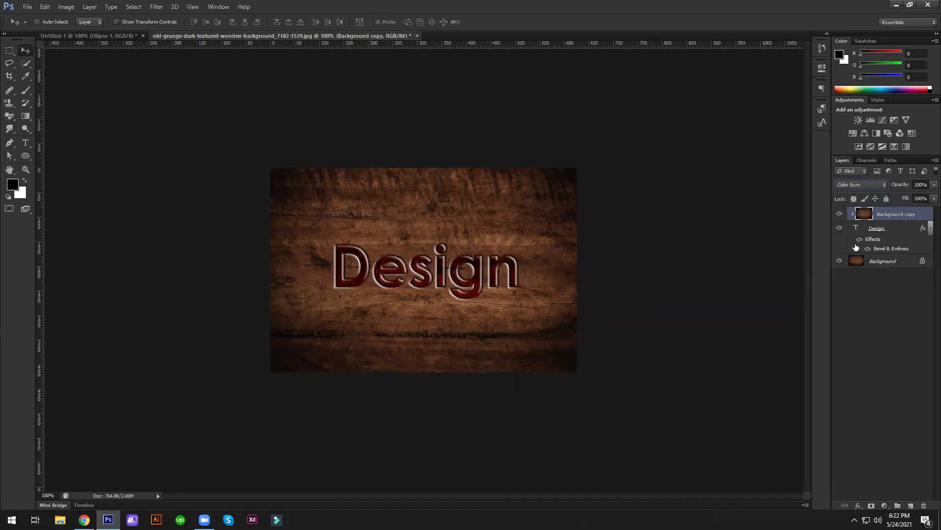
pyautogui.press('Down')
pyautogui.press('Down')
pyautogui.press('Down')
pyautogui.press('Down')
pyautogui.press('Down')
pyautogui.press('Down')
pyautogui.press('Down')
pyautogui.press('Down')
pyautogui.press('Down')
pyautogui.press('Down')
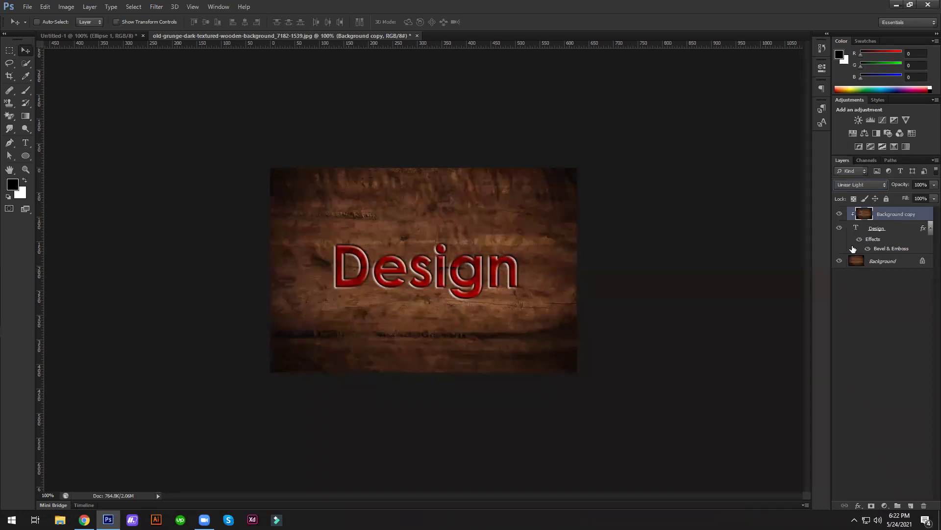
pyautogui.press('Down')
pyautogui.press('Down')
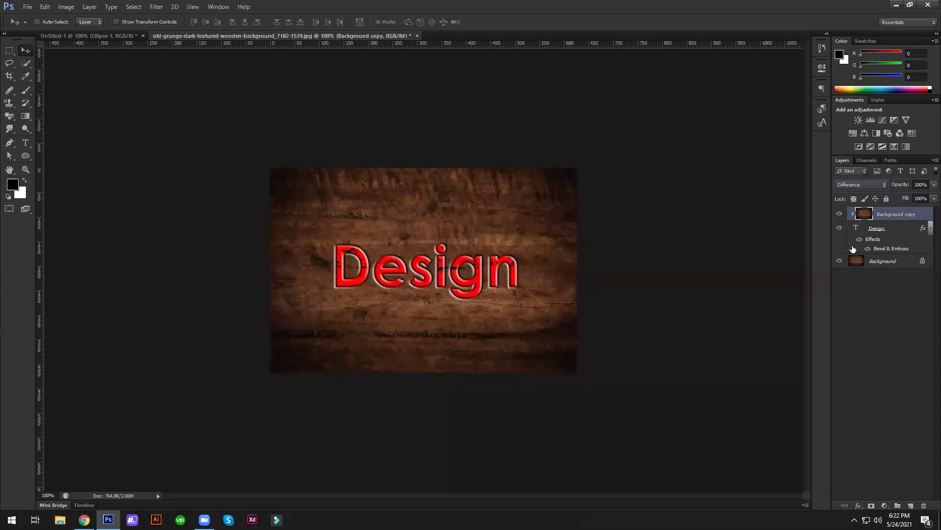
pyautogui.press('Down')
pyautogui.press('Down')
pyautogui.press('Down')
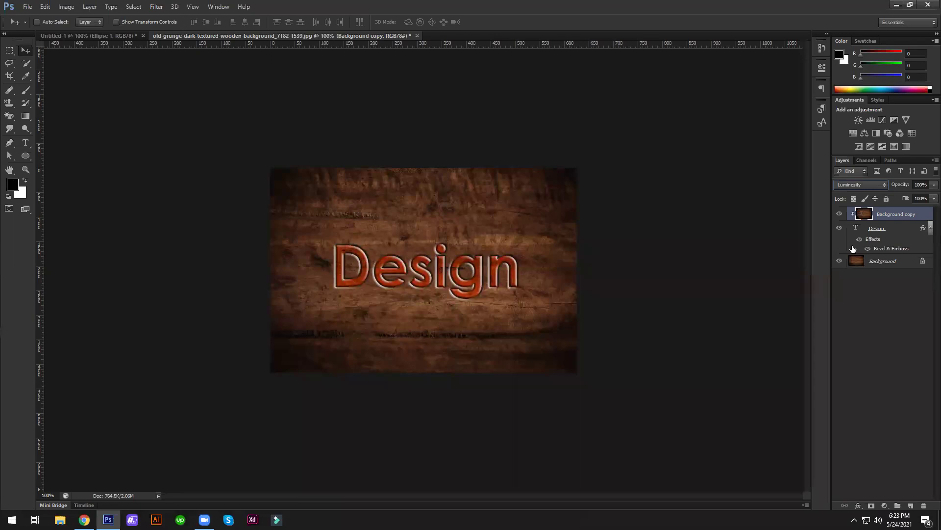
pyautogui.press('Up')
pyautogui.press('Up')
pyautogui.press('Up')
pyautogui.press('Up')
pyautogui.press('Up')
pyautogui.press('Down')
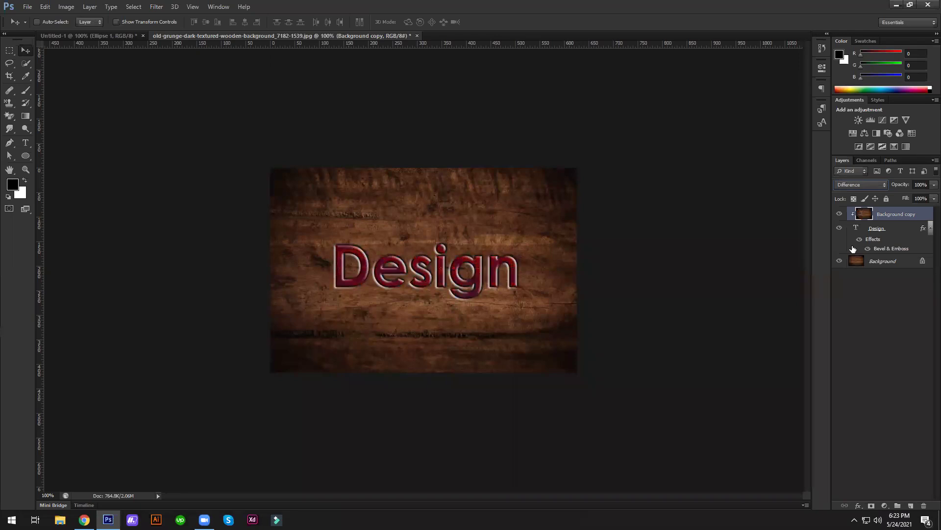
pyautogui.press('Up')
pyautogui.press('Up')
pyautogui.press('Up')
pyautogui.press('Up')
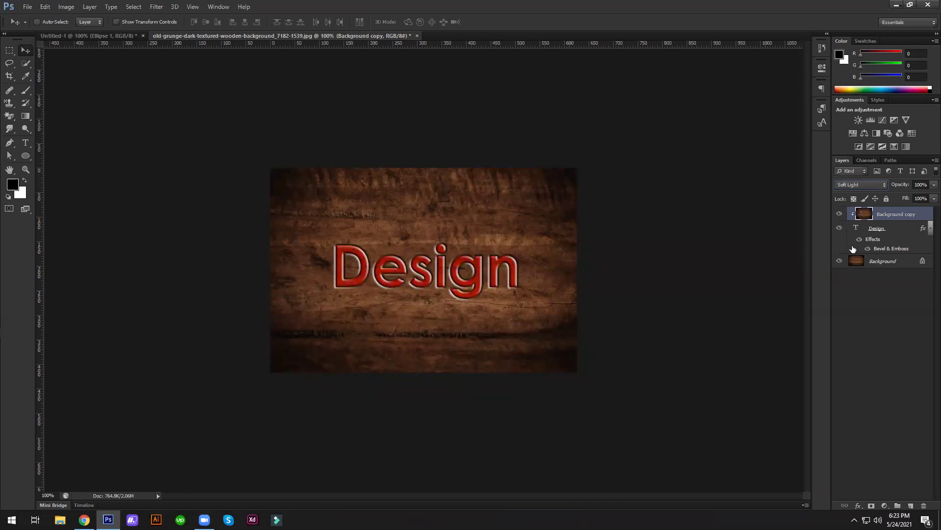
pyautogui.press('Up')
pyautogui.press('Up')
pyautogui.press('Up')
pyautogui.press('Up')
pyautogui.press('Up')
pyautogui.press('Up')
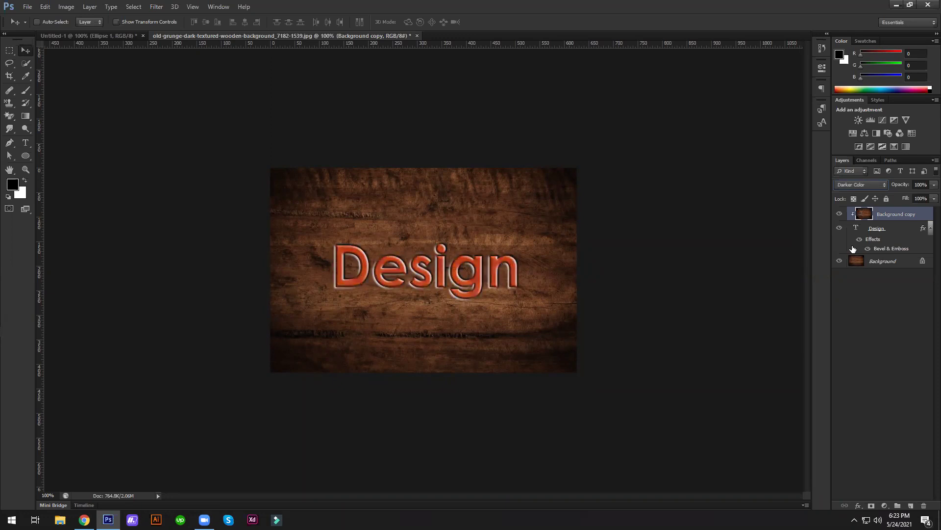
pyautogui.press('Up')
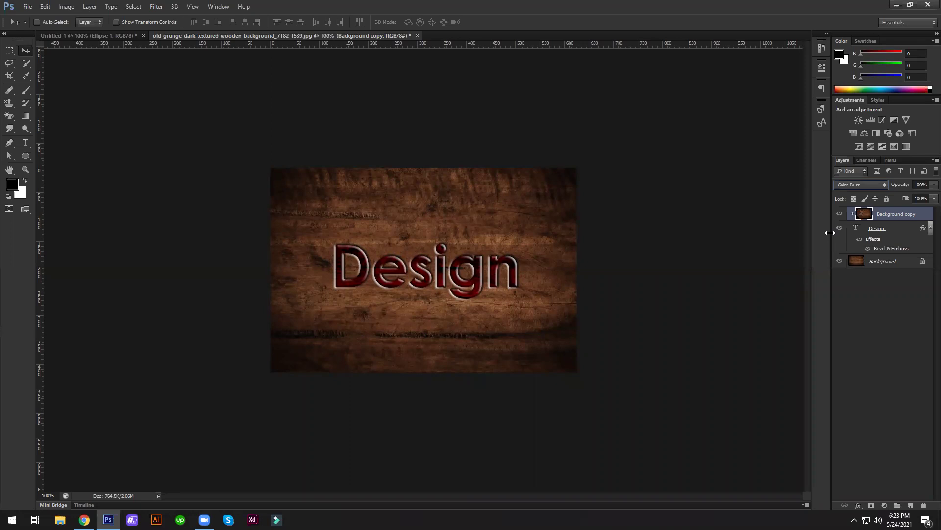
# - On Untitled-1, delete the orange Ellipse layer and type an enlarged 'Design' text
pyautogui.click(117, 37)
pyautogui.press('Delete')
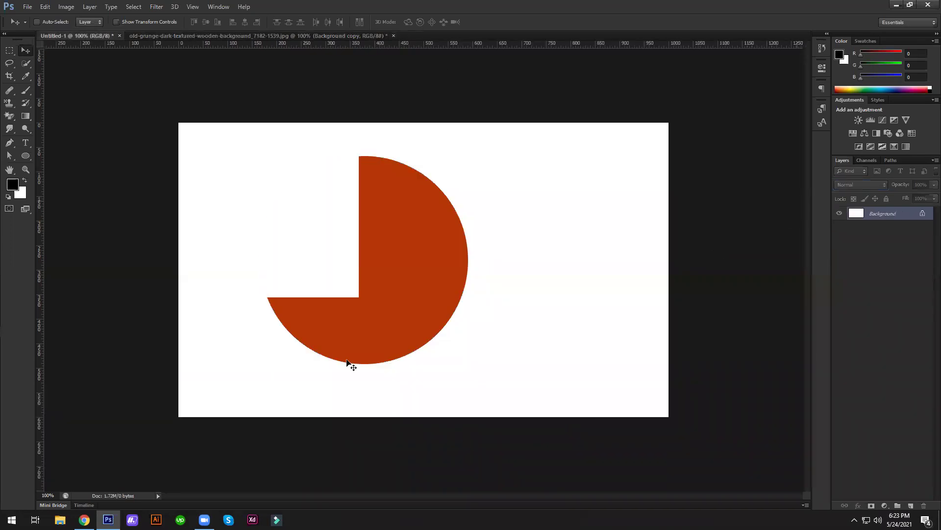
pyautogui.click(23, 144)
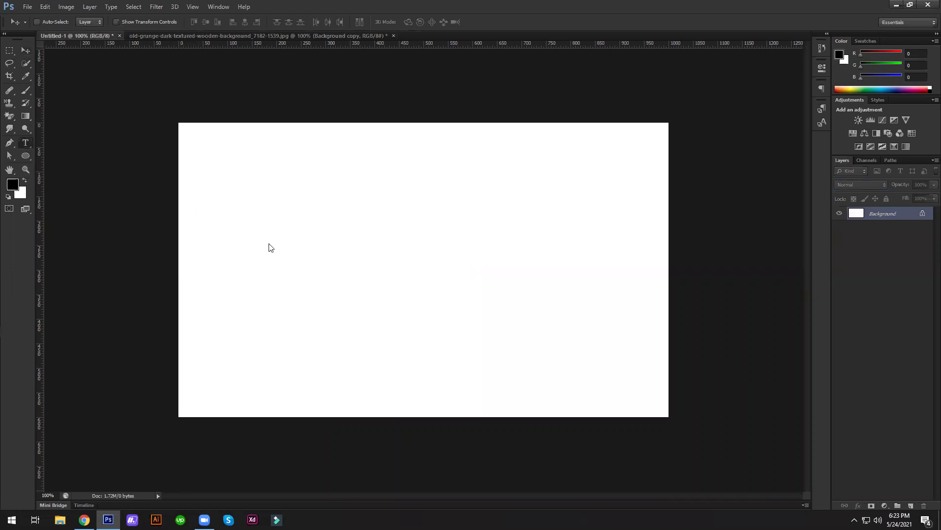
pyautogui.click(290, 255)
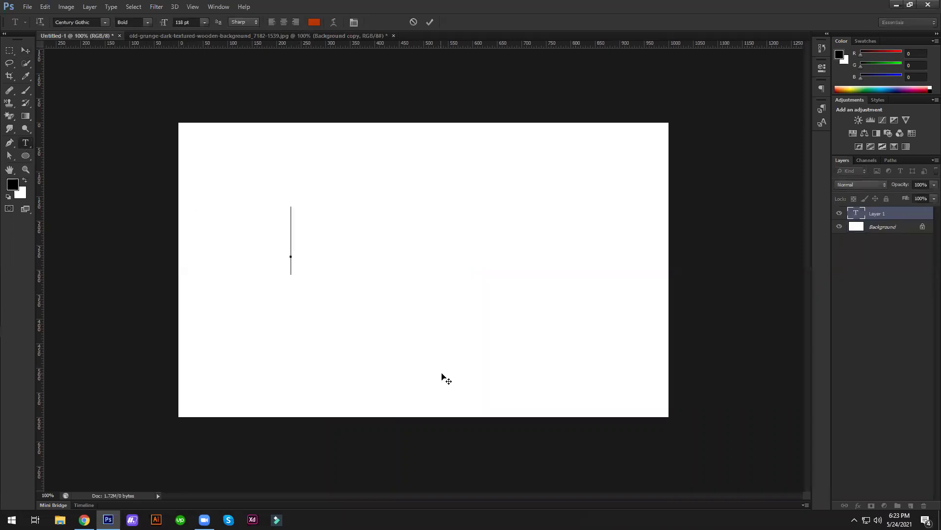
pyautogui.write('De')
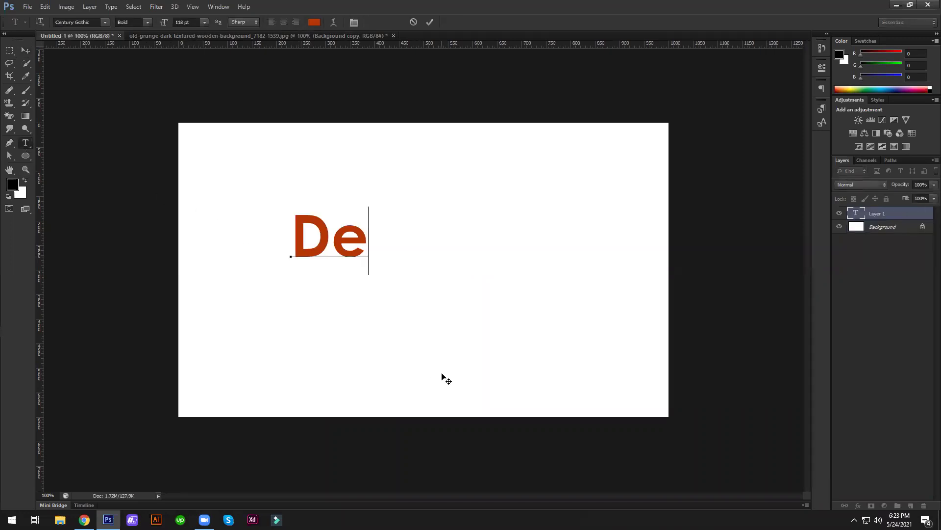
pyautogui.write('sign')
pyautogui.hotkey('ctrl', 'a')
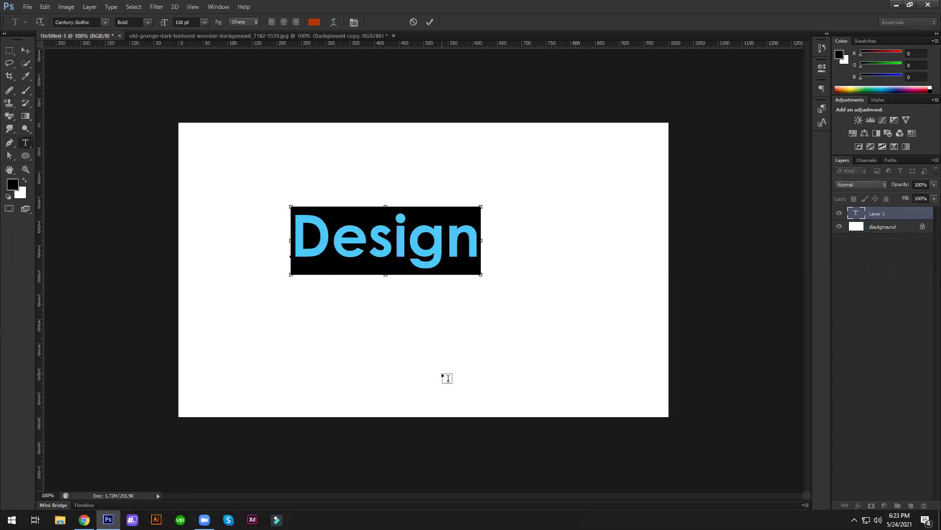
pyautogui.hotkey('ctrl', 'shift', '.')
pyautogui.hotkey('ctrl', 'shift', '.')
pyautogui.hotkey('ctrl', 'shift', '.')
pyautogui.hotkey('ctrl', 'shift', '.')
pyautogui.hotkey('ctrl', 'shift', '.')
pyautogui.hotkey('ctrl', 'shift', '.')
pyautogui.hotkey('ctrl', 'shift', '.')
pyautogui.hotkey('ctrl', 'shift', '.')
pyautogui.hotkey('ctrl', 'shift', '.')
pyautogui.hotkey('ctrl', 'shift', '.')
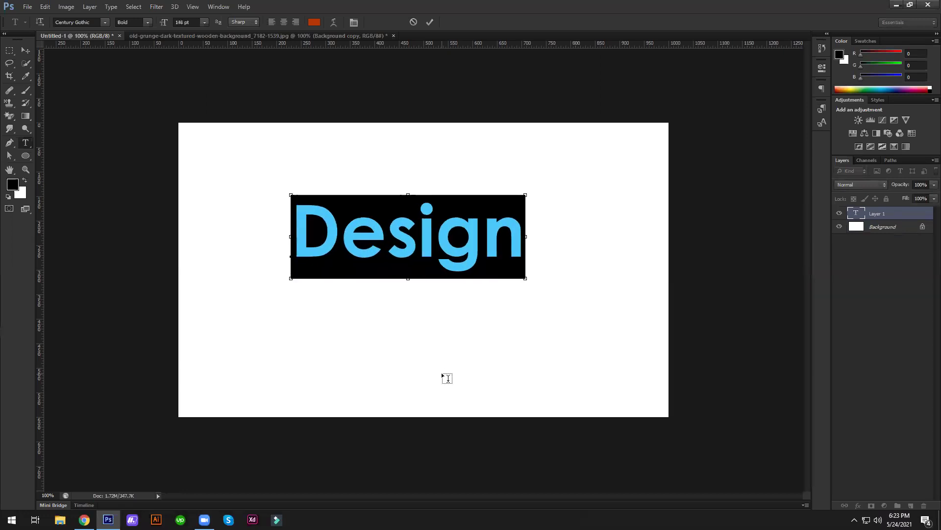
pyautogui.hotkey('ctrl', 'shift', '.')
pyautogui.hotkey('ctrl', 'shift', '.')
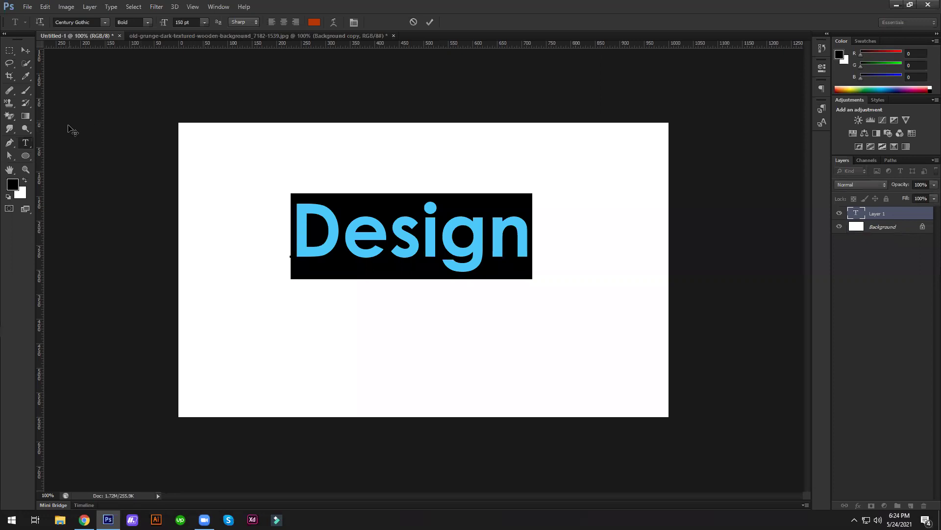
# - Commit the Design text and move it lower and to the right
pyautogui.click(26, 50)
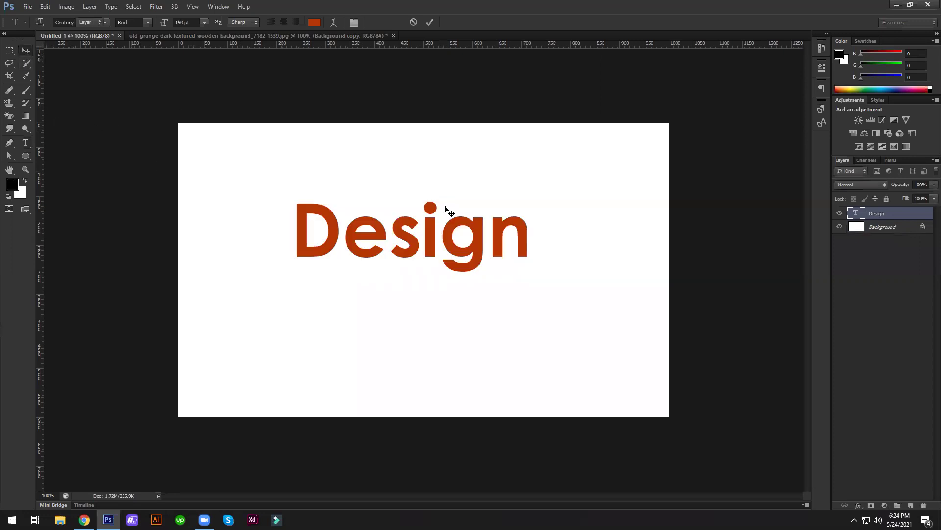
pyautogui.moveTo(494, 256); pyautogui.dragTo(505, 286)
pyautogui.rightClick(888, 215)
pyautogui.press('Escape')
# - Recolour the Design text to pale grey #e9e0dd
pyautogui.doubleClick(857, 212)
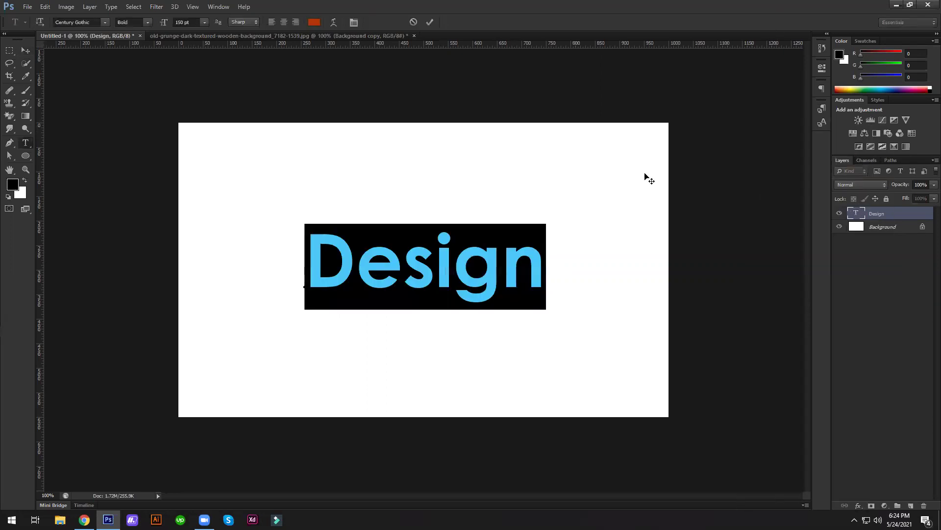
pyautogui.click(318, 22)
pyautogui.click(652, 142)
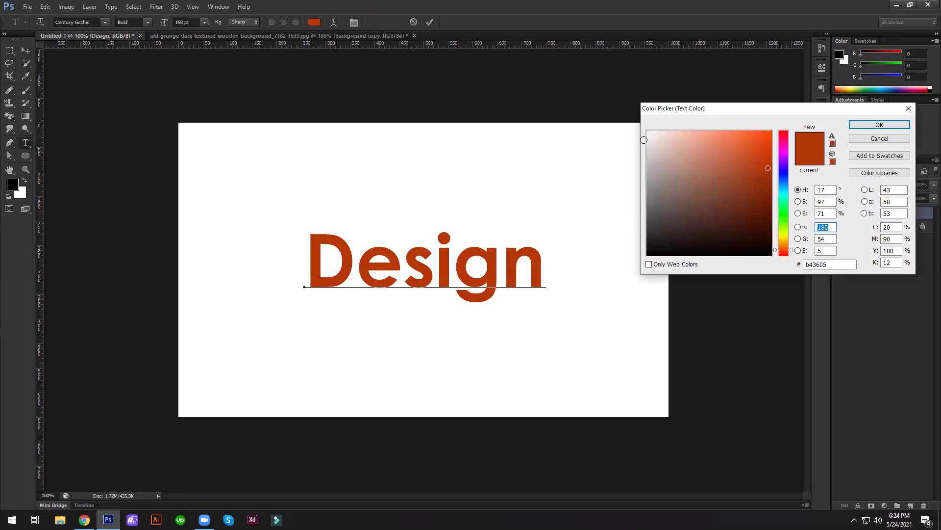
pyautogui.moveTo(652, 142); pyautogui.dragTo(643, 137)
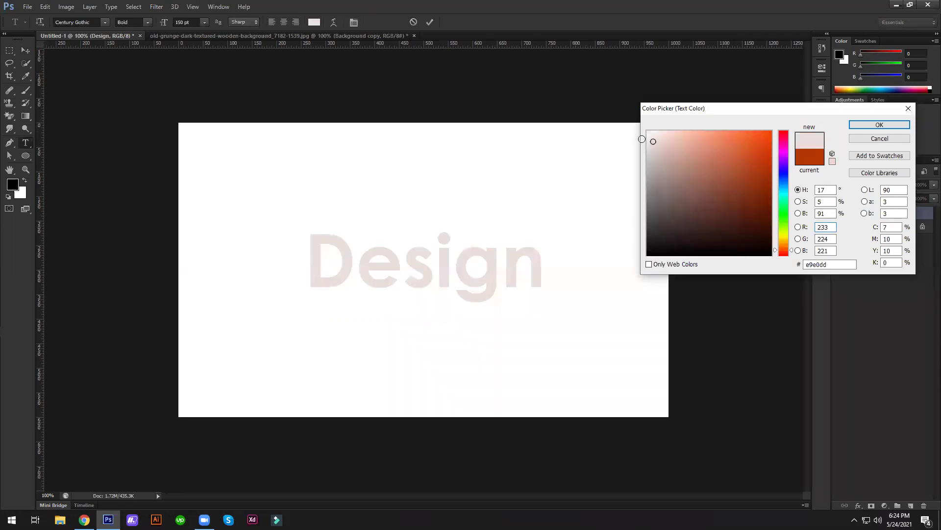
pyautogui.click(878, 125)
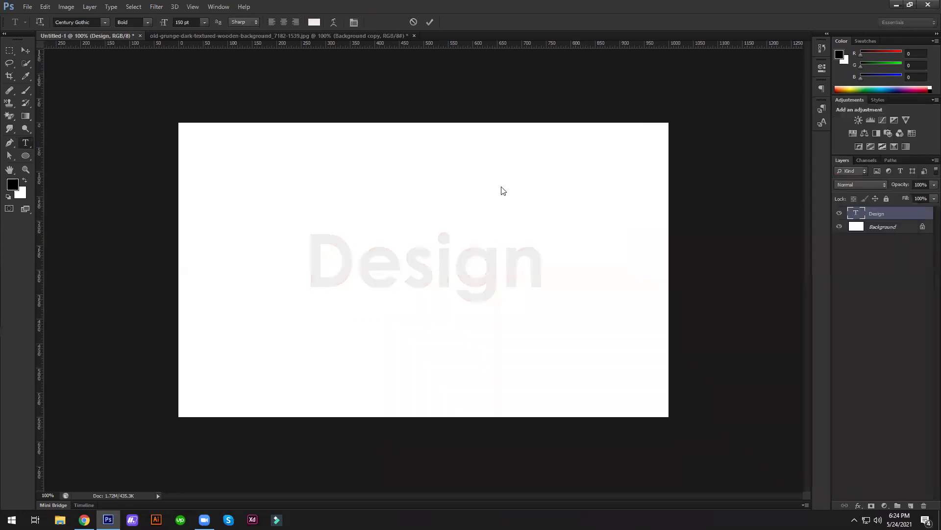
pyautogui.click(25, 50)
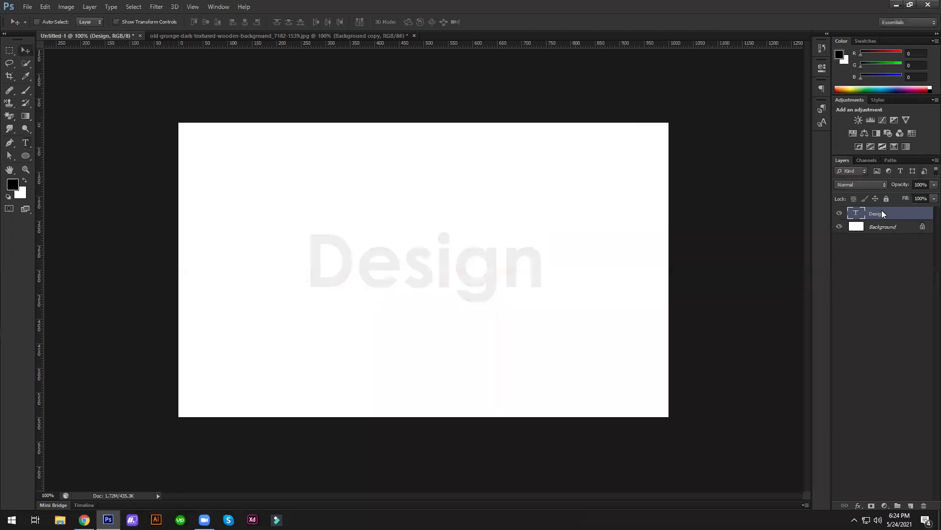
# - Add a small, close drop shadow at 45% opacity to the Design text
pyautogui.rightClick(881, 210)
pyautogui.click(658, 290)
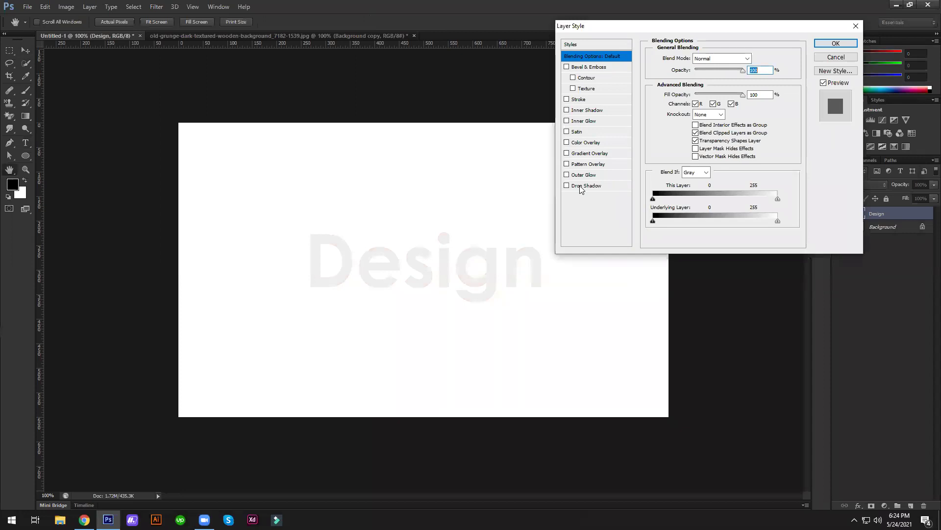
pyautogui.click(583, 187)
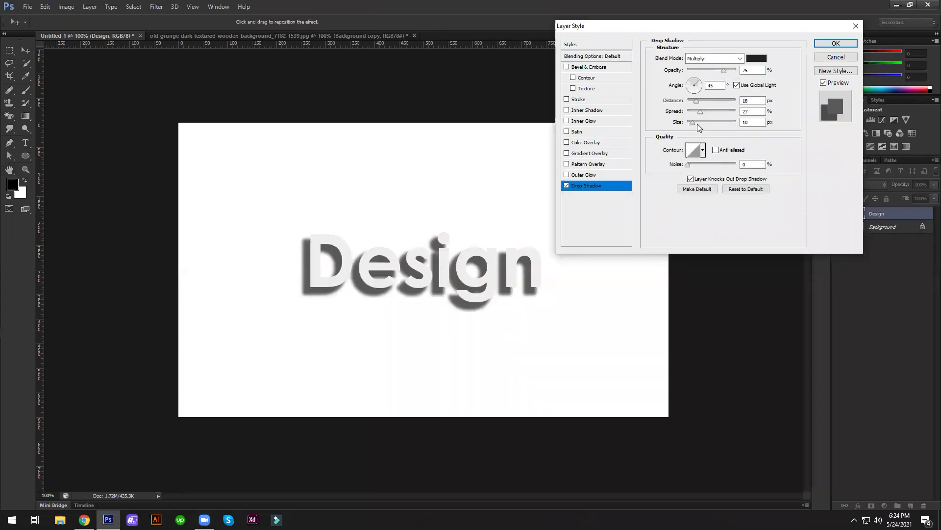
pyautogui.moveTo(693, 123); pyautogui.dragTo(689, 104)
pyautogui.write('3')
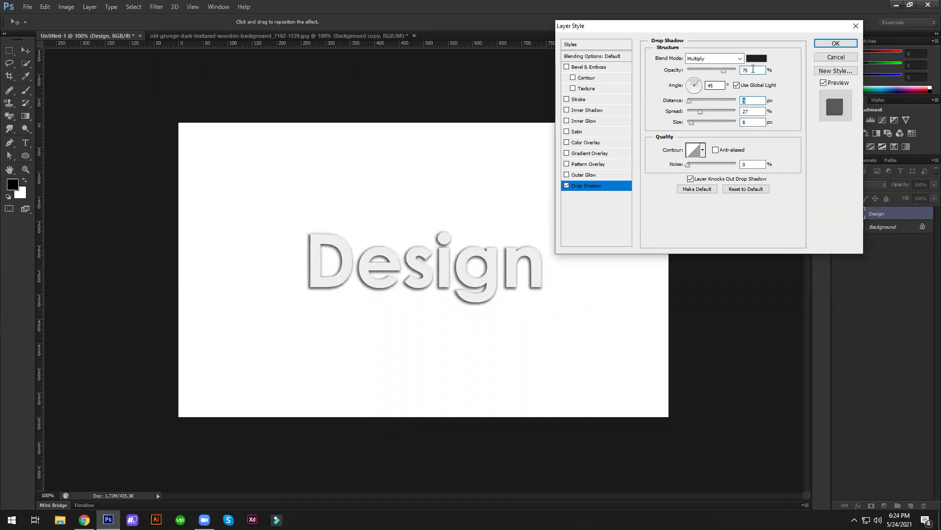
pyautogui.doubleClick(746, 71)
pyautogui.write('45')
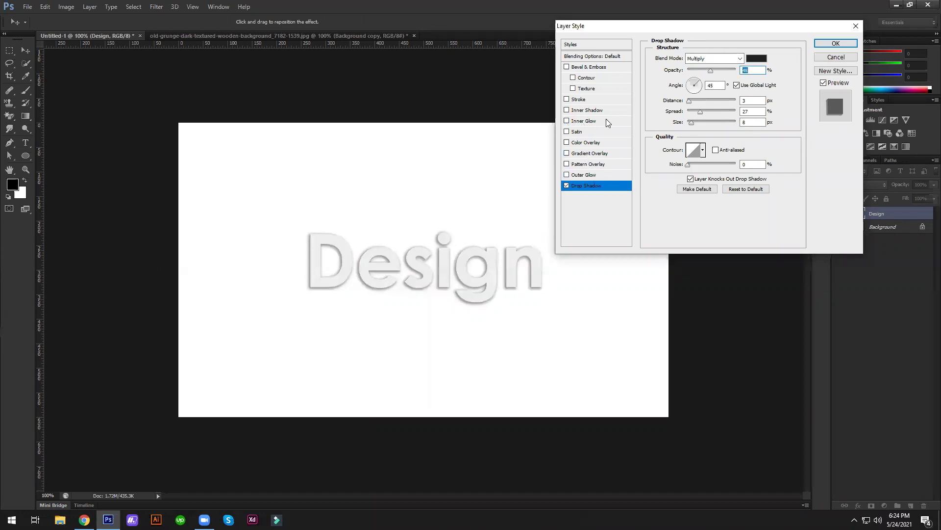
# - Add a dark grey outline stroke of about 5 px to the text
pyautogui.click(582, 101)
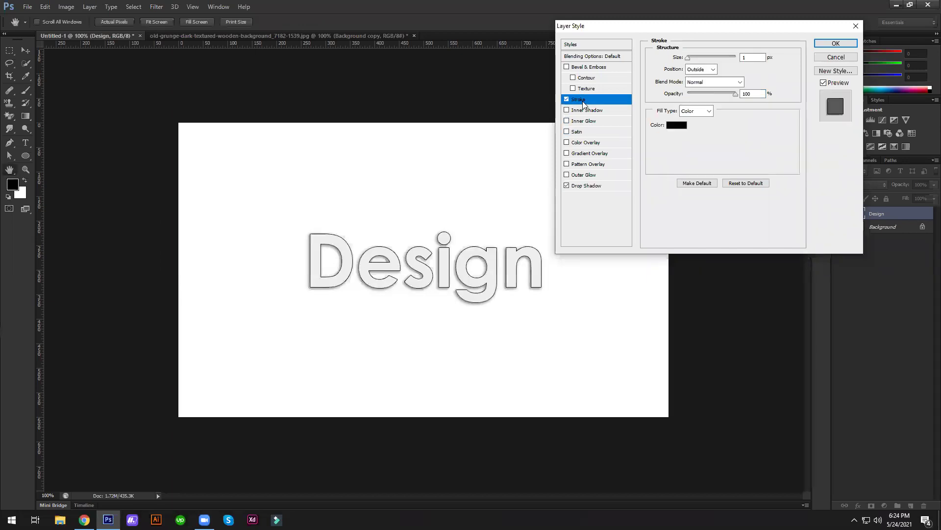
pyautogui.click(752, 57)
pyautogui.press('Up')
pyautogui.press('Up')
pyautogui.press('Up')
pyautogui.press('Up')
pyautogui.press('Up')
pyautogui.press('Down')
pyautogui.press('Down')
pyautogui.click(672, 127)
pyautogui.click(662, 199)
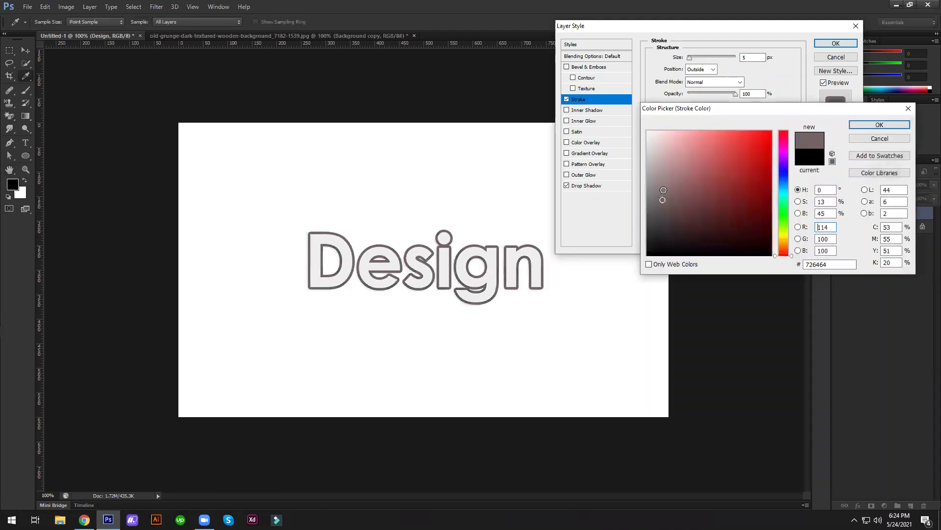
pyautogui.click(898, 125)
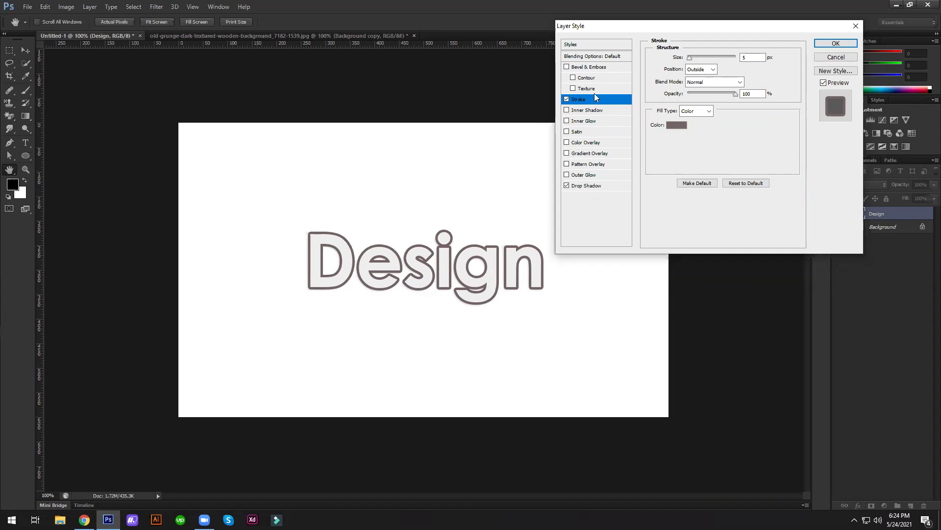
# - Add a Pillow Emboss bevel, after trying Emboss and Stroke Emboss, with size 7 and up
pyautogui.click(588, 67)
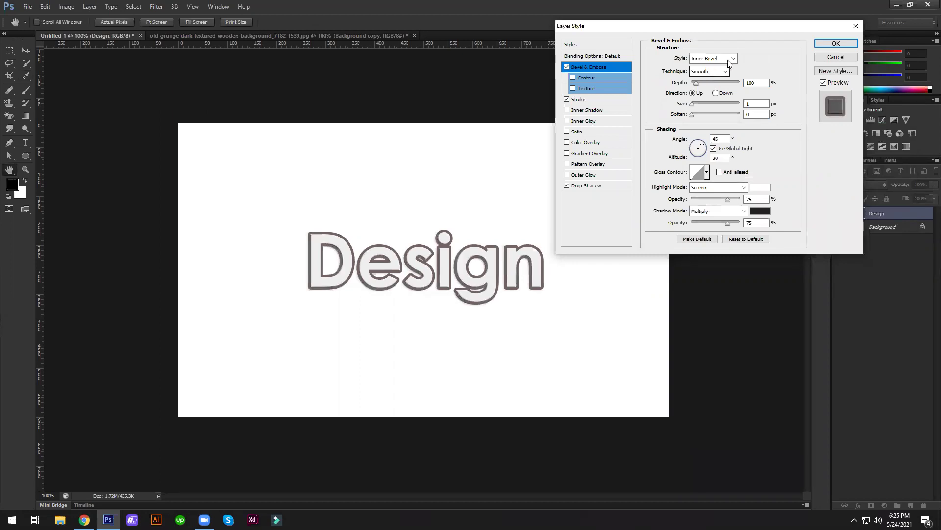
pyautogui.click(733, 59)
pyautogui.click(719, 85)
pyautogui.click(721, 59)
pyautogui.click(706, 92)
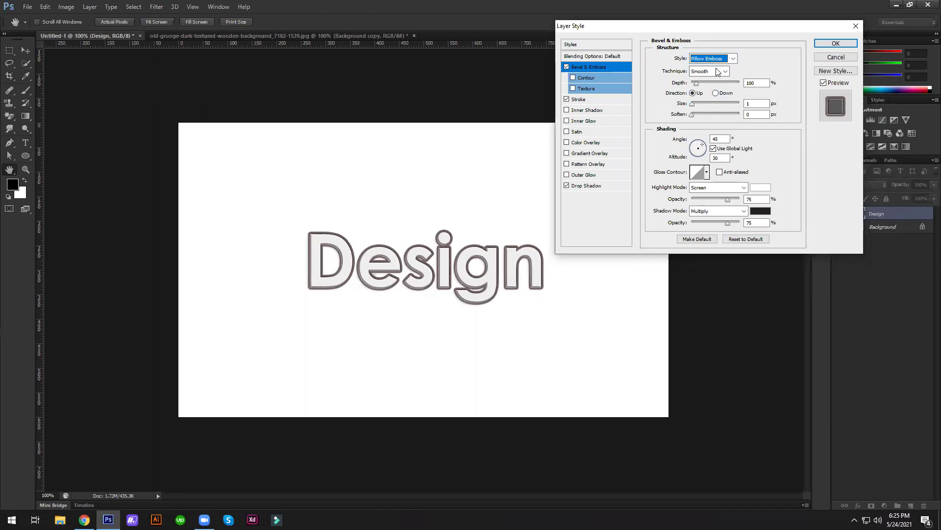
pyautogui.click(727, 59)
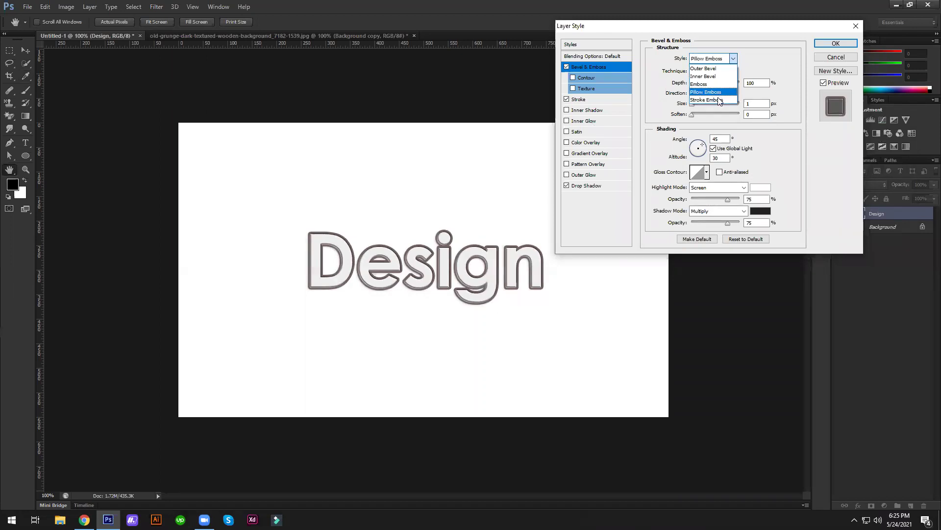
pyautogui.click(719, 100)
pyautogui.click(721, 59)
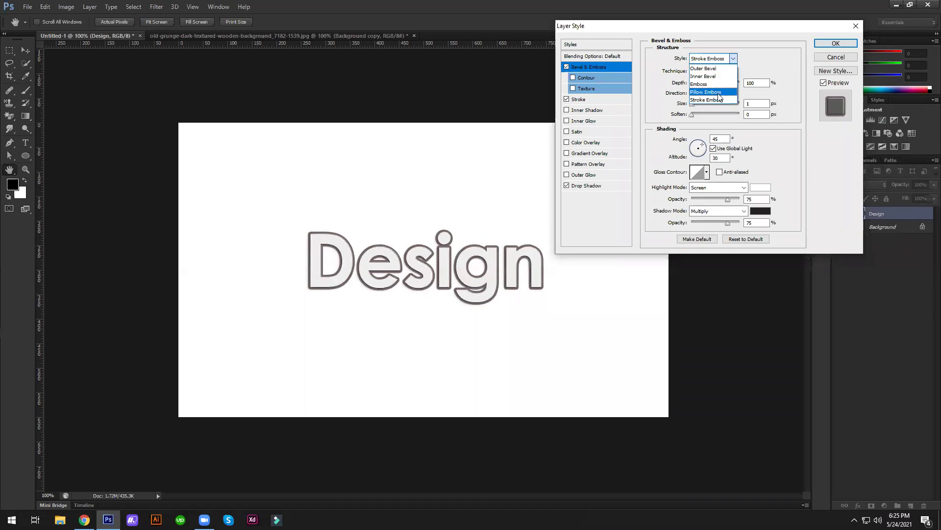
pyautogui.click(706, 92)
pyautogui.doubleClick(754, 104)
pyautogui.write('7')
pyautogui.press('Up')
pyautogui.press('Up')
pyautogui.press('Up')
pyautogui.press('Up')
pyautogui.press('Up')
pyautogui.press('Up')
pyautogui.press('Up')
pyautogui.press('Up')
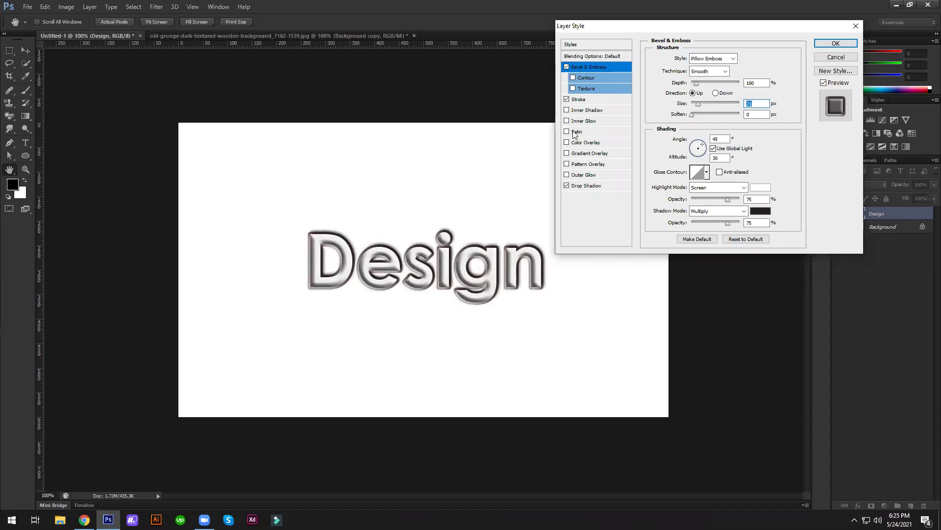
# - Change the stroke colour to white
pyautogui.click(591, 100)
pyautogui.click(677, 125)
pyautogui.moveTo(663, 142); pyautogui.dragTo(647, 131)
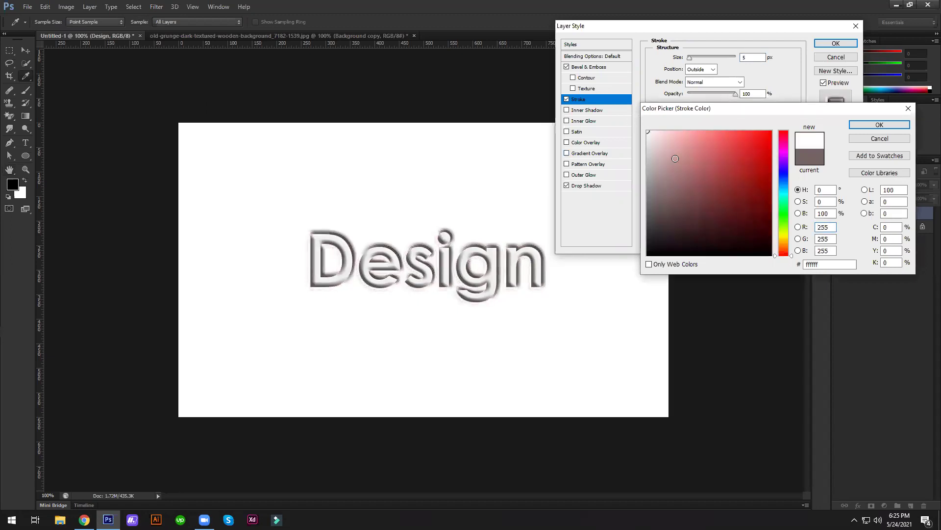
pyautogui.click(867, 126)
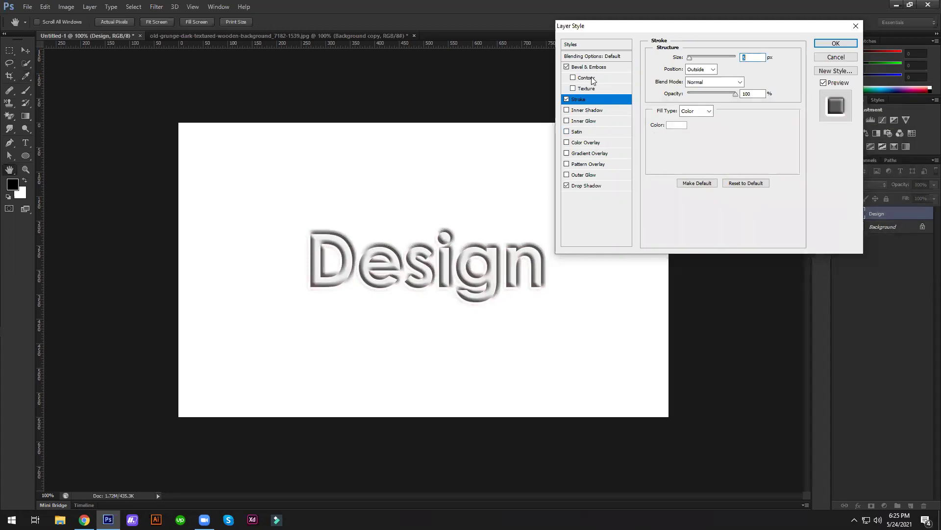
# - Set the bevel direction Down, depth 11% and size 23 px, then apply
pyautogui.click(601, 67)
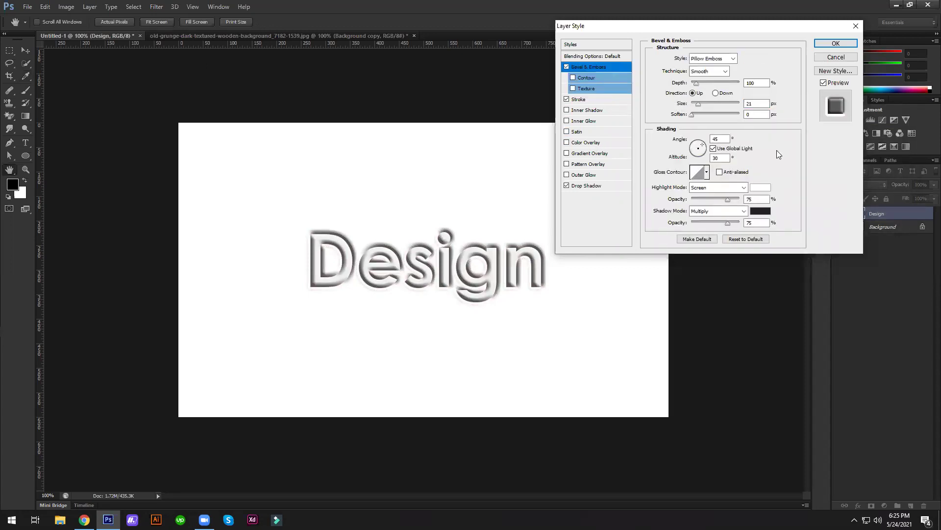
pyautogui.click(716, 93)
pyautogui.click(699, 93)
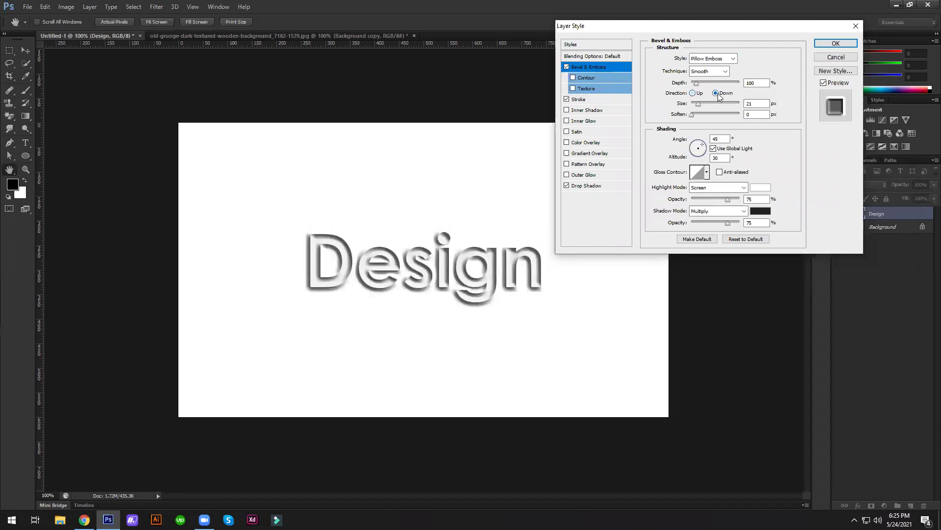
pyautogui.moveTo(697, 83); pyautogui.dragTo(691, 84)
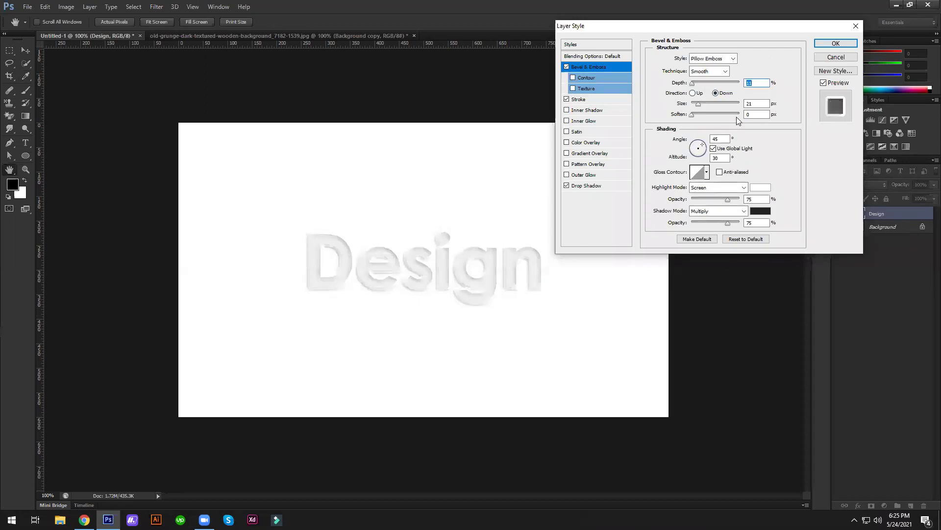
pyautogui.click(759, 105)
pyautogui.press('Up')
pyautogui.press('Up')
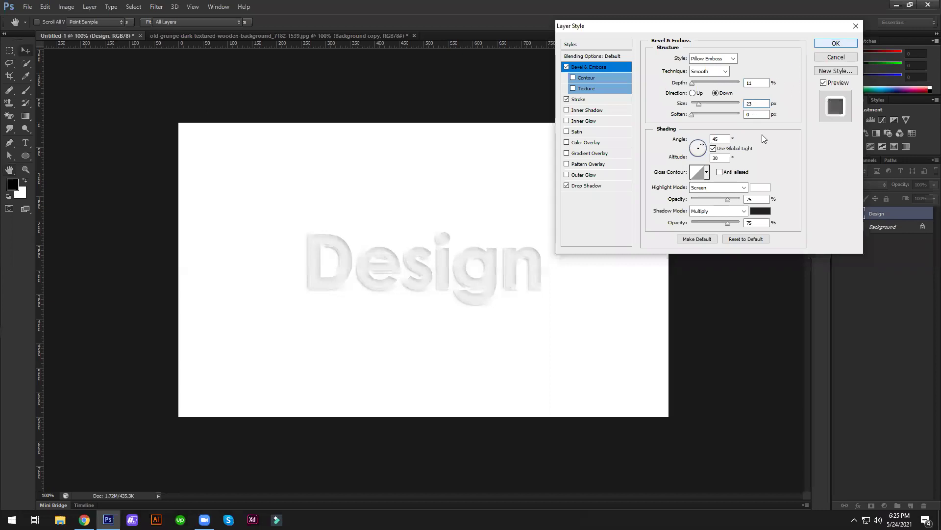
pyautogui.press('Return')
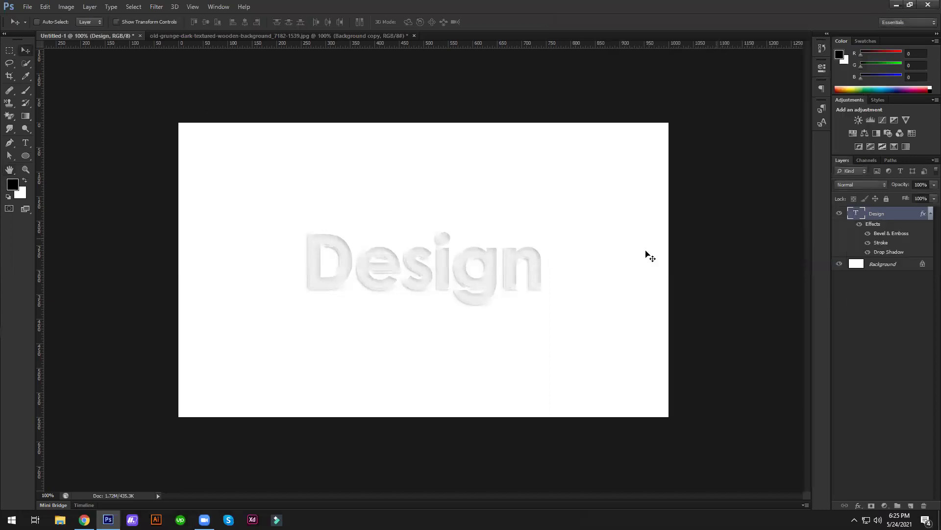
# - Fill the Background layer with black and zoom to 200% and back to 100%
pyautogui.moveTo(434, 275); pyautogui.dragTo(441, 282)
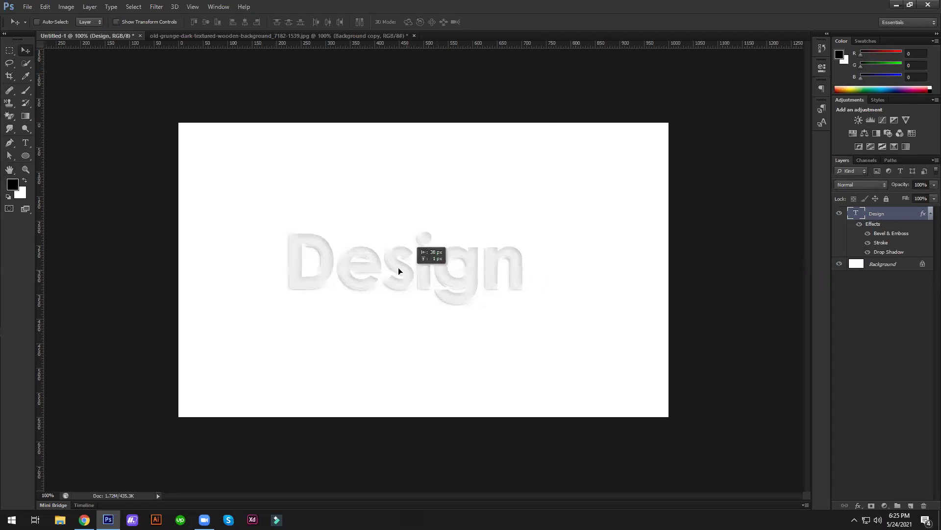
pyautogui.click(891, 265)
pyautogui.hotkey('alt', 'BackSpace')
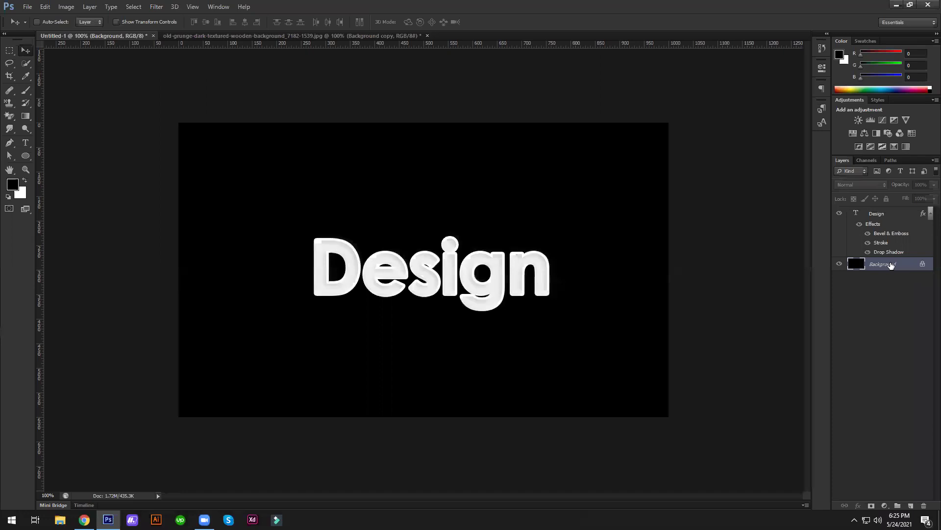
pyautogui.press('z')
pyautogui.click(506, 255)
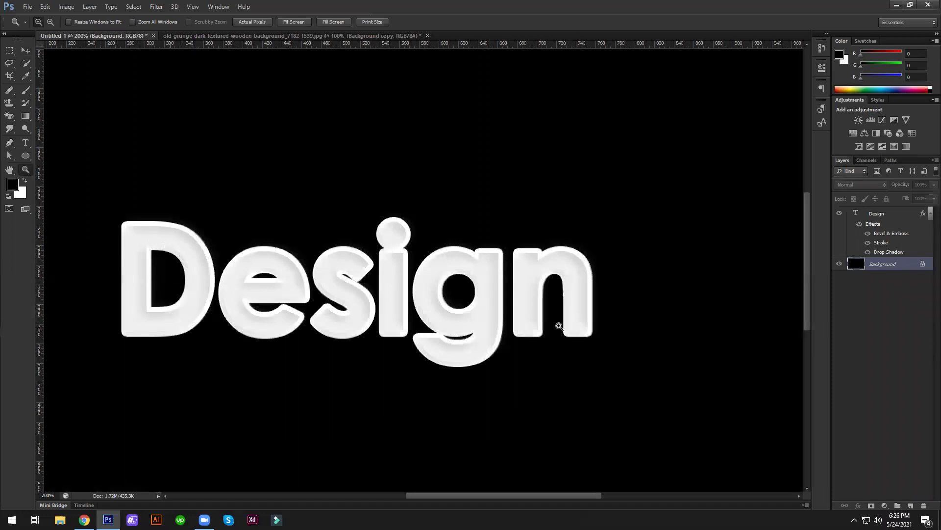
pyautogui.hotkey('ctrl', '-')
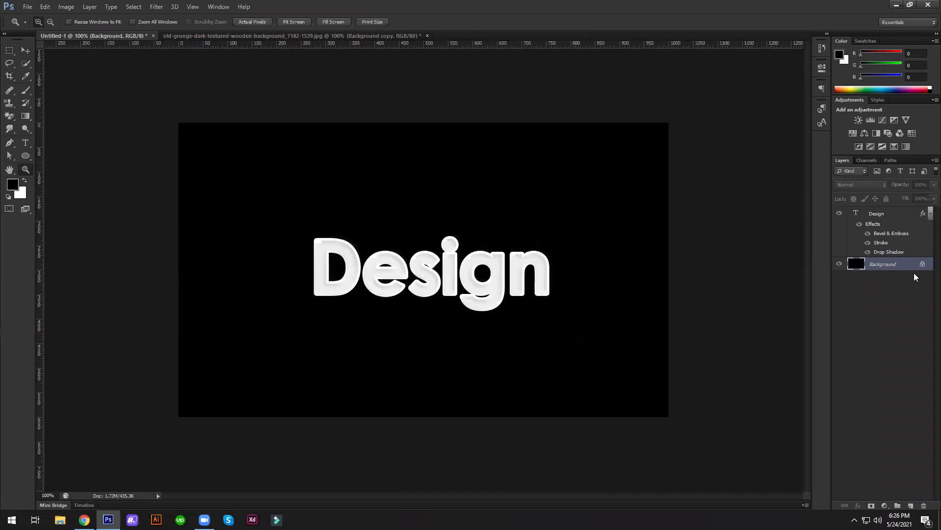
# - Move the Design text up and to the left
pyautogui.click(878, 214)
pyautogui.press('v')
pyautogui.moveTo(433, 294); pyautogui.dragTo(408, 235)
pyautogui.press('t')
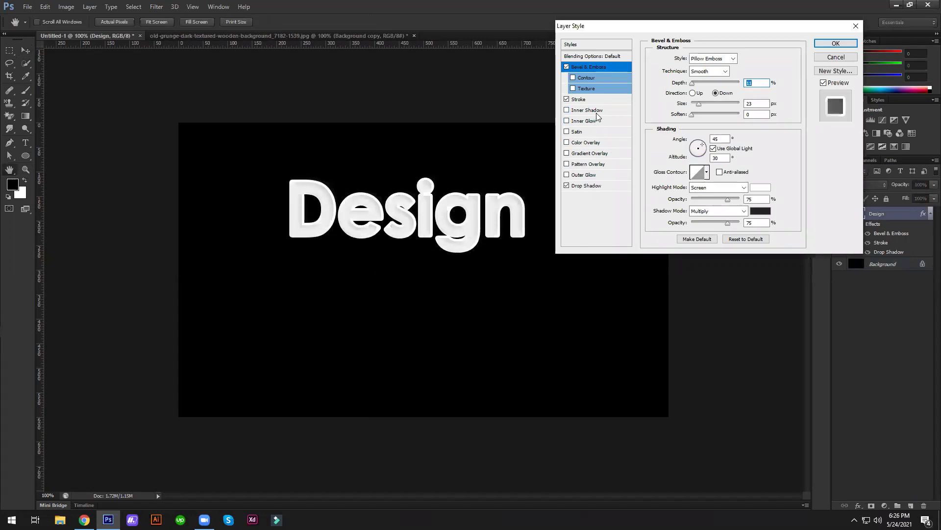
# - Enable Inner Shadow on Design with a 12 px size and apply it
pyautogui.click(600, 111)
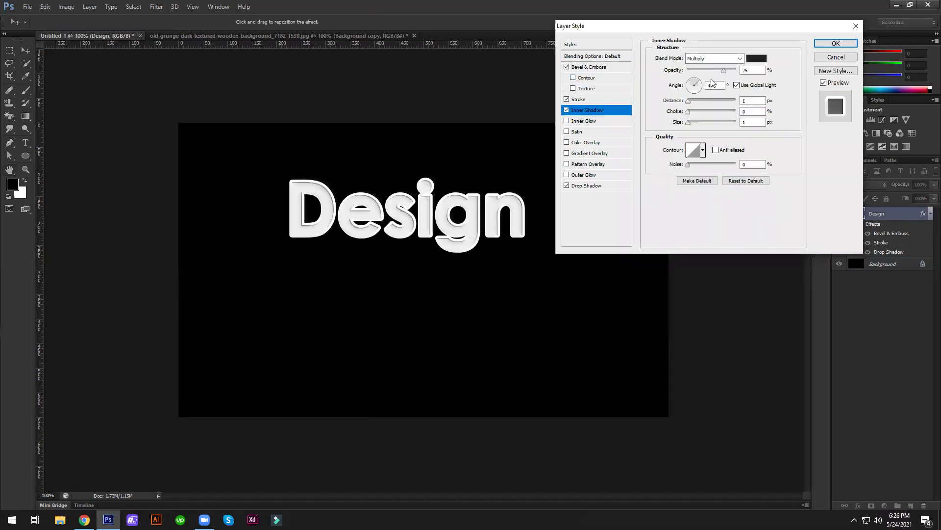
pyautogui.click(753, 122)
pyautogui.write('2')
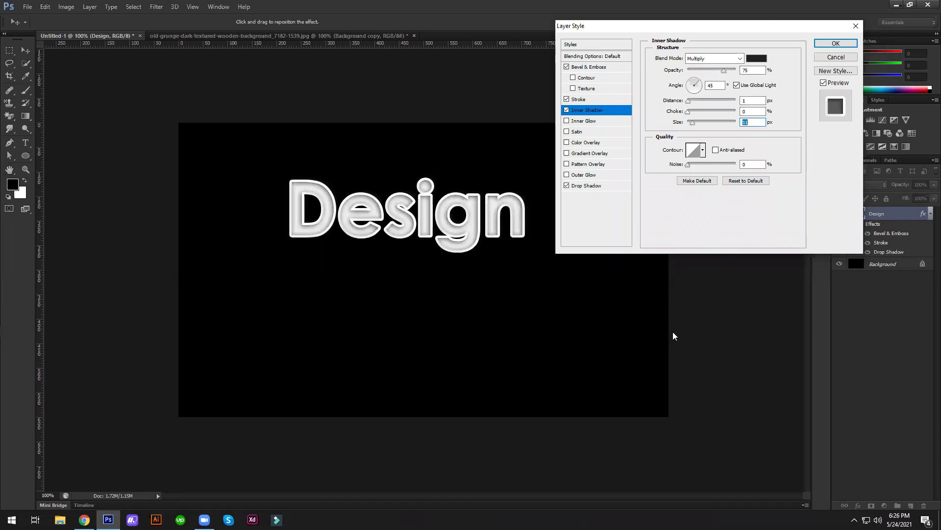
pyautogui.press('Return')
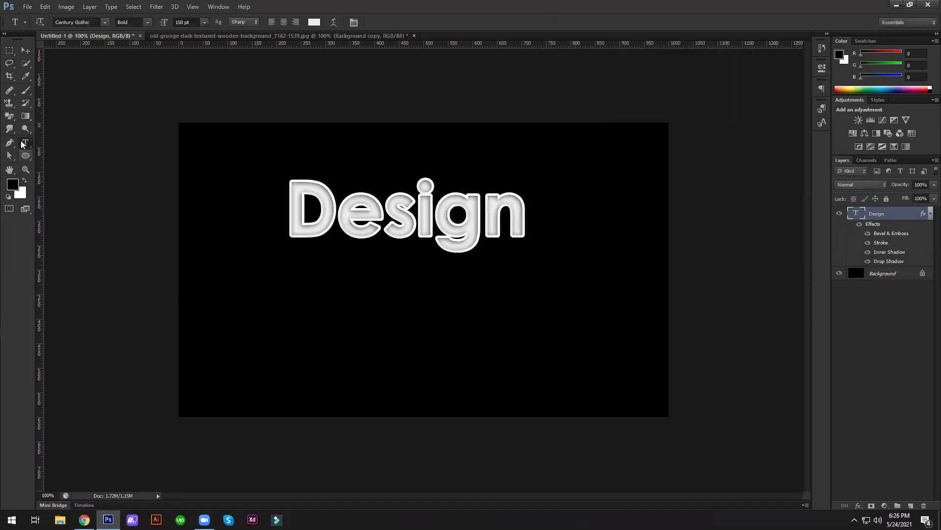
# - Type a plain 'Media' text layer below Design and commit it
pyautogui.click(331, 343)
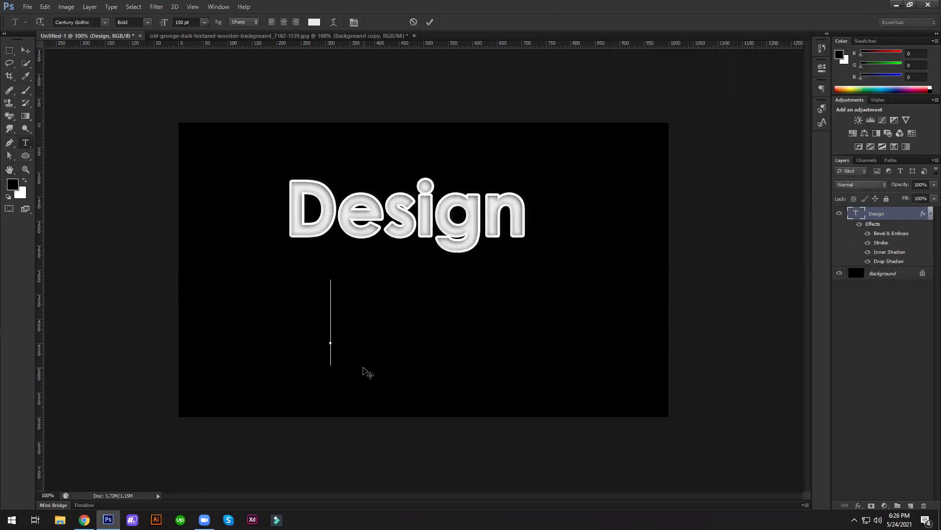
pyautogui.write('Media')
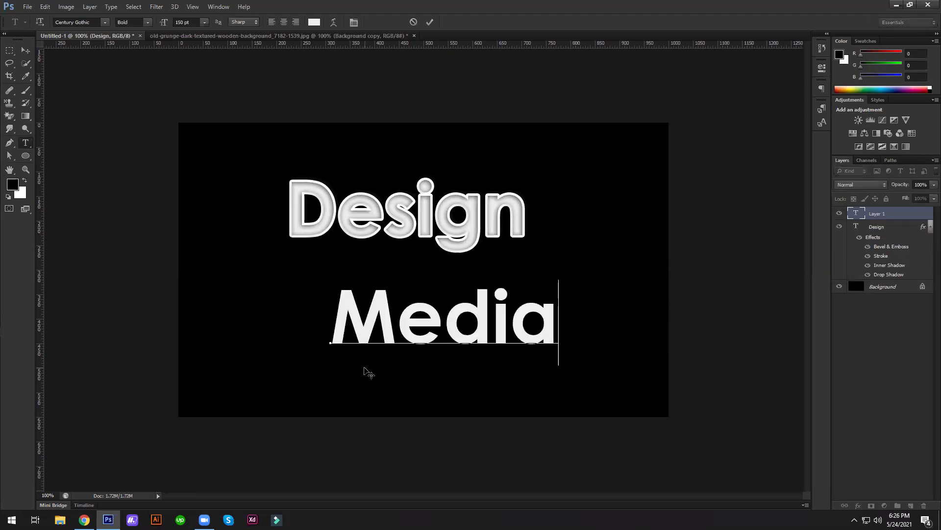
pyautogui.click(25, 50)
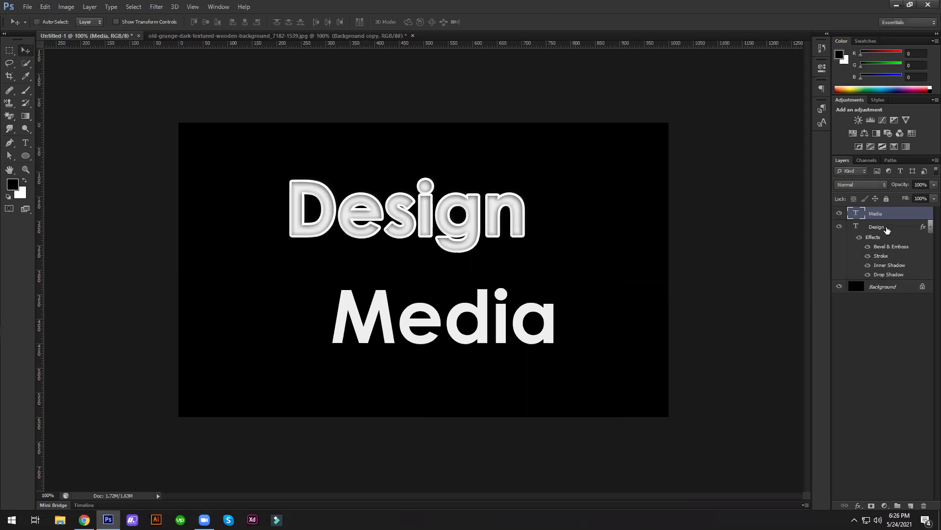
pyautogui.click(887, 228)
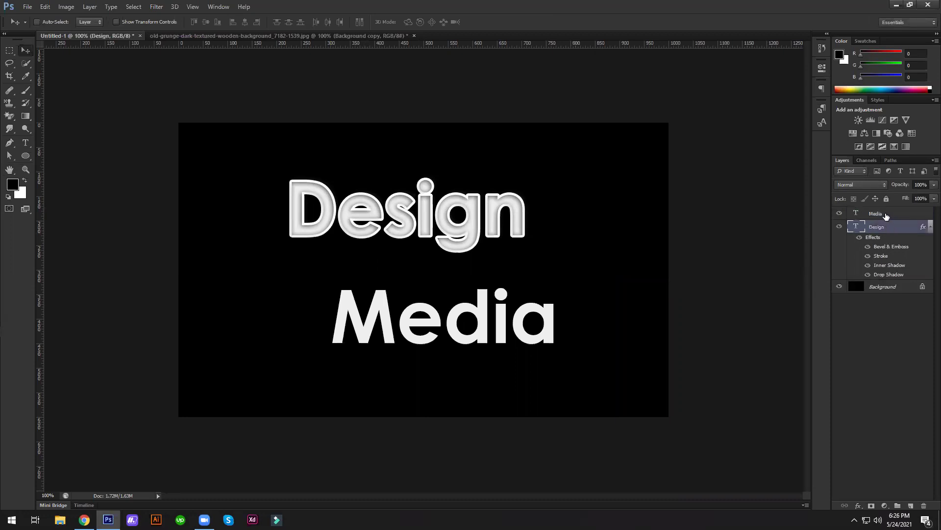
pyautogui.click(886, 214)
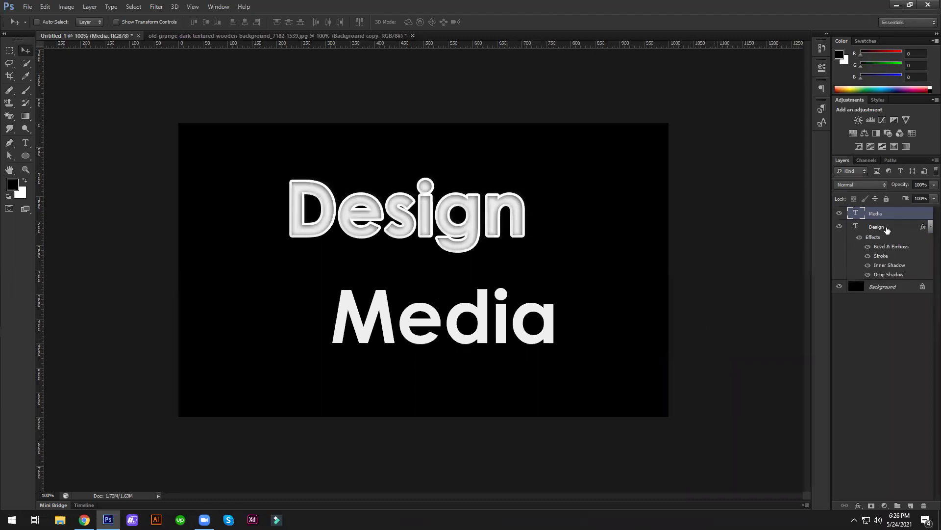
pyautogui.click(887, 228)
# - Copy the Design layer's style and paste it onto the Media text layer
pyautogui.rightClick(885, 228)
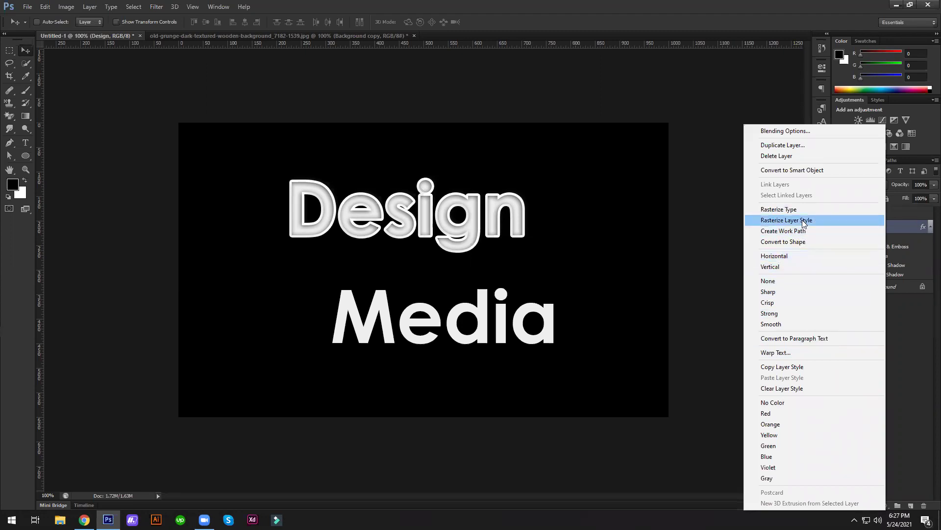
pyautogui.click(812, 366)
pyautogui.click(857, 216)
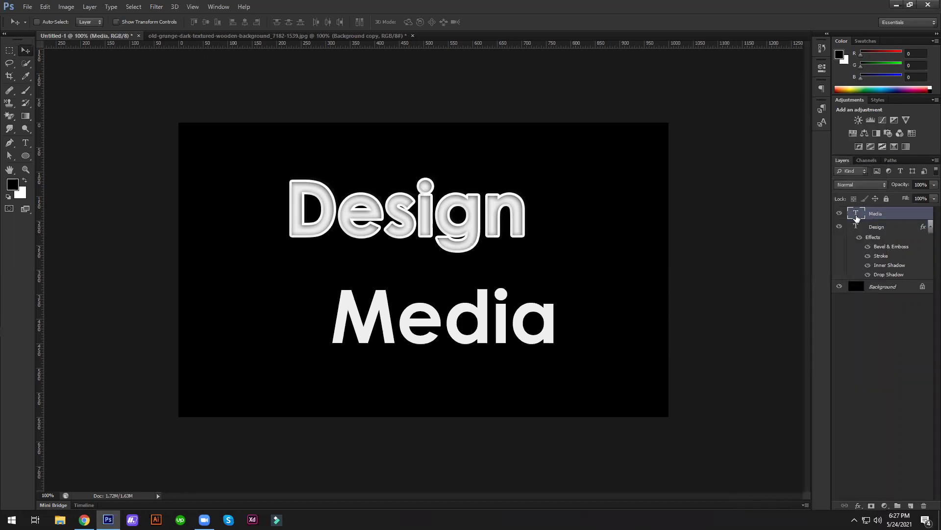
pyautogui.click(840, 216)
pyautogui.rightClick(877, 215)
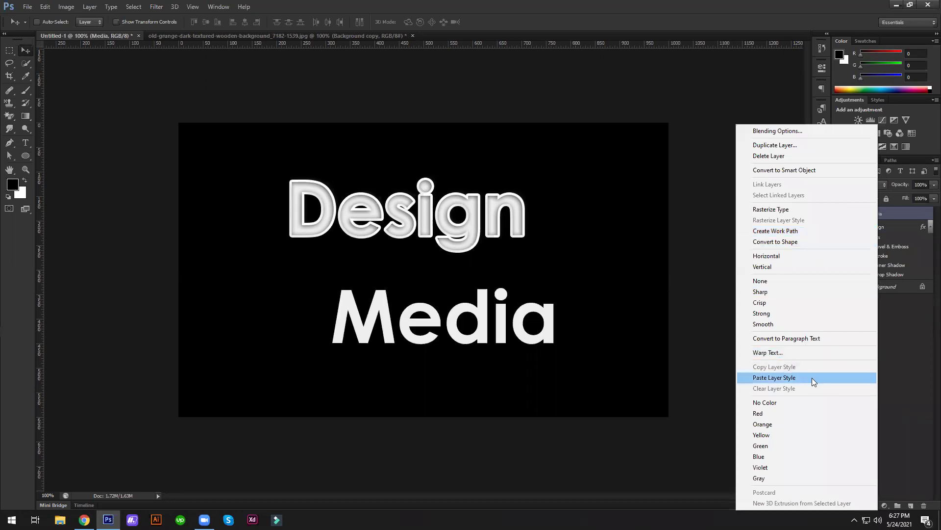
pyautogui.click(812, 377)
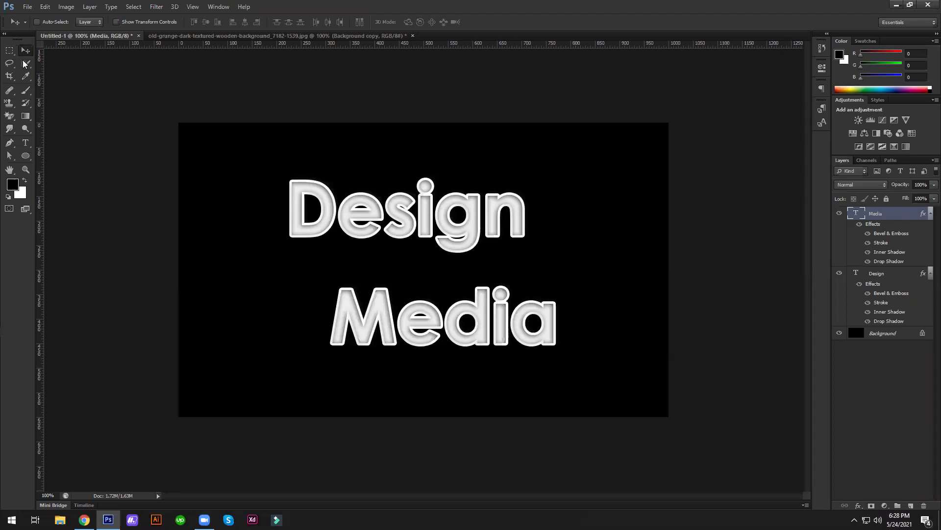
# - Close the wooden-background document unsaved, remove the Design and Media layers, and minimize Photoshop
pyautogui.click(377, 36)
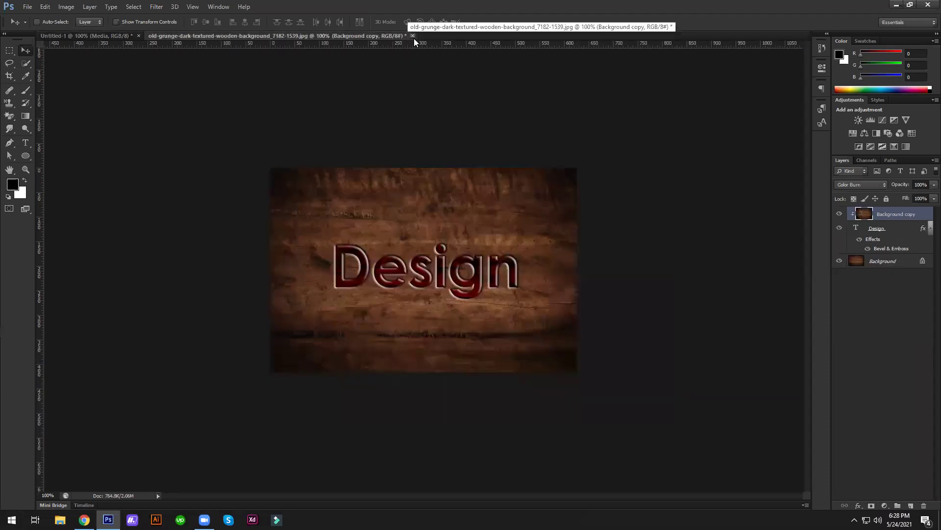
pyautogui.click(413, 37)
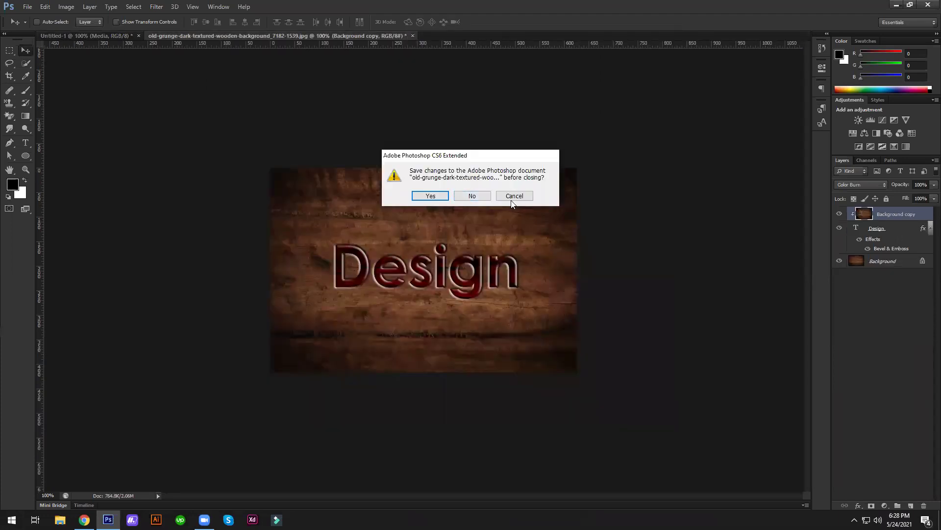
pyautogui.click(512, 197)
pyautogui.click(413, 37)
pyautogui.click(471, 196)
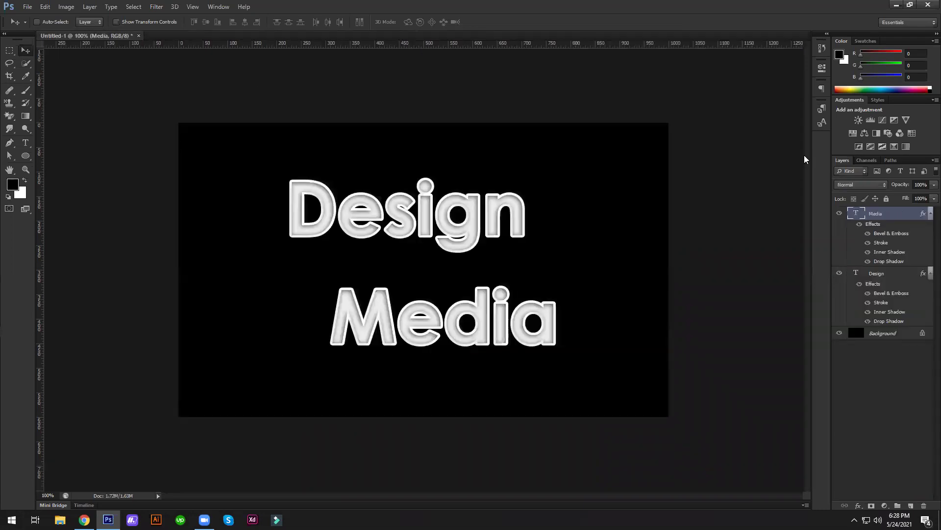
pyautogui.hotkey('ctrl', 'alt', 'z')
pyautogui.hotkey('ctrl', 'alt', 'z')
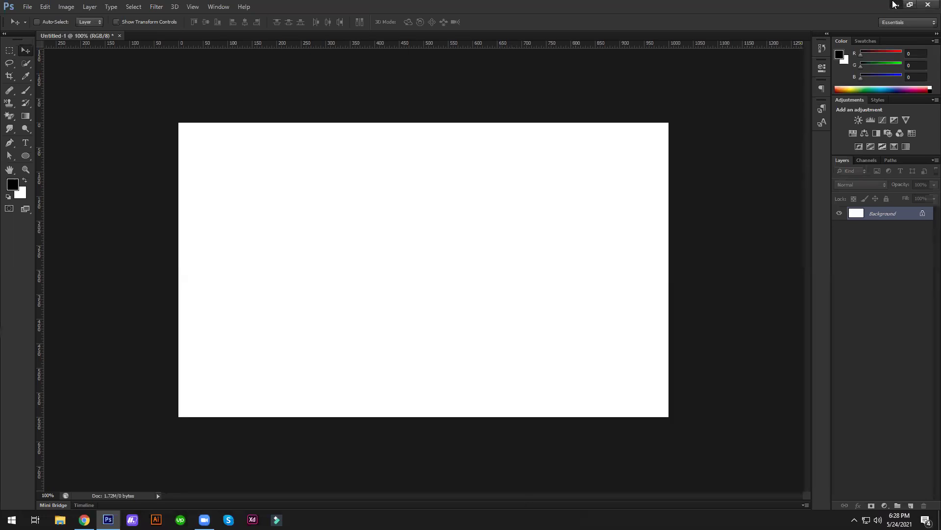
pyautogui.press('super+d')
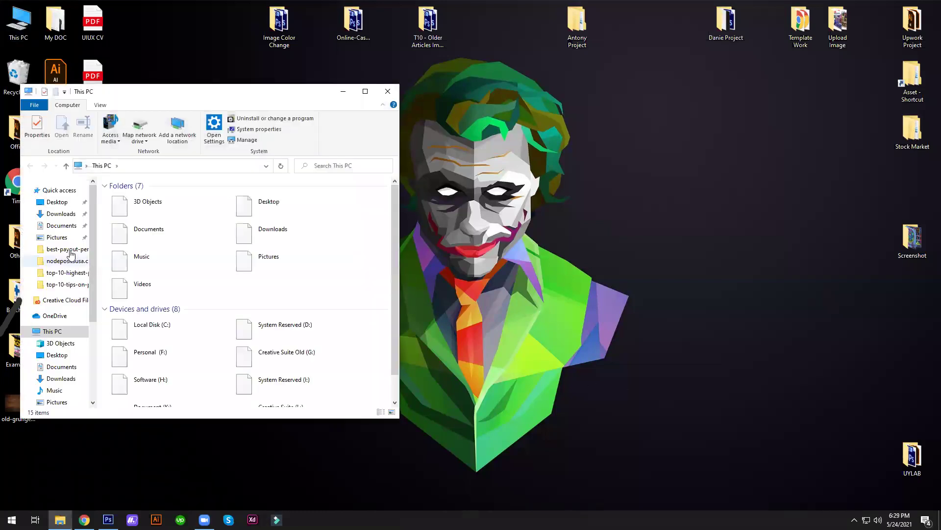
# - Open Downloads and drag the blonde woman's portrait photo onto Photoshop's taskbar icon
pyautogui.click(61, 213)
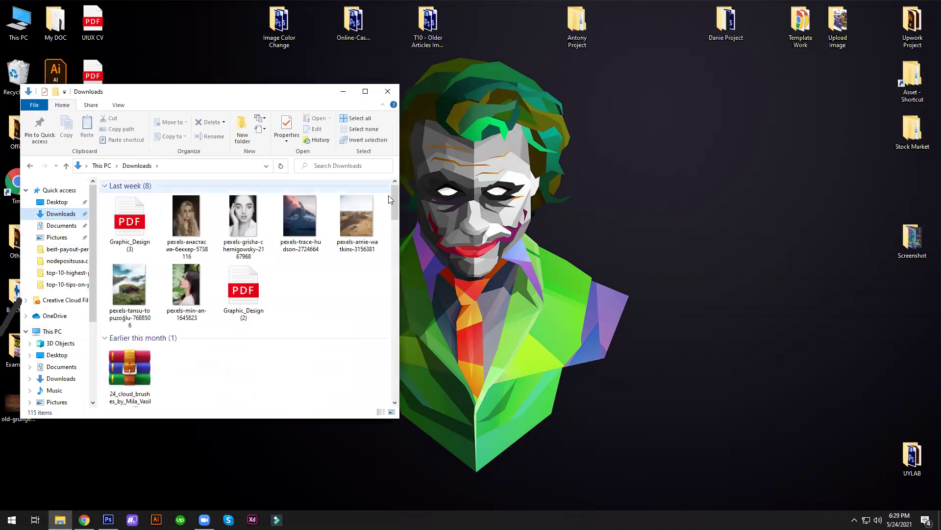
pyautogui.moveTo(196, 224); pyautogui.dragTo(112, 521)
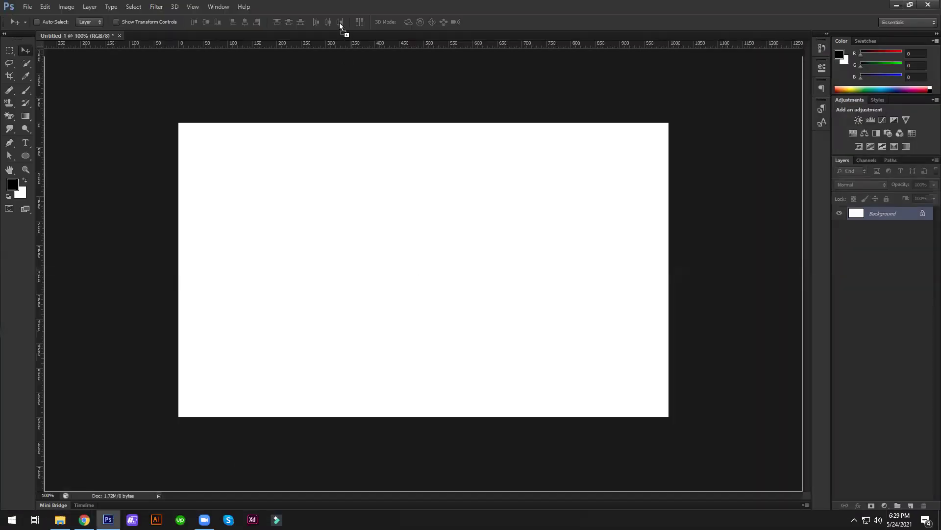
# - Open the portrait photo as its own Photoshop document and browse the Image adjustments
pyautogui.moveTo(112, 520); pyautogui.dragTo(339, 20)
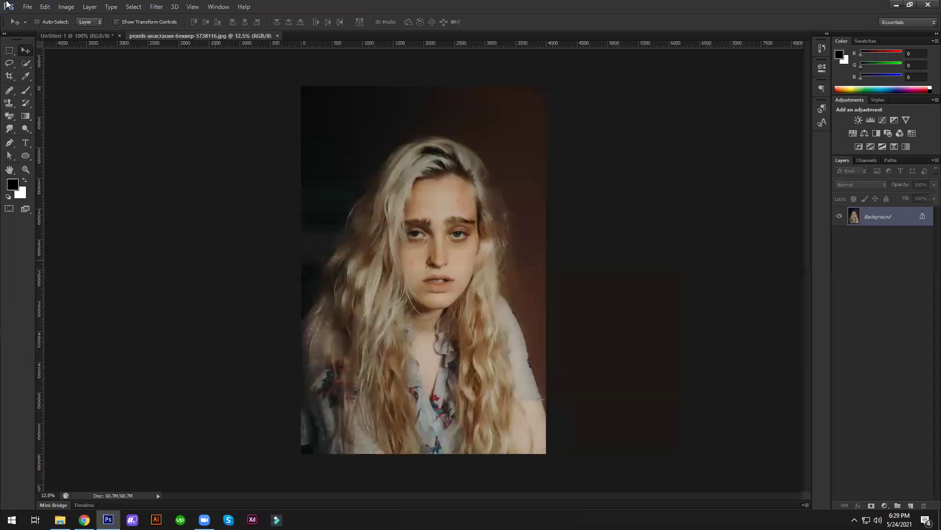
pyautogui.click(66, 7)
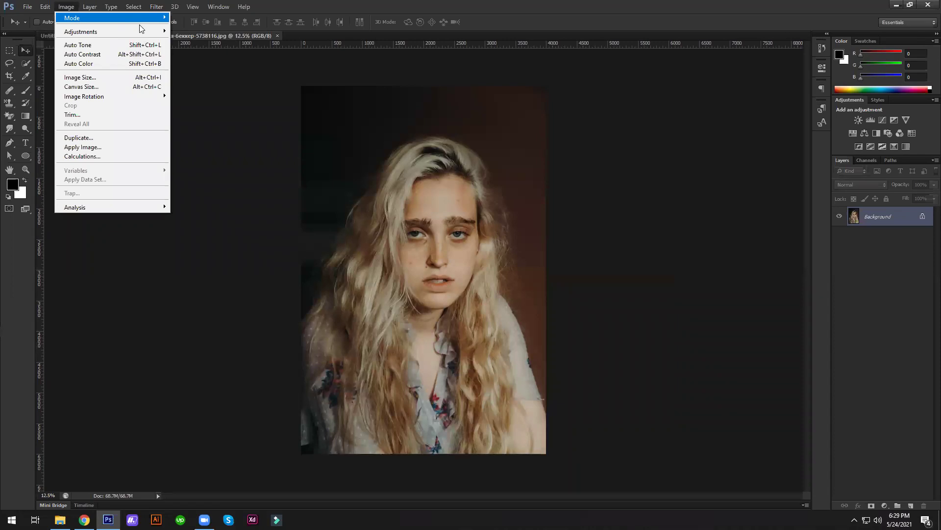
pyautogui.moveTo(110, 31)
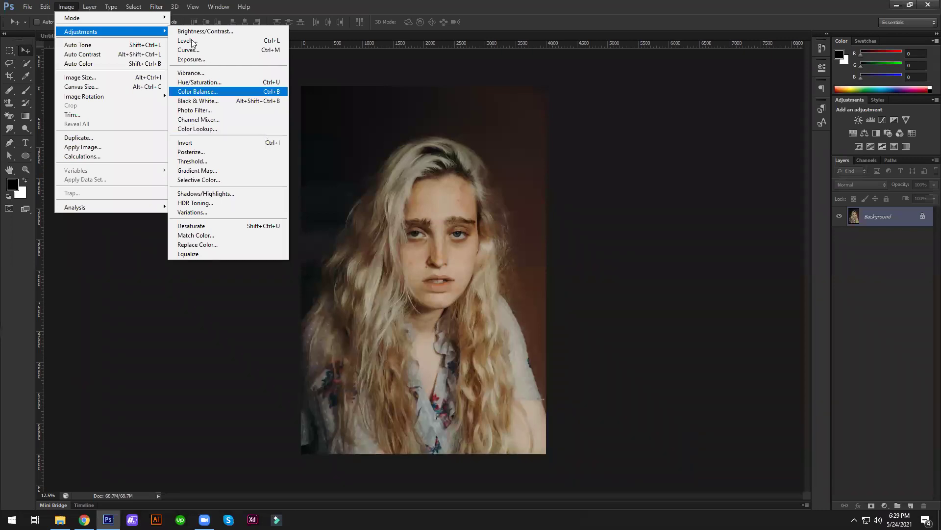
# - Brighten the portrait's pixels directly with Brightness/Contrast at Brightness 35
pyautogui.click(205, 32)
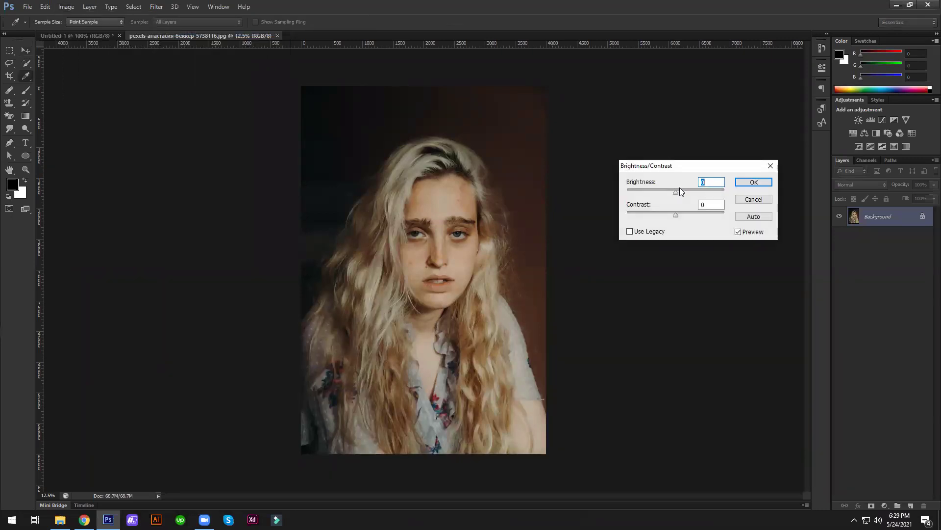
pyautogui.moveTo(676, 189); pyautogui.dragTo(691, 188)
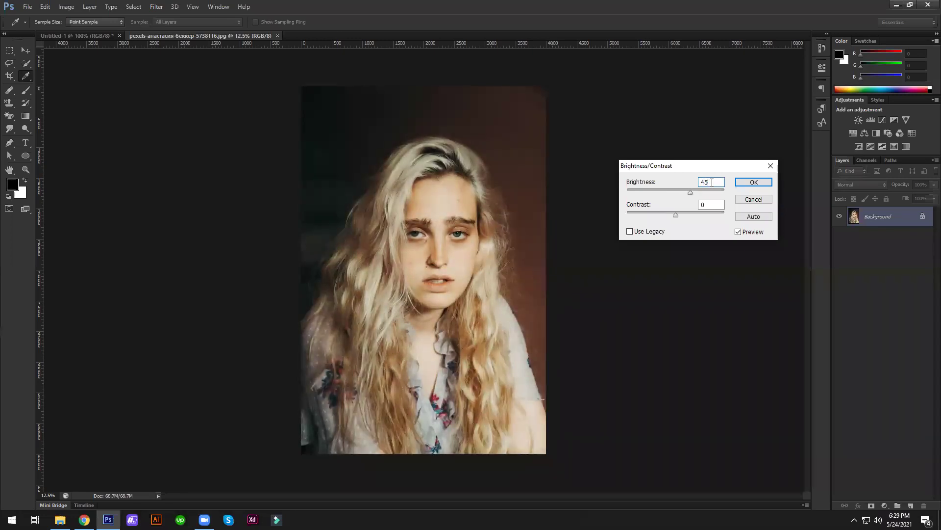
pyautogui.click(743, 183)
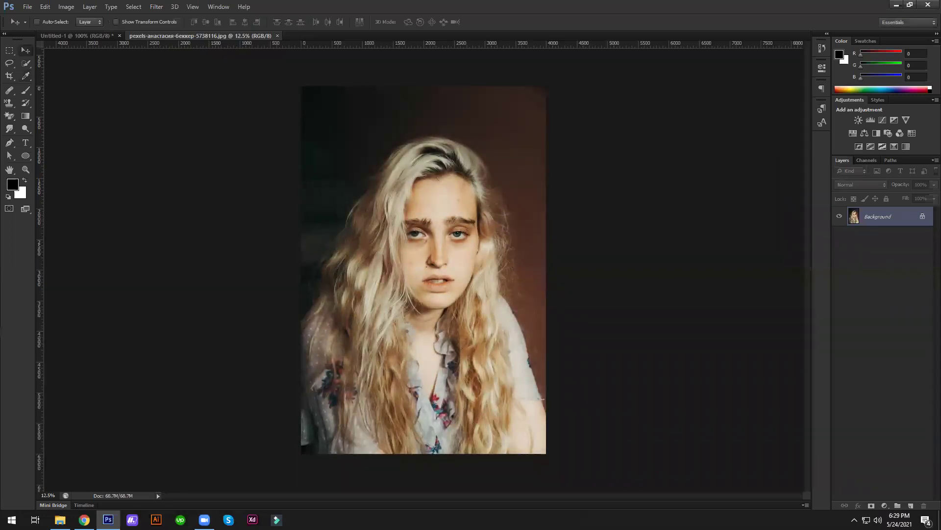
# - Reopen Brightness/Contrast to show Brightness reset to 0, then dismiss it
pyautogui.click(66, 6)
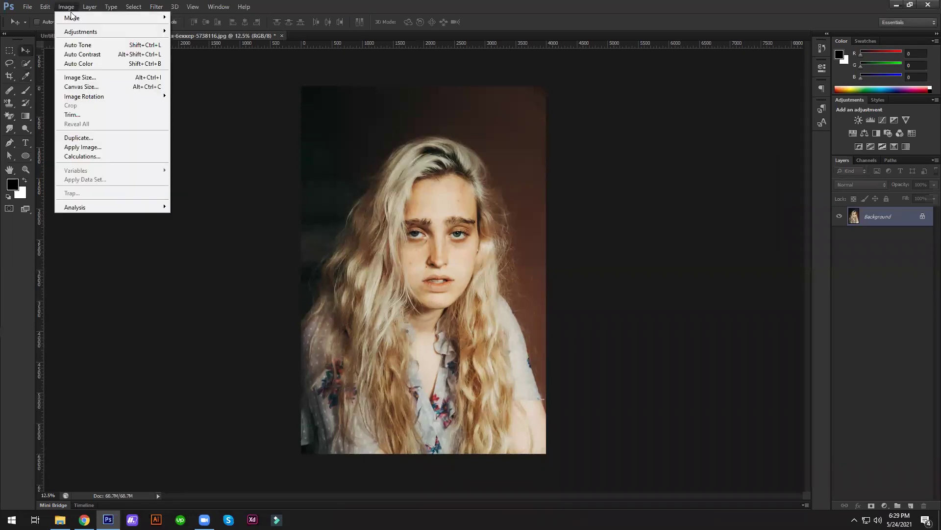
pyautogui.moveTo(80, 32)
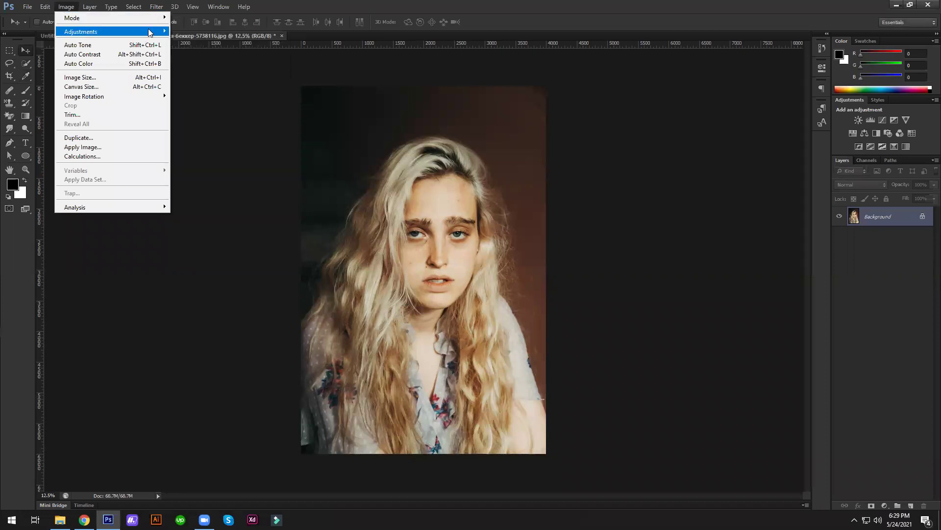
pyautogui.click(190, 32)
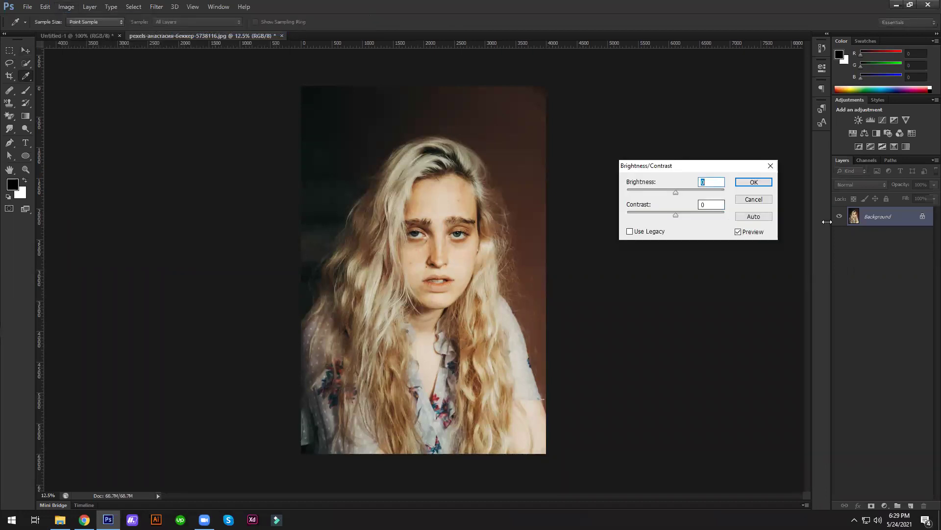
pyautogui.click(717, 181)
pyautogui.press('Escape')
pyautogui.press('v')
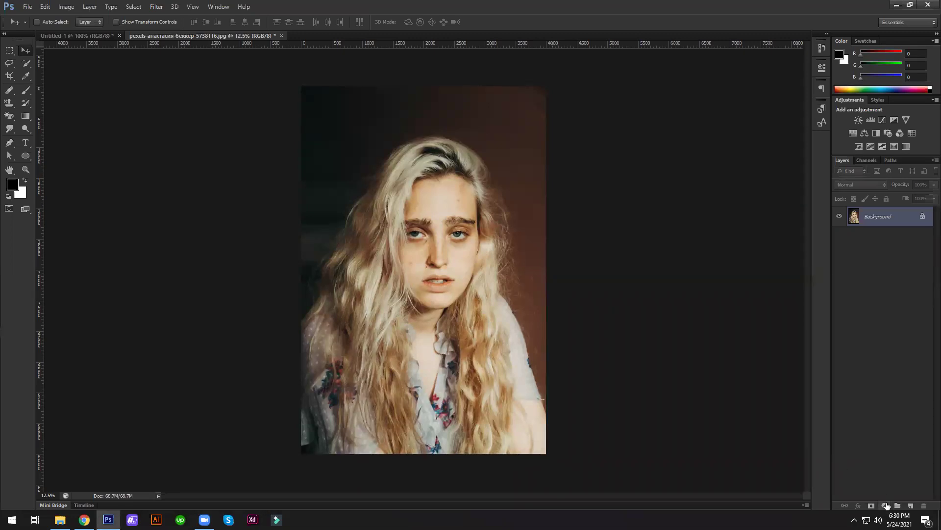
# - Add a Brightness/Contrast adjustment layer with Brightness 35
pyautogui.click(886, 506)
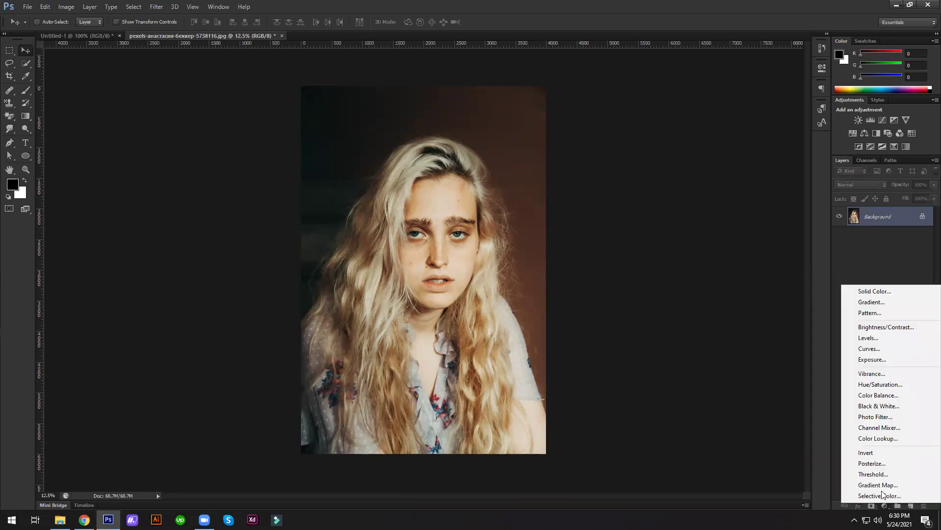
pyautogui.click(906, 327)
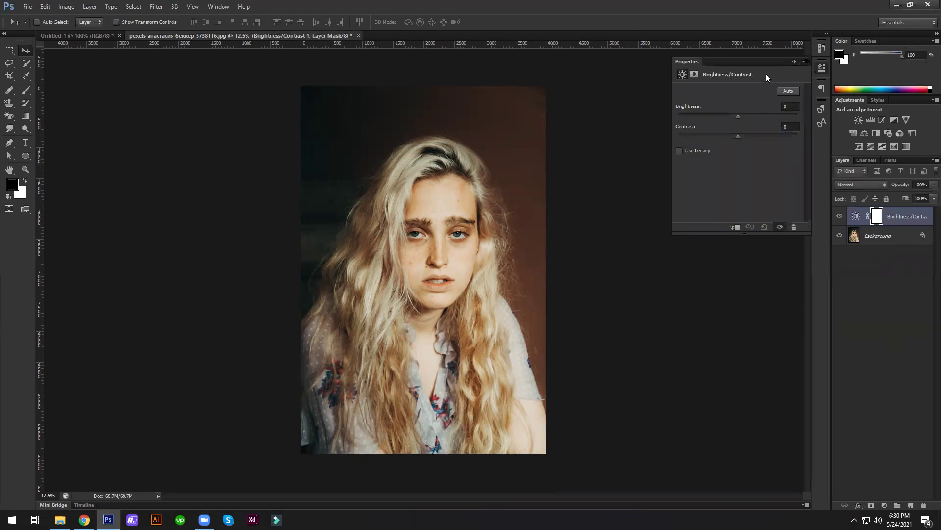
pyautogui.moveTo(739, 115); pyautogui.dragTo(751, 117)
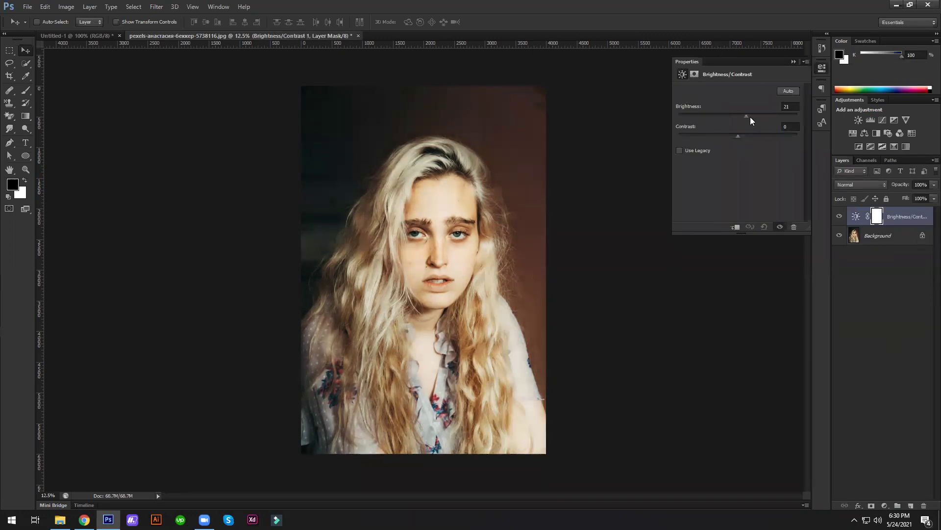
pyautogui.click(793, 62)
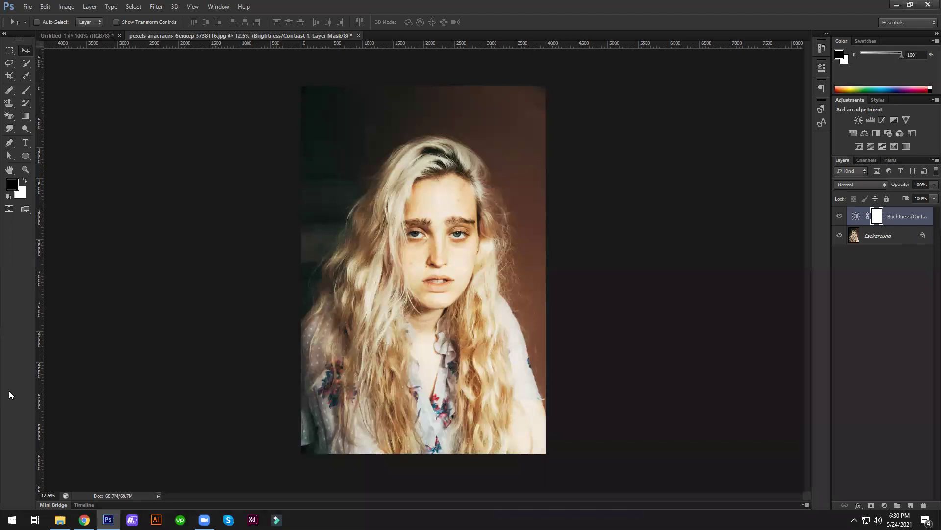
# - Lower the adjustment layer's Brightness to 20, then delete the layer
pyautogui.doubleClick(857, 217)
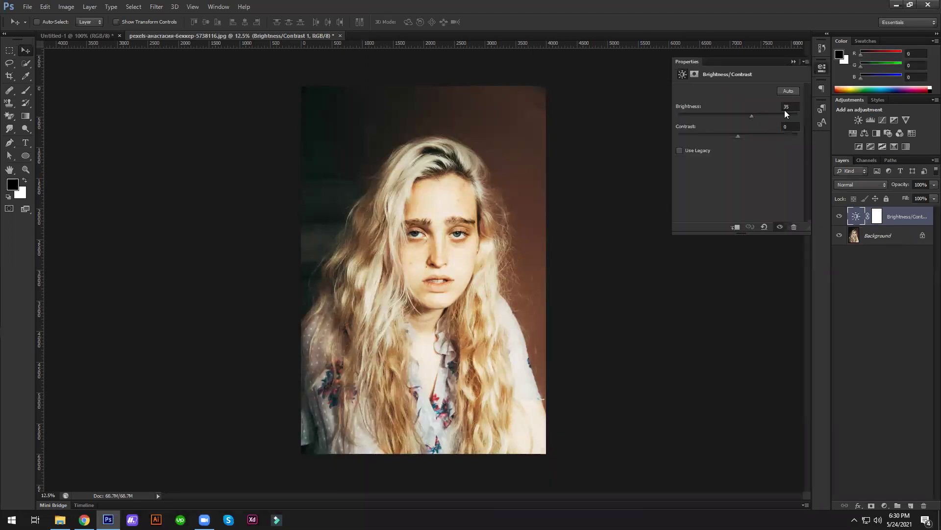
pyautogui.moveTo(752, 116); pyautogui.dragTo(745, 115)
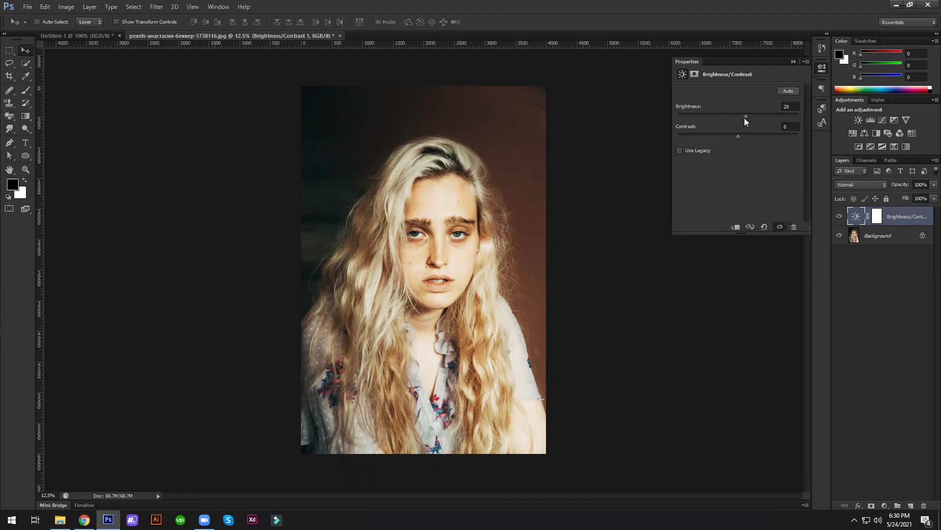
pyautogui.click(793, 62)
pyautogui.click(924, 505)
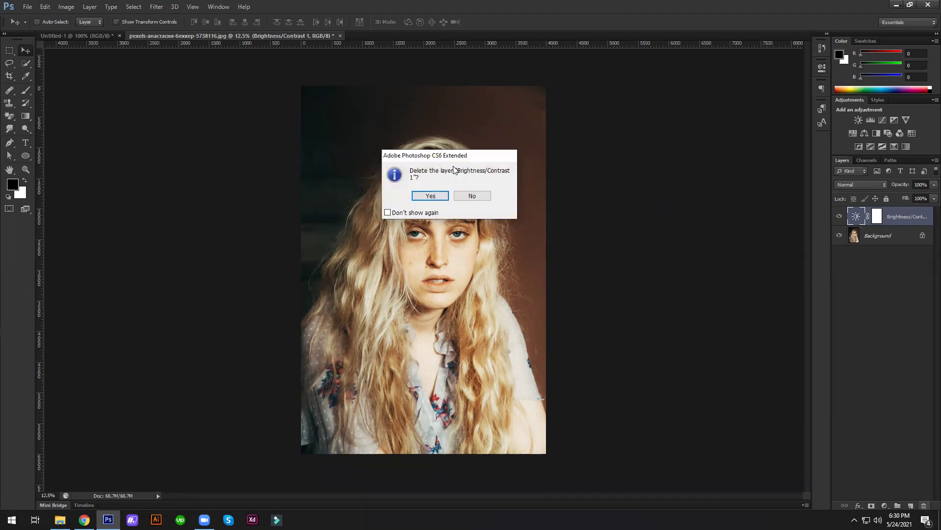
pyautogui.click(441, 195)
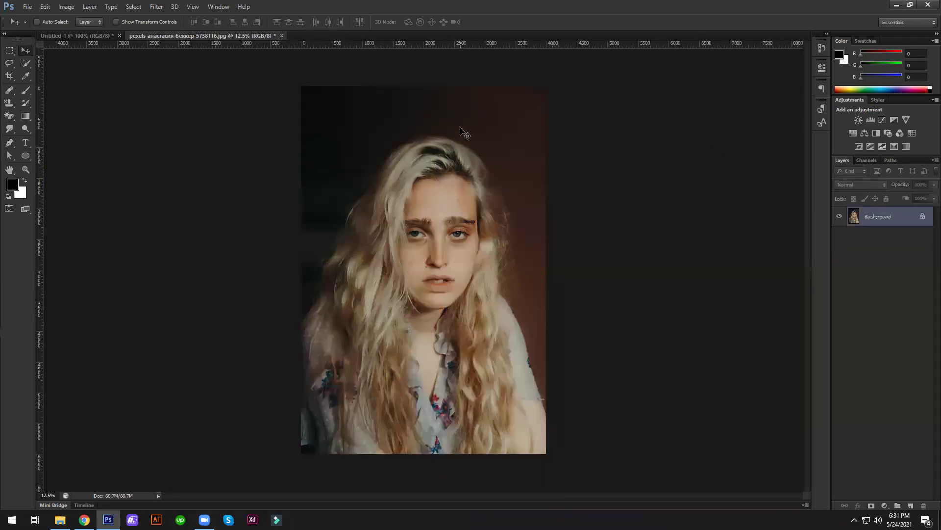
# - Switch between the Untitled-1 and portrait documents, then minimize Photoshop
pyautogui.click(80, 38)
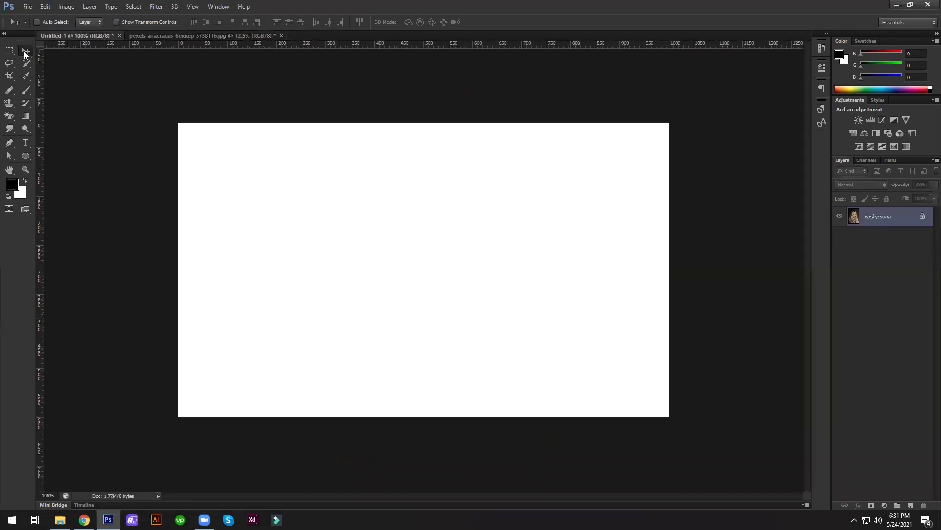
pyautogui.click(167, 35)
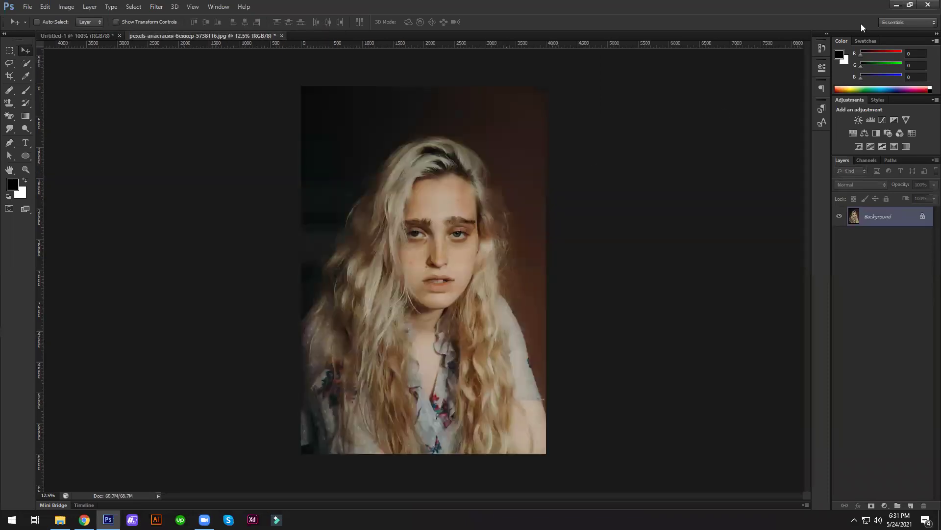
pyautogui.click(896, 5)
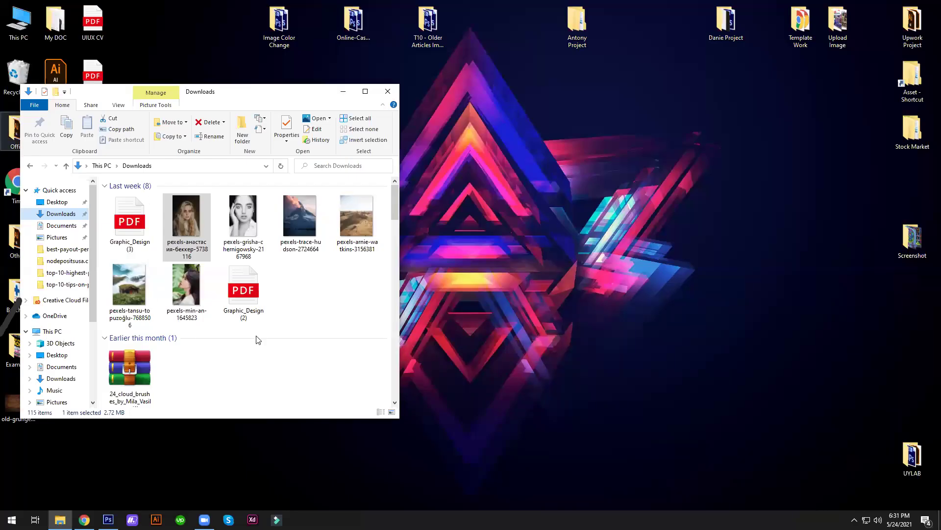
# - Drag the five-athlete stadium photo from Downloads into Photoshop as a new document
pyautogui.moveTo(395, 205)
pyautogui.mouseDown()
pyautogui.moveTo(393, 310)
pyautogui.moveTo(393, 300)
pyautogui.mouseUp()
pyautogui.moveTo(241, 254); pyautogui.dragTo(116, 496)
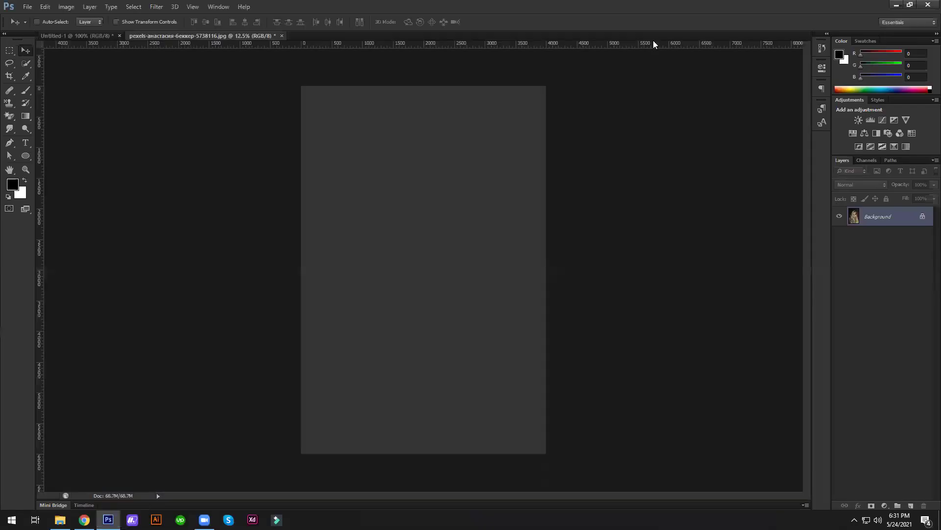
pyautogui.moveTo(116, 496); pyautogui.dragTo(653, 41)
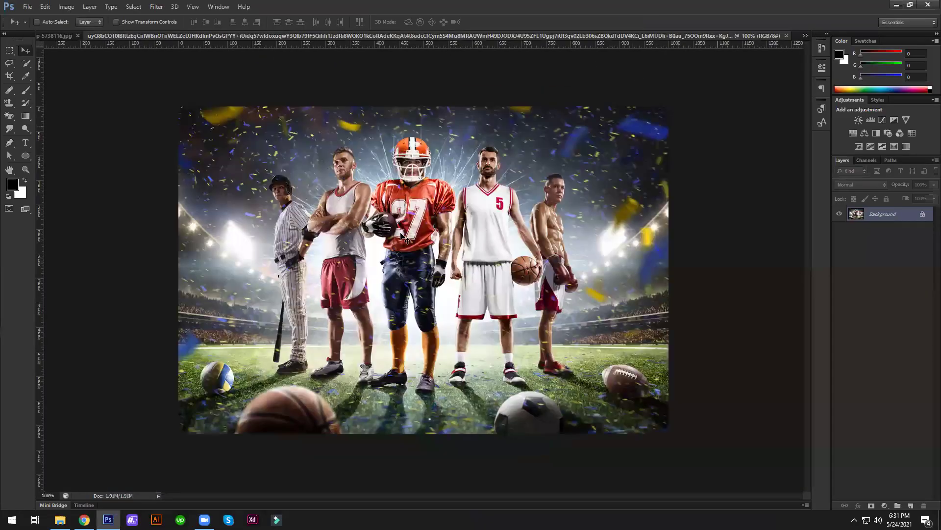
# - Close the portrait photo document without saving changes
pyautogui.click(52, 37)
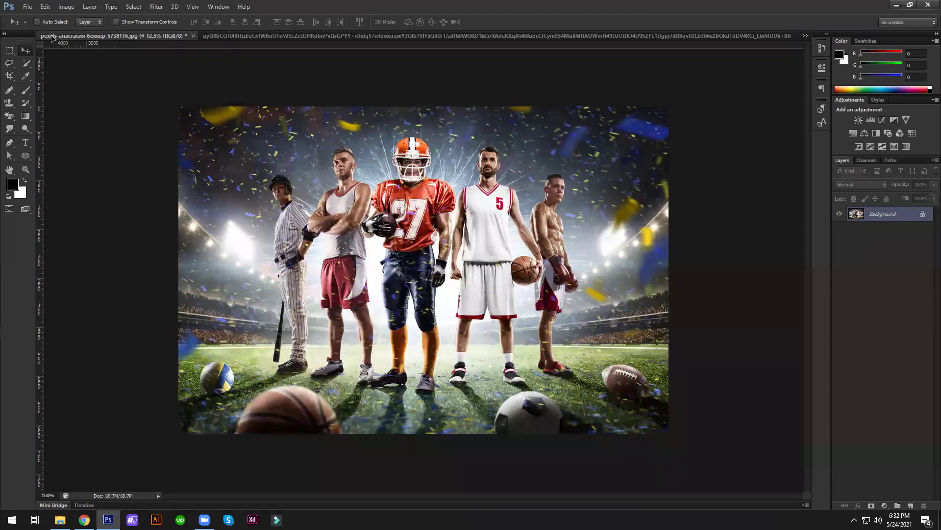
pyautogui.click(193, 35)
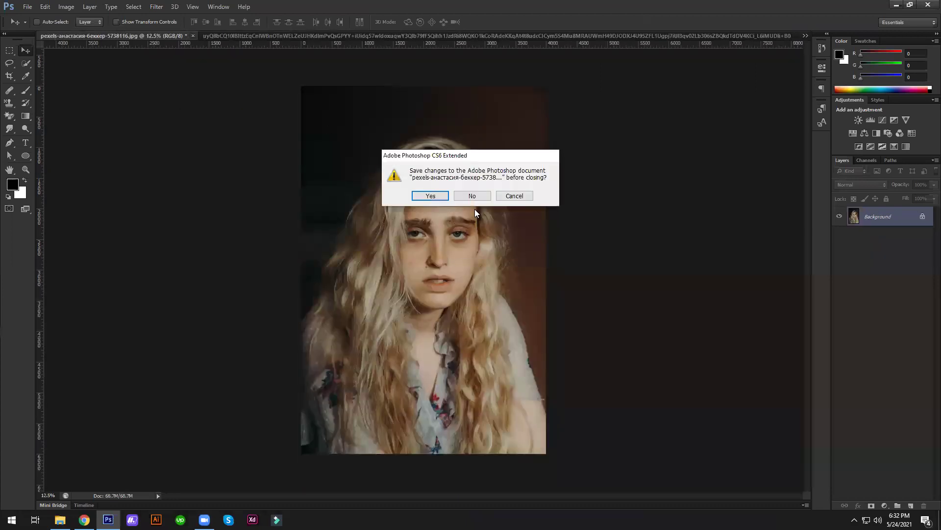
pyautogui.press('n')
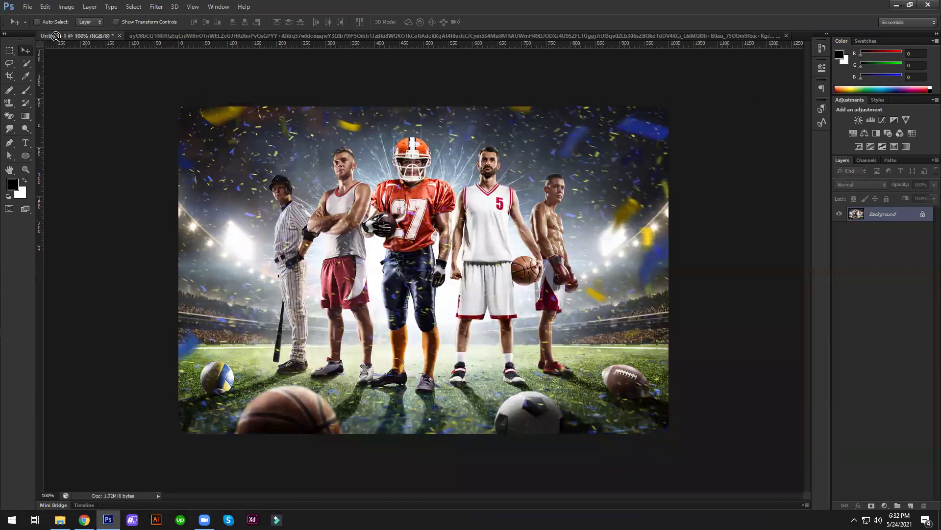
# - Copy the sports photo into Untitled-1 as Layer 1, scaled to about 46% and shifted left
pyautogui.moveTo(55, 36)
pyautogui.mouseDown()
pyautogui.moveTo(361, 237)
pyautogui.moveTo(357, 274)
pyautogui.mouseUp()
pyautogui.hotkey('ctrl', 't')
pyautogui.moveTo(632, 158)
pyautogui.mouseDown()
pyautogui.moveTo(529, 229)
pyautogui.moveTo(482, 192)
pyautogui.moveTo(473, 200)
pyautogui.mouseUp()
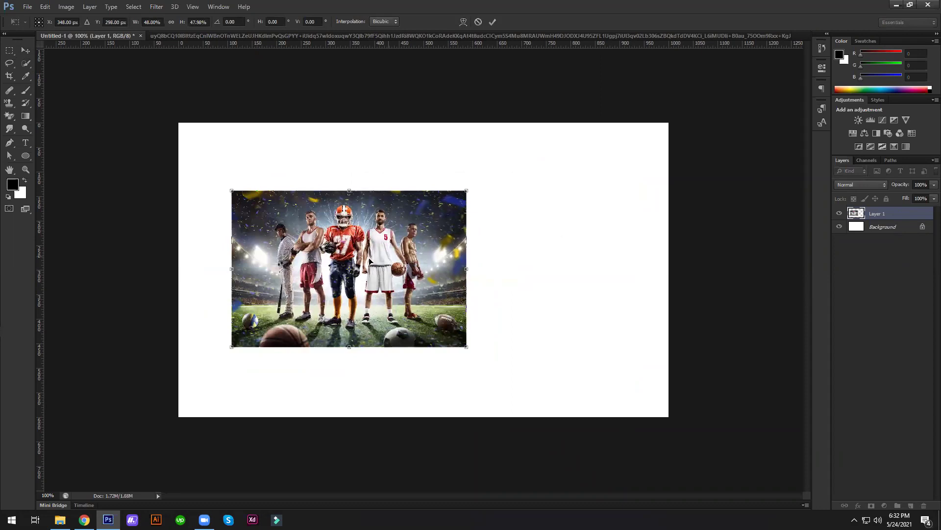
pyautogui.moveTo(387, 255); pyautogui.dragTo(362, 257)
pyautogui.press('Return')
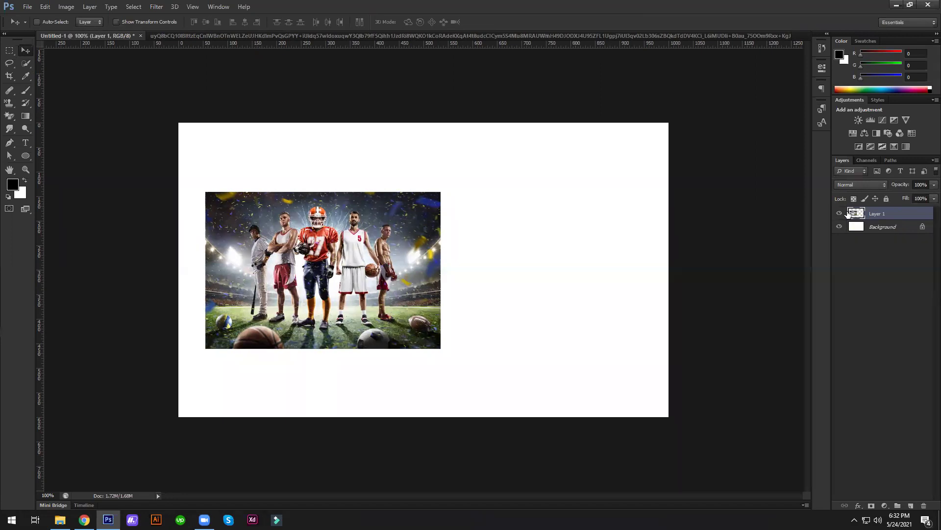
# - Duplicate Layer 1 and place the copy to the right of the original photo
pyautogui.hotkey('ctrl', 'j')
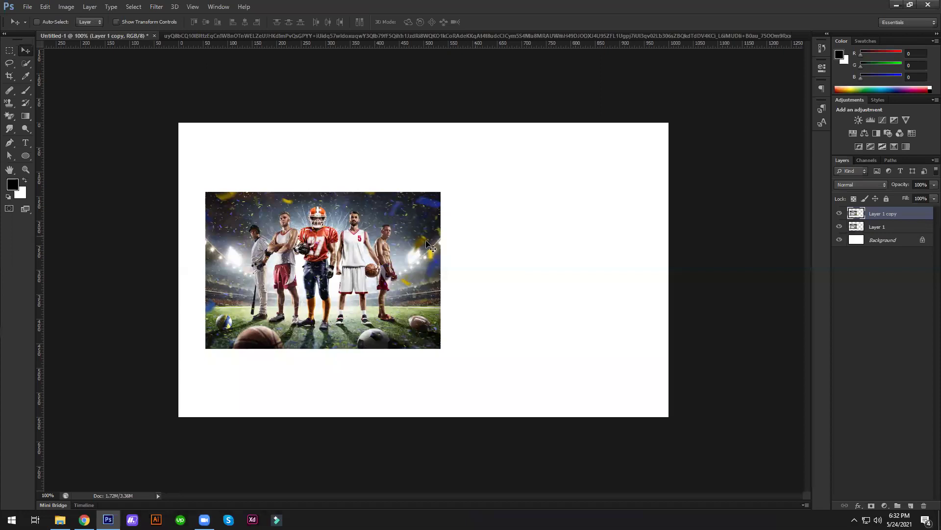
pyautogui.moveTo(391, 258); pyautogui.dragTo(576, 252)
pyautogui.hotkey('ctrl', 'z')
pyautogui.moveTo(380, 286); pyautogui.dragTo(623, 286)
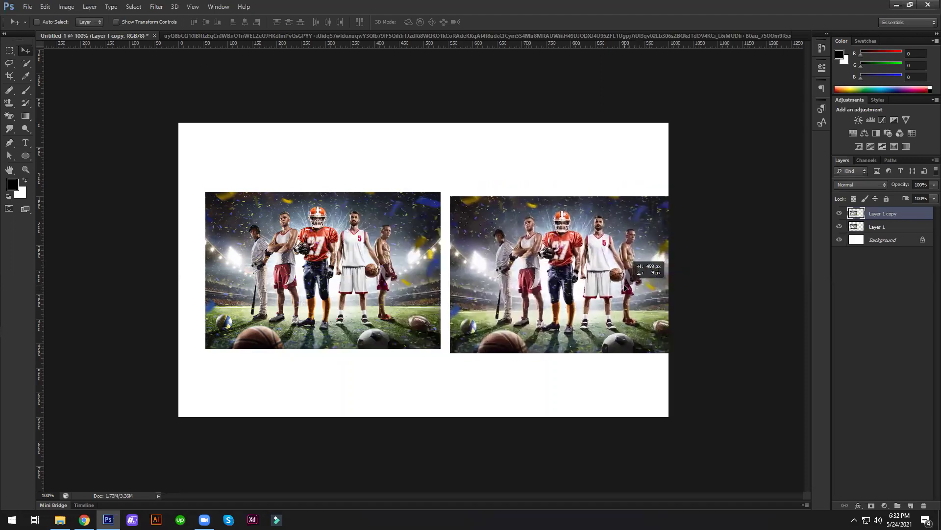
pyautogui.keyDown('shift'); pyautogui.click(875, 227); pyautogui.keyUp('shift')
pyautogui.moveTo(562, 276); pyautogui.dragTo(535, 273)
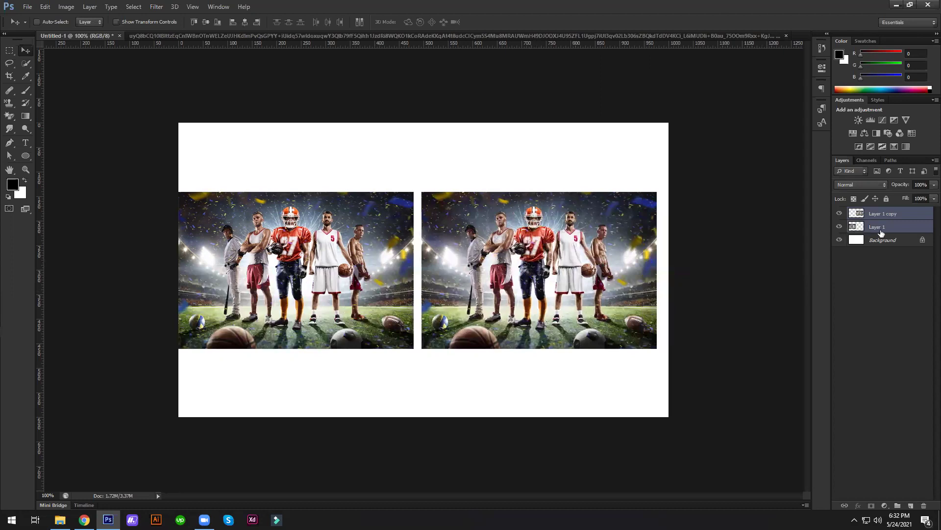
# - Convert the Layer 1 copy into a Smart Object
pyautogui.click(890, 215)
pyautogui.rightClick(889, 214)
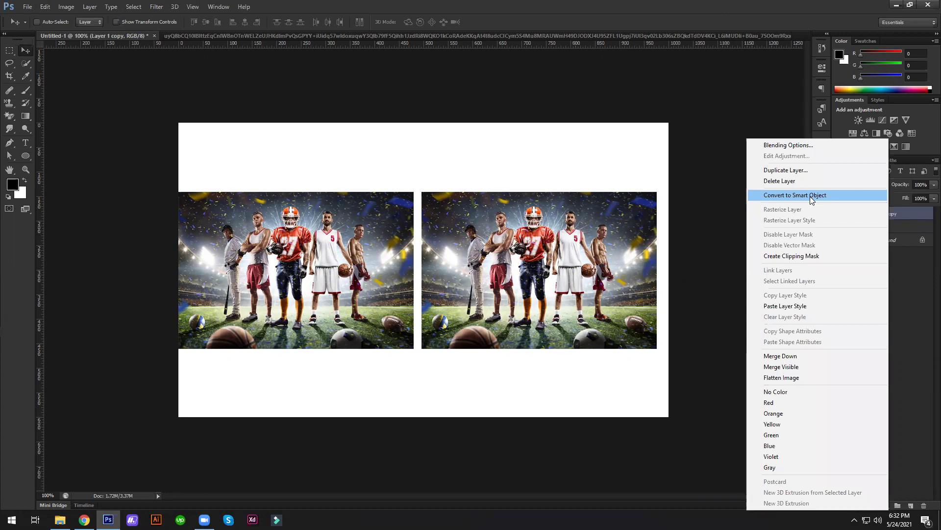
pyautogui.click(811, 195)
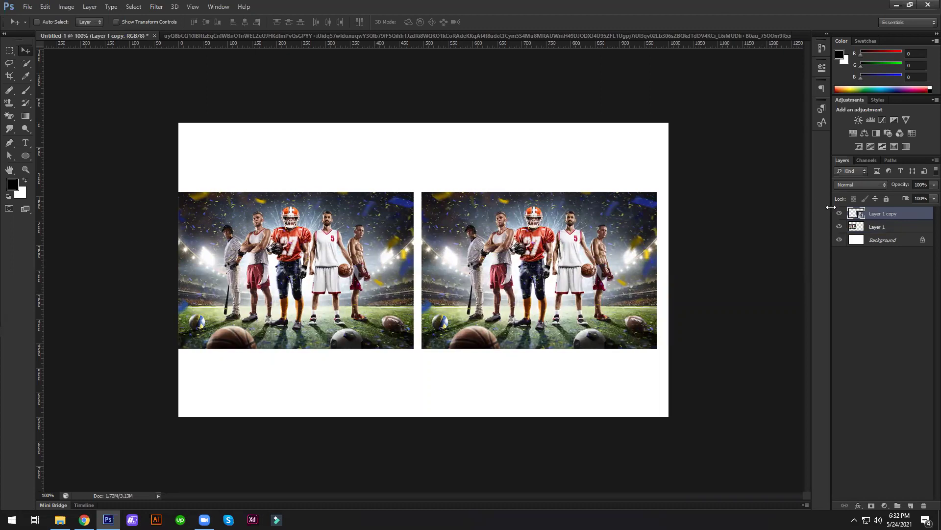
# - Shrink the raster Layer 1 photo to about a fifth, then enlarge it back to full size
pyautogui.hotkey('alt', '[')
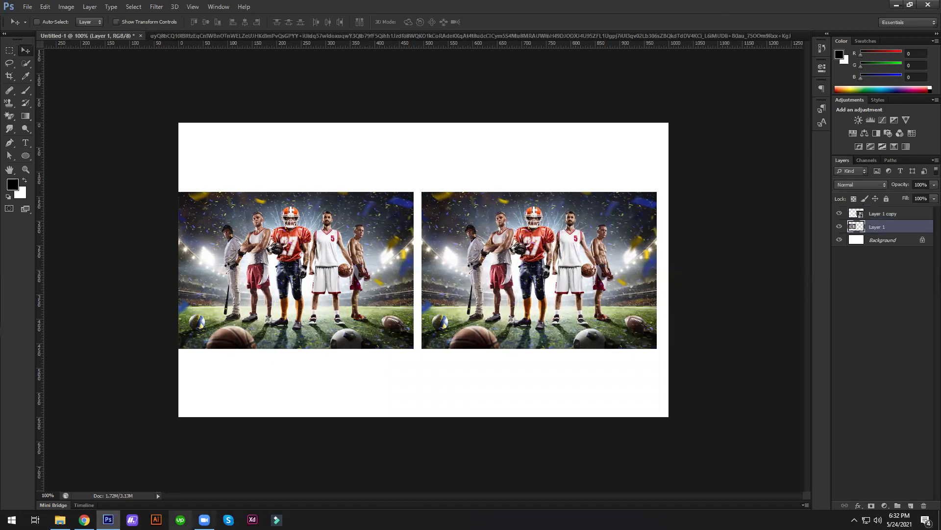
pyautogui.hotkey('ctrl', 't')
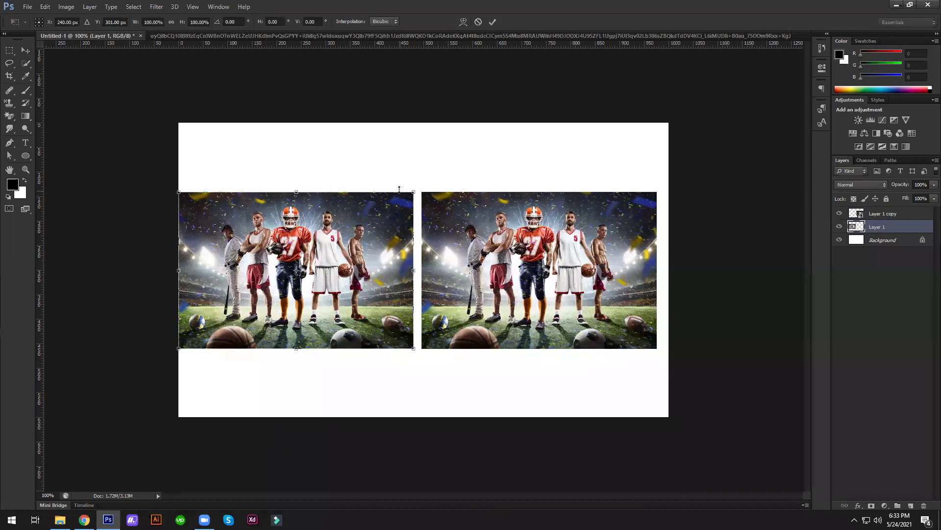
pyautogui.moveTo(414, 192)
pyautogui.mouseDown()
pyautogui.moveTo(347, 298)
pyautogui.moveTo(340, 293)
pyautogui.mouseUp()
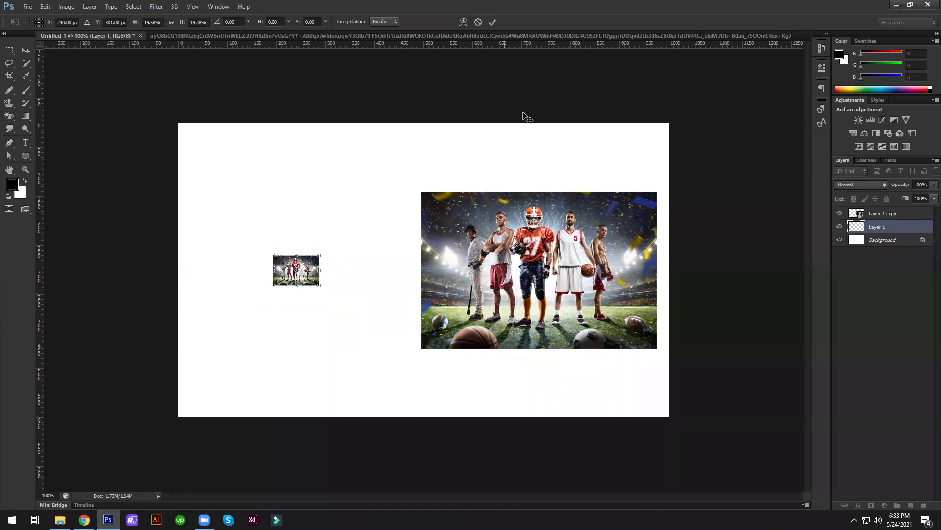
pyautogui.press('Return')
pyautogui.hotkey('ctrl', 't')
pyautogui.moveTo(320, 255); pyautogui.dragTo(411, 177)
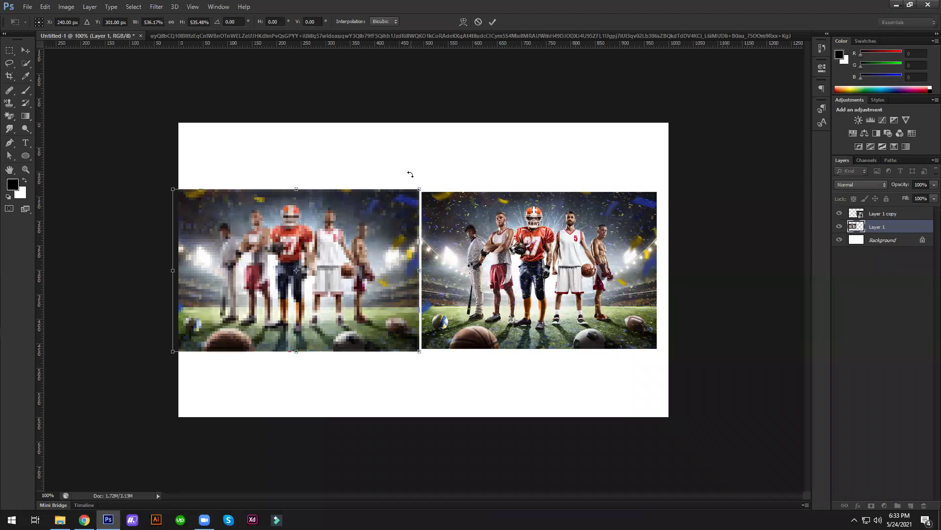
pyautogui.press('Return')
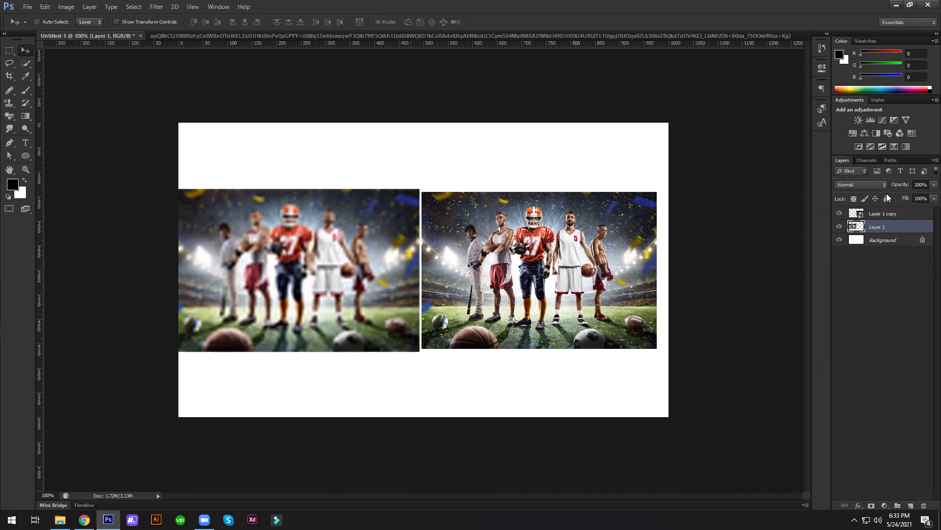
# - Shrink and re-enlarge the Layer 1 copy smart object, which stays sharp, then delete that layer
pyautogui.click(892, 214)
pyautogui.hotkey('ctrl', 't')
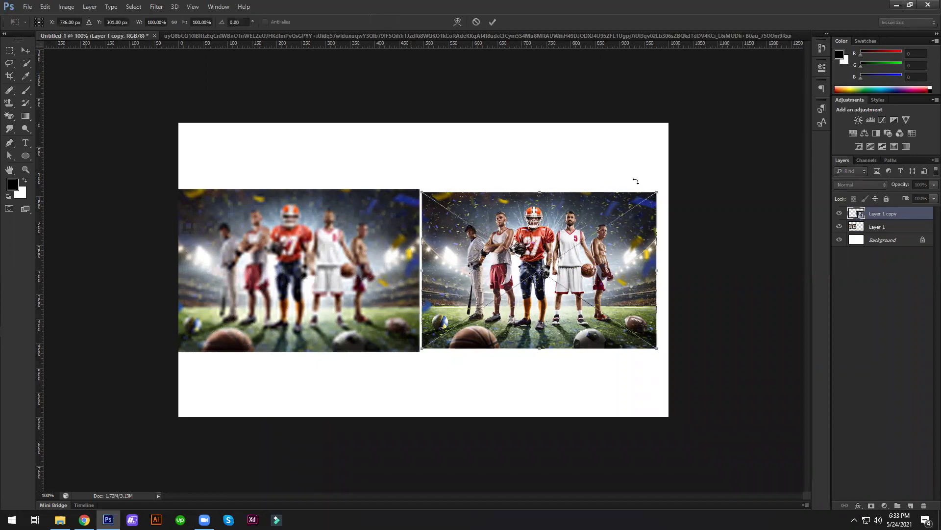
pyautogui.moveTo(657, 190); pyautogui.dragTo(648, 264)
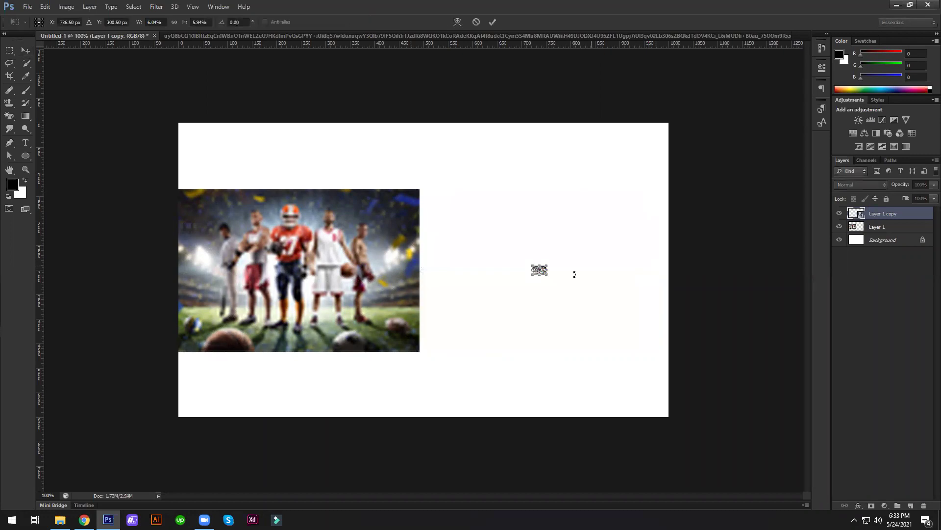
pyautogui.moveTo(655, 190); pyautogui.dragTo(692, 160)
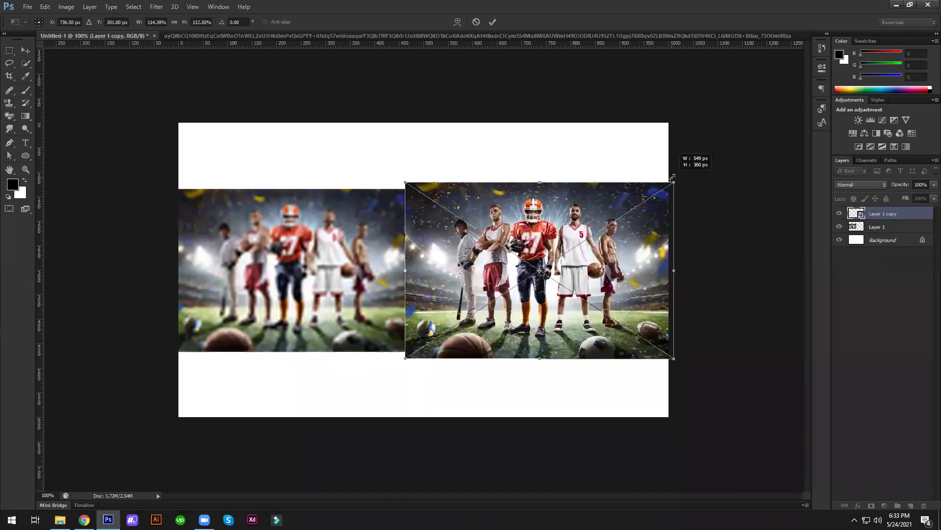
pyautogui.press('Return')
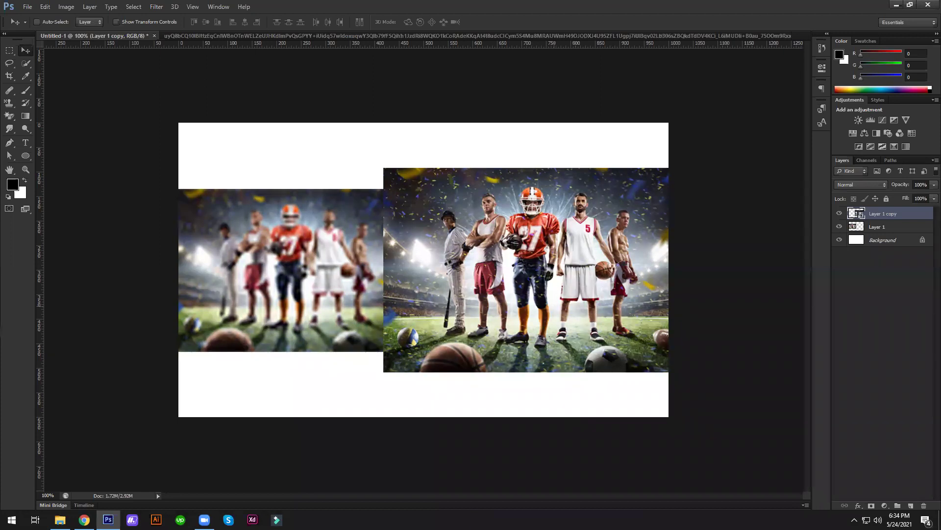
pyautogui.press('Delete')
pyautogui.press('Delete')
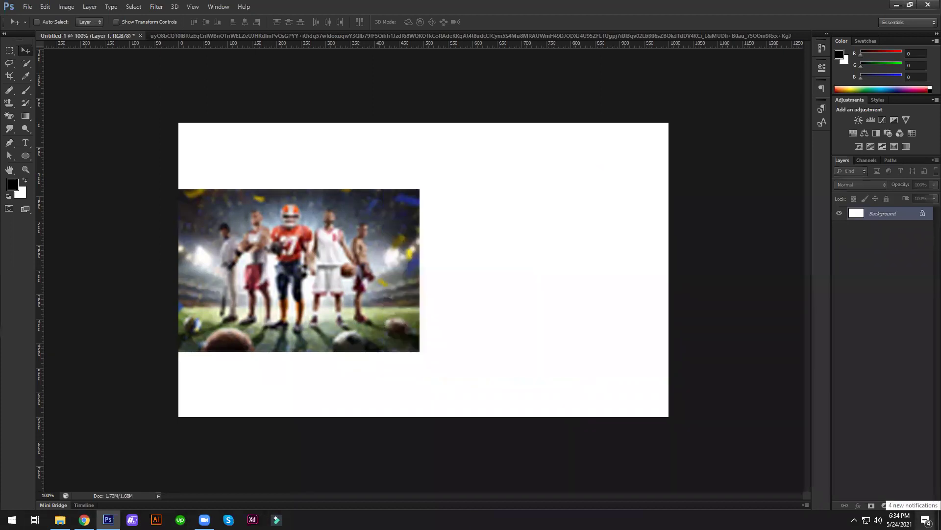
# - Draw a black rectangle bar near the upper left and duplicate it into a stack of five
pyautogui.click(25, 155)
pyautogui.rightClick(29, 154)
pyautogui.click(54, 154)
pyautogui.moveTo(238, 180)
pyautogui.mouseDown()
pyautogui.moveTo(418, 174)
pyautogui.moveTo(380, 188)
pyautogui.moveTo(339, 242)
pyautogui.moveTo(339, 235)
pyautogui.mouseUp()
pyautogui.press('v')
pyautogui.moveTo(338, 234); pyautogui.dragTo(349, 347)
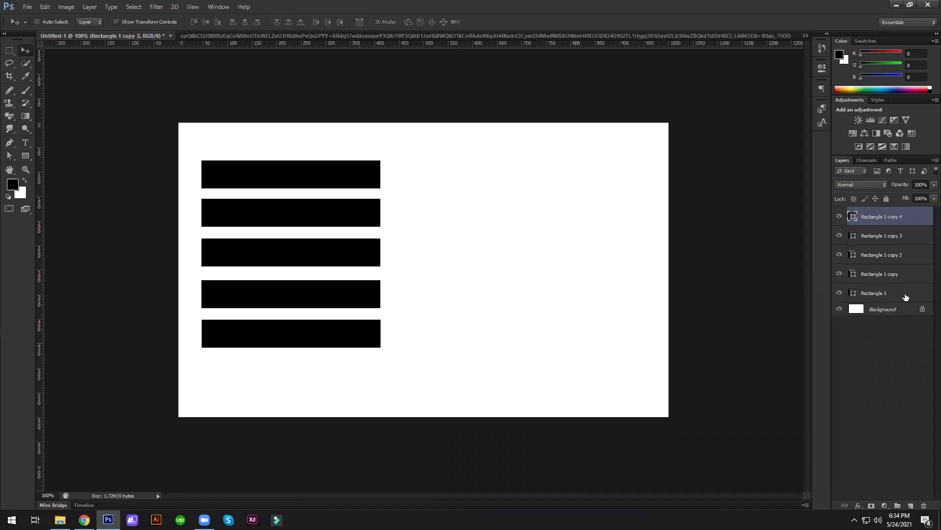
# - Link the five rectangle layers and move the linked bars together across the canvas
pyautogui.keyDown('shift'); pyautogui.click(882, 292); pyautogui.keyUp('shift')
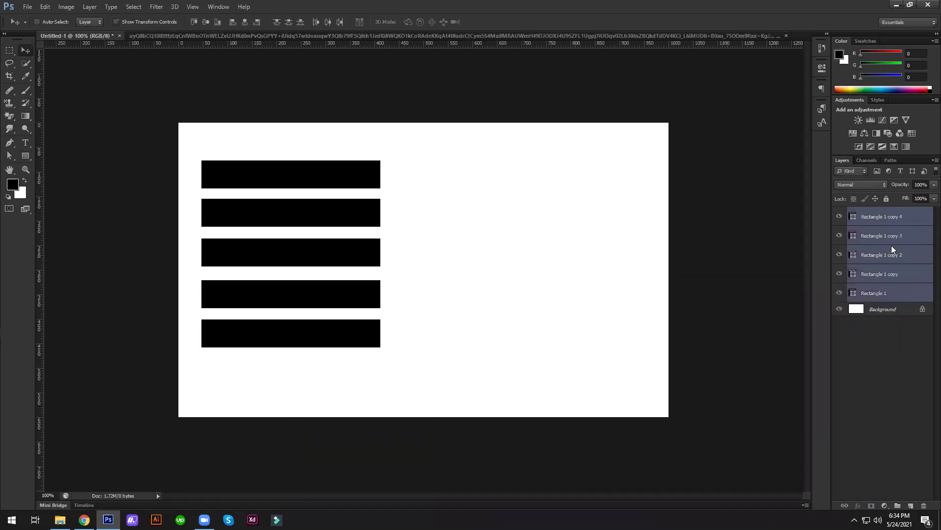
pyautogui.rightClick(892, 245)
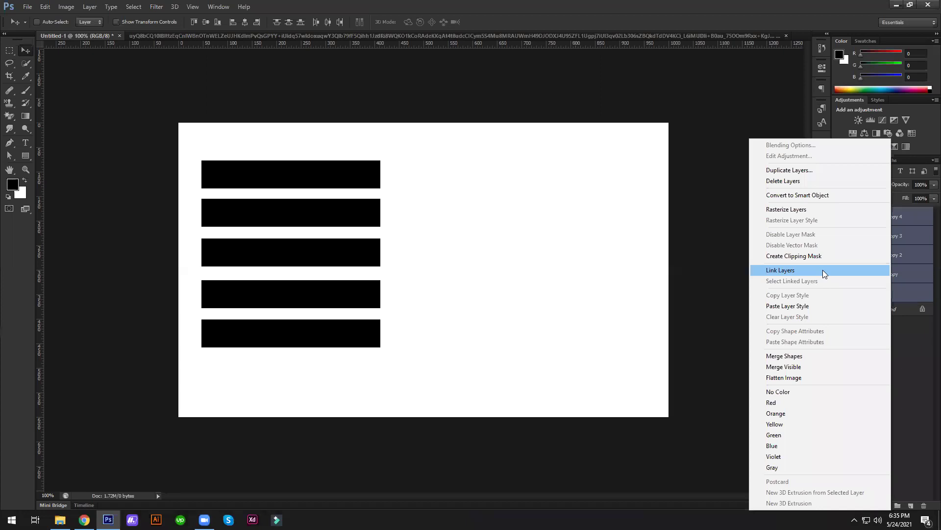
pyautogui.click(824, 273)
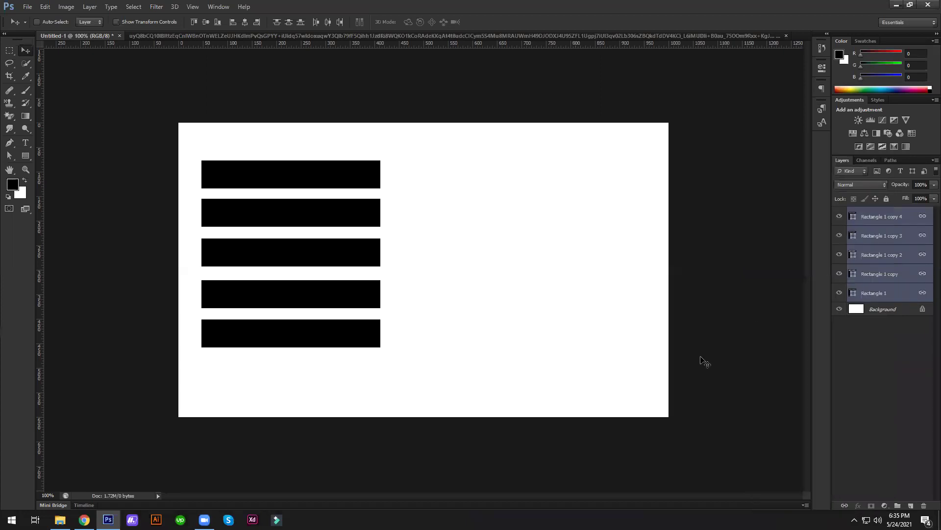
pyautogui.click(886, 220)
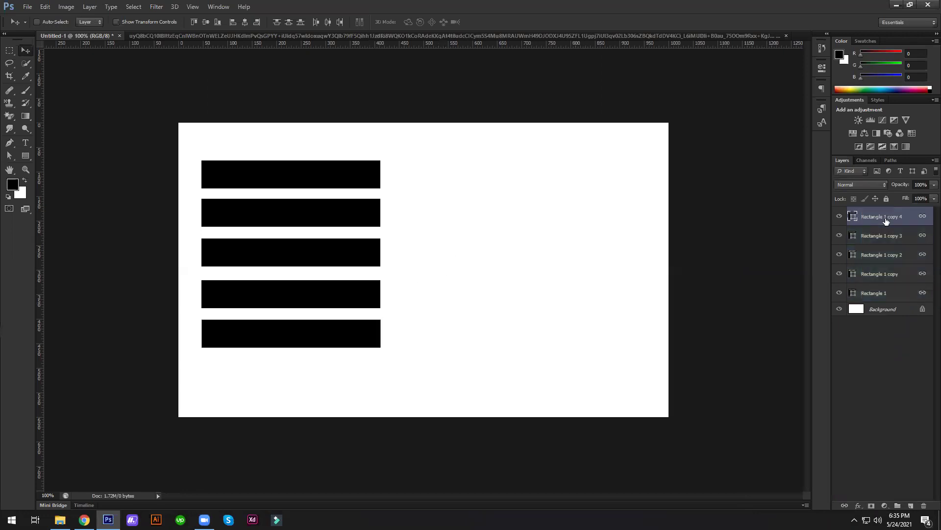
pyautogui.moveTo(337, 199)
pyautogui.mouseDown()
pyautogui.moveTo(342, 186)
pyautogui.moveTo(429, 177)
pyautogui.moveTo(330, 282)
pyautogui.moveTo(512, 267)
pyautogui.moveTo(366, 177)
pyautogui.moveTo(381, 196)
pyautogui.moveTo(450, 172)
pyautogui.moveTo(427, 206)
pyautogui.moveTo(424, 196)
pyautogui.moveTo(391, 192)
pyautogui.mouseUp()
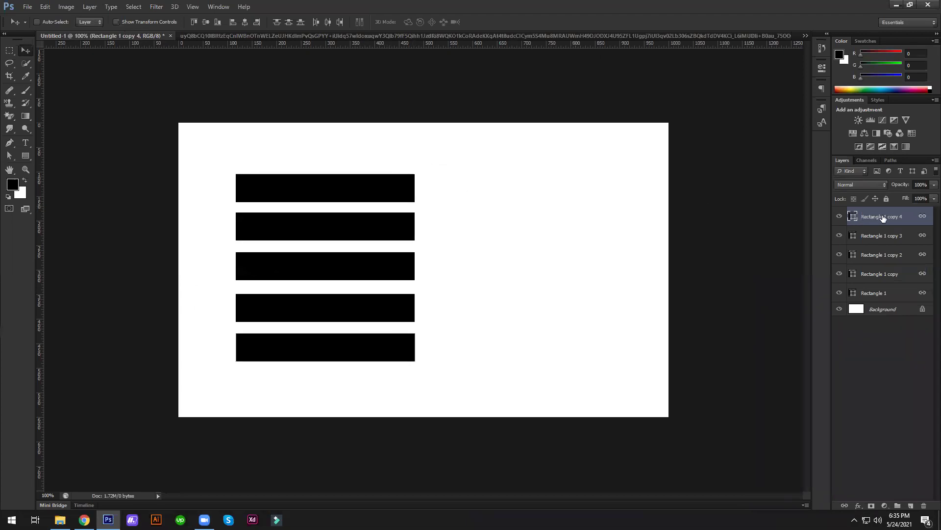
# - Delete the bottom bar and fill Rectangle 1 copy 3 with red
pyautogui.press('Delete')
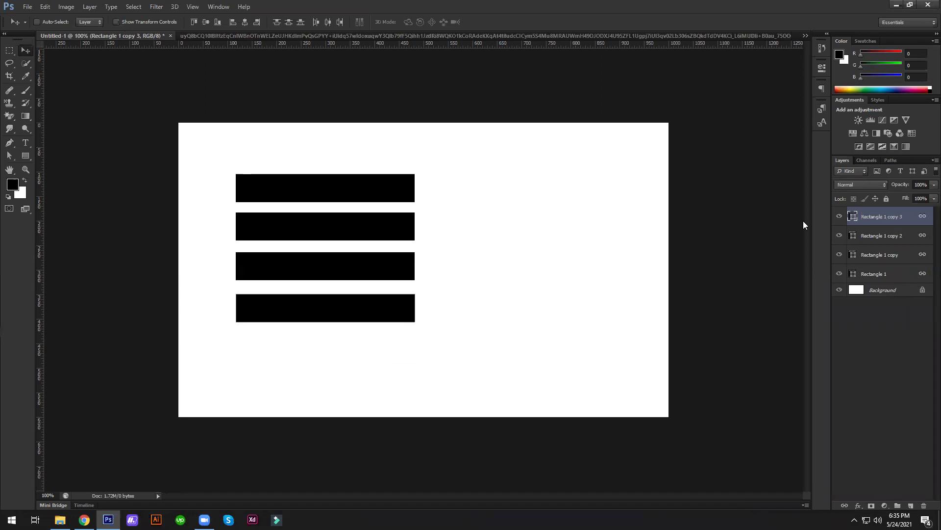
pyautogui.doubleClick(853, 217)
pyautogui.click(751, 136)
pyautogui.click(855, 125)
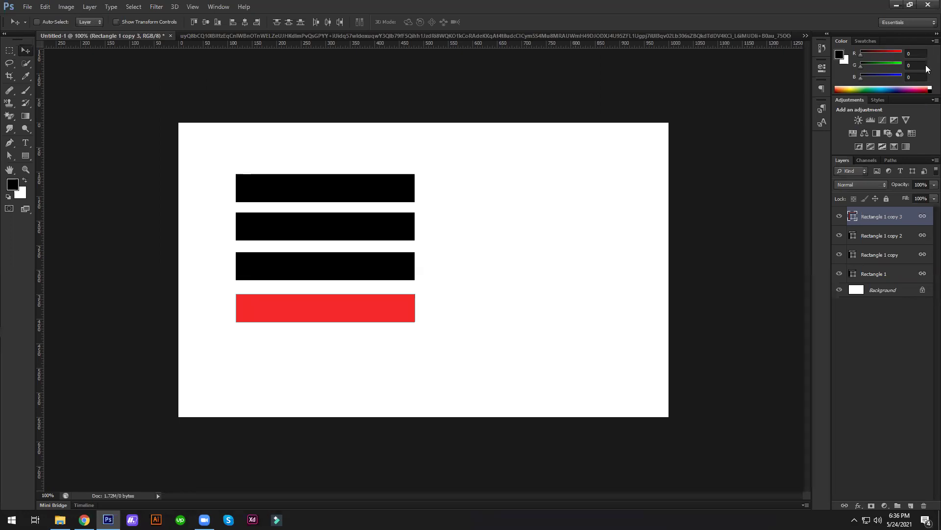
# - Select all four rectangle layers and apply Unlink Layers to them
pyautogui.keyDown('shift'); pyautogui.click(905, 276); pyautogui.keyUp('shift')
pyautogui.rightClick(906, 252)
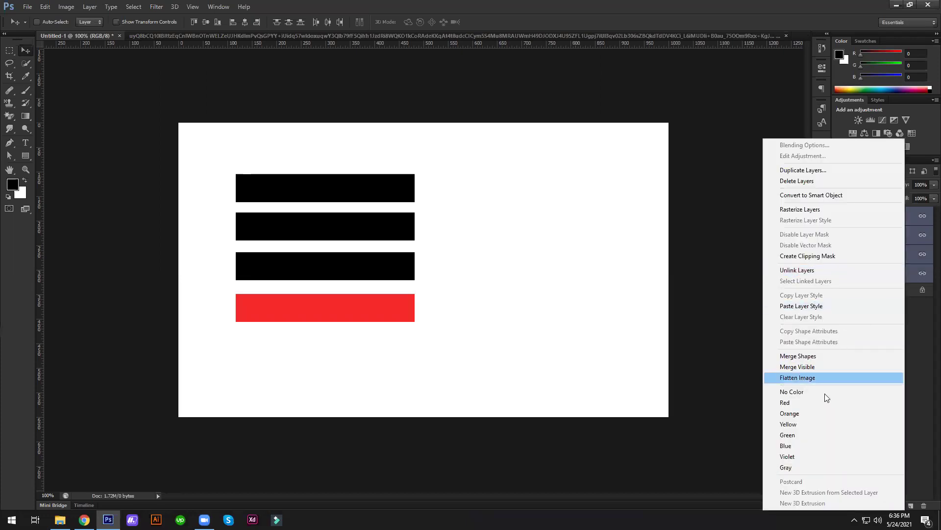
pyautogui.click(830, 271)
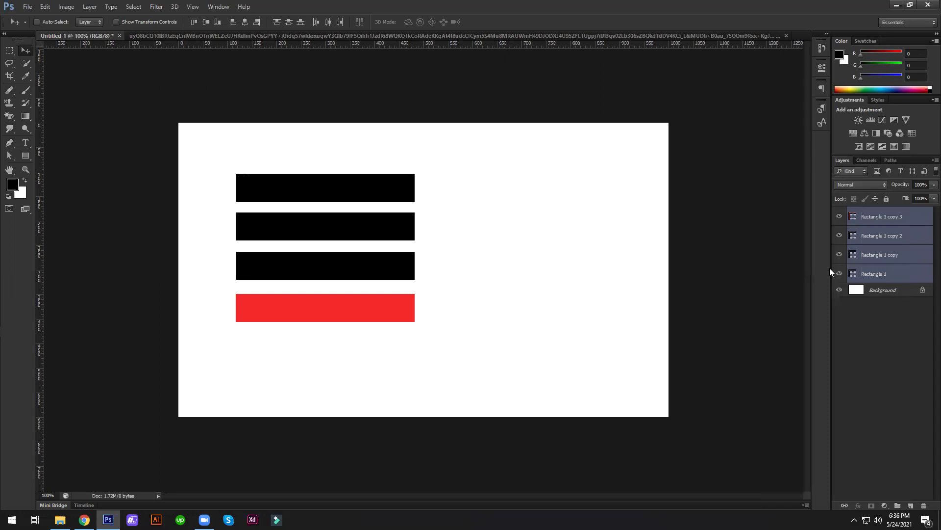
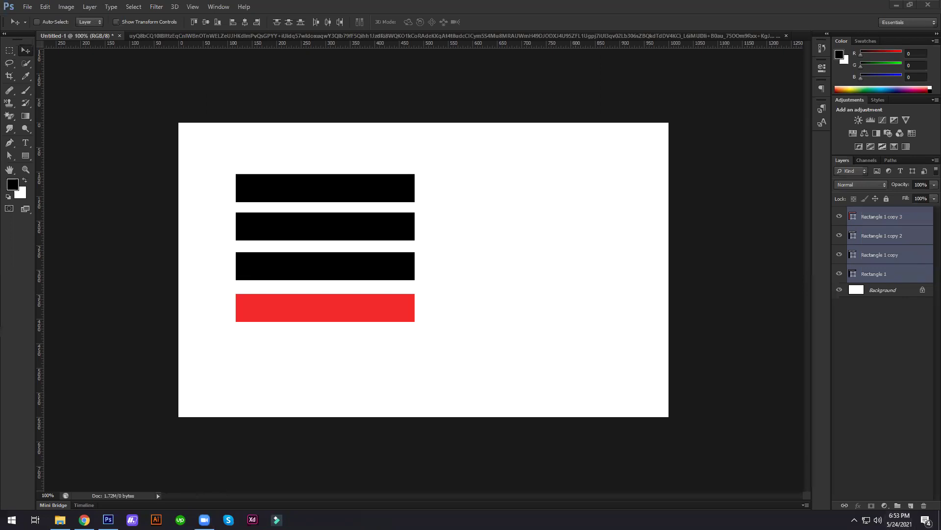
# - Check the clock, then delete the four rectangle layers and close the second document tab
pyautogui.click(899, 519)
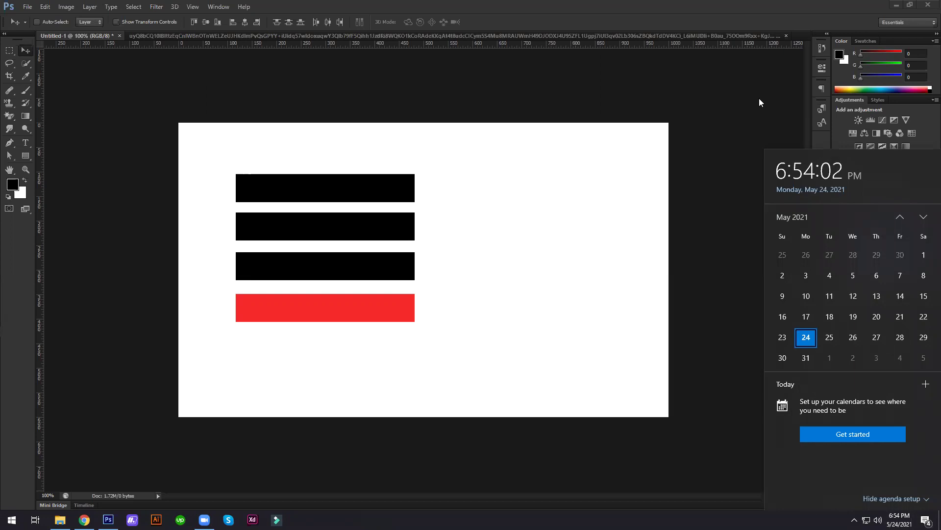
pyautogui.click(666, 20)
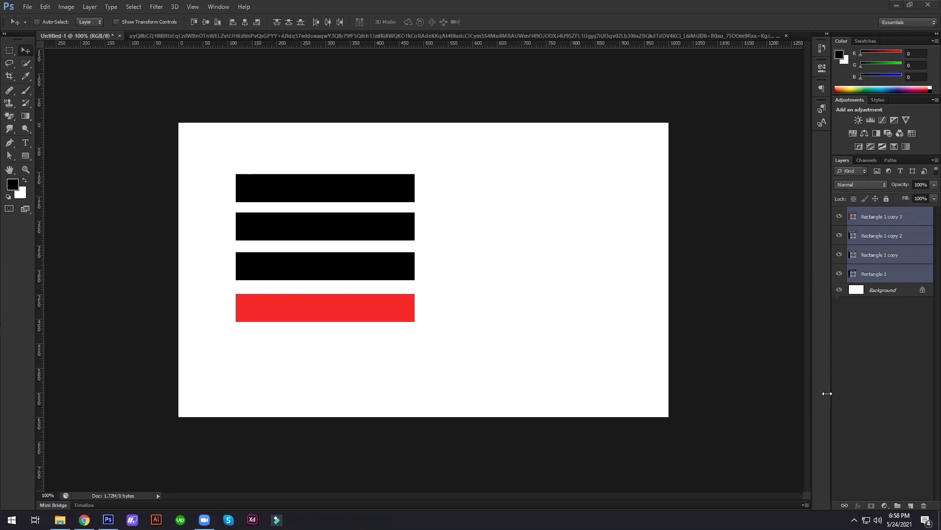
pyautogui.click(647, 22)
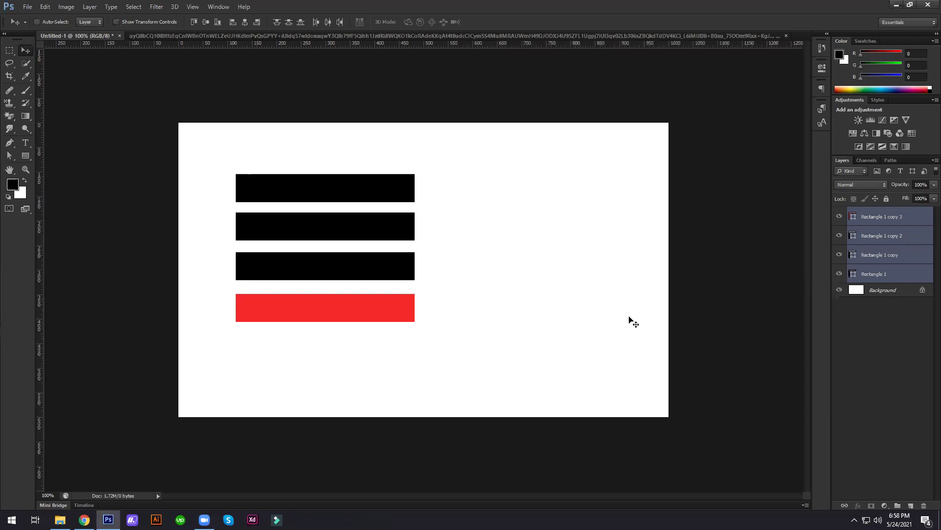
pyautogui.press('Delete')
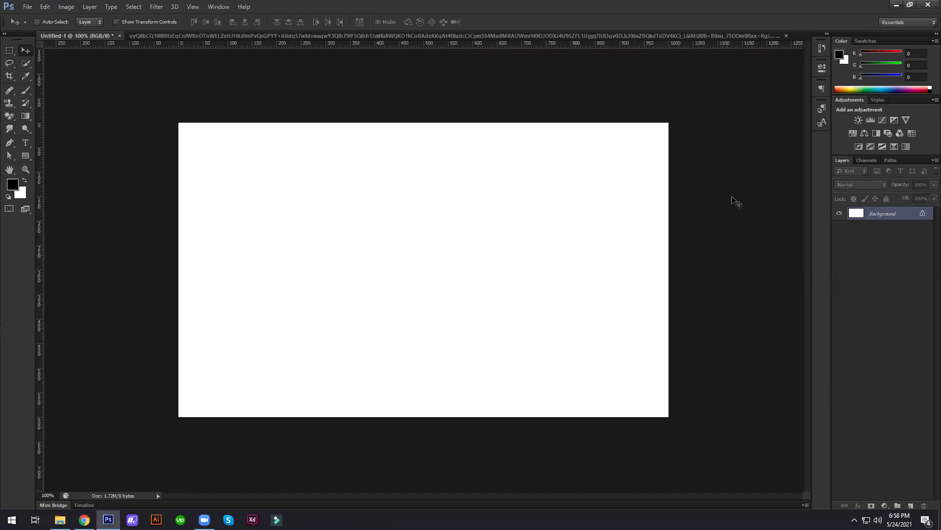
pyautogui.click(787, 35)
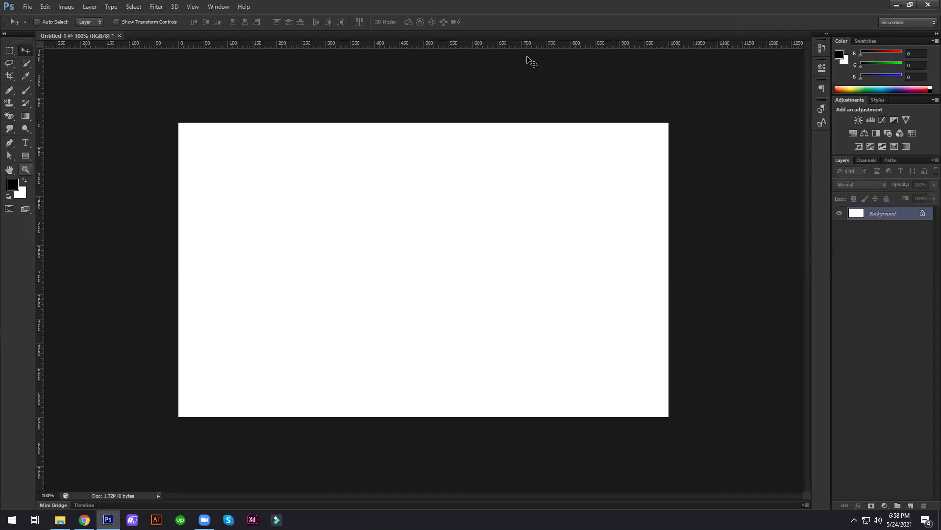
# - Draw a 67×149 px black rectangle, duplicate it to the right, and select all four rectangle layers
pyautogui.click(26, 155)
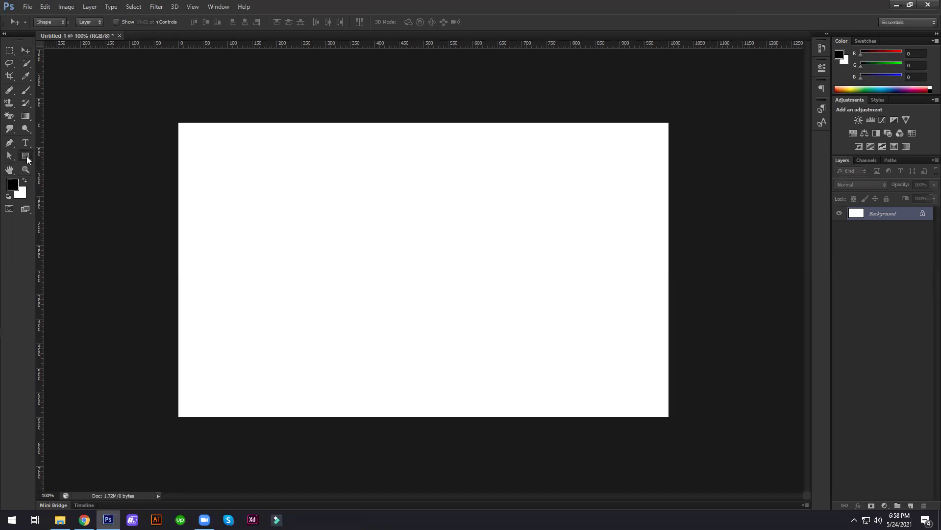
pyautogui.rightClick(26, 155)
pyautogui.click(63, 155)
pyautogui.moveTo(220, 187)
pyautogui.mouseDown()
pyautogui.moveTo(255, 269)
pyautogui.moveTo(301, 283)
pyautogui.mouseUp()
pyautogui.press('v')
pyautogui.moveTo(328, 228)
pyautogui.mouseDown()
pyautogui.moveTo(391, 233)
pyautogui.moveTo(413, 260)
pyautogui.moveTo(452, 241)
pyautogui.mouseUp()
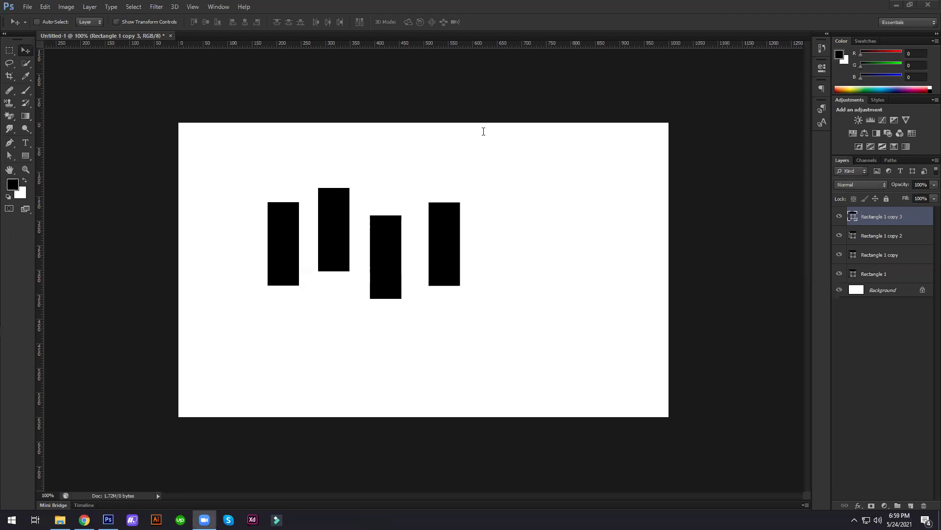
pyautogui.keyDown('shift'); pyautogui.click(898, 273); pyautogui.keyUp('shift')
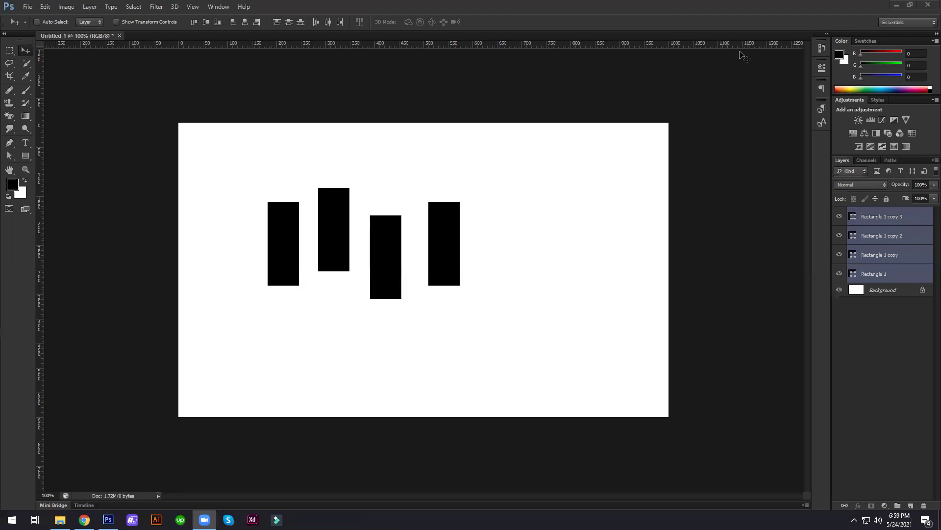
# - Rotate the four rectangles a quarter turn and nudge them slightly lower
pyautogui.hotkey('ctrl', 't')
pyautogui.moveTo(479, 182); pyautogui.dragTo(309, 145)
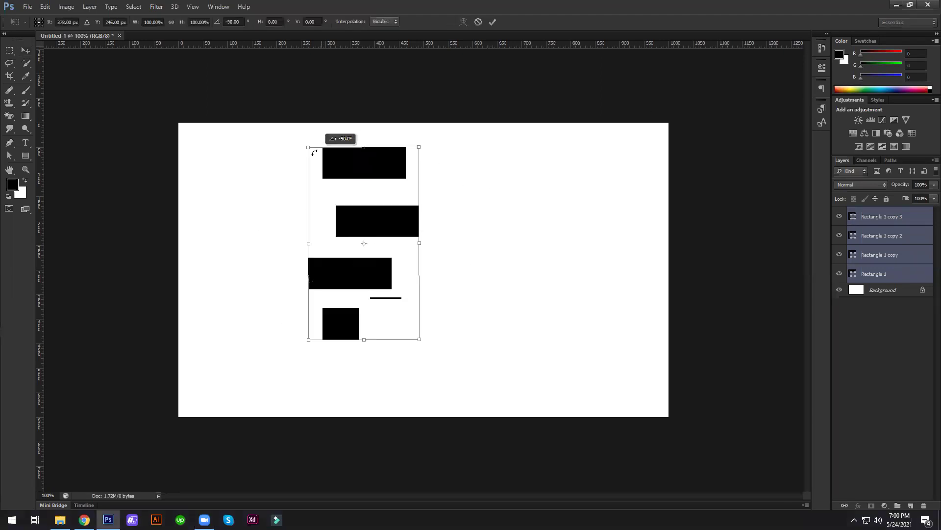
pyautogui.press('Return')
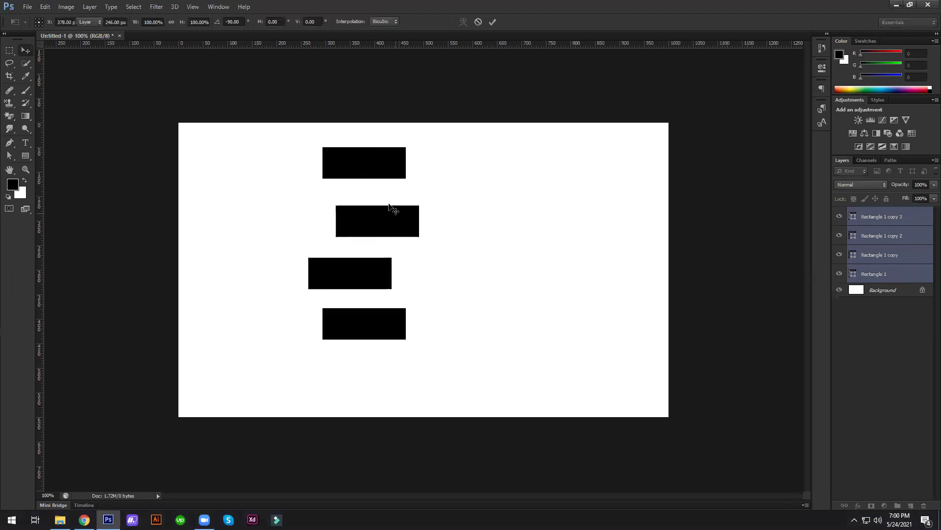
pyautogui.moveTo(394, 181); pyautogui.dragTo(395, 195)
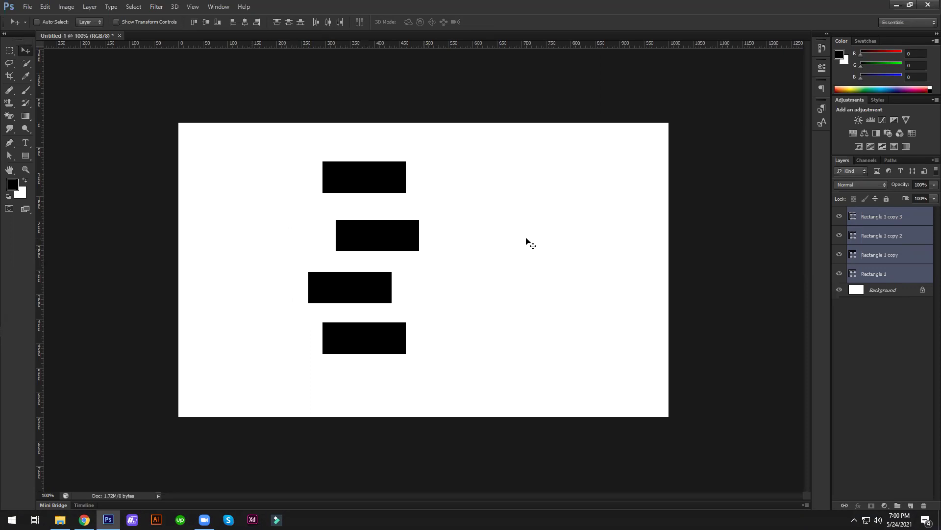
# - Try a 75° Free Transform rotation on the rectangles, then cancel it
pyautogui.hotkey('ctrl', 't')
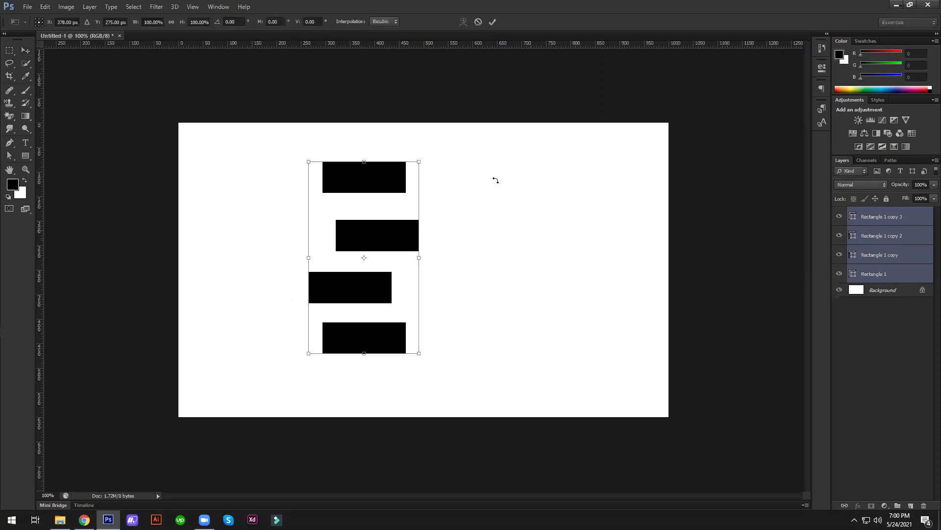
pyautogui.moveTo(555, 256); pyautogui.dragTo(535, 437)
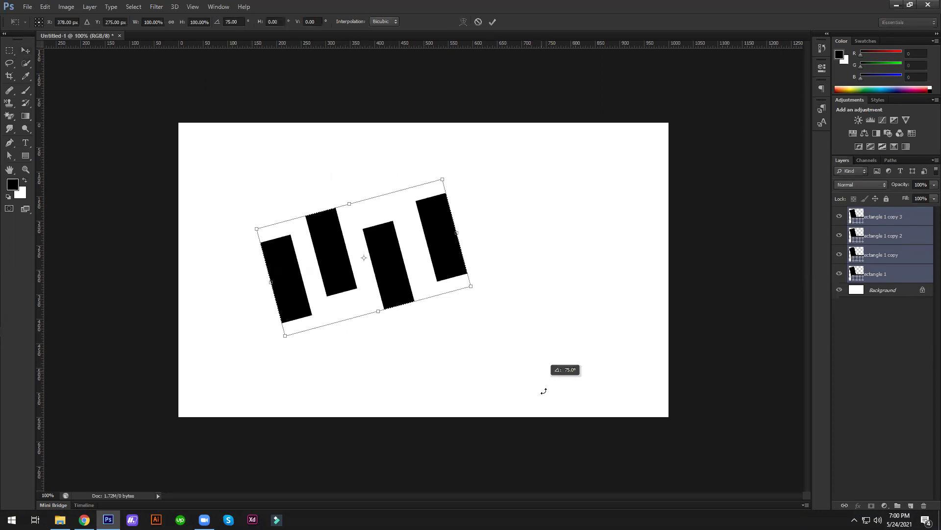
pyautogui.press('Escape')
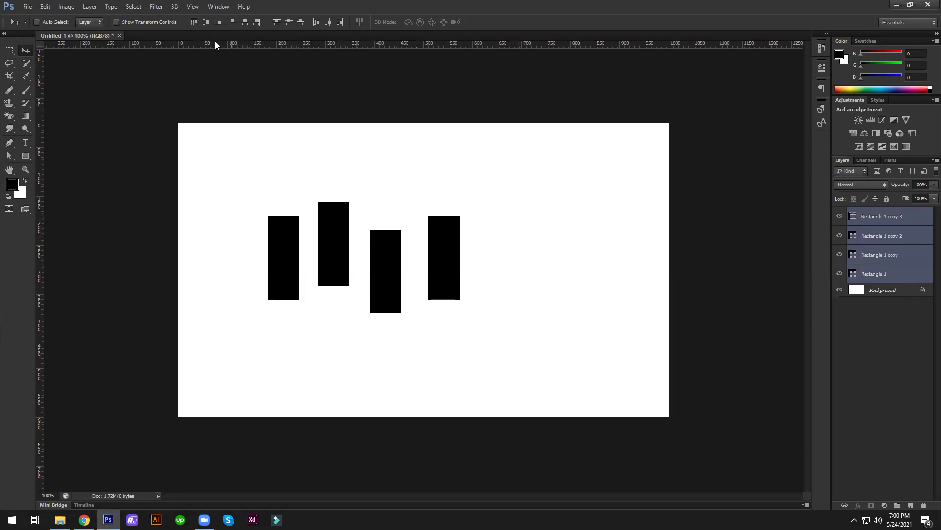
# - Try Align Top Edges and Align Vertical Centers, undoing each, then align the bottom edges
pyautogui.click(197, 24)
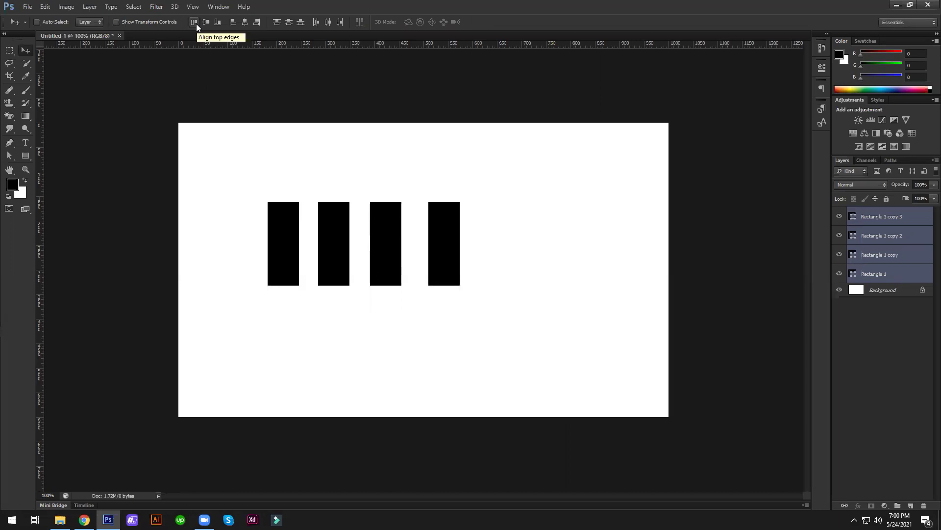
pyautogui.hotkey('ctrl', 'z')
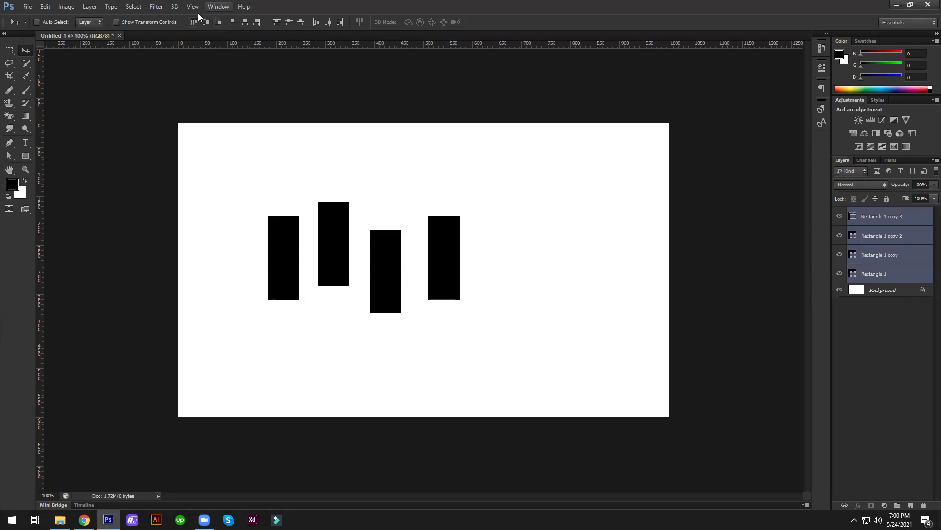
pyautogui.click(194, 22)
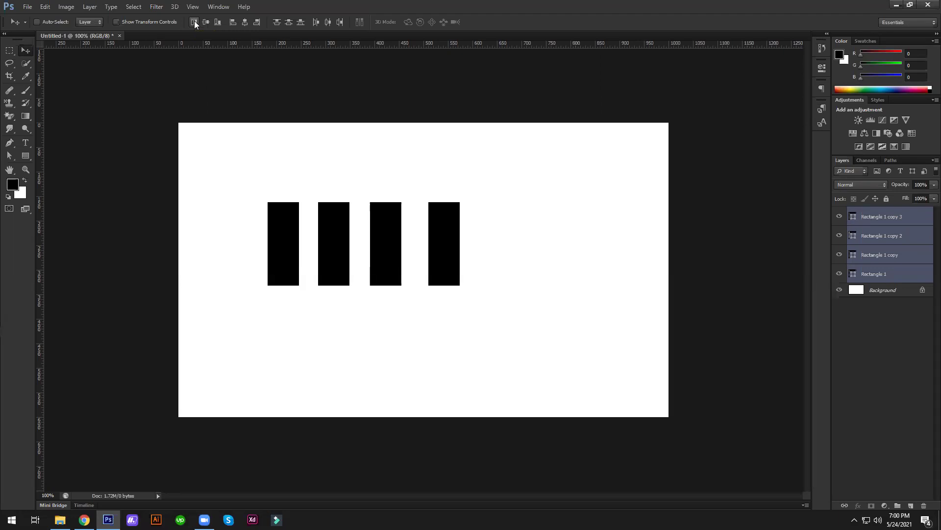
pyautogui.hotkey('ctrl', 'z')
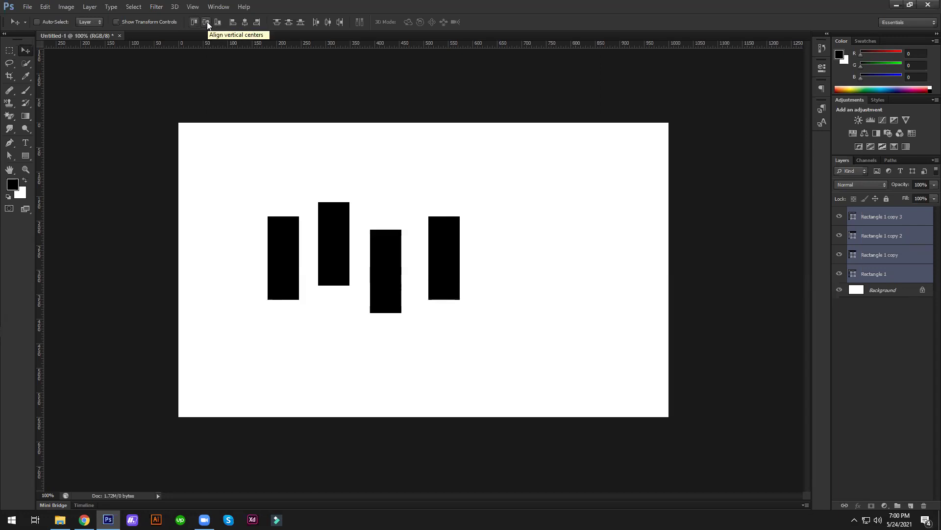
pyautogui.click(206, 23)
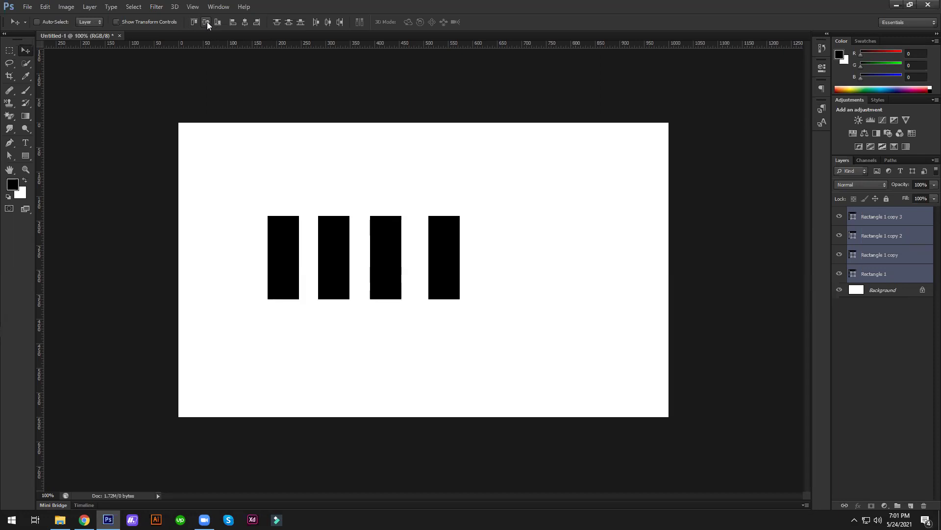
pyautogui.hotkey('ctrl', 'z')
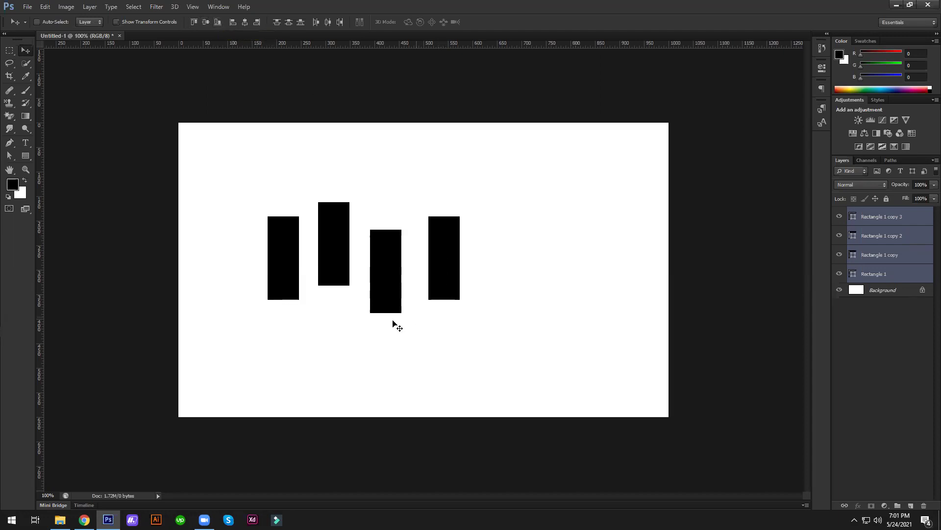
pyautogui.click(219, 23)
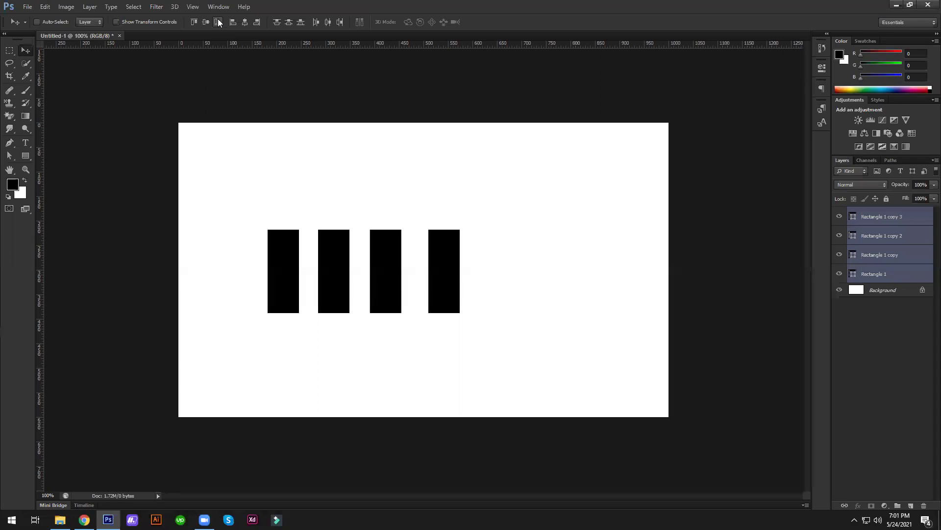
# - Undo the bottom alignment and rotate the four rectangles to lie horizontally
pyautogui.hotkey('ctrl', 'z')
pyautogui.hotkey('ctrl', 't')
pyautogui.moveTo(492, 169); pyautogui.dragTo(288, 122)
pyautogui.press('Escape')
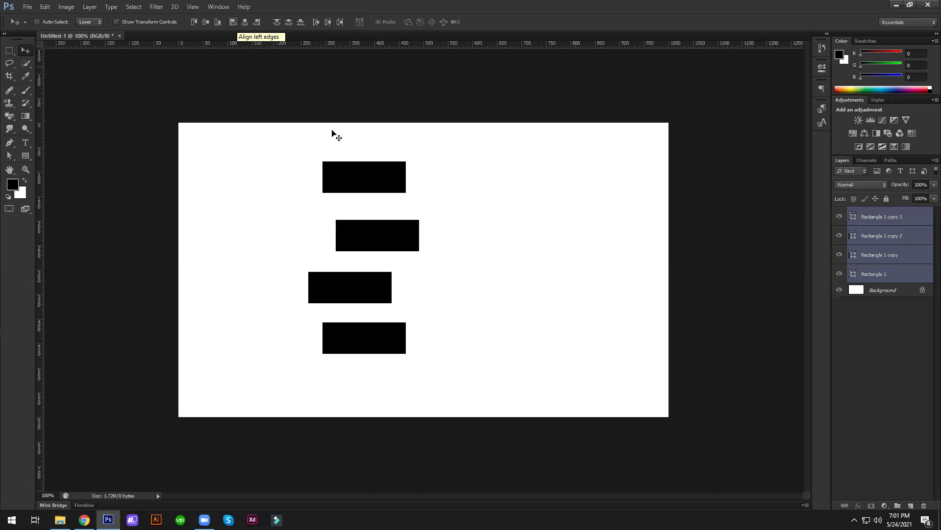
# - Try Align Left Edges, Horizontal Centers and Right Edges on the bars, undoing each
pyautogui.click(233, 22)
pyautogui.click(248, 22)
pyautogui.click(248, 21)
pyautogui.hotkey('ctrl', 'z')
pyautogui.click(248, 22)
pyautogui.hotkey('ctrl', 'z')
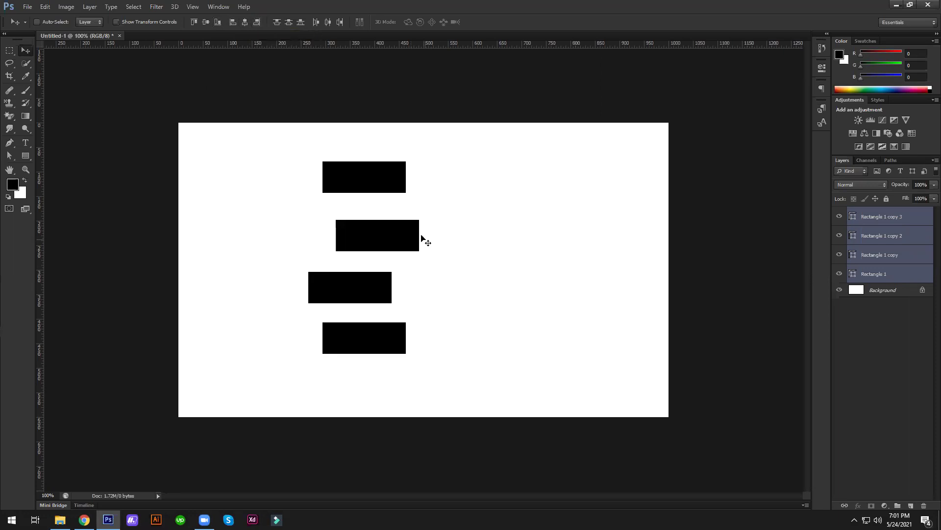
pyautogui.click(257, 22)
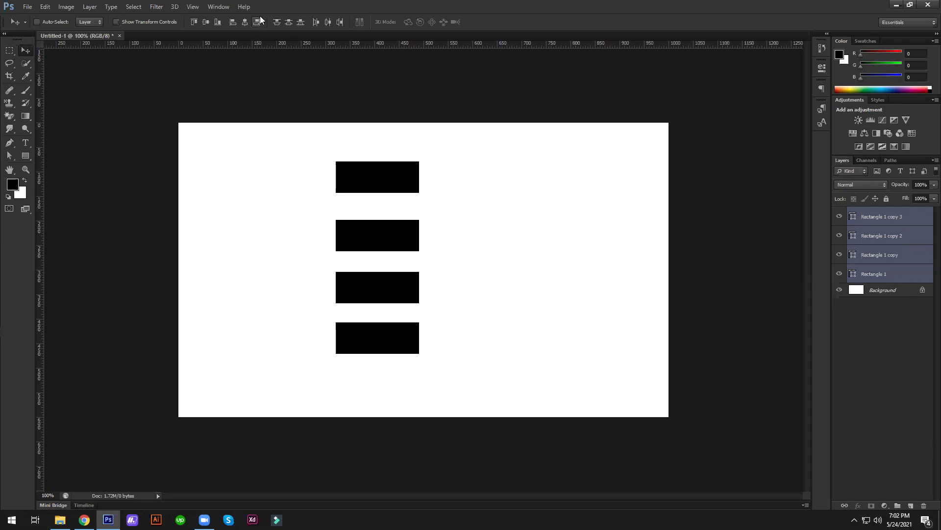
pyautogui.hotkey('ctrl', 'z')
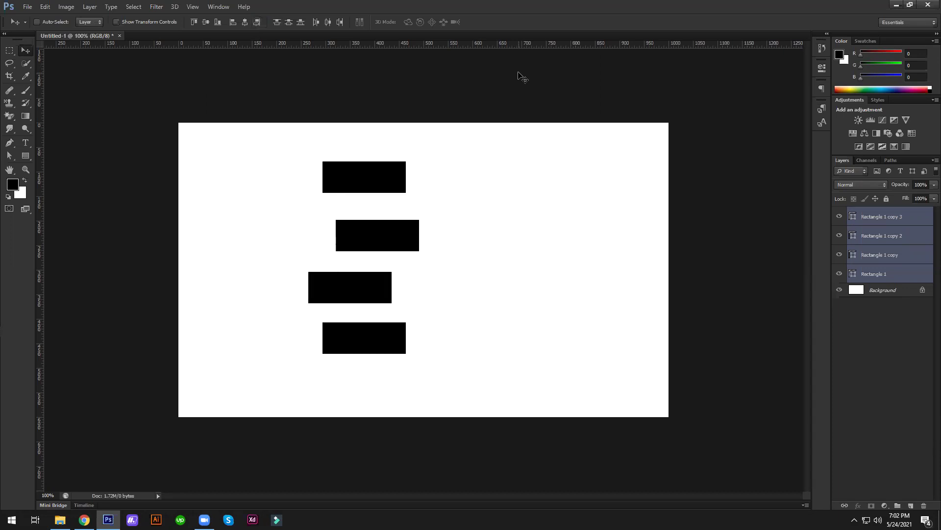
# - Center the bars horizontally, then try Distribute Vertical Centers and undo it twice
pyautogui.hotkey('ctrl', 't')
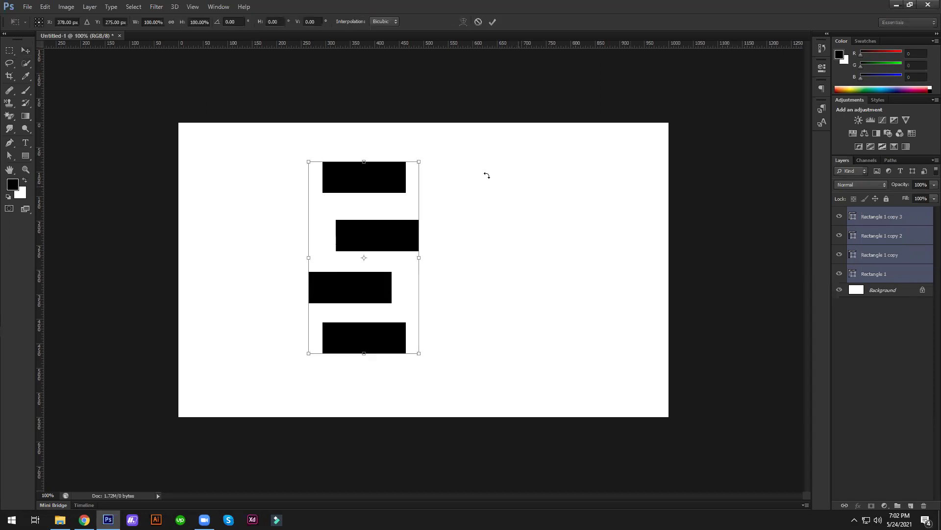
pyautogui.press('Return')
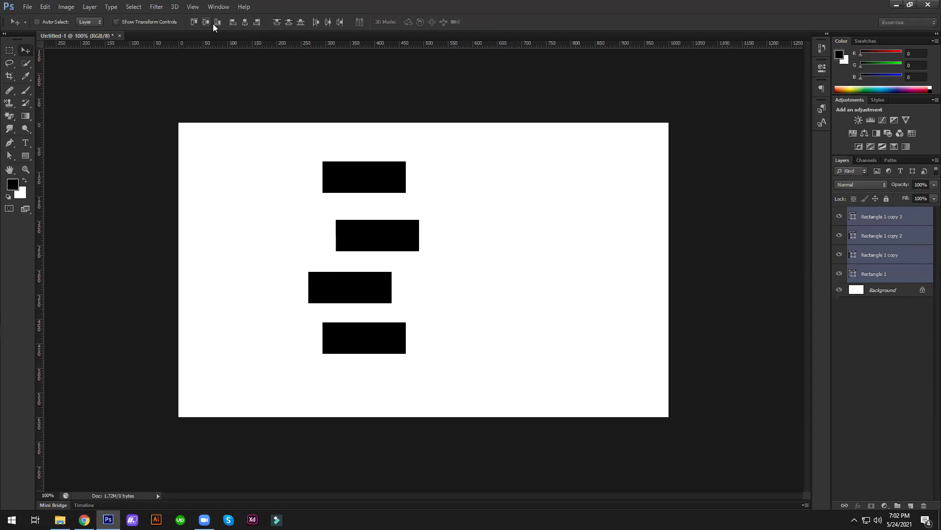
pyautogui.click(244, 23)
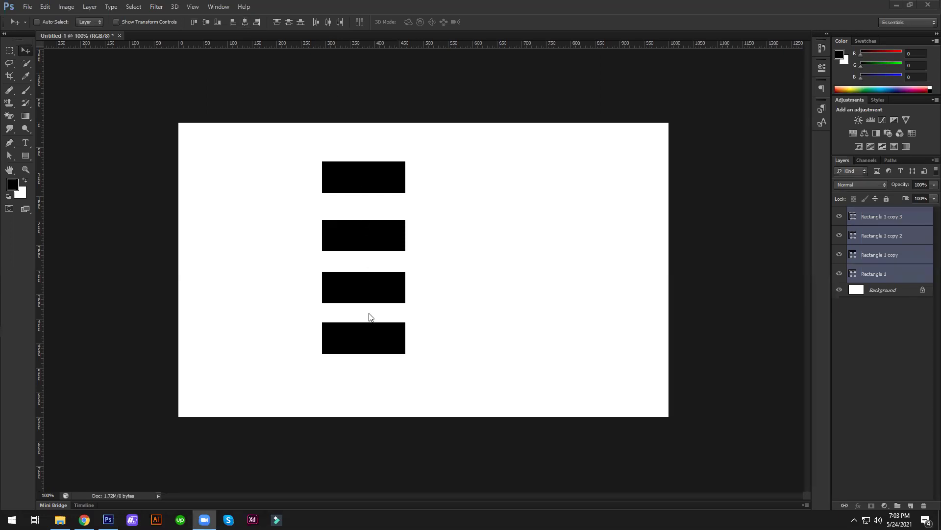
pyautogui.click(288, 23)
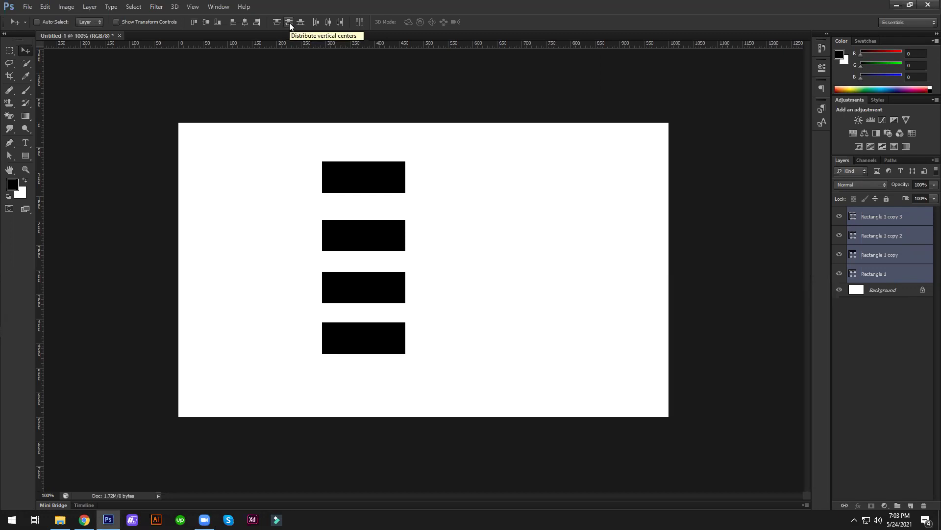
pyautogui.click(289, 21)
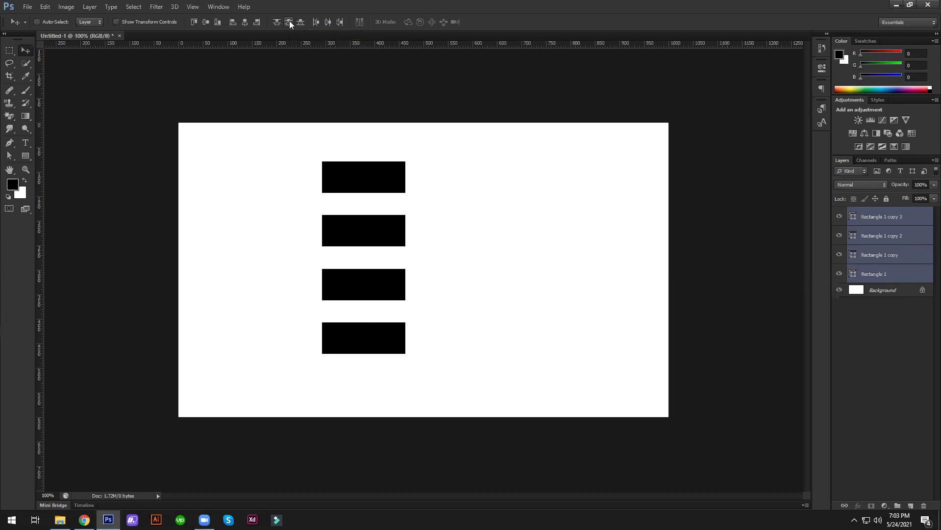
pyautogui.hotkey('ctrl', 'z')
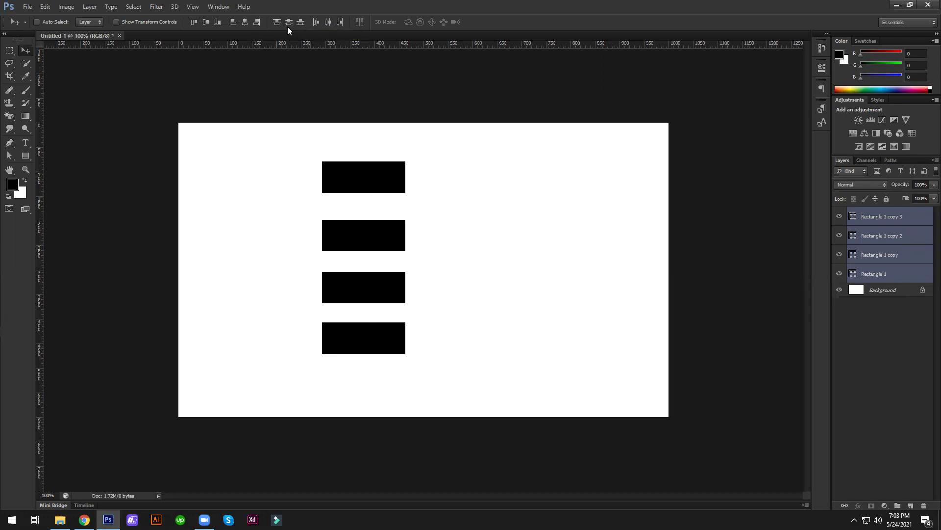
pyautogui.click(289, 22)
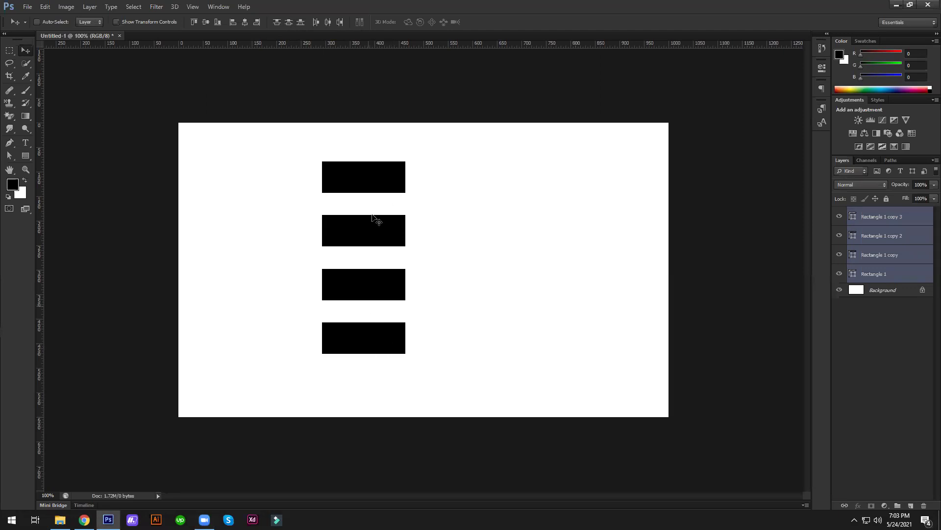
pyautogui.hotkey('ctrl', 'z')
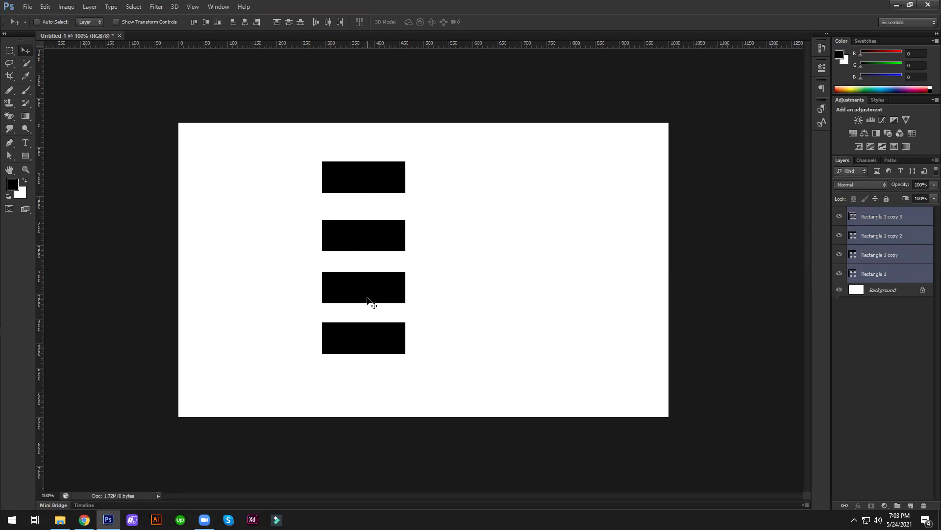
# - Rotate the four rectangles −90° back into upright vertical bars
pyautogui.hotkey('ctrl', 't')
pyautogui.moveTo(463, 244); pyautogui.dragTo(361, 186)
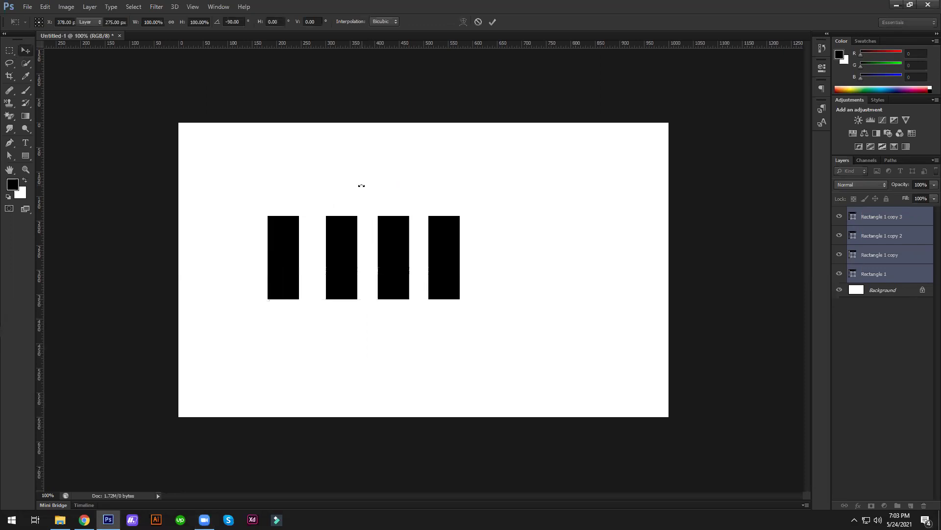
pyautogui.press('Return')
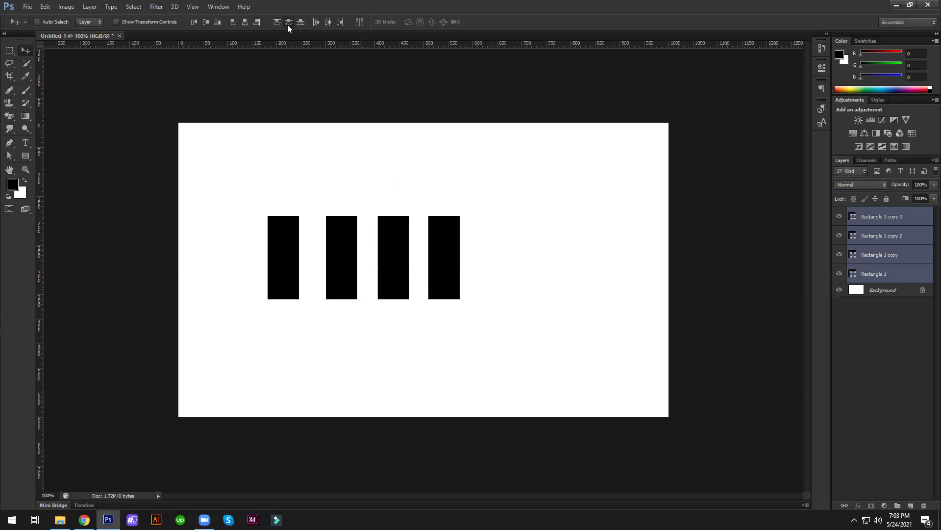
# - Space the bars evenly, delete them, and drag the IMG_6262 saree photo from the desktop into Photoshop
pyautogui.click(329, 21)
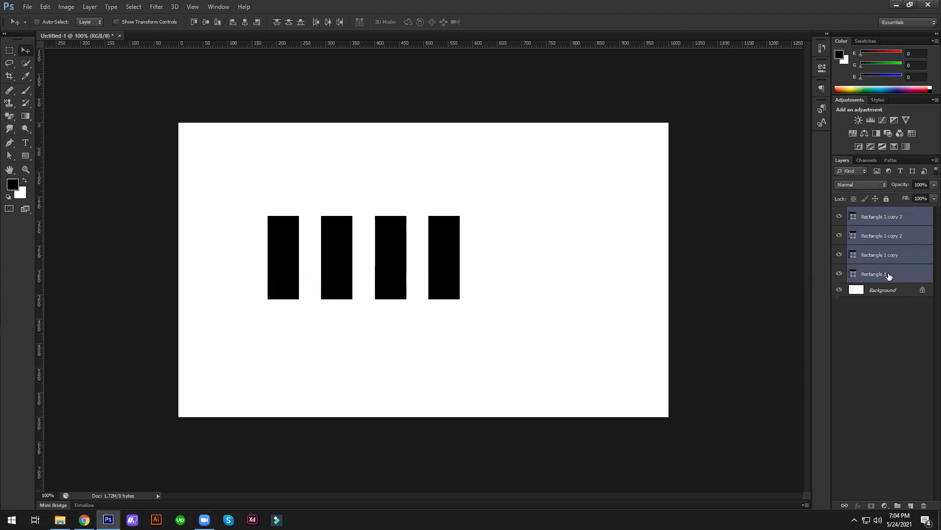
pyautogui.press('Delete')
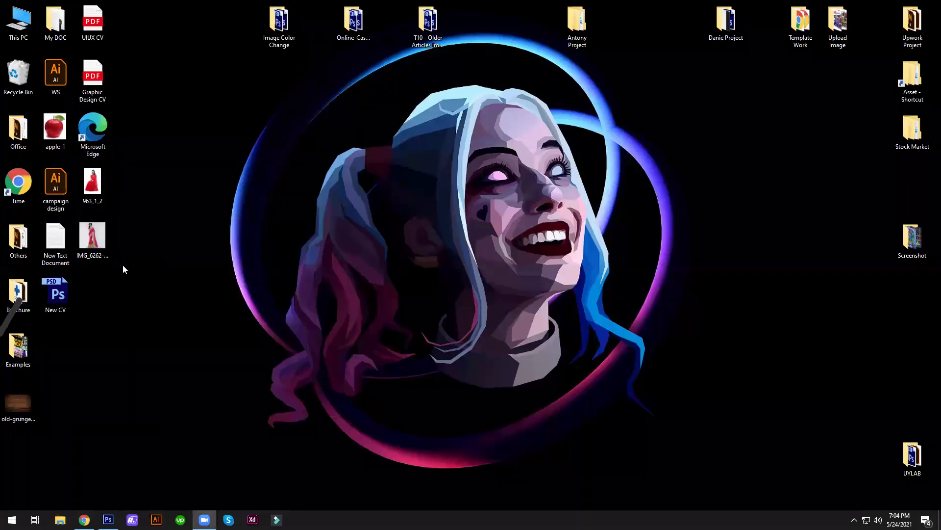
pyautogui.click(109, 200)
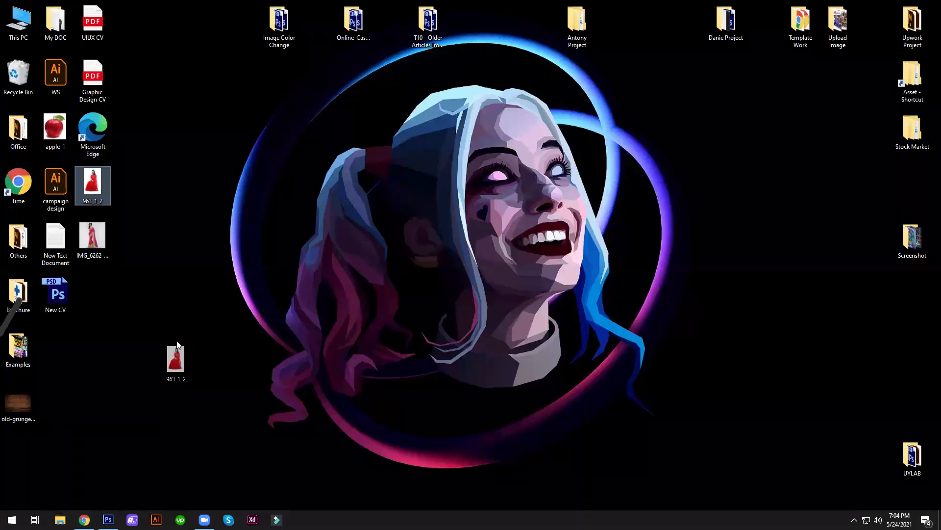
pyautogui.moveTo(177, 343); pyautogui.dragTo(164, 235)
pyautogui.moveTo(92, 236)
pyautogui.mouseDown()
pyautogui.moveTo(105, 517)
pyautogui.moveTo(368, 278)
pyautogui.mouseUp()
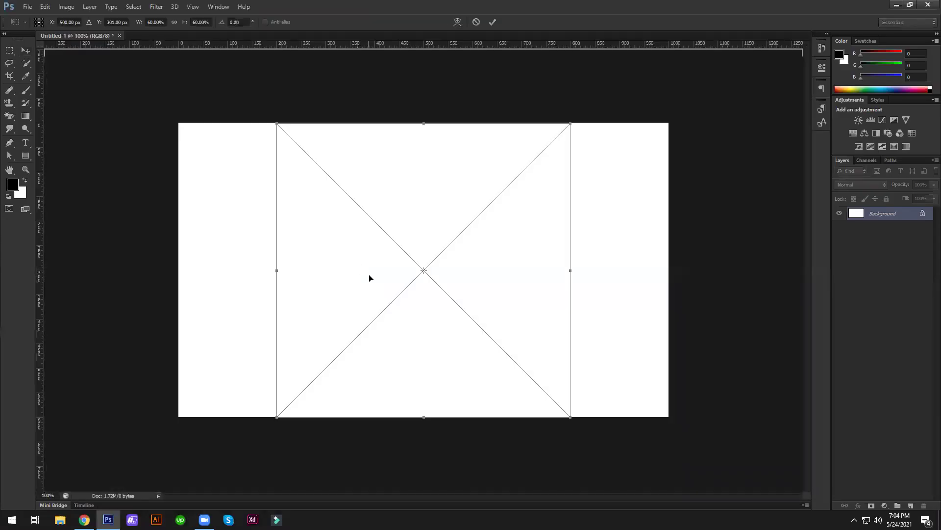
# - Place the saree photo, rasterize its layer, and move it toward the canvas's left side
pyautogui.press('Return')
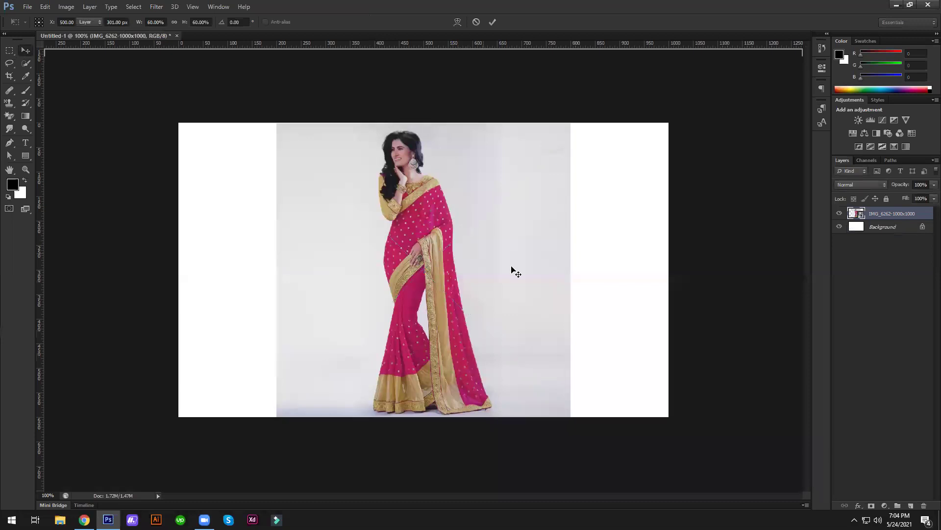
pyautogui.rightClick(887, 213)
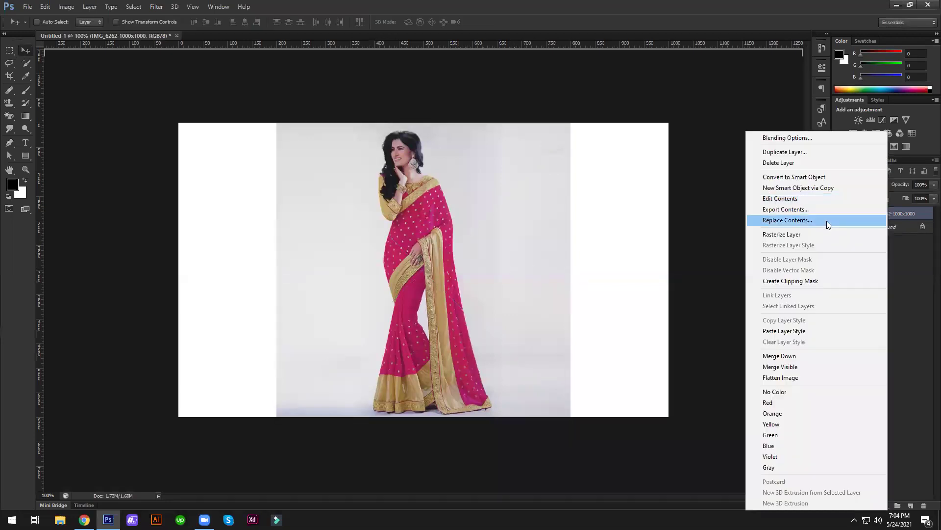
pyautogui.click(817, 237)
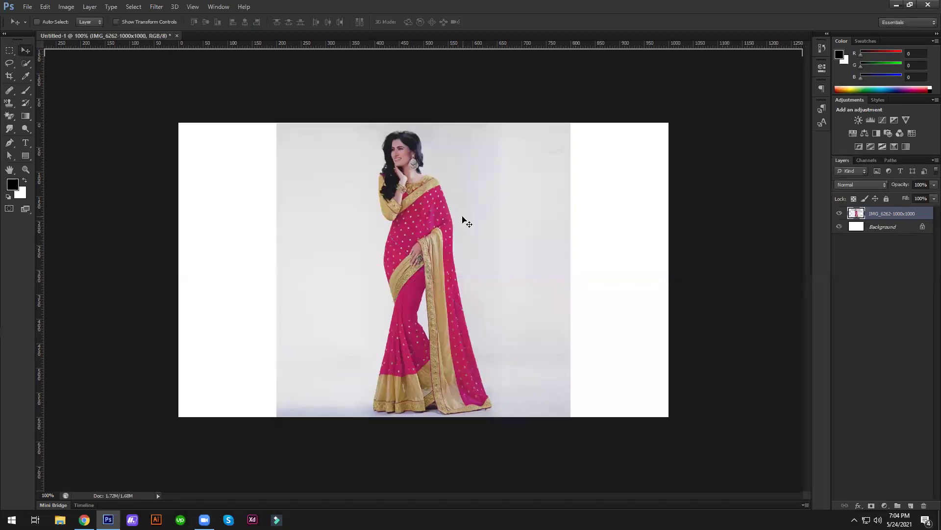
pyautogui.moveTo(484, 207); pyautogui.dragTo(407, 211)
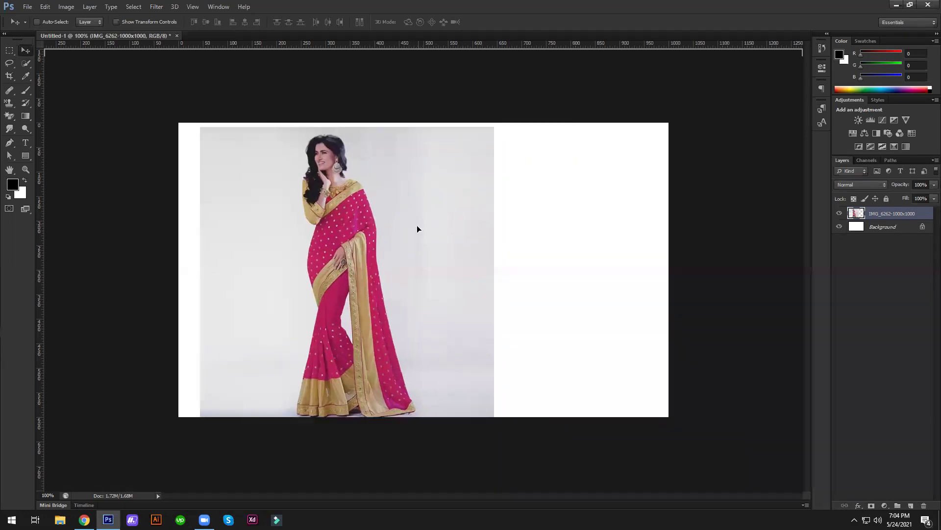
# - Try squashing and stretching the photo with Free Transform, undoing both and leaving it unchanged
pyautogui.hotkey('ctrl', 't')
pyautogui.moveTo(345, 207); pyautogui.dragTo(346, 204)
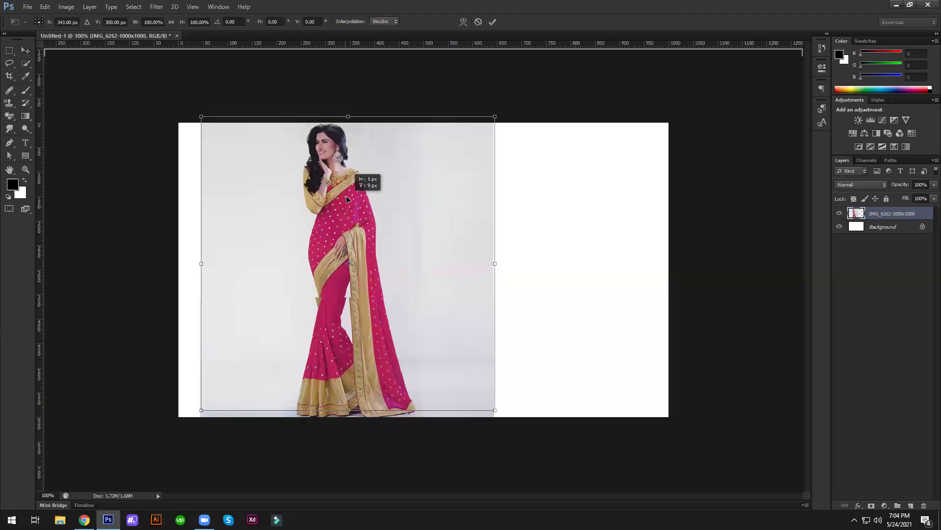
pyautogui.moveTo(346, 123); pyautogui.dragTo(360, 247)
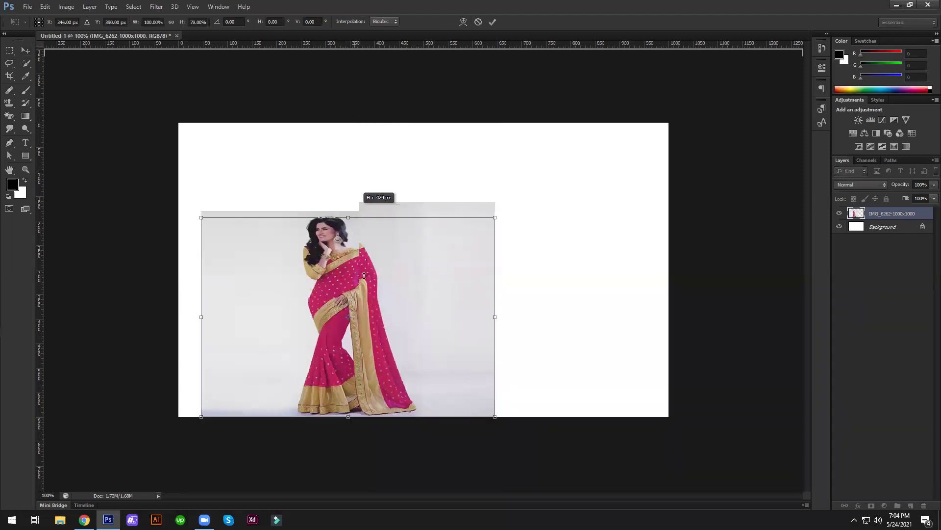
pyautogui.moveTo(362, 267); pyautogui.dragTo(367, 292)
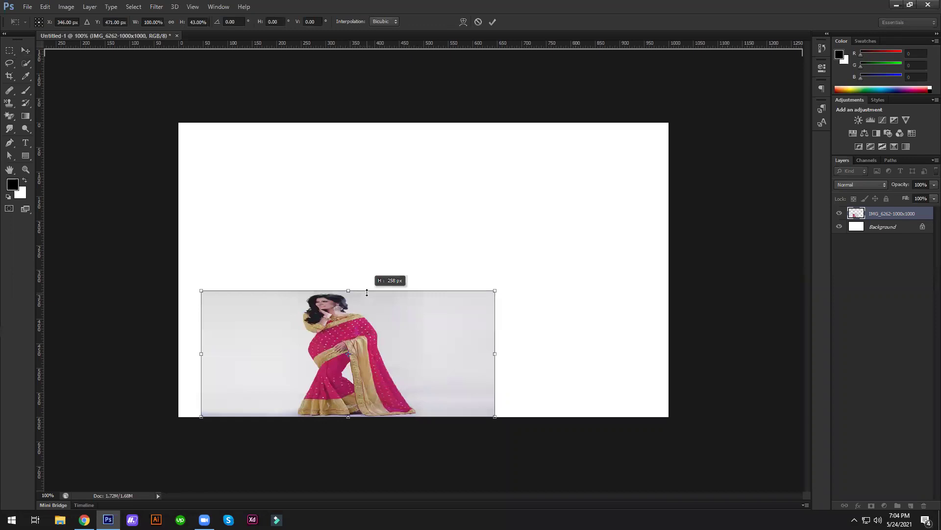
pyautogui.hotkey('ctrl', 'z')
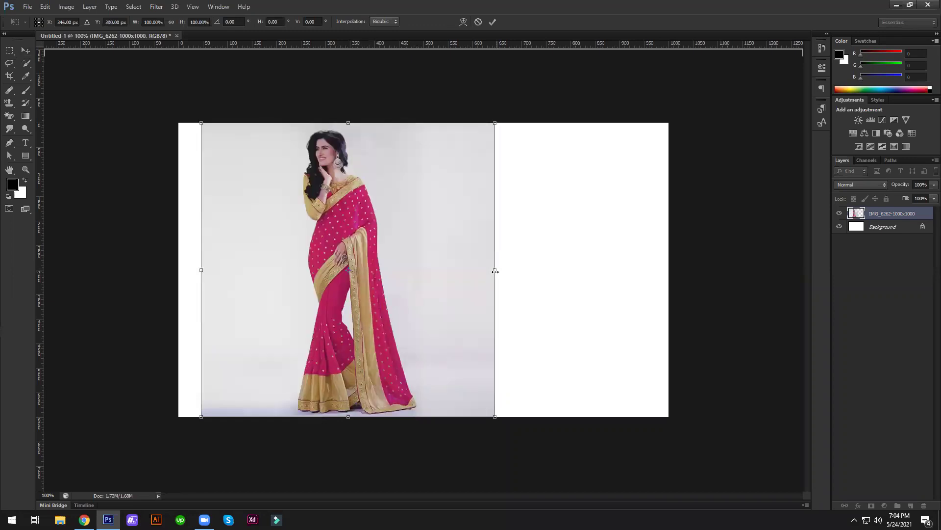
pyautogui.moveTo(496, 271); pyautogui.dragTo(518, 272)
pyautogui.hotkey('ctrl', 'z')
pyautogui.click(492, 22)
pyautogui.click(44, 7)
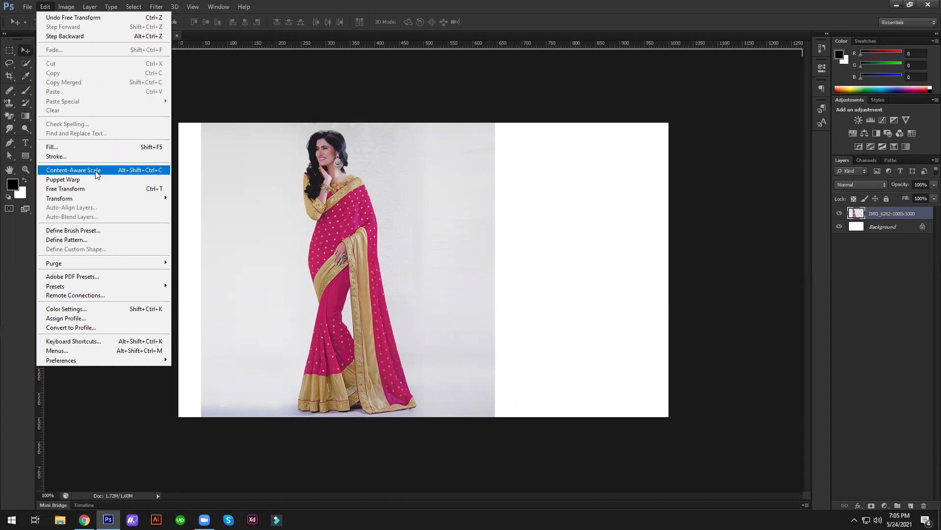
pyautogui.click(96, 172)
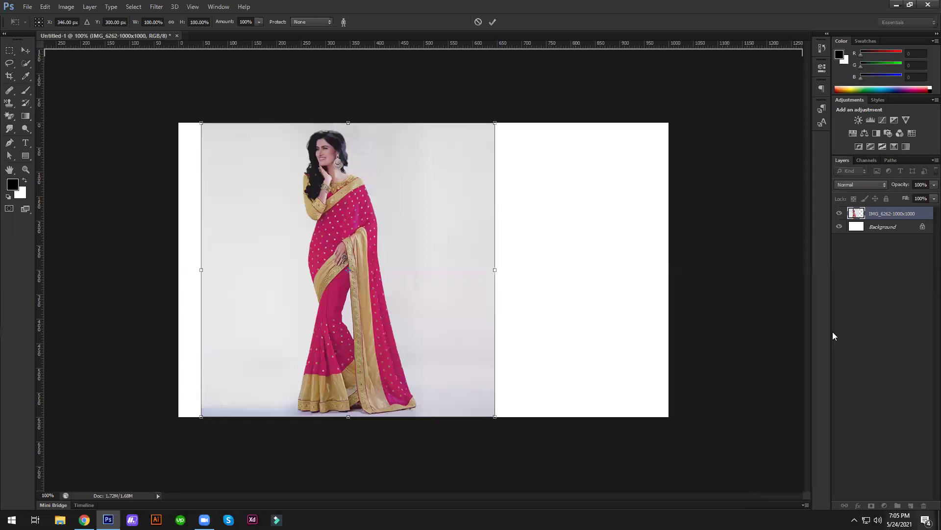
pyautogui.moveTo(348, 122); pyautogui.dragTo(350, 147)
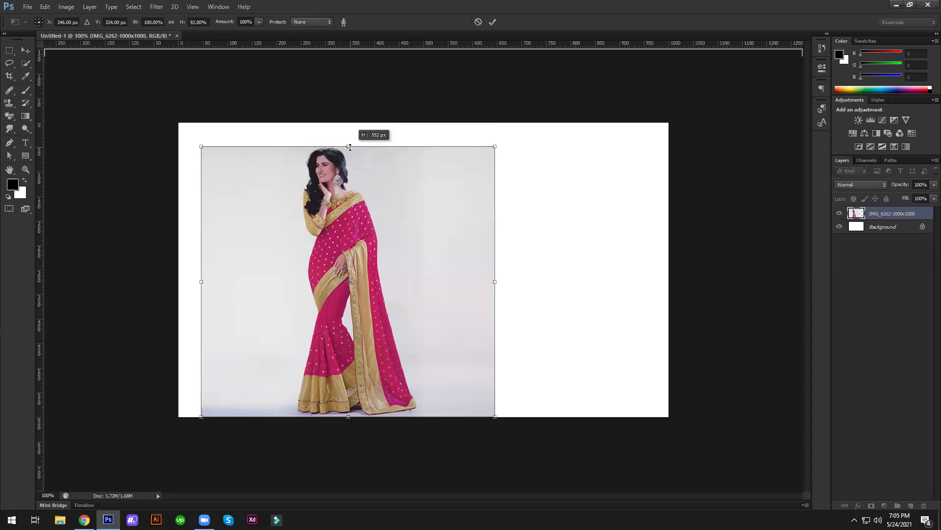
pyautogui.moveTo(350, 146)
pyautogui.mouseDown()
pyautogui.moveTo(372, 207)
pyautogui.moveTo(373, 250)
pyautogui.moveTo(387, 250)
pyautogui.mouseUp()
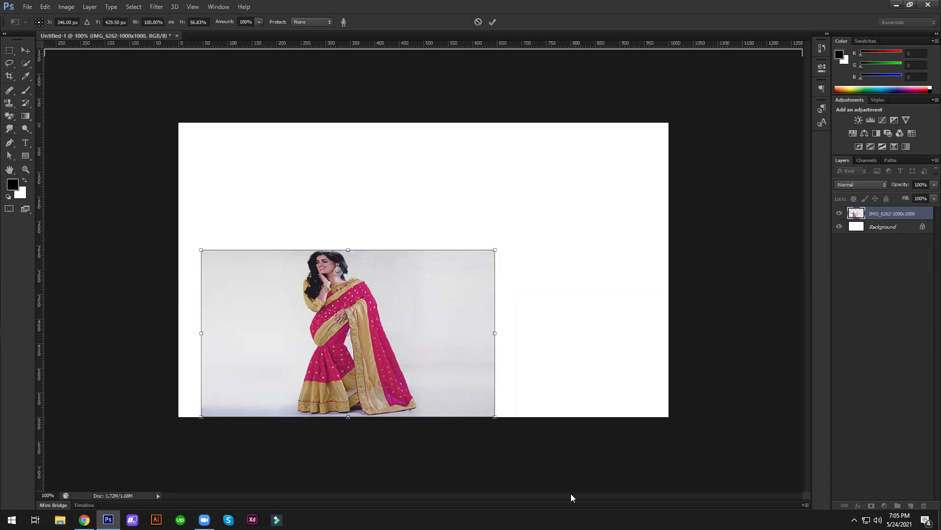
pyautogui.hotkey('ctrl', 'z')
pyautogui.moveTo(430, 279); pyautogui.dragTo(431, 367)
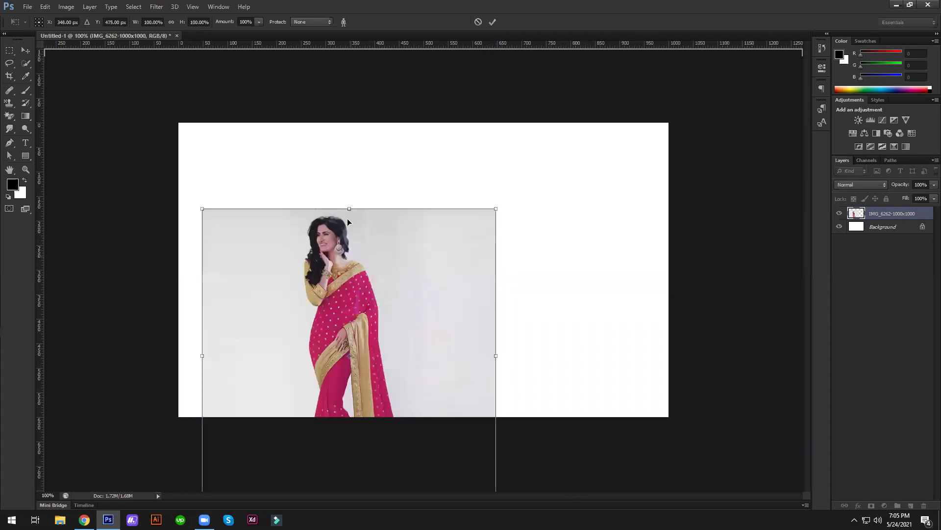
pyautogui.moveTo(348, 202); pyautogui.dragTo(350, 92)
pyautogui.moveTo(398, 291); pyautogui.dragTo(399, 414)
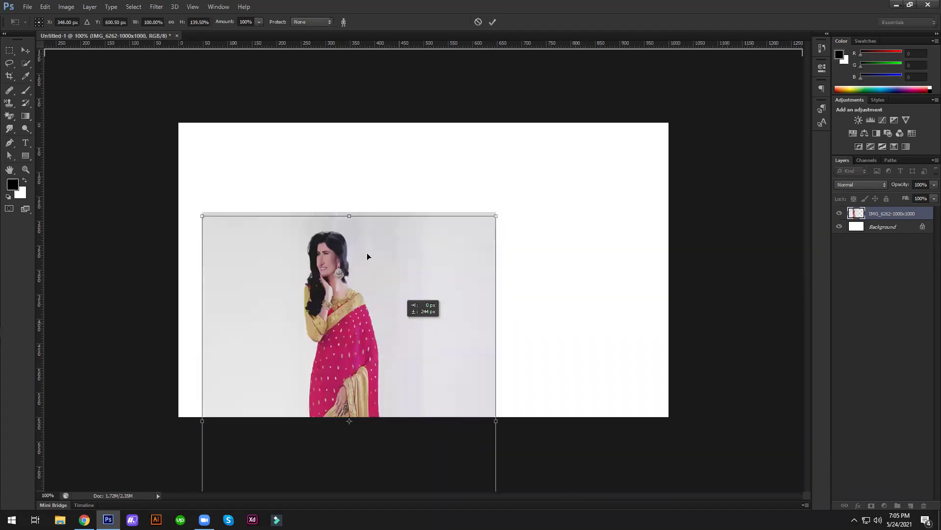
pyautogui.moveTo(349, 214); pyautogui.dragTo(349, 106)
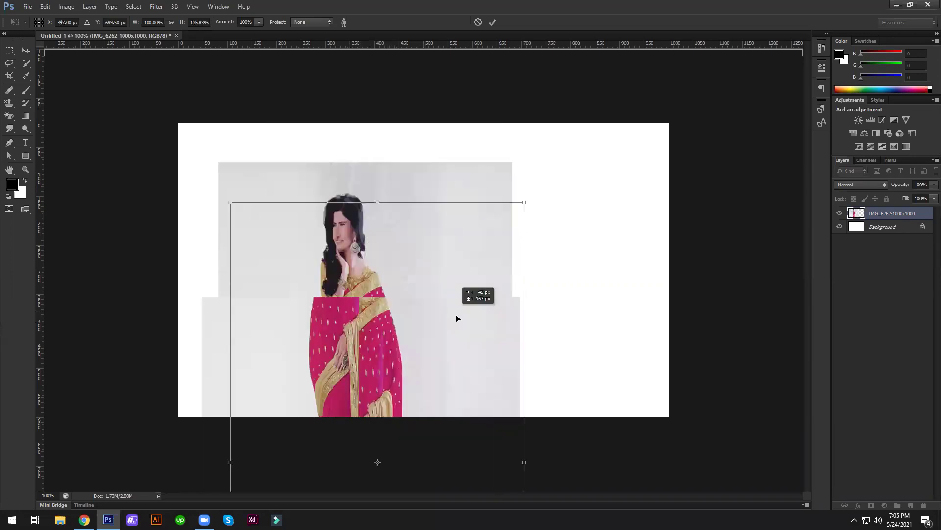
pyautogui.moveTo(424, 210); pyautogui.dragTo(457, 317)
pyautogui.moveTo(379, 206); pyautogui.dragTo(412, 112)
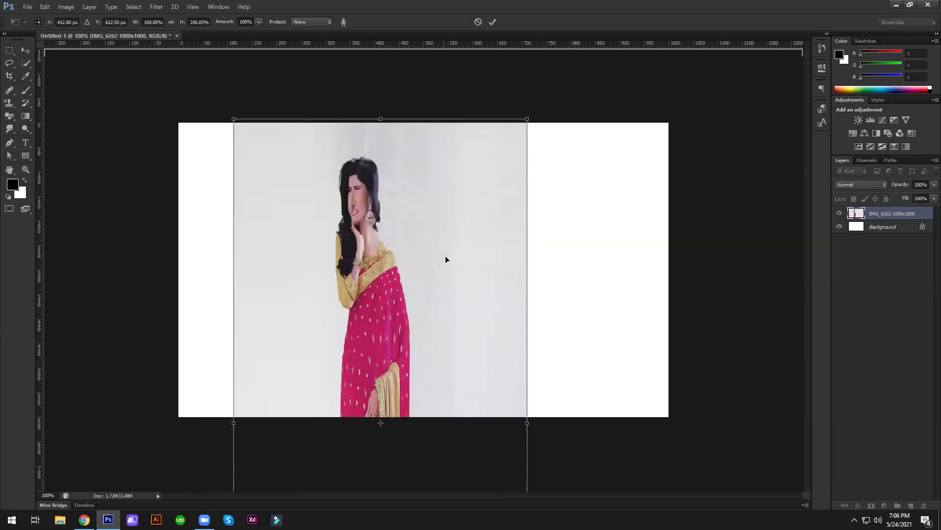
pyautogui.moveTo(445, 255); pyautogui.dragTo(461, 261)
pyautogui.moveTo(450, 224)
pyautogui.mouseDown()
pyautogui.moveTo(465, 362)
pyautogui.moveTo(459, 279)
pyautogui.moveTo(481, 208)
pyautogui.moveTo(477, 299)
pyautogui.moveTo(488, 266)
pyautogui.moveTo(476, 244)
pyautogui.mouseUp()
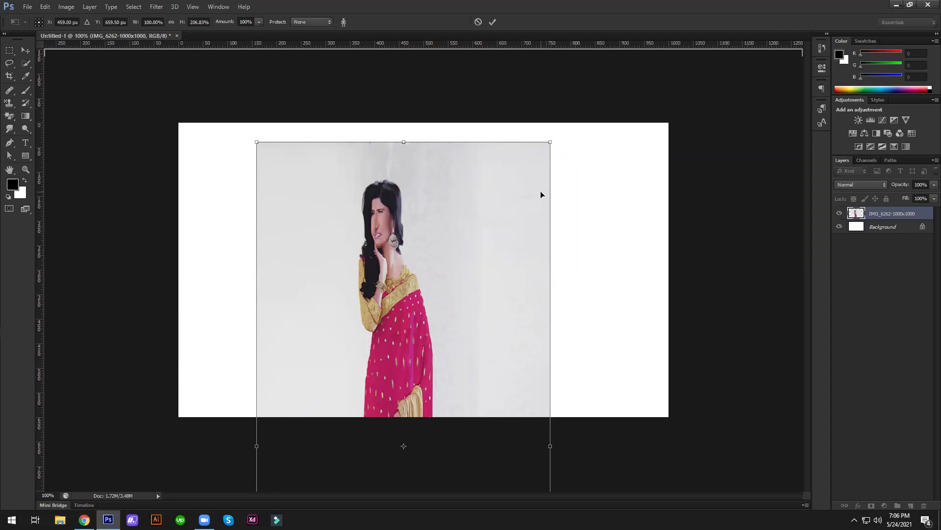
pyautogui.click(479, 22)
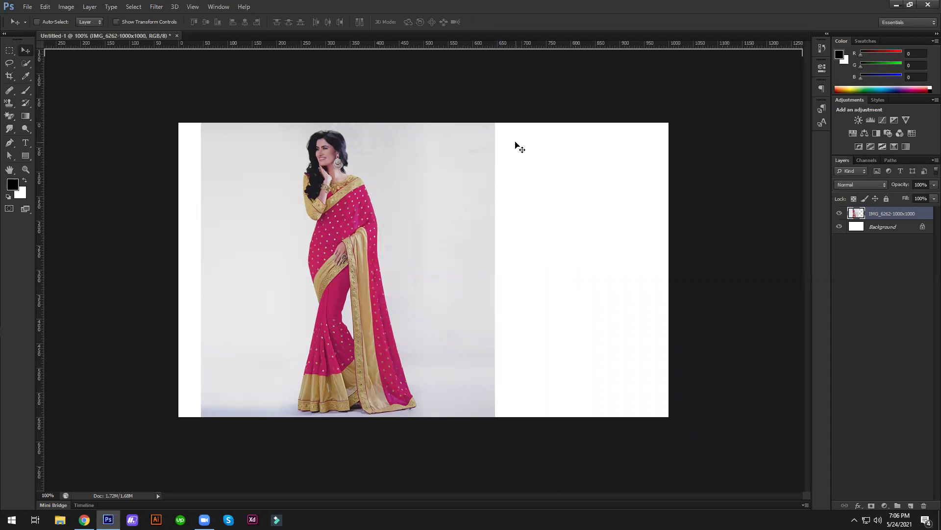
# - Open pngpix.com in a new Chrome tab
pyautogui.click(84, 519)
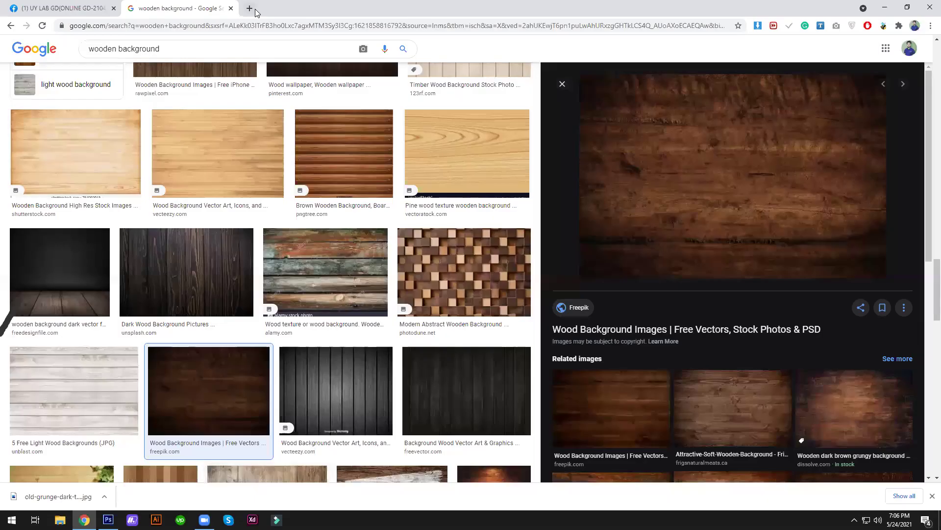
pyautogui.click(255, 9)
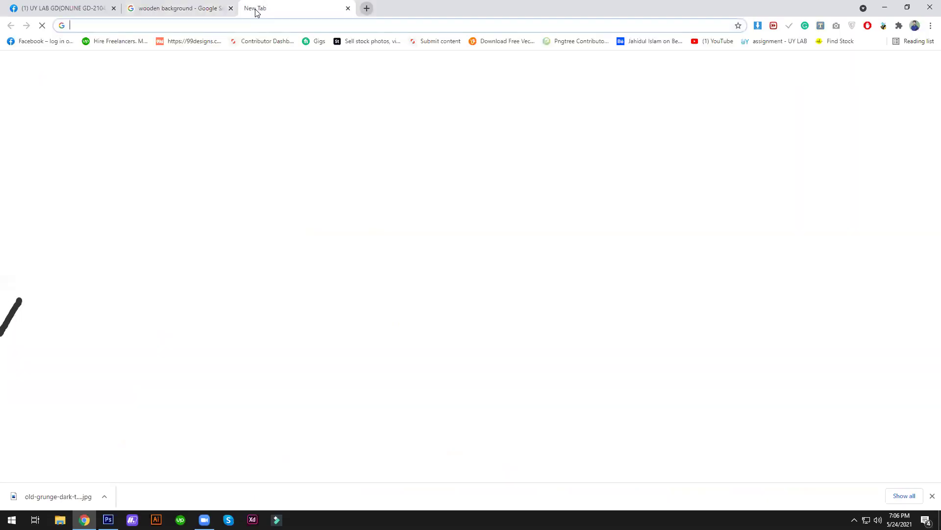
pyautogui.write('pngp')
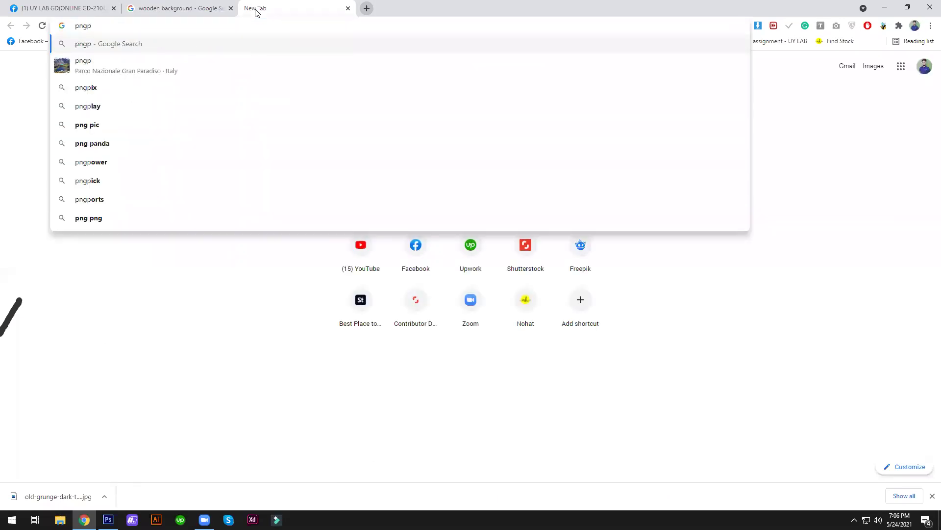
pyautogui.press('BackSpace')
pyautogui.write('pix.com')
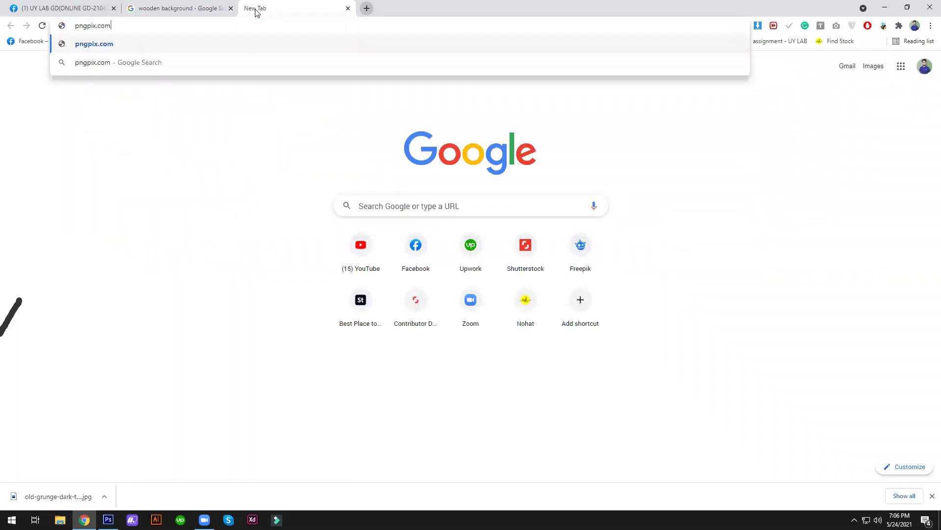
pyautogui.press('Return')
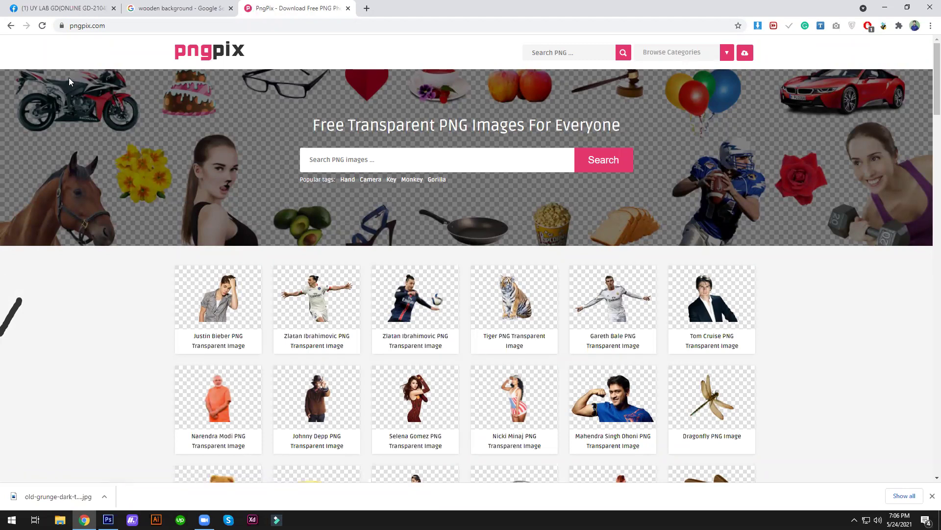
# - Dismiss the Facebook popup, download the transparent footballer PNG, and show it in its folder
pyautogui.click(123, 27)
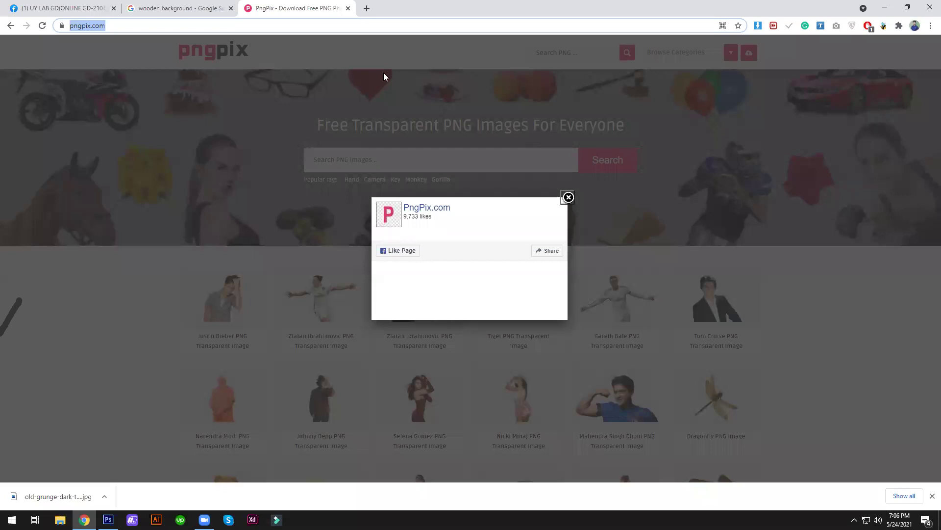
pyautogui.click(568, 197)
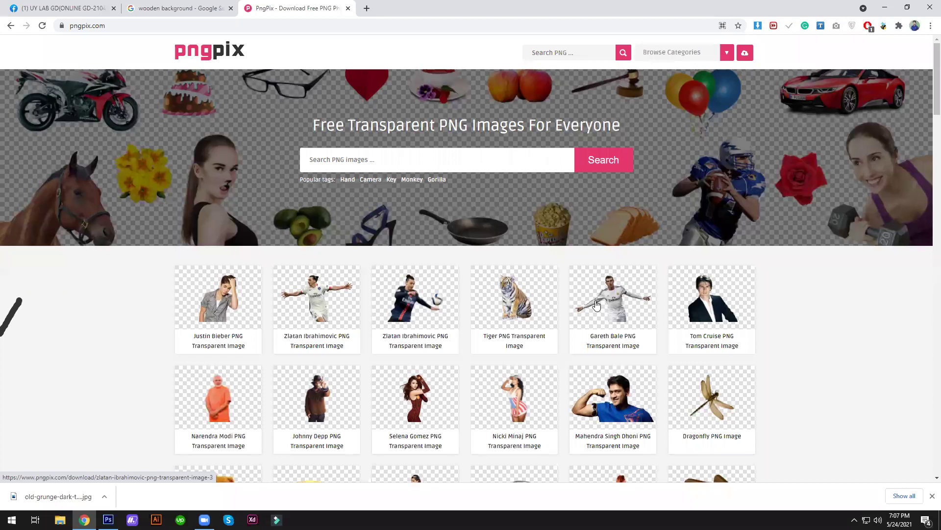
pyautogui.click(596, 305)
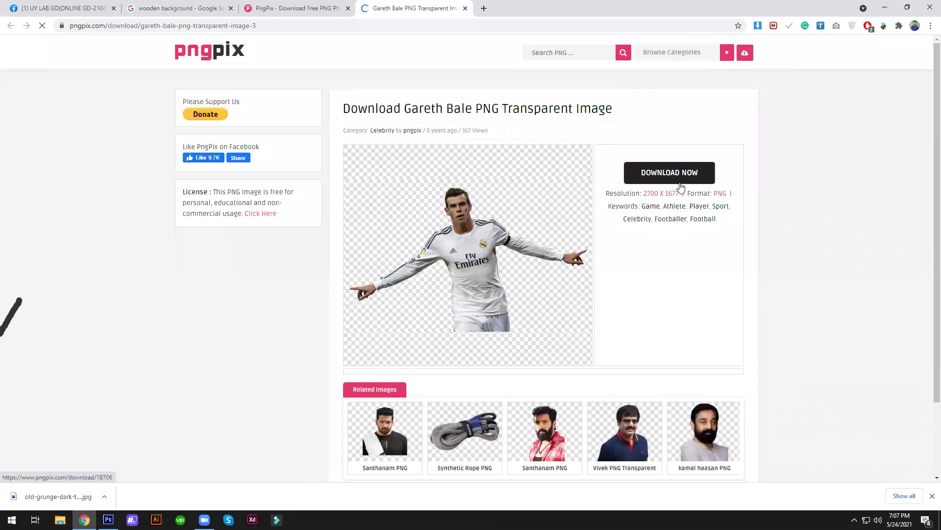
pyautogui.click(681, 186)
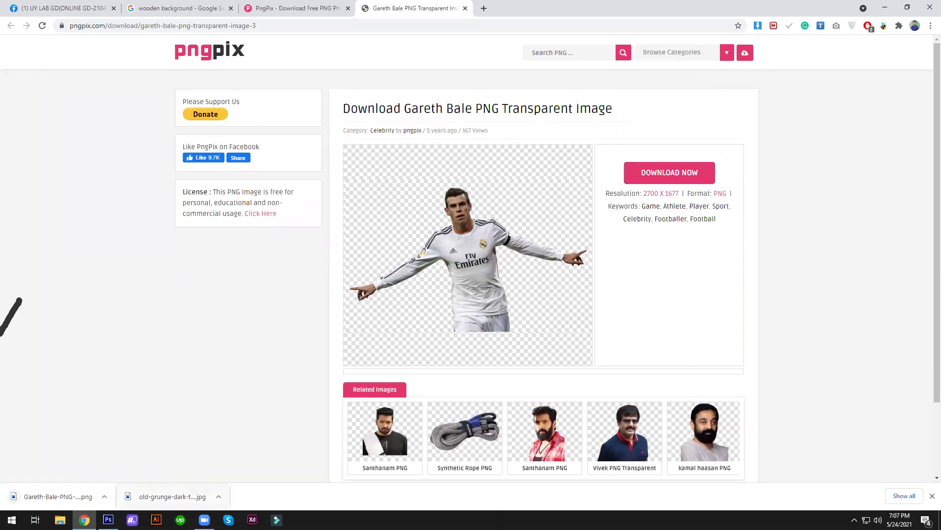
pyautogui.click(105, 496)
pyautogui.click(117, 461)
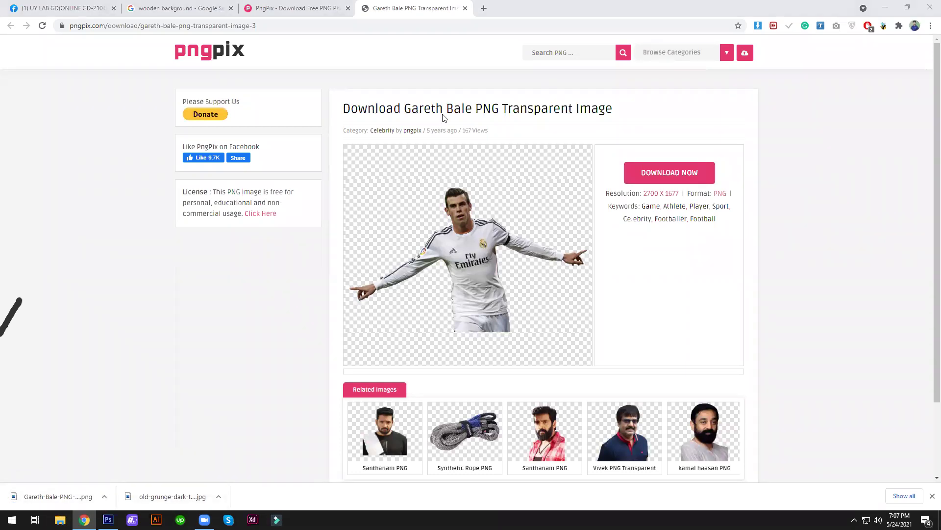
# - Drag the downloaded footballer PNG from the Downloads folder onto Photoshop to open it
pyautogui.moveTo(130, 223); pyautogui.dragTo(109, 515)
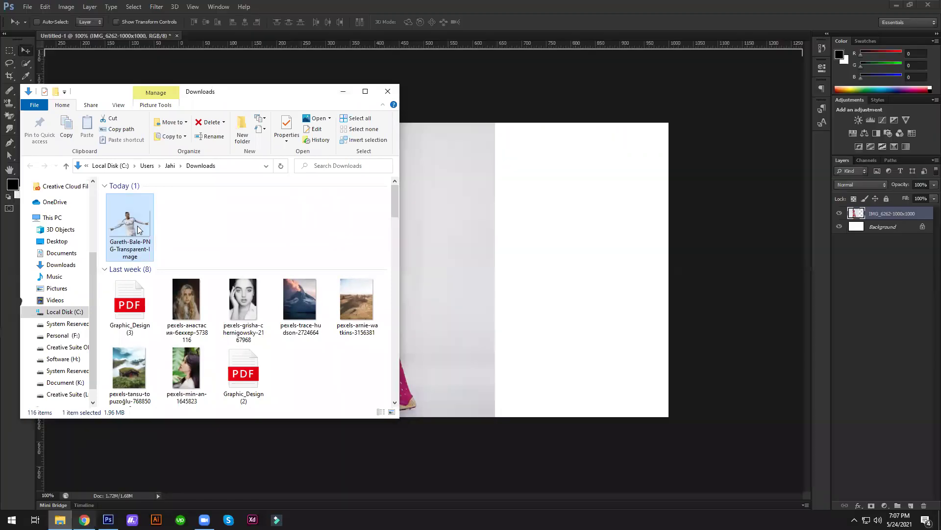
pyautogui.moveTo(109, 516); pyautogui.dragTo(109, 519)
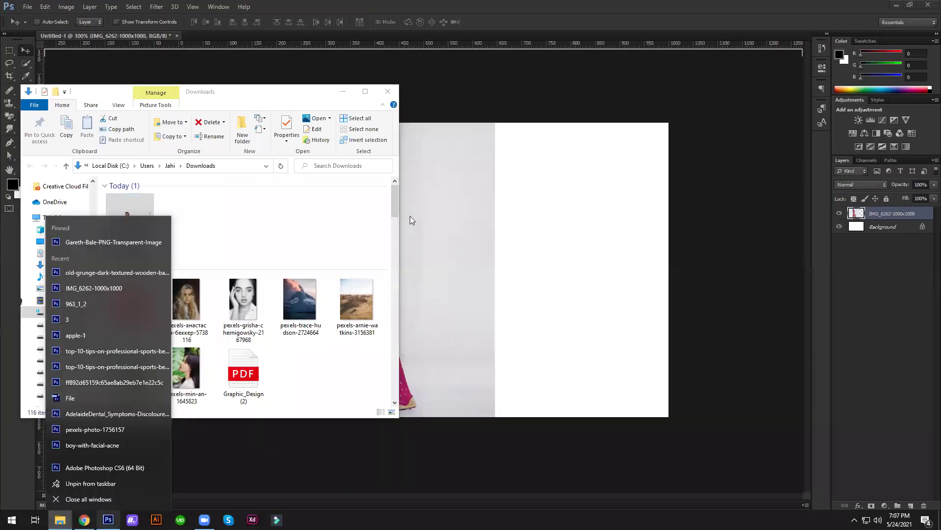
pyautogui.click(293, 212)
pyautogui.click(148, 223)
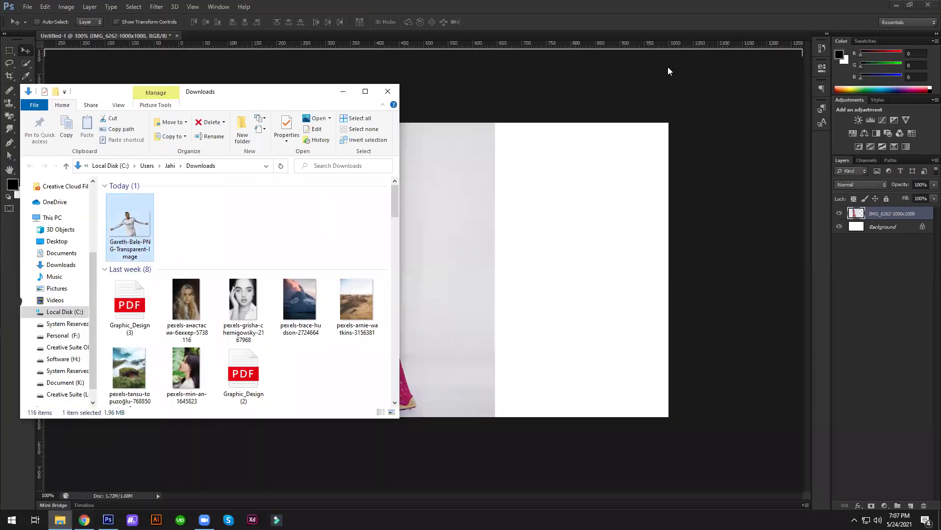
pyautogui.click(668, 68)
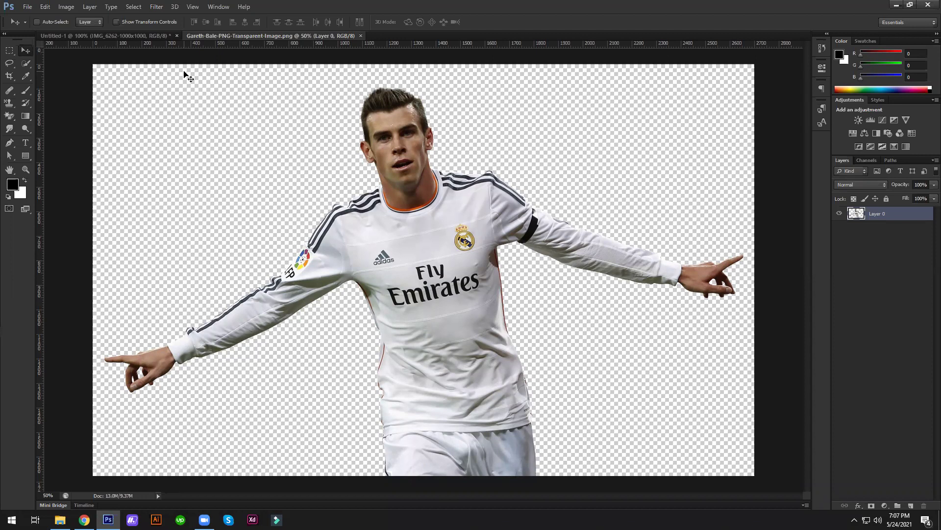
# - Start Puppet Warp on the footballer and pin his lower torso, chest and left shoulder
pyautogui.hotkey('ctrl', '-')
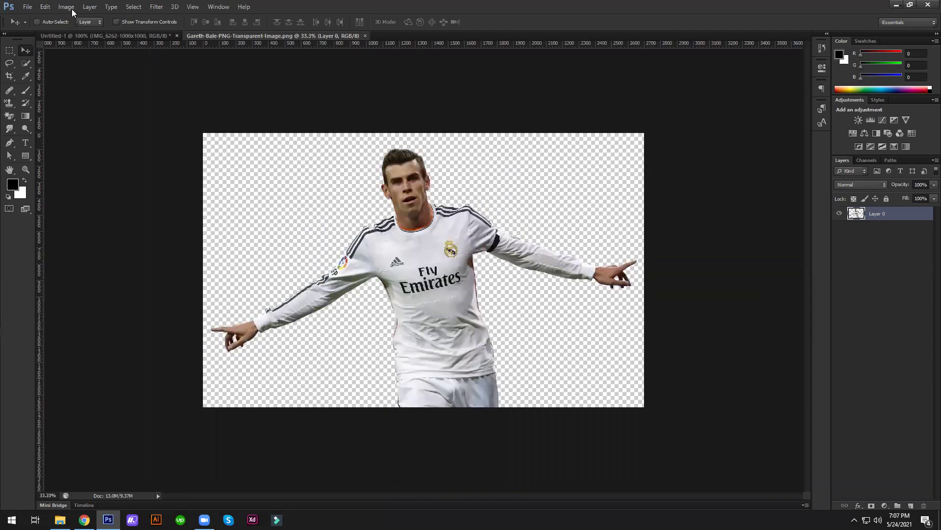
pyautogui.click(45, 7)
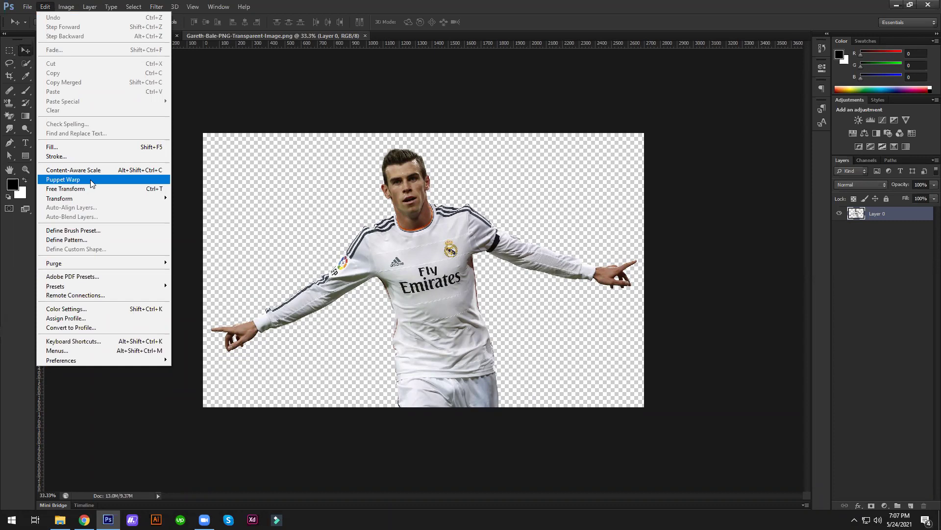
pyautogui.click(90, 183)
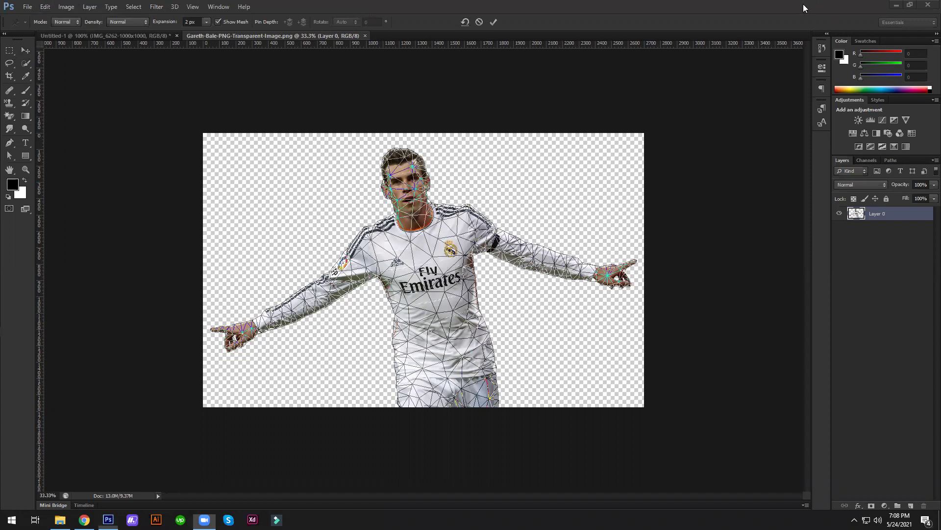
pyautogui.click(403, 399)
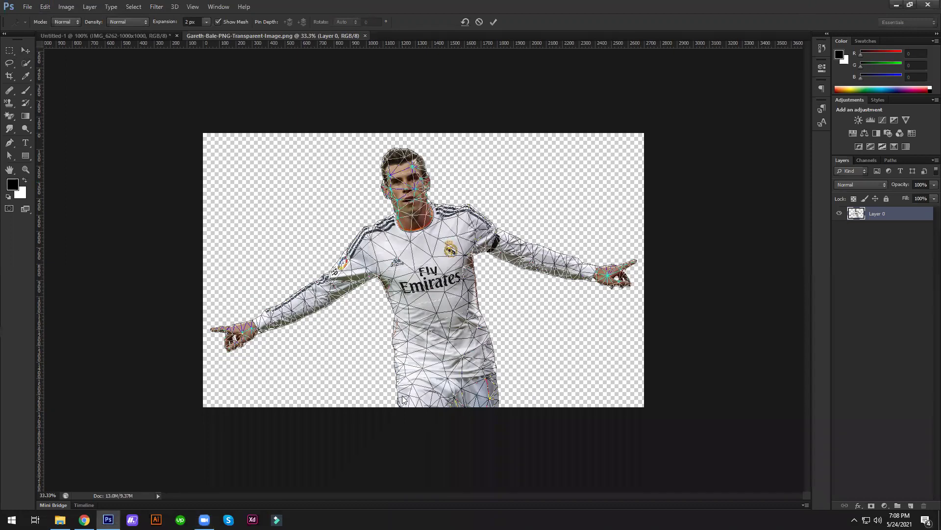
pyautogui.click(399, 367)
pyautogui.click(396, 320)
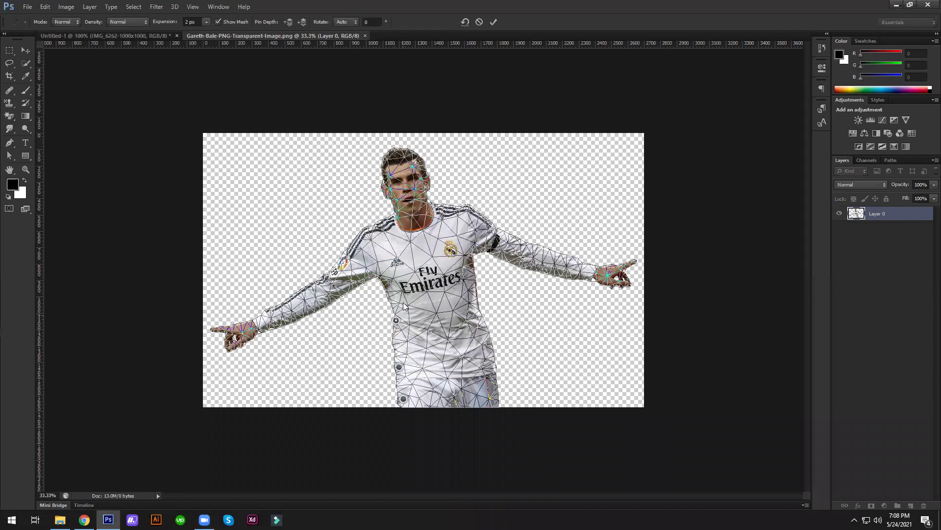
pyautogui.click(393, 290)
pyautogui.click(367, 231)
# - Pin the right shoulder, armpit and right side of the torso down to its bottom edge
pyautogui.click(474, 209)
pyautogui.click(476, 253)
pyautogui.click(491, 223)
pyautogui.click(475, 275)
pyautogui.click(478, 300)
pyautogui.click(485, 320)
pyautogui.click(492, 348)
pyautogui.click(496, 384)
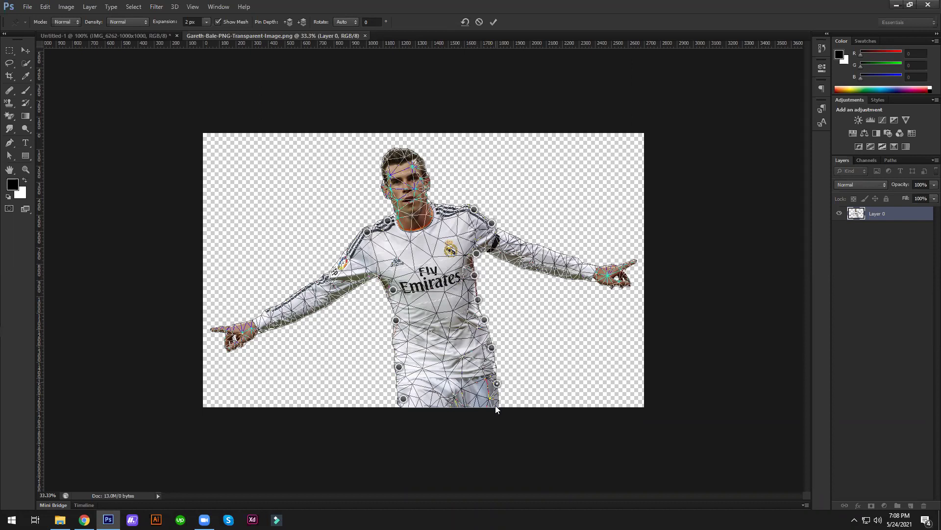
pyautogui.click(497, 405)
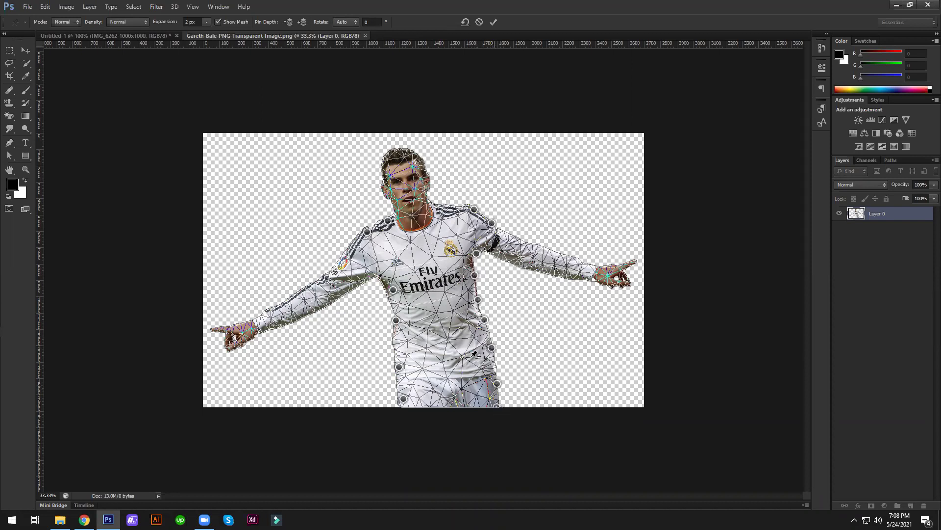
pyautogui.click(378, 274)
# - Drag the arm pins so both arms bend upward, the right hand beside the head
pyautogui.moveTo(618, 276)
pyautogui.mouseDown()
pyautogui.moveTo(576, 342)
pyautogui.moveTo(531, 372)
pyautogui.mouseUp()
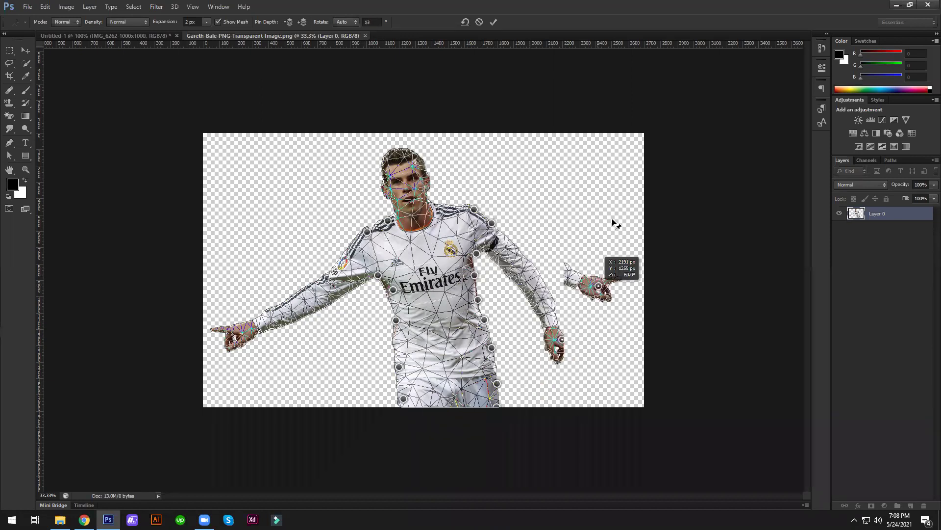
pyautogui.moveTo(531, 373)
pyautogui.mouseDown()
pyautogui.moveTo(613, 214)
pyautogui.moveTo(564, 372)
pyautogui.mouseUp()
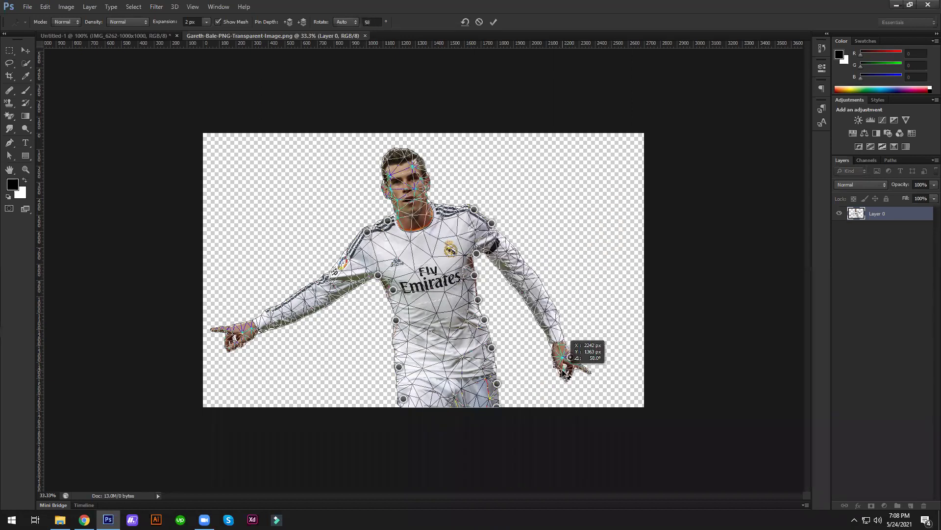
pyautogui.moveTo(613, 290); pyautogui.dragTo(627, 263)
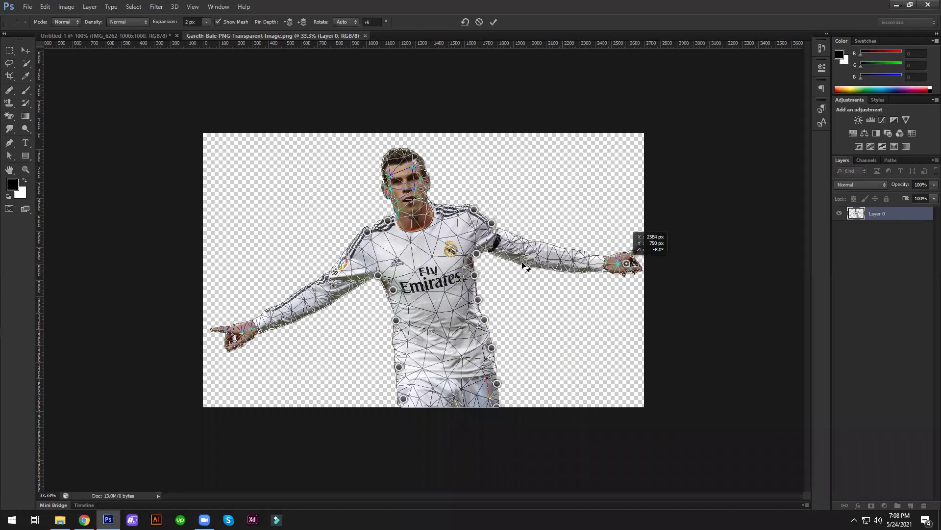
pyautogui.moveTo(408, 153); pyautogui.dragTo(442, 164)
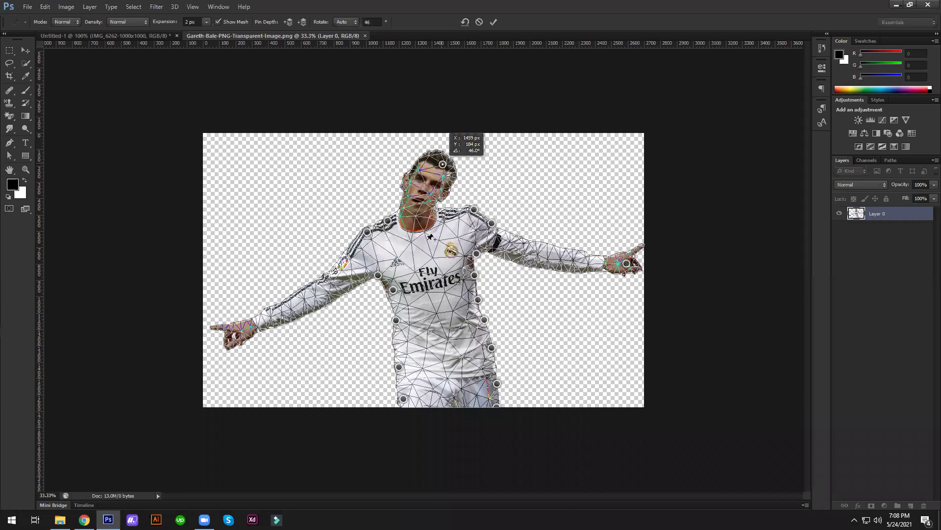
pyautogui.moveTo(255, 326)
pyautogui.mouseDown()
pyautogui.moveTo(307, 213)
pyautogui.moveTo(354, 201)
pyautogui.mouseUp()
pyautogui.moveTo(627, 264)
pyautogui.mouseDown()
pyautogui.moveTo(621, 227)
pyautogui.moveTo(516, 169)
pyautogui.mouseUp()
# - Pin the head, rotate it upright and commit the puppet warp
pyautogui.click(450, 164)
pyautogui.click(480, 200)
pyautogui.click(443, 166)
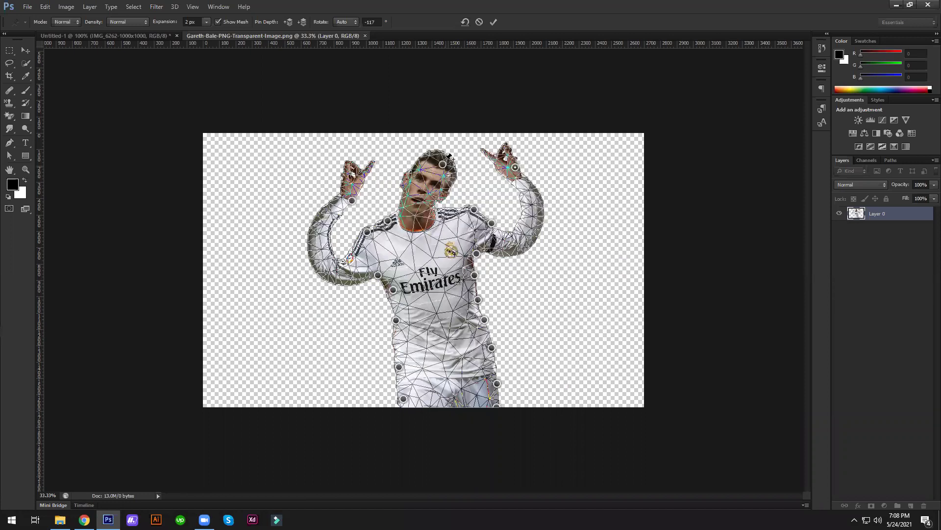
pyautogui.moveTo(442, 186); pyautogui.dragTo(416, 150)
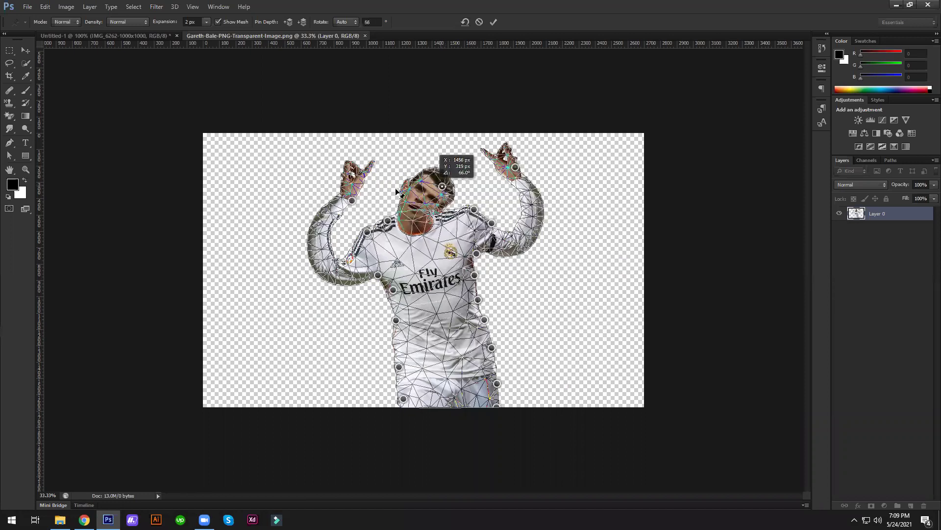
pyautogui.moveTo(416, 150); pyautogui.dragTo(417, 143)
pyautogui.click(494, 23)
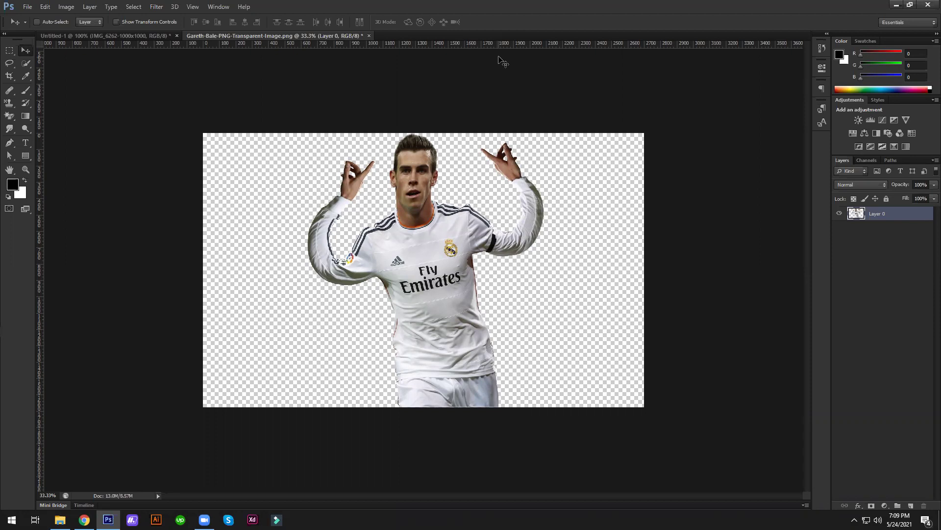
# - Close the warped Gareth Bale document without saving, then close the saree document
pyautogui.click(44, 6)
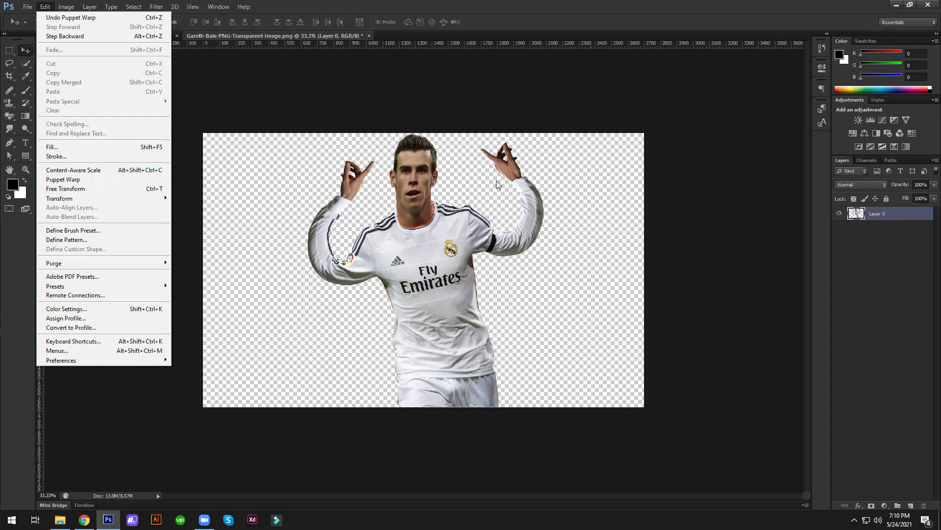
pyautogui.click(176, 36)
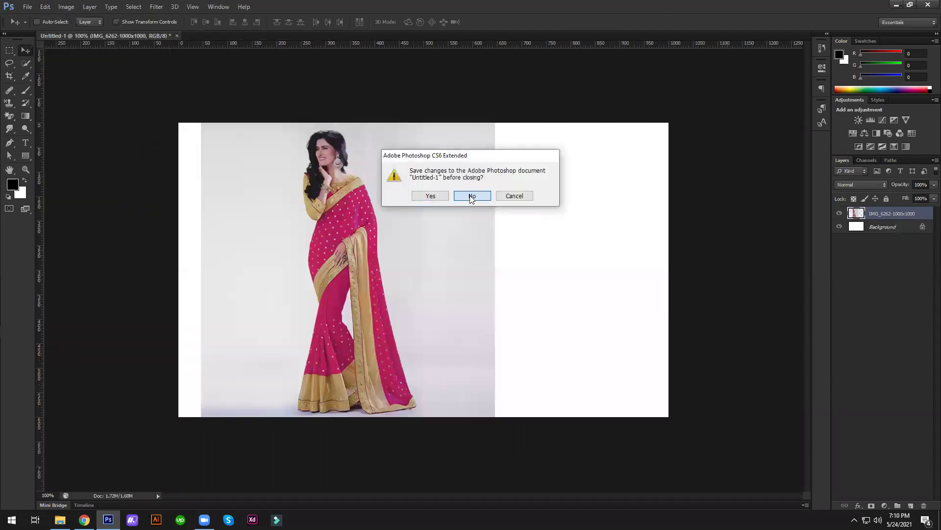
pyautogui.click(470, 195)
pyautogui.hotkey('ctrl', 'w')
# - Create a new blank white document 1920 px wide by 1080 px high
pyautogui.click(27, 6)
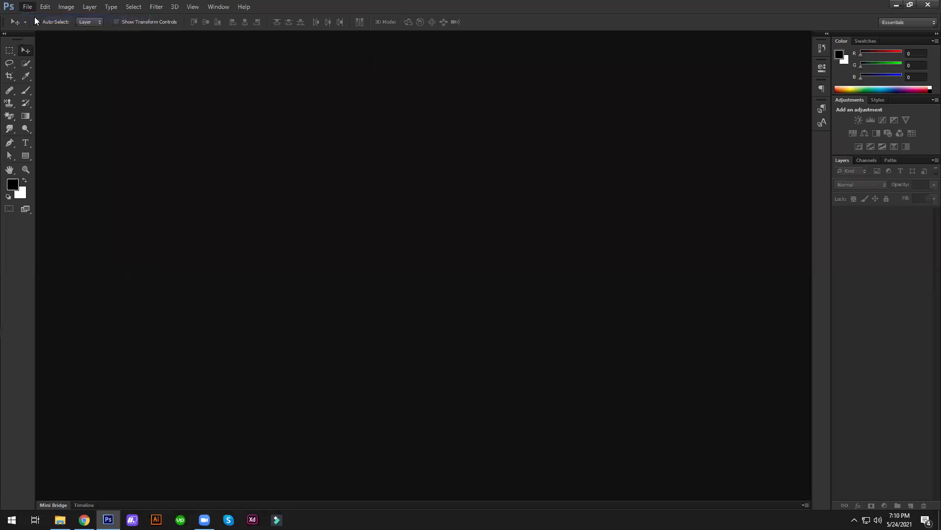
pyautogui.moveTo(161, 66); pyautogui.dragTo(239, 101)
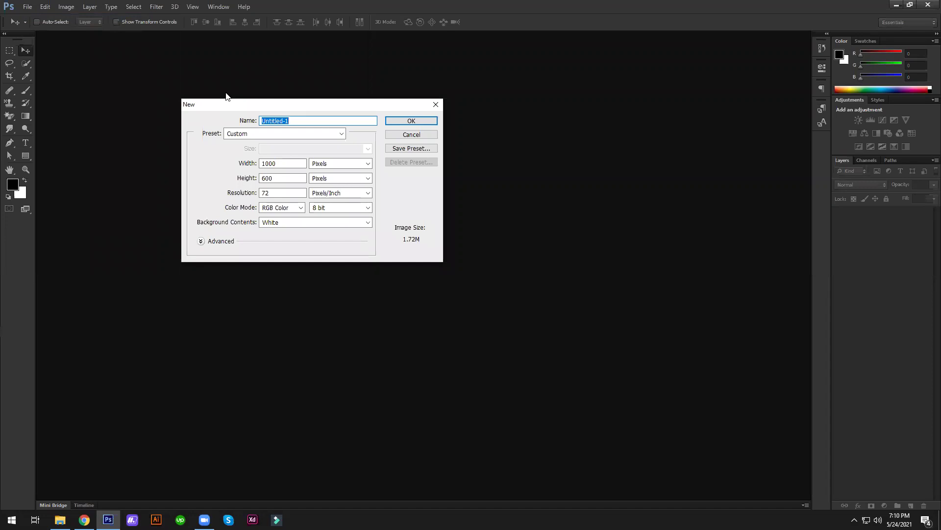
pyautogui.doubleClick(267, 163)
pyautogui.write('1920')
pyautogui.press('Tab')
pyautogui.write('1080')
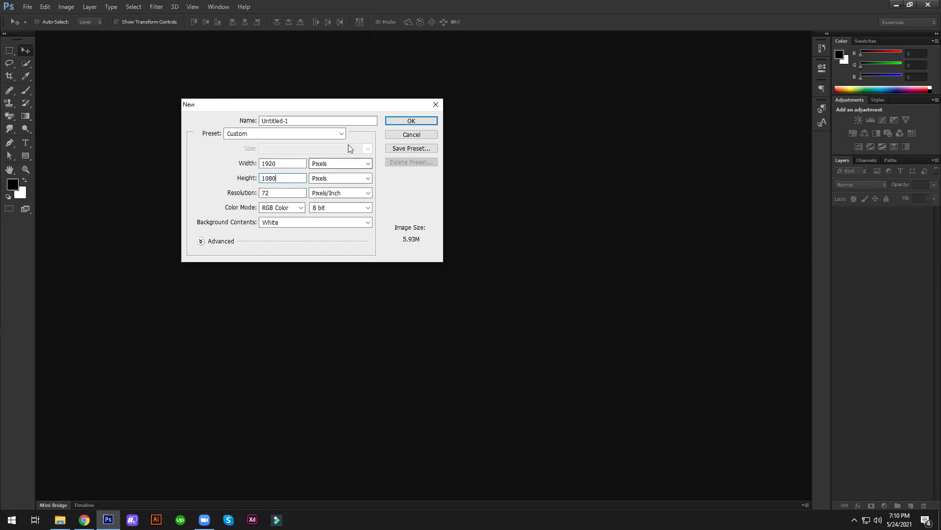
pyautogui.click(414, 123)
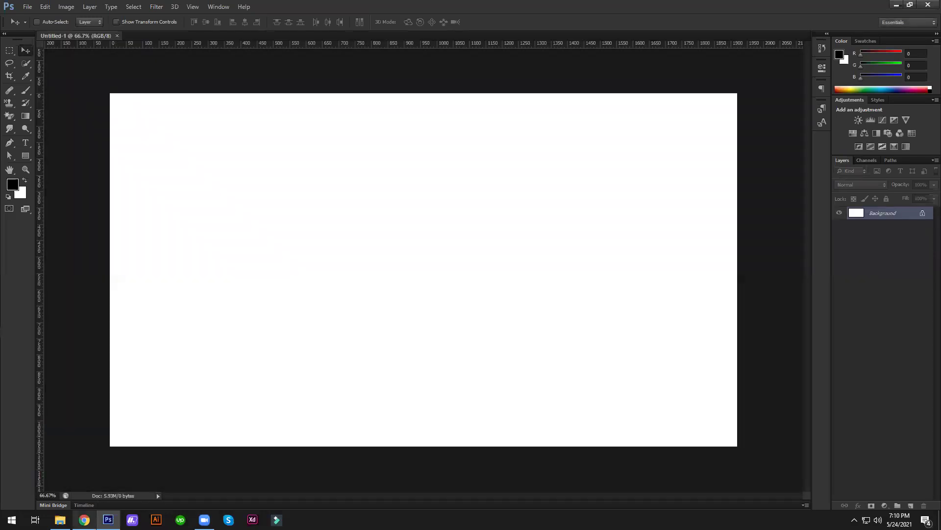
# - In Chrome, go to pexels.com and search for 'city'
pyautogui.click(84, 519)
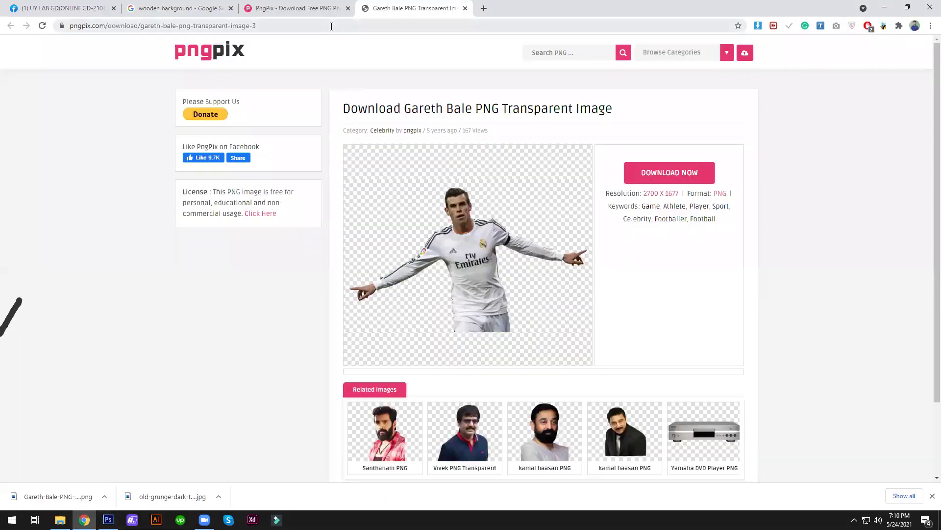
pyautogui.click(331, 26)
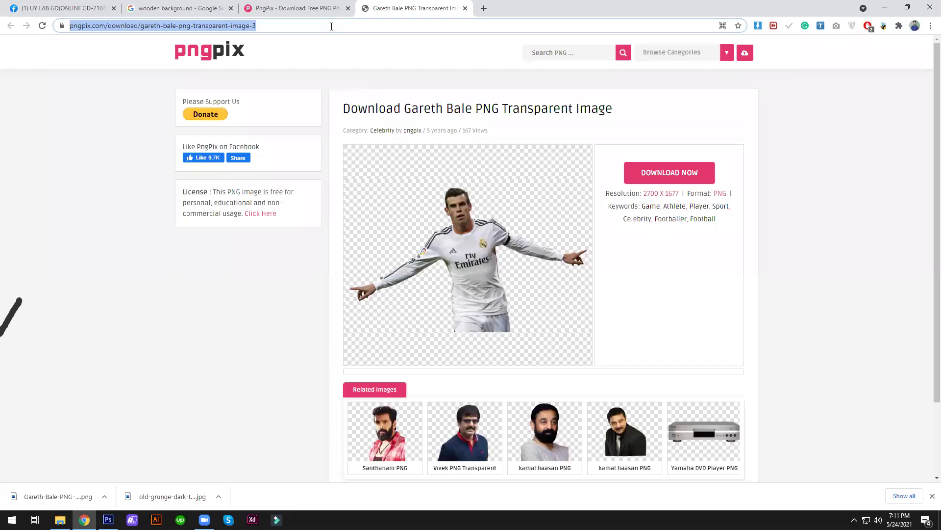
pyautogui.write('pexels.com')
pyautogui.press('Return')
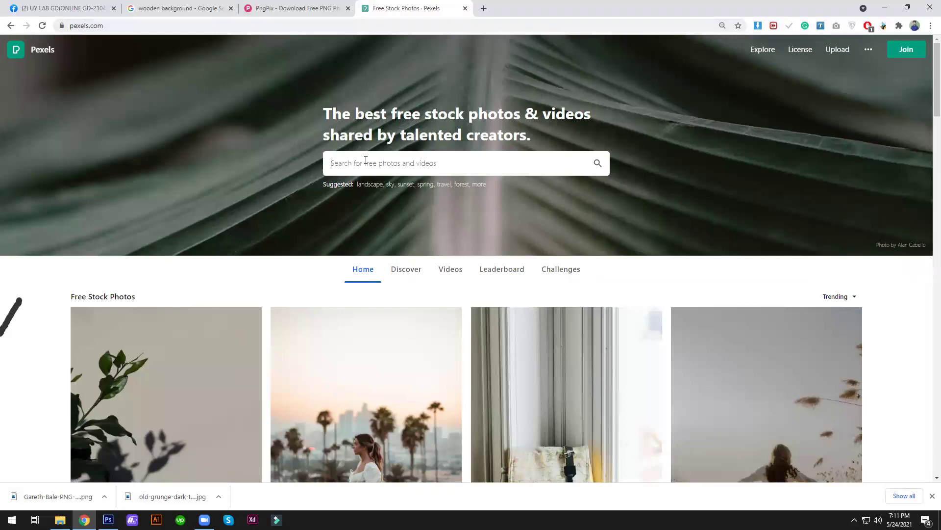
pyautogui.write('city')
pyautogui.press('Return')
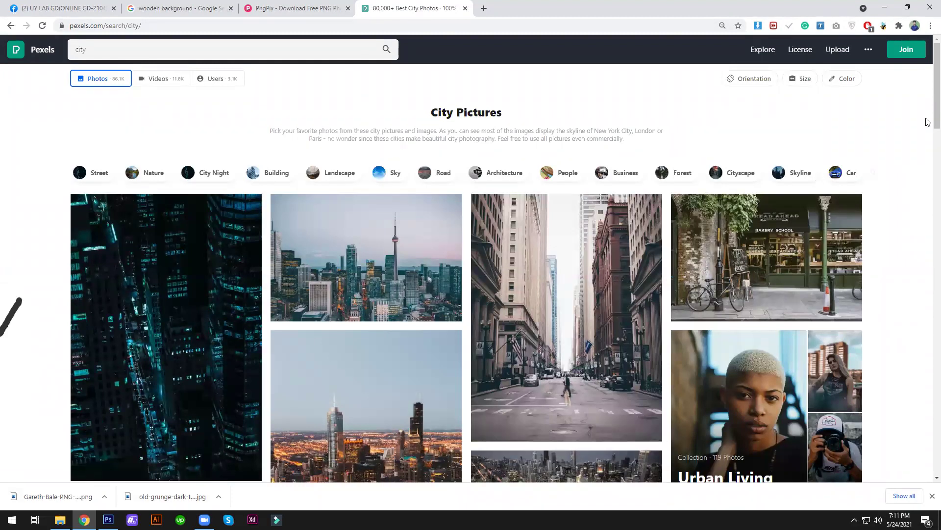
# - Scroll the city results and open the aerial Bird's Eye View Of City photo in a new tab
pyautogui.scroll(-2, 928, 170)
pyautogui.scroll(-3, 928, 174)
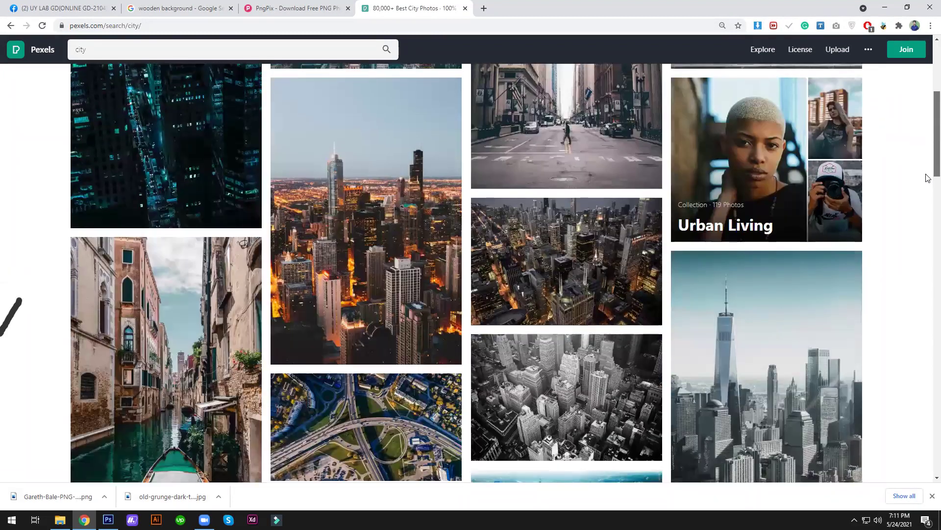
pyautogui.scroll(-1, 928, 178)
pyautogui.scroll(-3, 928, 181)
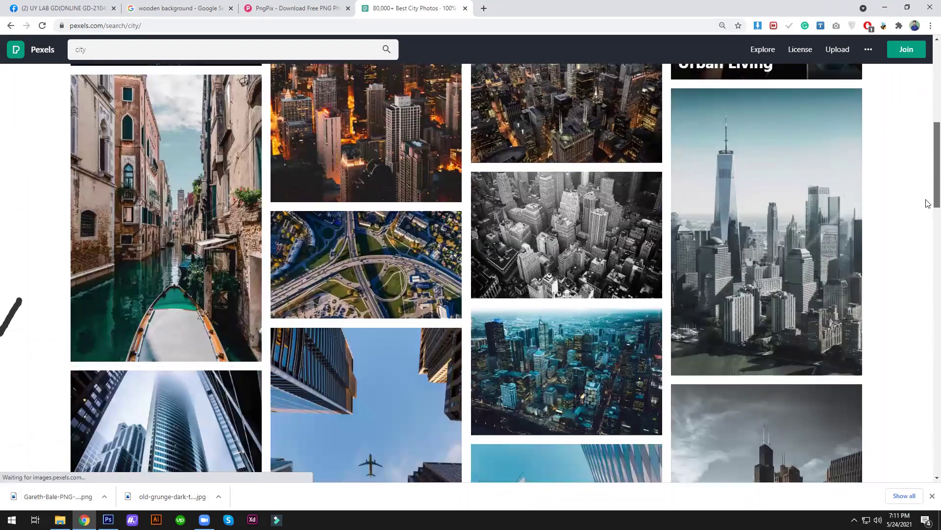
pyautogui.scroll(-1, 928, 214)
pyautogui.scroll(-1, 928, 230)
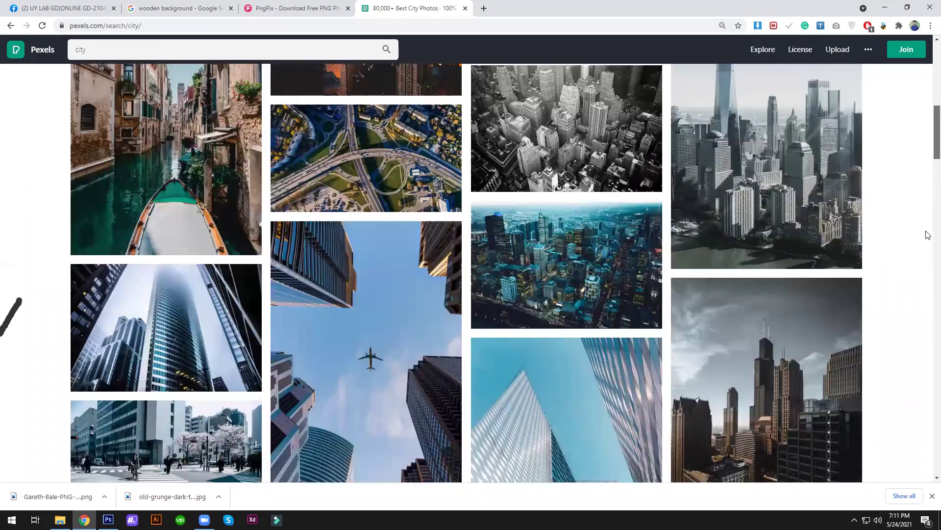
pyautogui.scroll(-1, 928, 235)
pyautogui.scroll(-3, 928, 241)
pyautogui.scroll(-1, 928, 240)
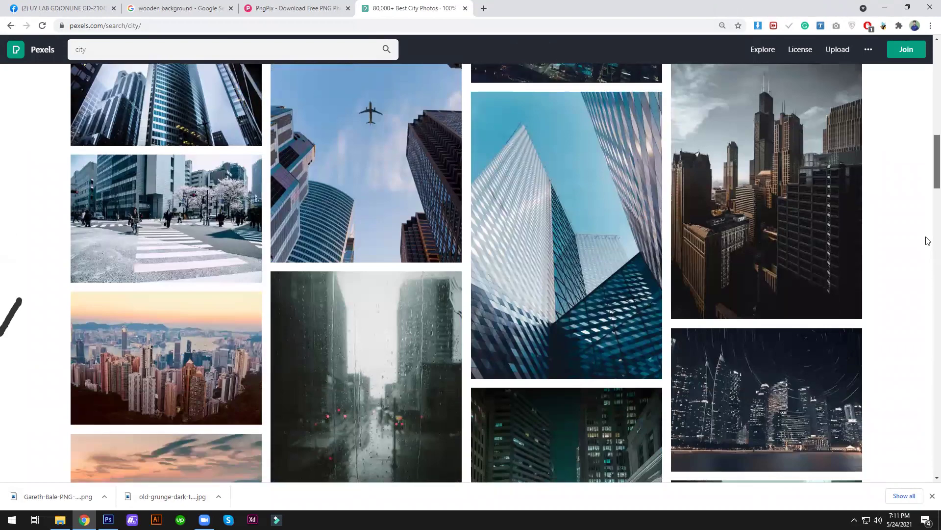
pyautogui.scroll(-2, 928, 241)
pyautogui.scroll(-1, 928, 216)
pyautogui.scroll(-3, 928, 205)
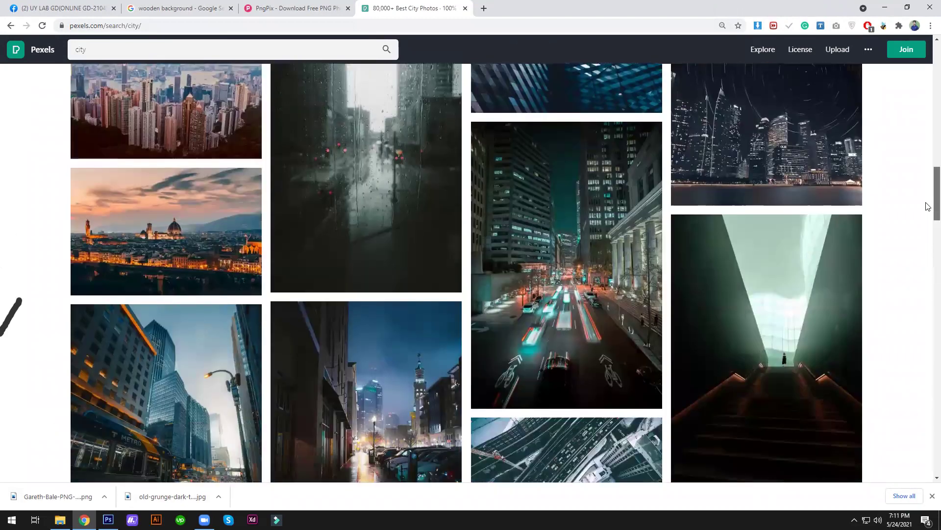
pyautogui.scroll(1, 564, 318)
pyautogui.scroll(5, 578, 294)
pyautogui.scroll(3, 596, 319)
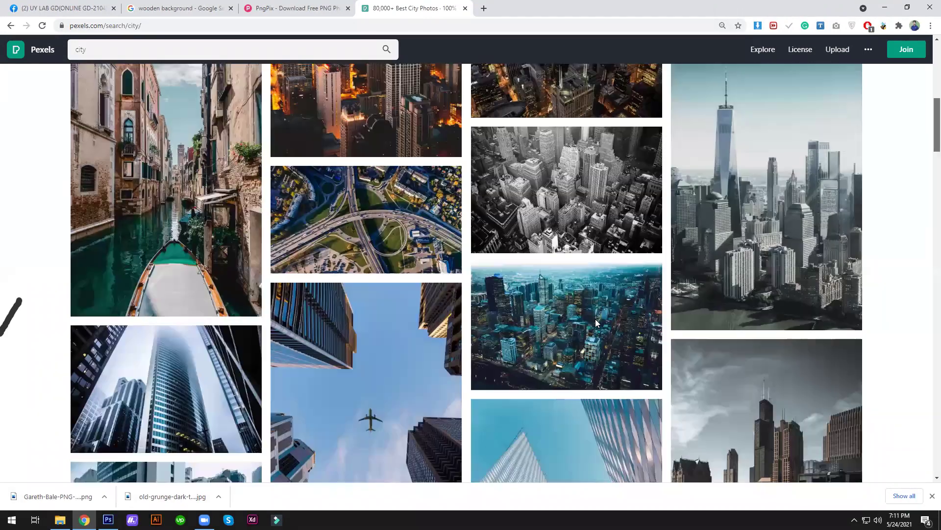
pyautogui.rightClick(596, 318)
pyautogui.click(598, 322)
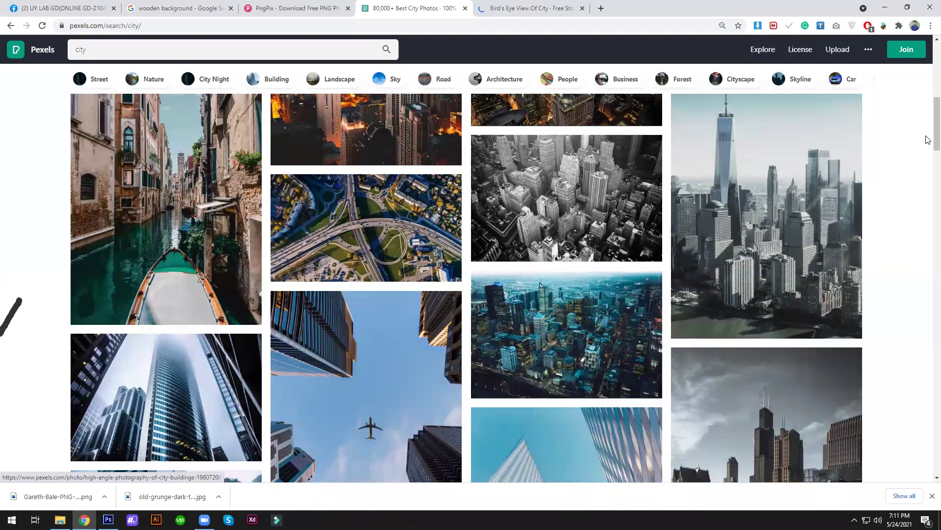
# - Scroll further through the results, then switch to the Bird's Eye View Of City tab
pyautogui.scroll(-1, 929, 196)
pyautogui.scroll(-4, 928, 202)
pyautogui.scroll(-6, 928, 210)
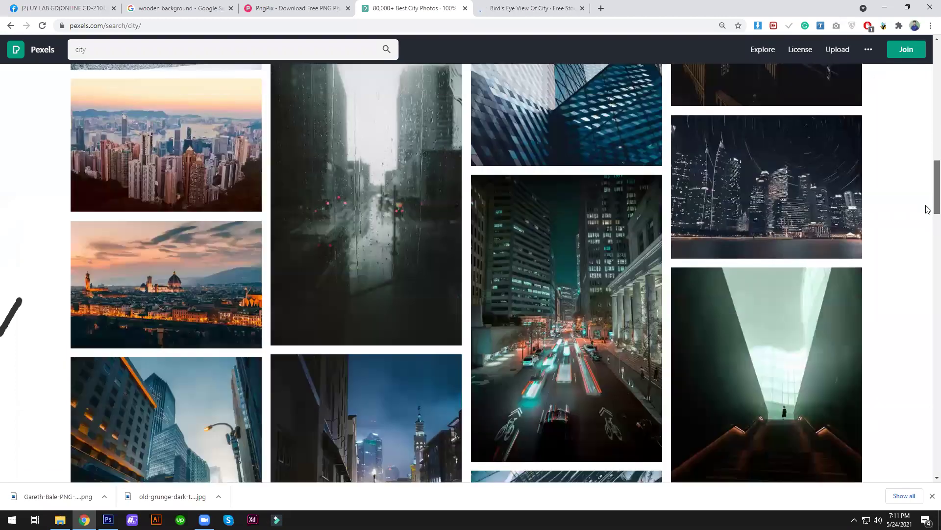
pyautogui.scroll(-3, 927, 216)
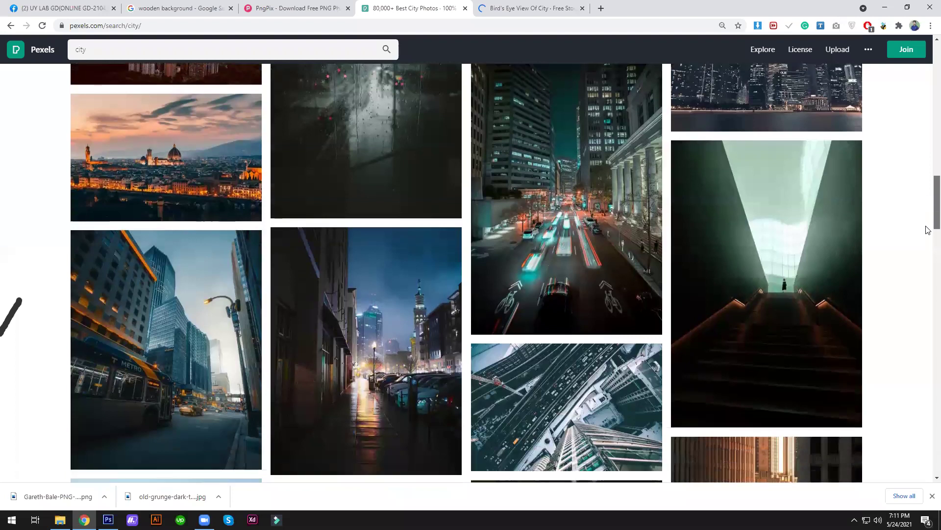
pyautogui.scroll(-2, 928, 228)
pyautogui.scroll(-1, 927, 235)
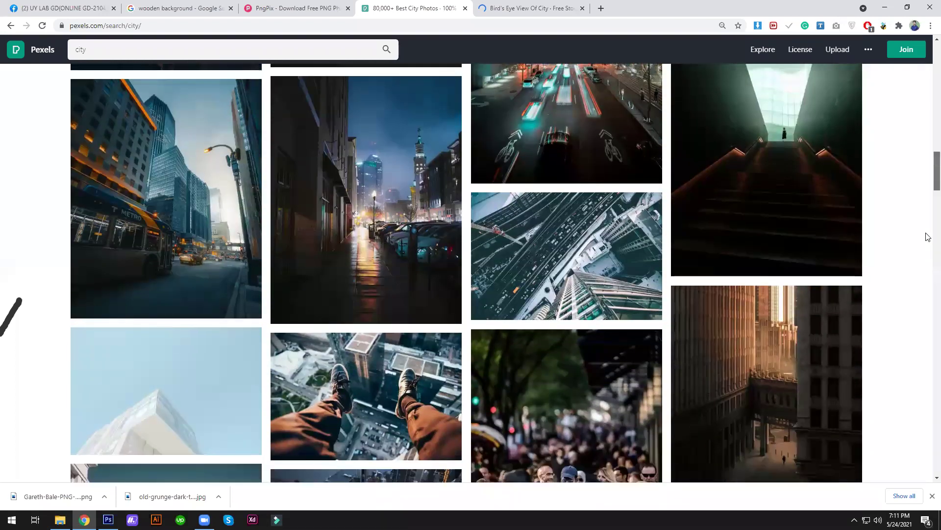
pyautogui.scroll(-4, 929, 237)
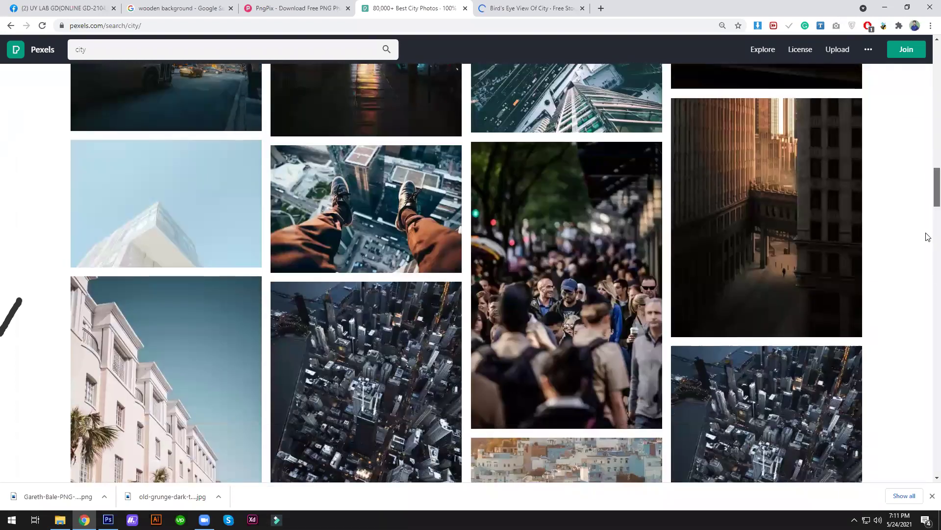
pyautogui.scroll(-1, 928, 237)
pyautogui.scroll(-1, 928, 237)
pyautogui.scroll(-2, 928, 237)
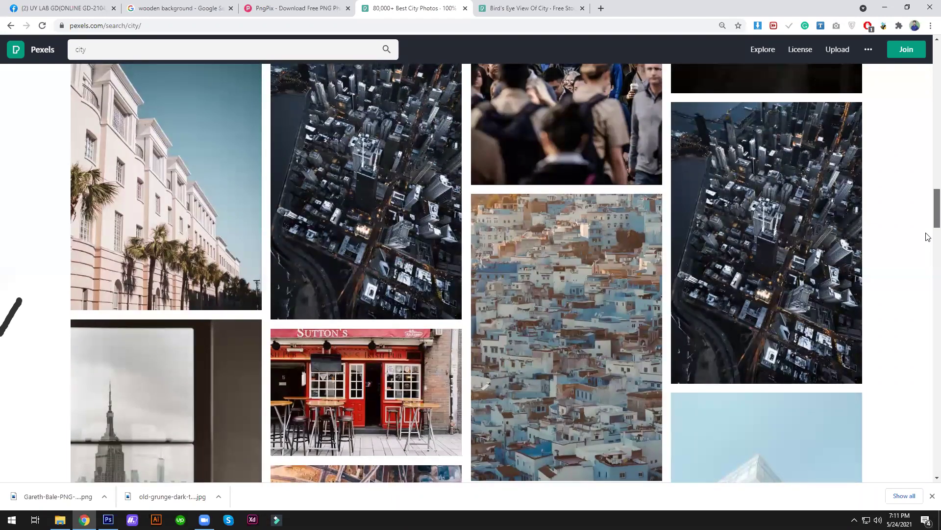
pyautogui.scroll(2, 928, 237)
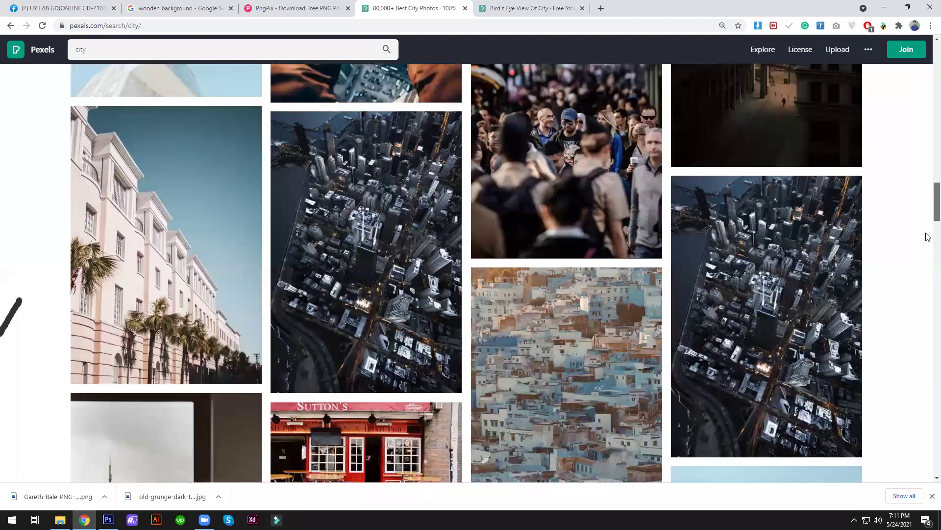
pyautogui.scroll(2, 929, 237)
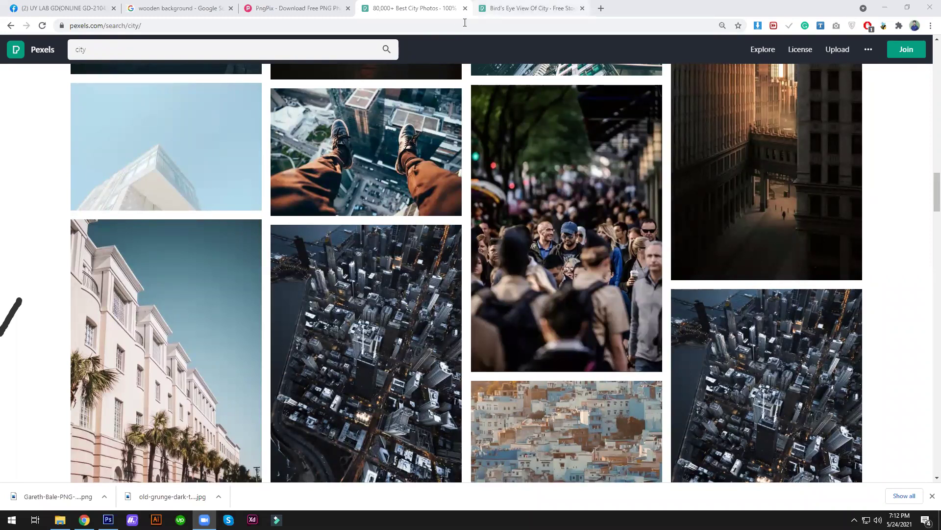
pyautogui.click(490, 9)
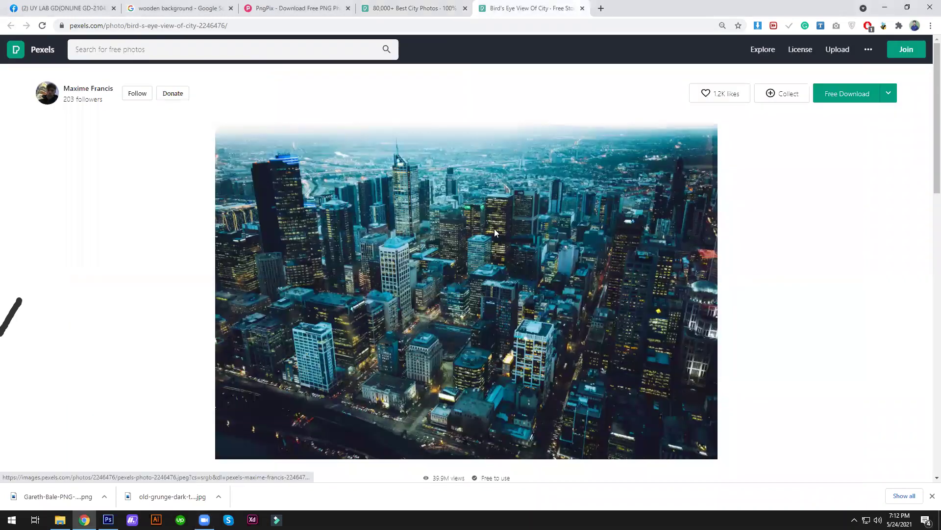
# - Copy the aerial city photo and paste it into Untitled-1 as a layer
pyautogui.rightClick(482, 199)
pyautogui.click(517, 316)
pyautogui.click(108, 519)
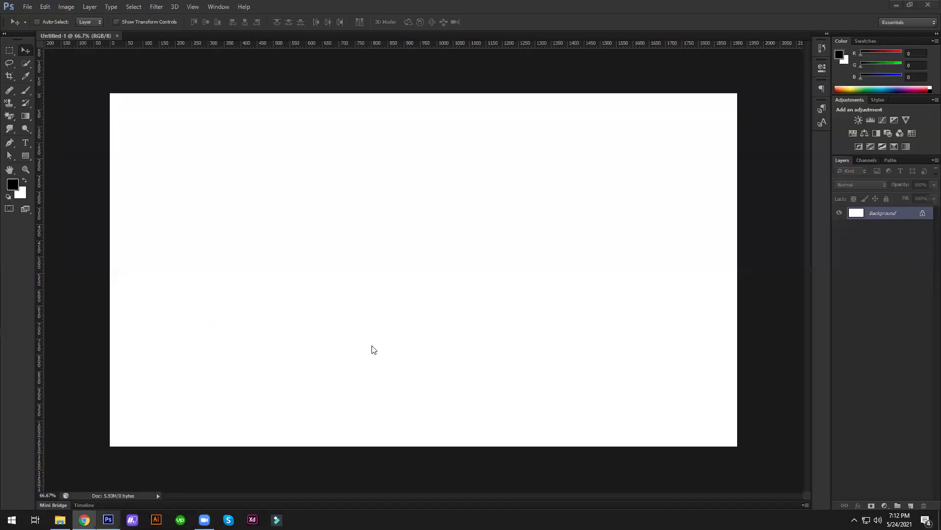
pyautogui.hotkey('ctrl', 'v')
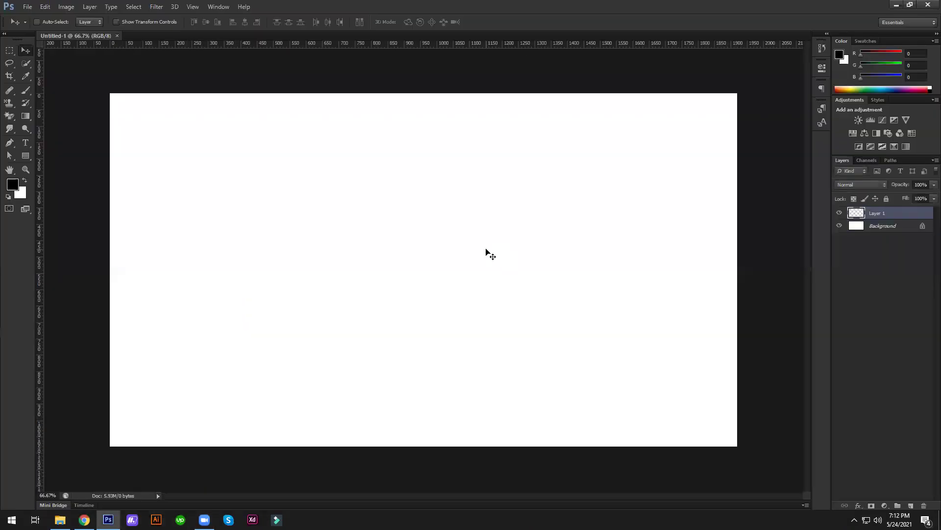
pyautogui.hotkey('ctrl', '-')
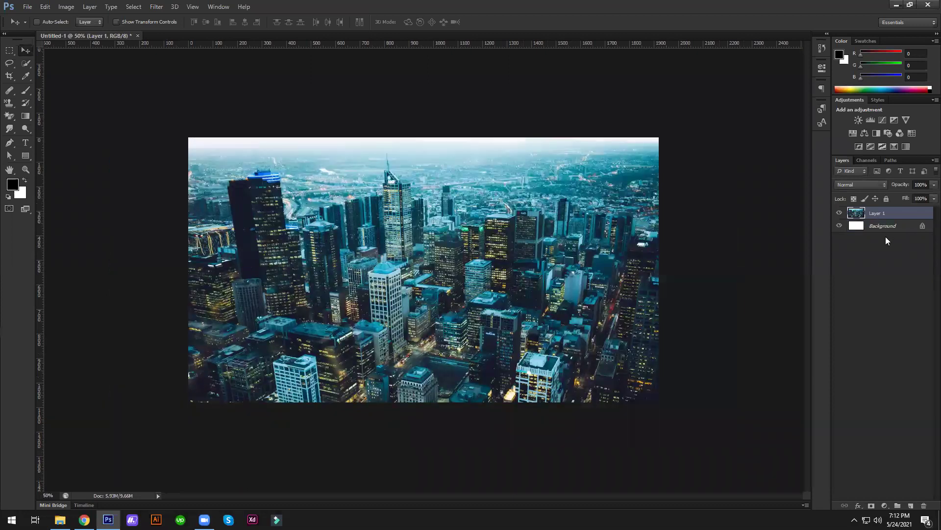
# - Add a new layer filled with deep blue #082499
pyautogui.click(911, 505)
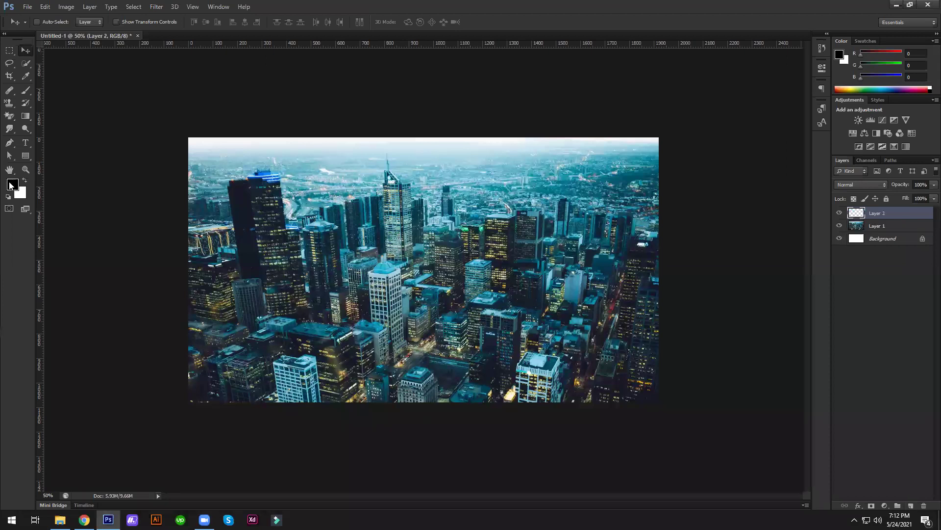
pyautogui.click(12, 185)
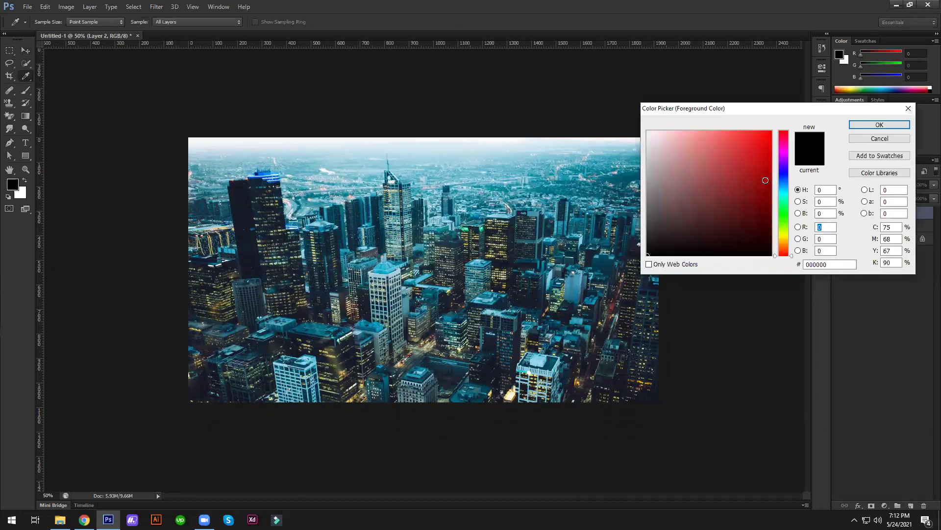
pyautogui.click(783, 176)
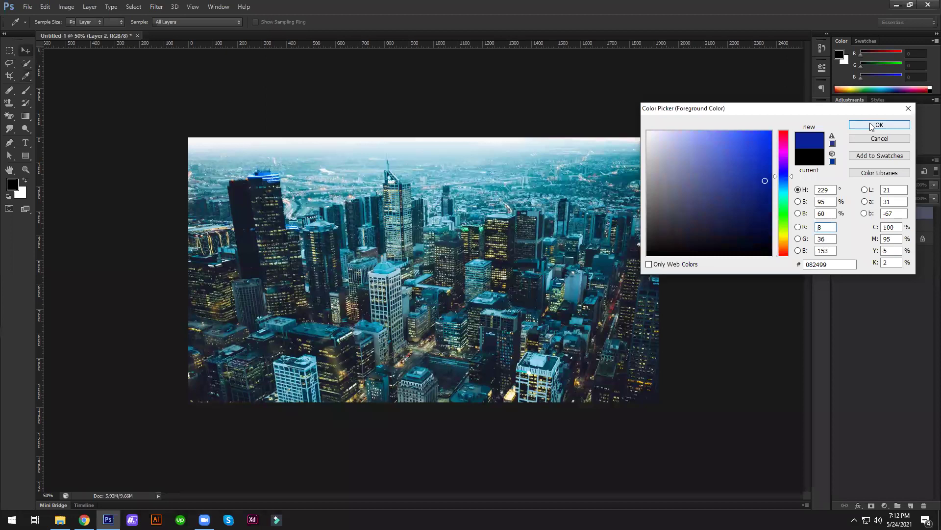
pyautogui.click(870, 124)
pyautogui.hotkey('alt', 'BackSpace')
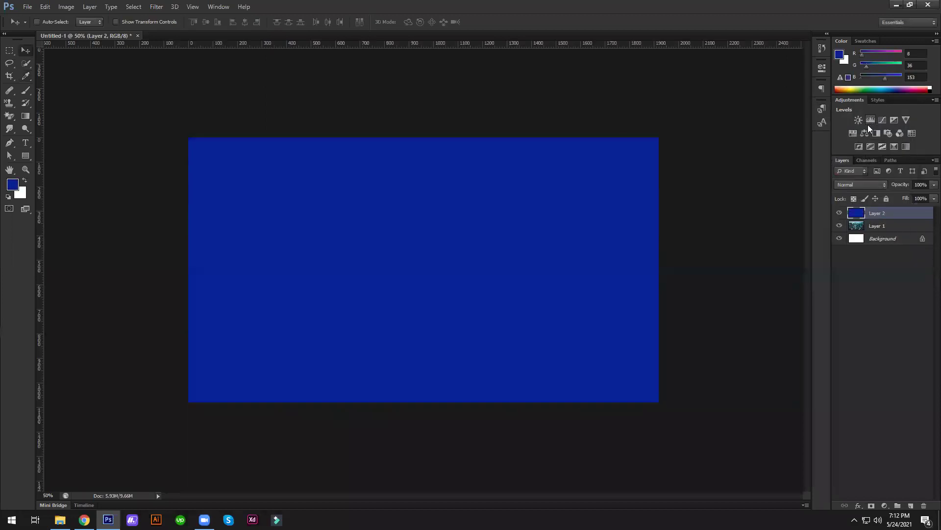
# - Lower Layer 2's opacity to 77% so the city shows through
pyautogui.click(921, 184)
pyautogui.press('Down')
pyautogui.press('Down')
pyautogui.press('Down')
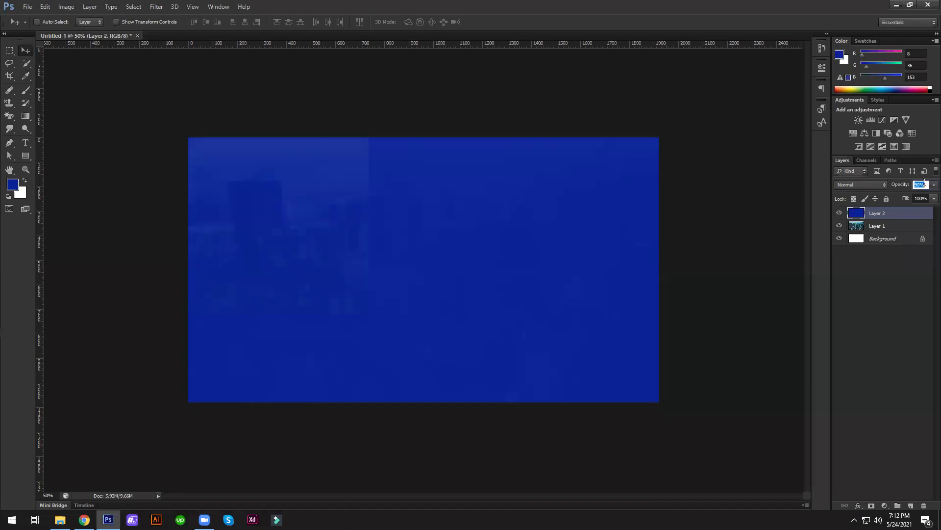
pyautogui.press('Down')
pyautogui.press('Down')
pyautogui.press('Down')
pyautogui.press('Down')
pyautogui.press('Down')
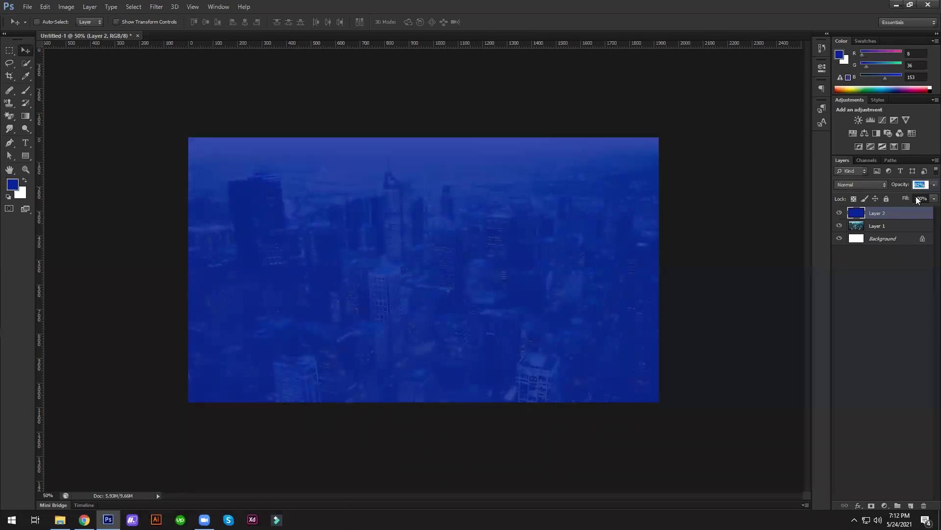
pyautogui.press('Down')
pyautogui.press('Down')
pyautogui.press('Down')
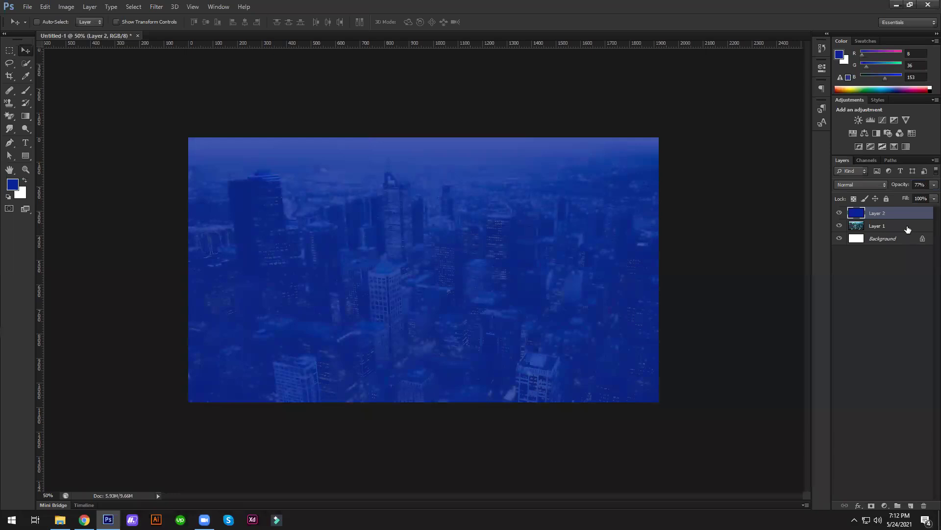
# - Type 'redmate' near the top-left corner and colour it white
pyautogui.click(28, 142)
pyautogui.click(224, 192)
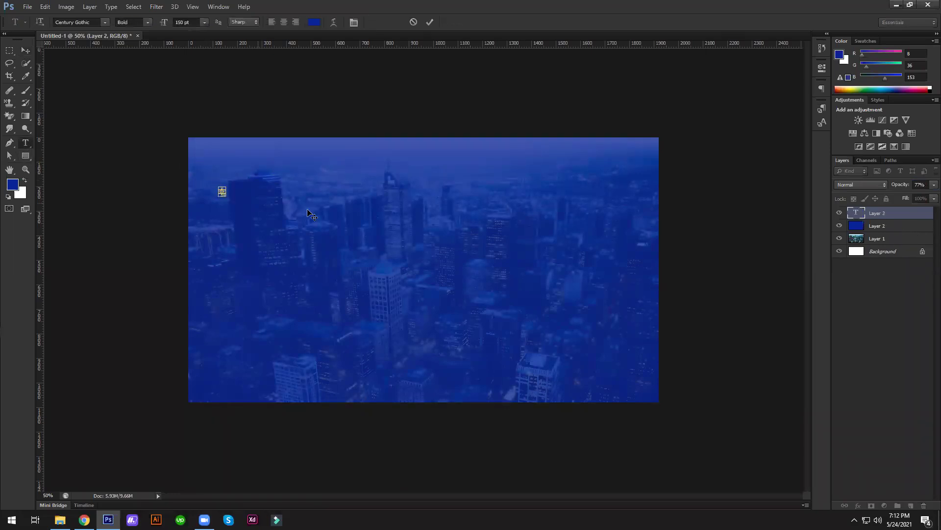
pyautogui.click(412, 23)
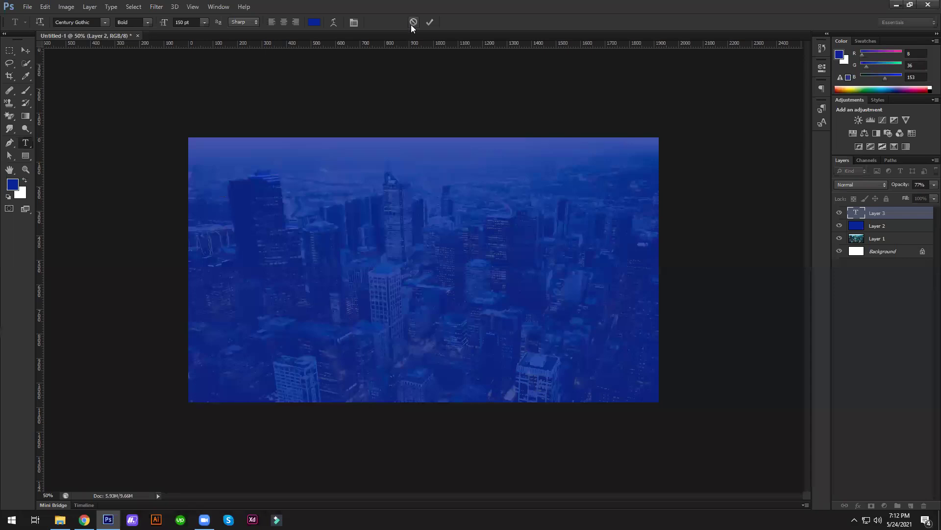
pyautogui.click(216, 182)
pyautogui.write('red')
pyautogui.write('mate')
pyautogui.hotkey('ctrl', 'a')
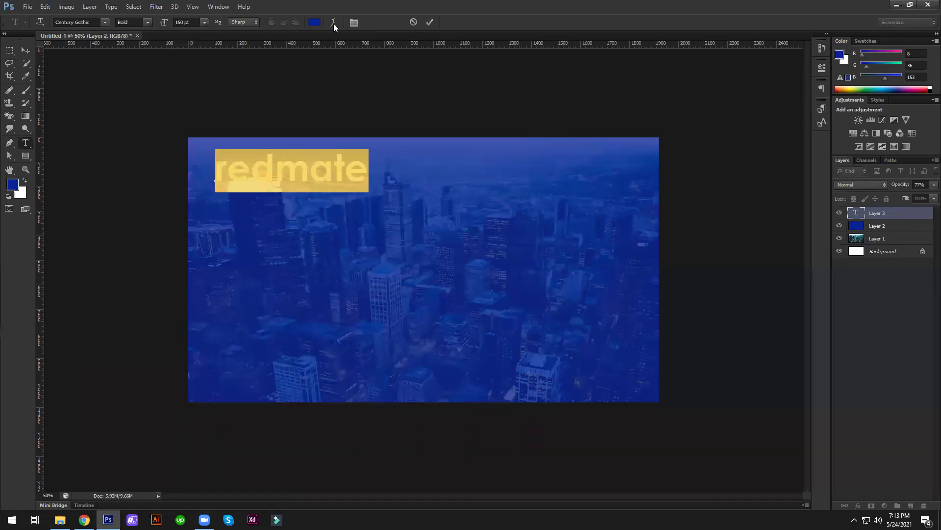
pyautogui.click(314, 22)
pyautogui.moveTo(671, 219); pyautogui.dragTo(608, 87)
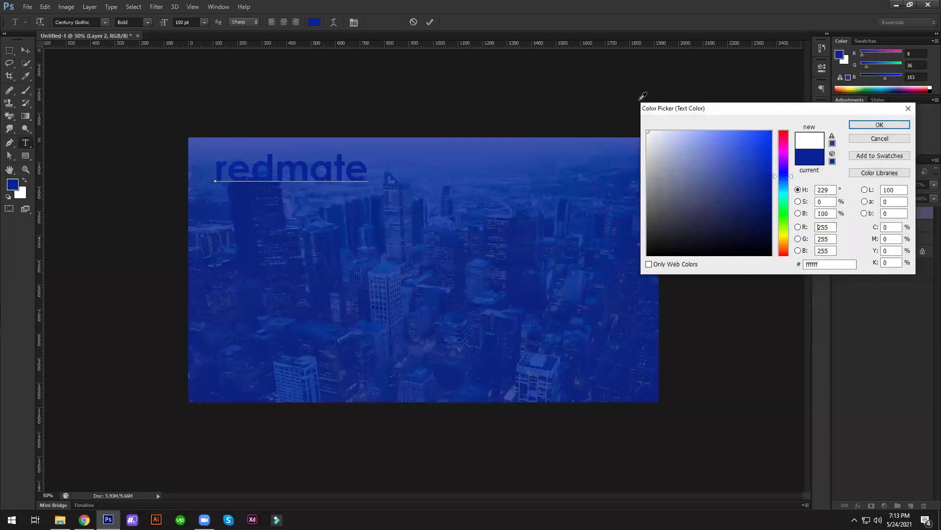
pyautogui.click(868, 124)
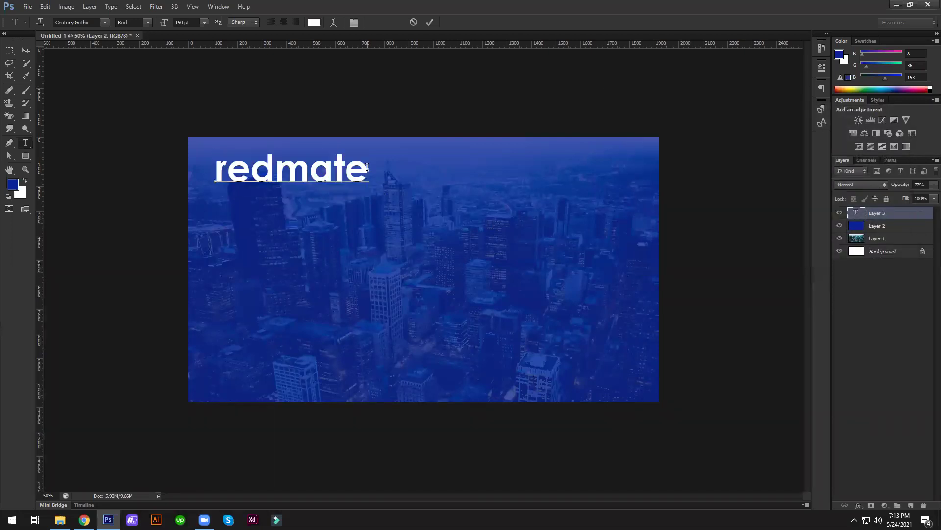
# - Add 'TM' after the word and make it superscript
pyautogui.write('TM')
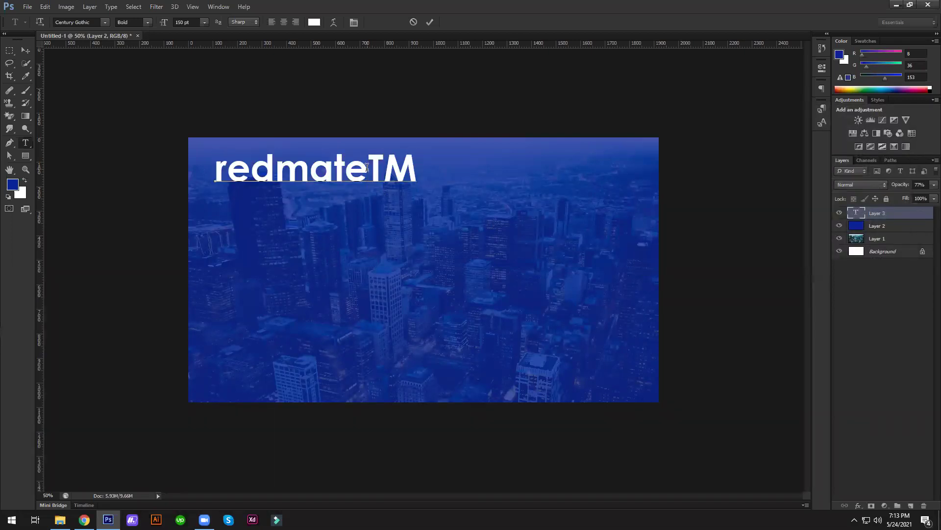
pyautogui.moveTo(367, 168); pyautogui.dragTo(417, 169)
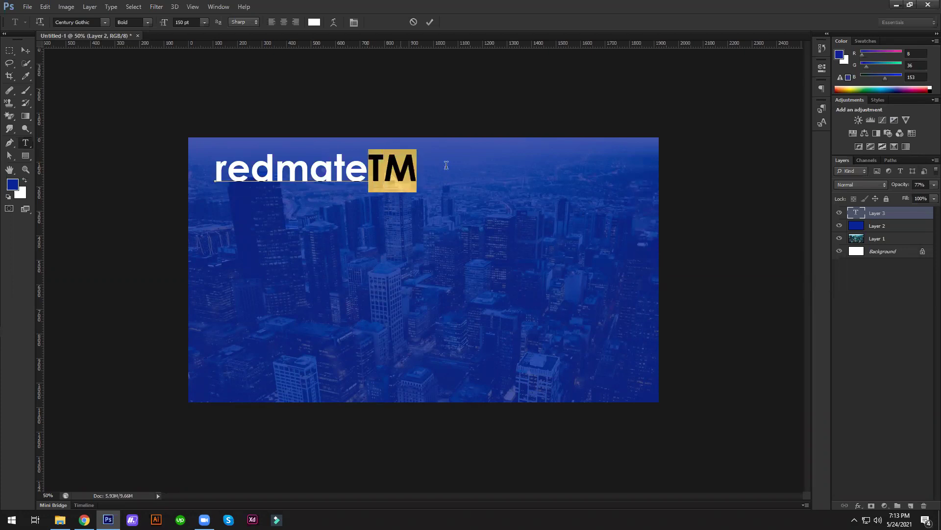
pyautogui.click(354, 22)
pyautogui.click(703, 195)
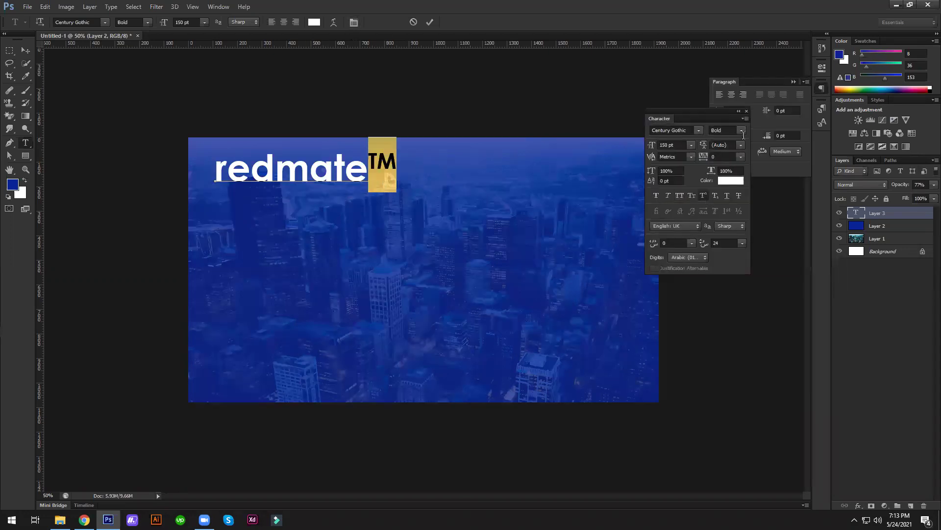
pyautogui.click(309, 169)
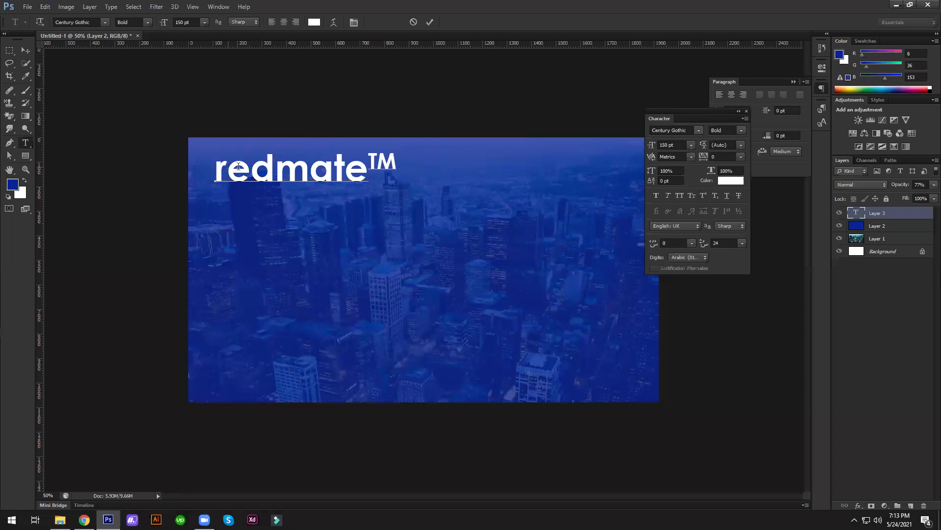
pyautogui.hotkey('ctrl', 'a')
# - Set the Redmate™ title's font size to 72 pt
pyautogui.click(191, 20)
pyautogui.write('148')
pyautogui.press('Return')
pyautogui.press('Down')
pyautogui.press('Down')
pyautogui.press('Down')
pyautogui.press('Down')
pyautogui.press('Down')
pyautogui.press('Down')
pyautogui.press('Down')
pyautogui.press('Down')
pyautogui.press('Down')
pyautogui.press('Down')
pyautogui.press('Down')
pyautogui.press('Down')
pyautogui.press('Down')
pyautogui.press('Down')
pyautogui.press('Down')
pyautogui.press('Down')
pyautogui.press('Down')
pyautogui.press('Down')
pyautogui.press('Down')
pyautogui.press('Down')
pyautogui.click(223, 177)
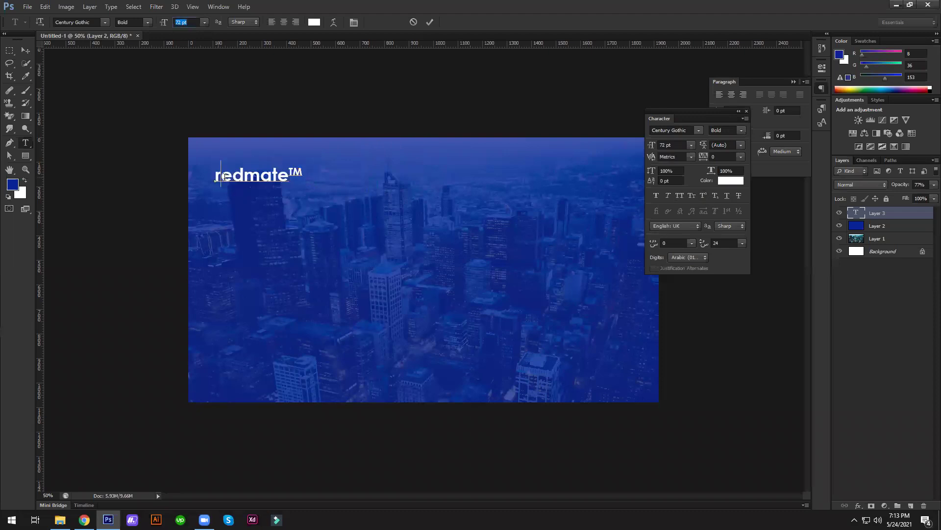
# - Capitalise the R, commit the text and nudge the title slightly up-left
pyautogui.press('BackSpace')
pyautogui.write('R')
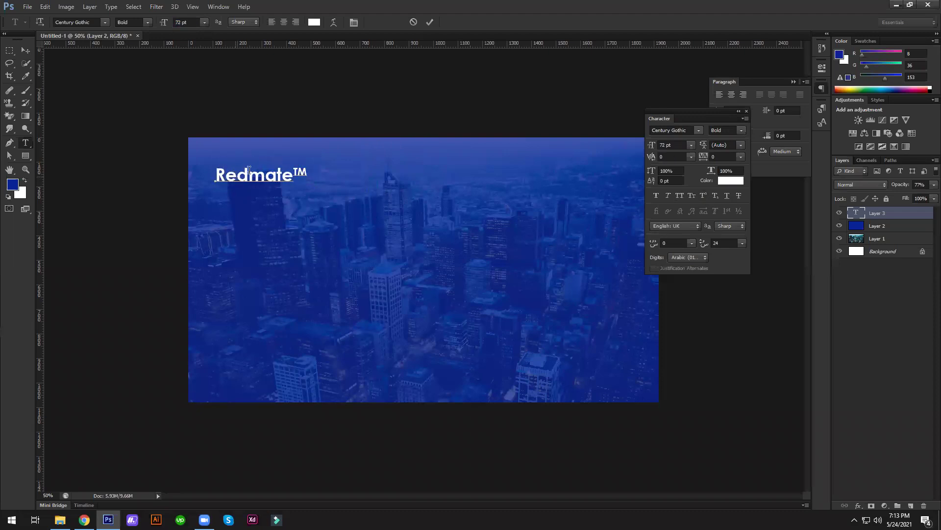
pyautogui.click(430, 23)
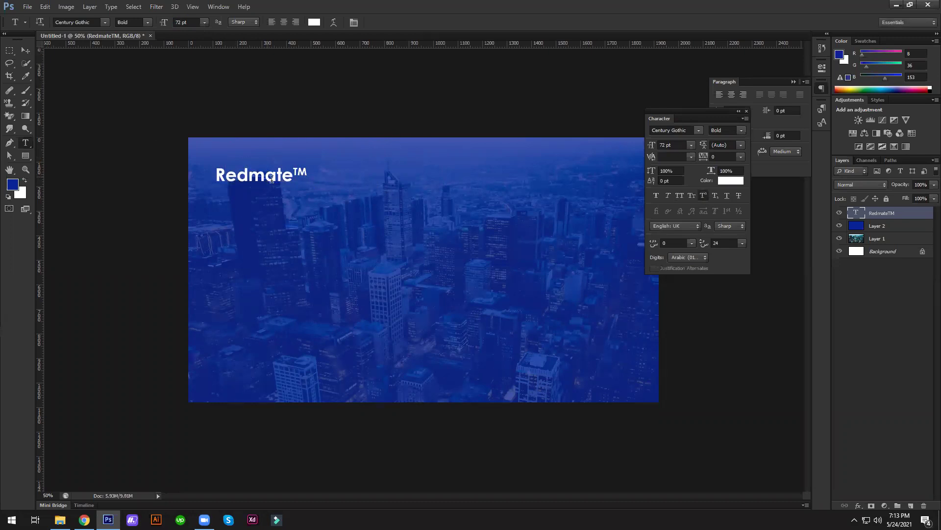
pyautogui.press('v')
pyautogui.moveTo(272, 179); pyautogui.dragTo(265, 173)
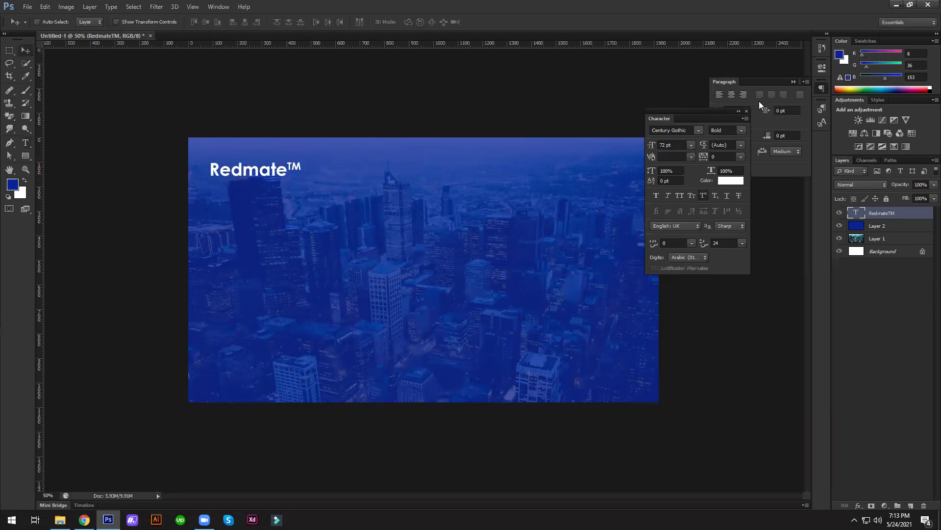
# - Start a text box mid-image with the first line 'World Best Design, UI/UX Service'
pyautogui.click(746, 113)
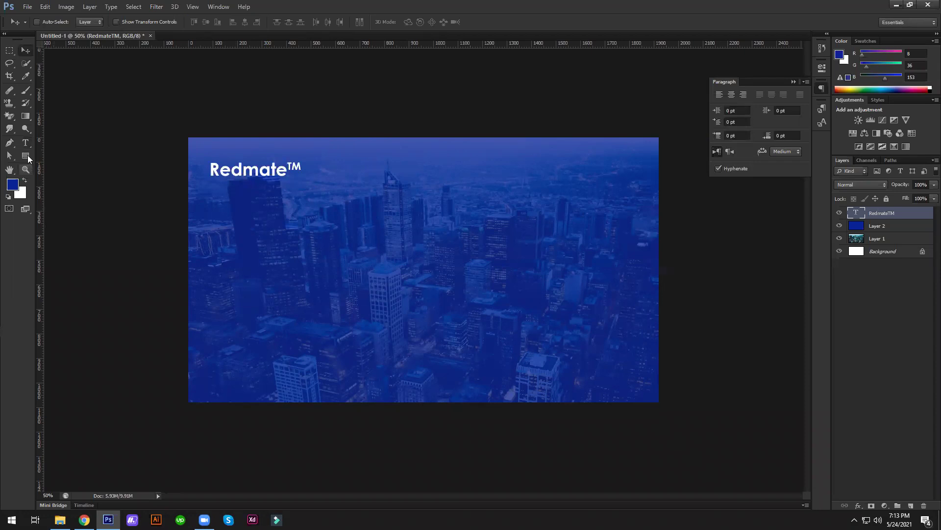
pyautogui.press('t')
pyautogui.click(211, 289)
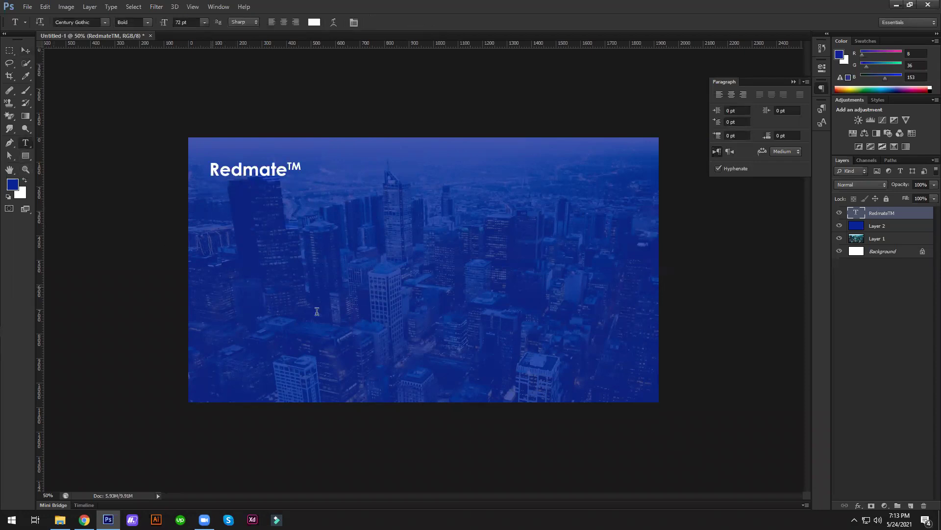
pyautogui.write('World Best')
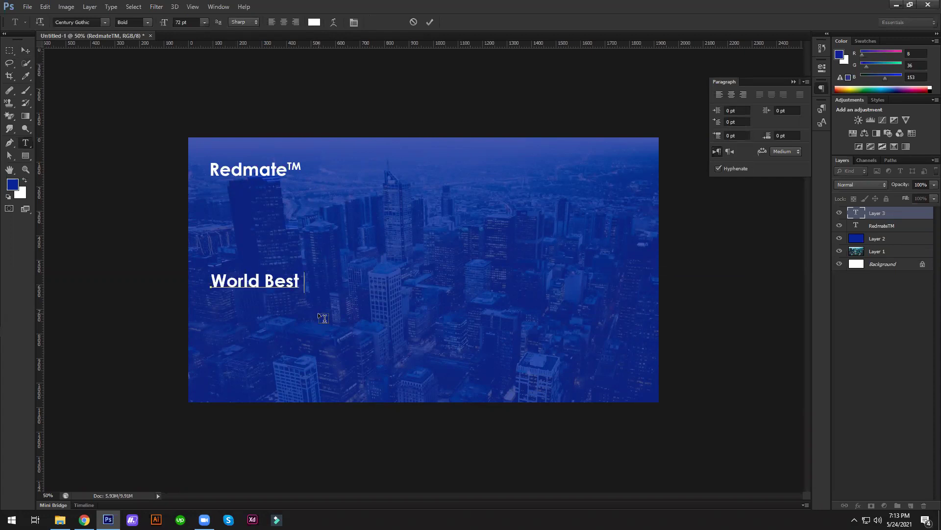
pyautogui.write(' Design, UI/UC')
pyautogui.press('BackSpace')
pyautogui.write('X Service')
pyautogui.press('Return')
# - Type the second line 'Provider and Tech Based Company', correcting typos
pyautogui.write('P{r')
pyautogui.press('BackSpace')
pyautogui.press('BackSpace')
pyautogui.write('rovider and ')
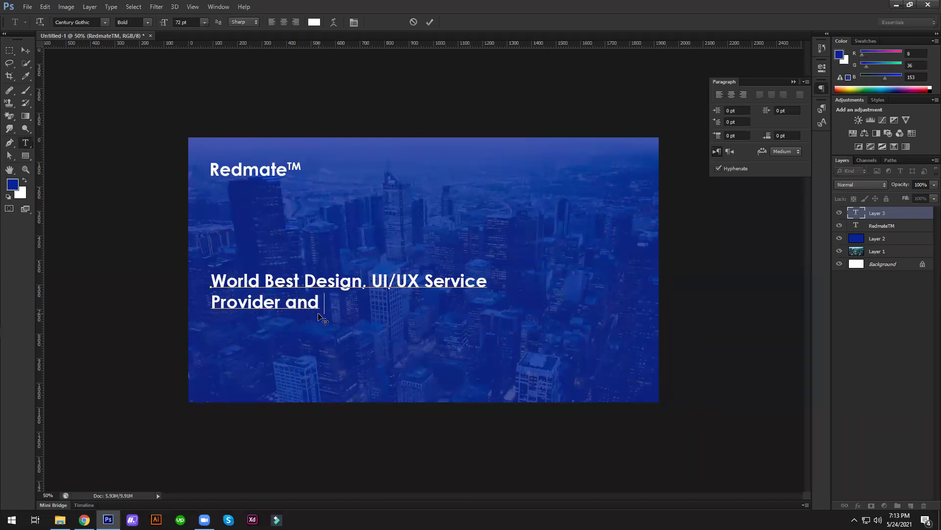
pyautogui.write('Tech ')
pyautogui.write('Se')
pyautogui.press('BackSpace')
pyautogui.press('BackSpace')
pyautogui.write('Based Comapny')
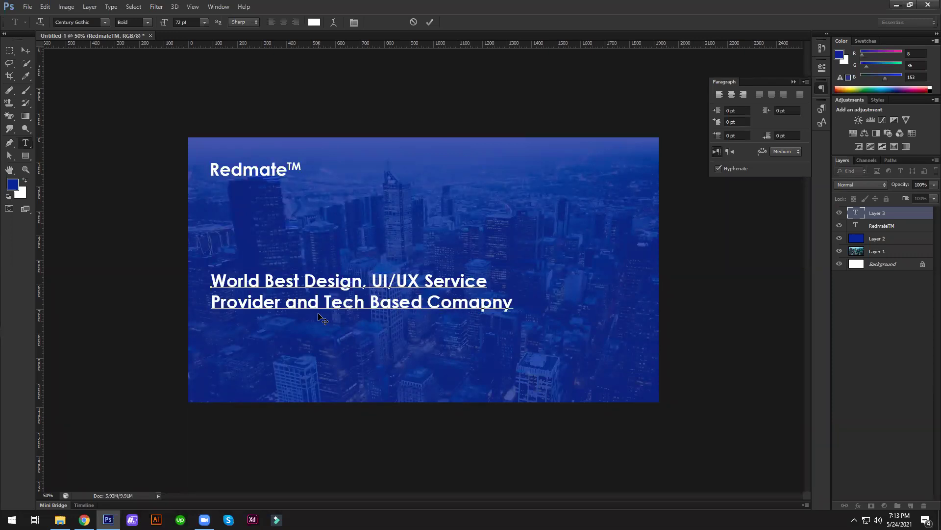
pyautogui.press('BackSpace')
pyautogui.press('BackSpace')
# - Remove 'and' and insert 'Development' after 'Design' in the tagline
pyautogui.press('BackSpace')
pyautogui.press('BackSpace')
pyautogui.write('pany')
pyautogui.moveTo(320, 304); pyautogui.dragTo(287, 305)
pyautogui.press('BackSpace')
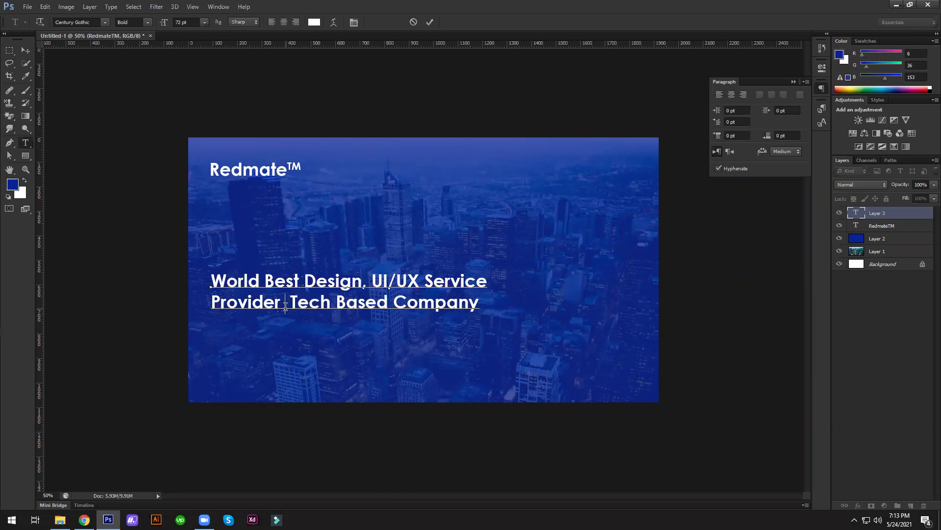
pyautogui.press('BackSpace')
pyautogui.write('m')
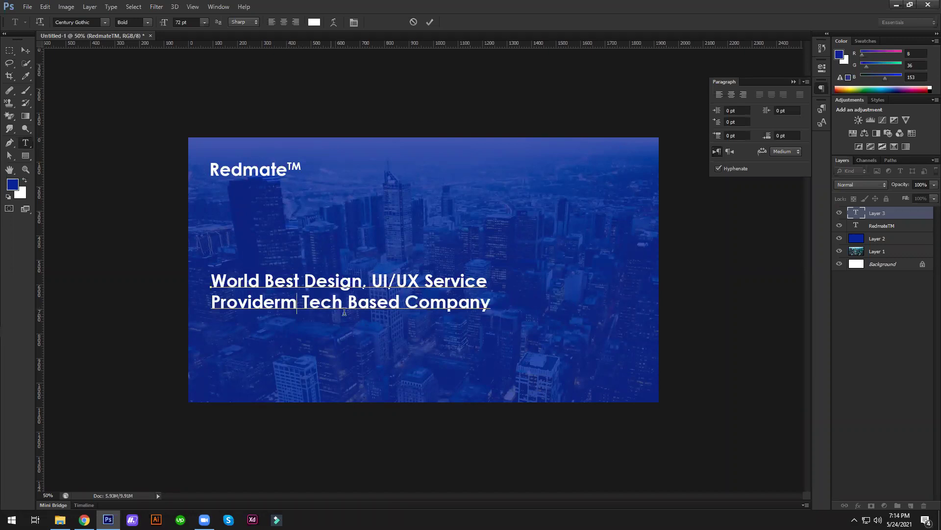
pyautogui.press('BackSpace')
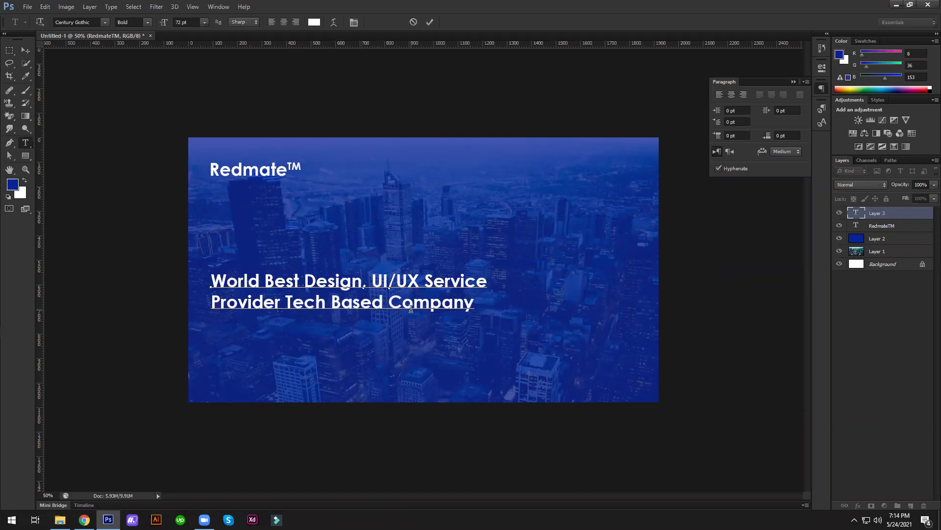
pyautogui.write(',')
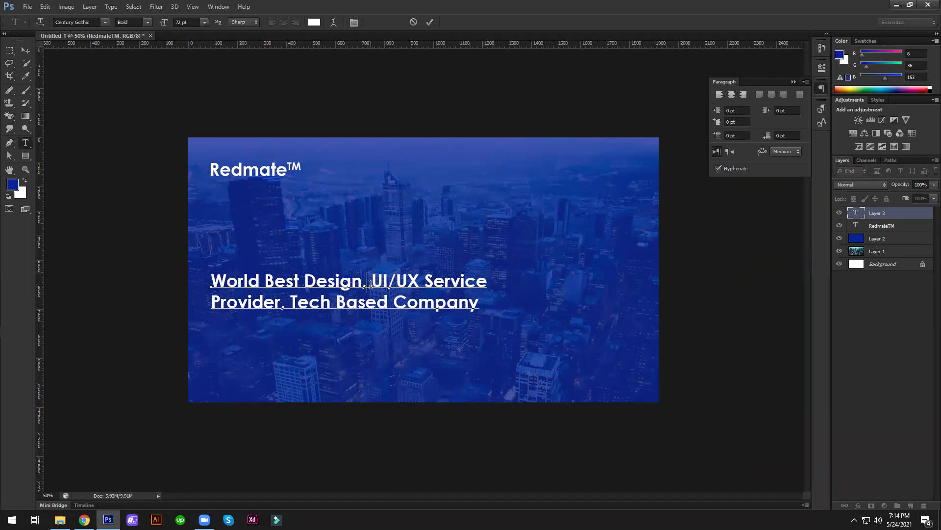
pyautogui.write(' Develo-p')
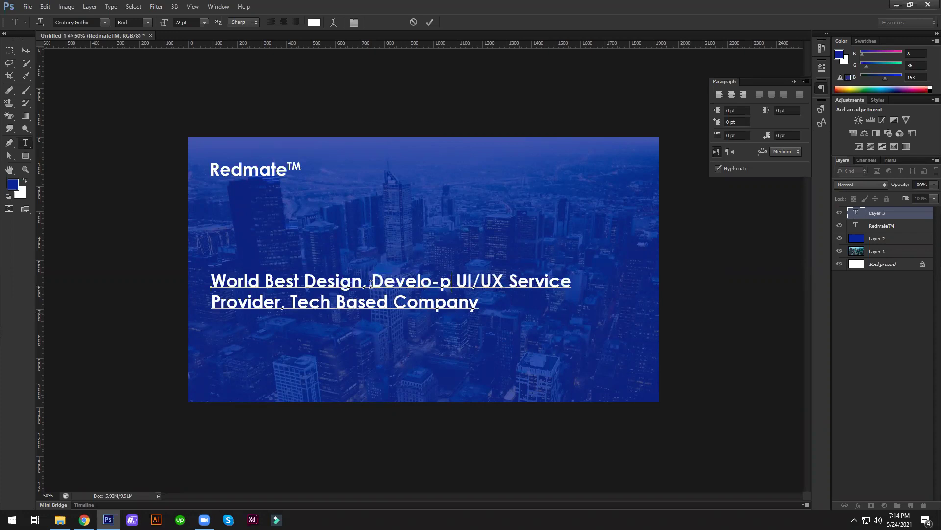
pyautogui.press('BackSpace')
pyautogui.press('BackSpace')
# - Finish typing 'Development,' and set the whole tagline to 57 pt
pyautogui.write('pment,')
pyautogui.hotkey('ctrl', 'a')
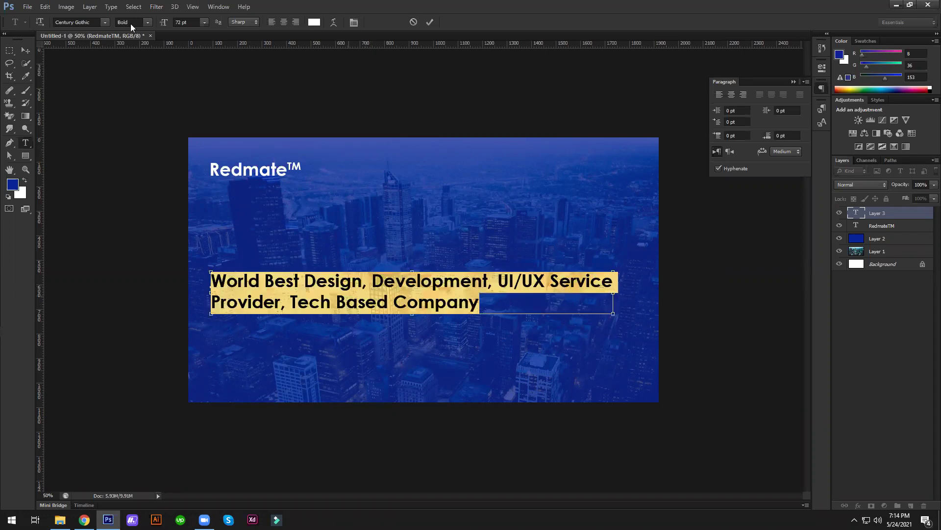
pyautogui.click(182, 22)
pyautogui.write('57')
pyautogui.press('Return')
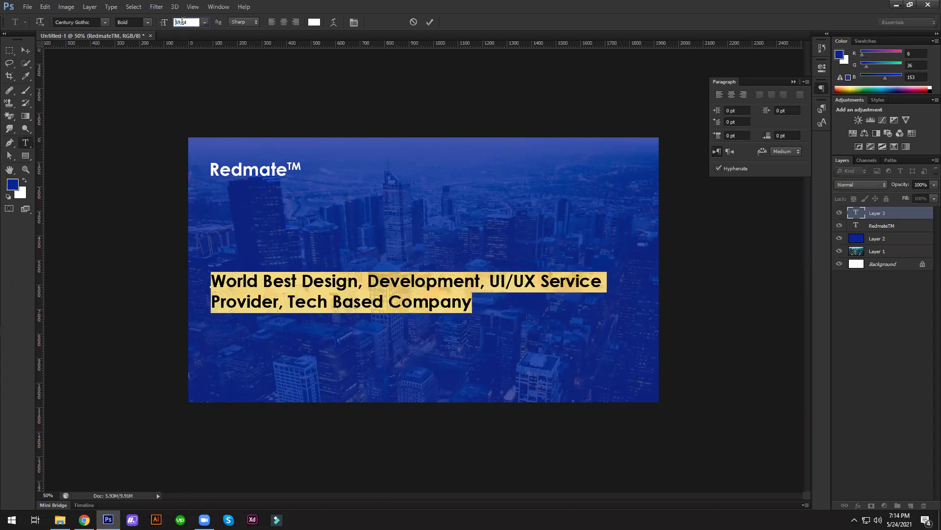
# - Break the tagline before UI/UX and apply Faux Bold to all of it
pyautogui.click(440, 282)
pyautogui.press('Return')
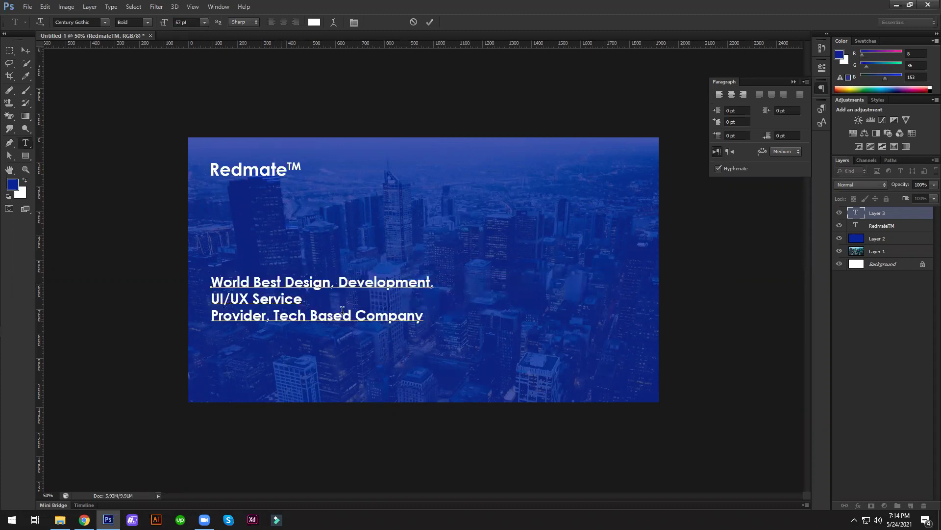
pyautogui.hotkey('ctrl', 'a')
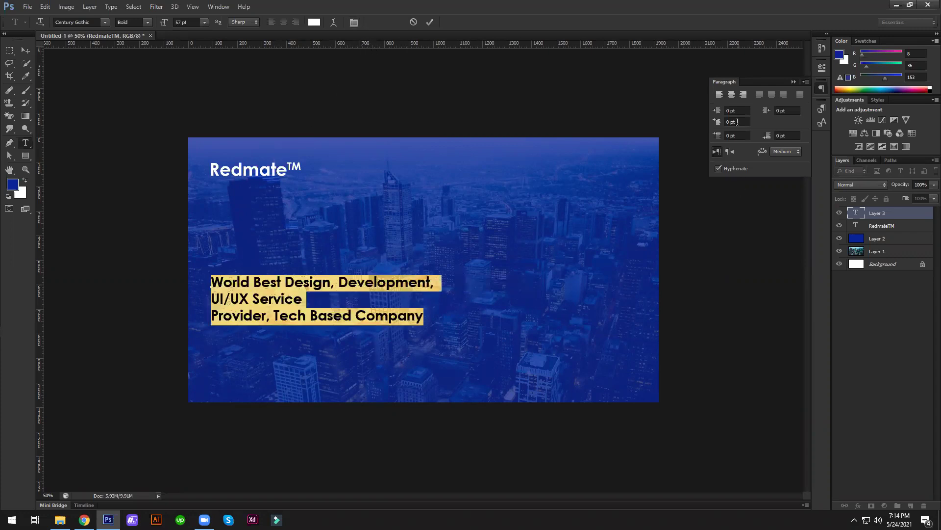
pyautogui.click(356, 19)
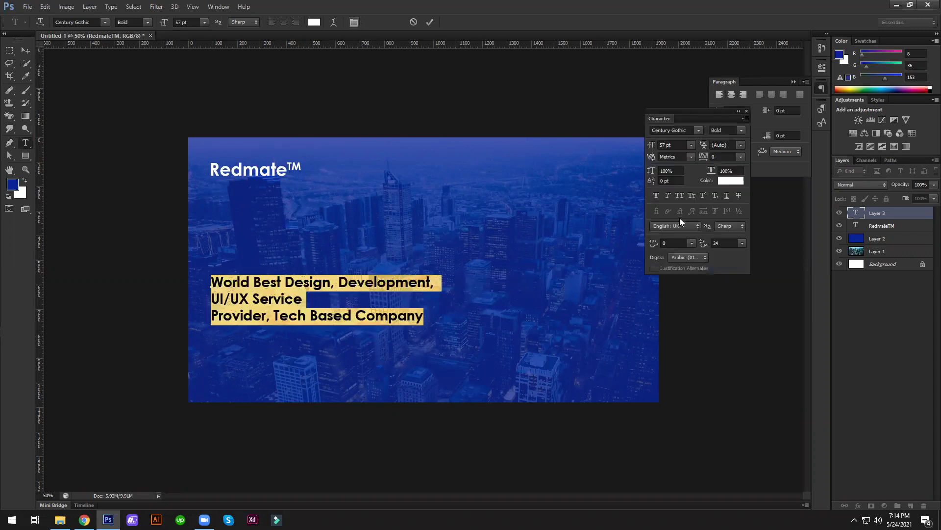
pyautogui.click(655, 196)
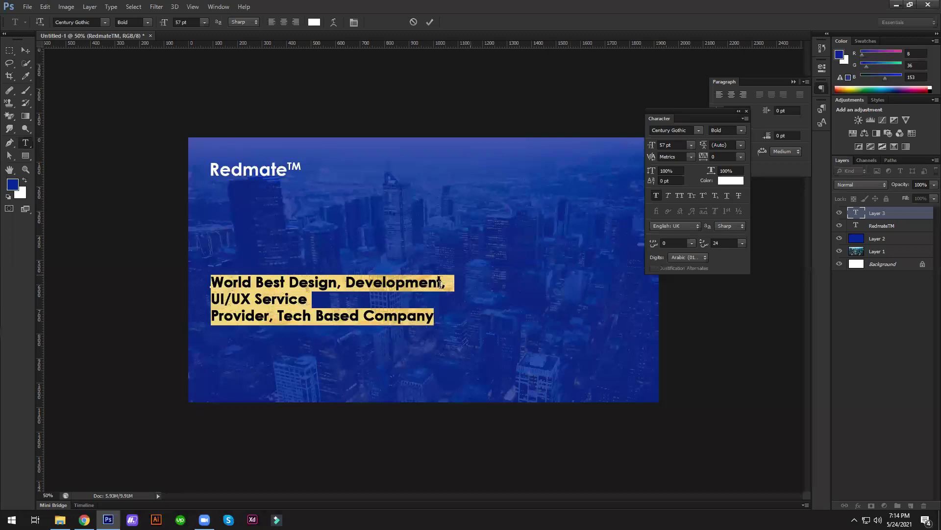
# - Rearrange the tagline's line breaks around Provider, Tech Based Company and UI/UX Service Provider
pyautogui.click(222, 317)
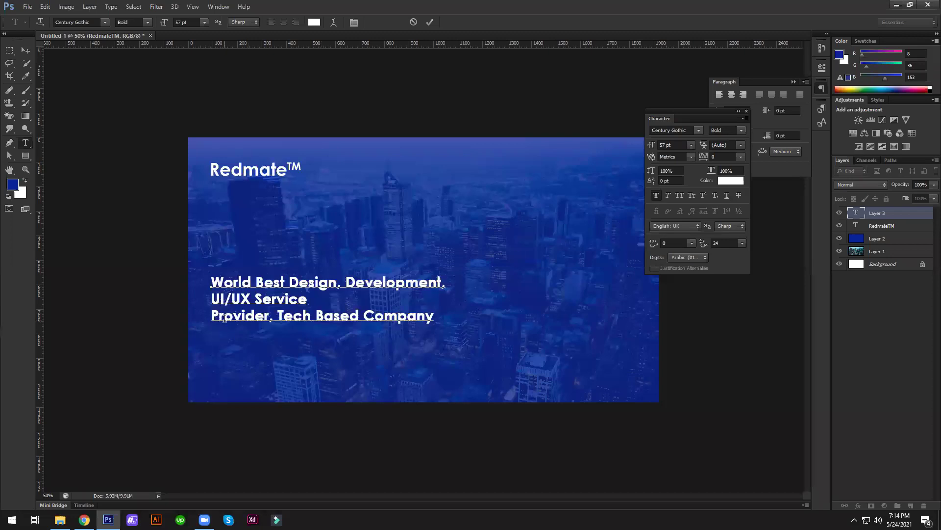
pyautogui.press('BackSpace')
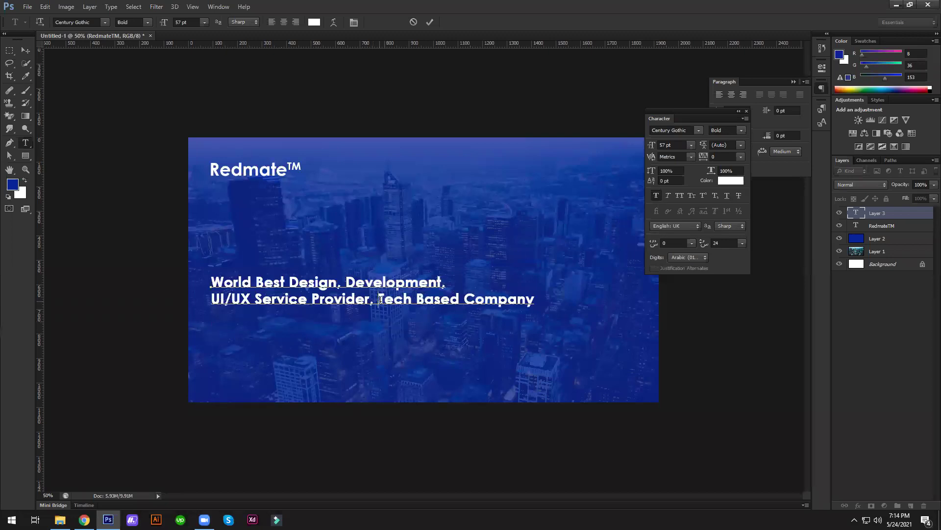
pyautogui.click(380, 300)
pyautogui.press('Return')
pyautogui.press('BackSpace')
pyautogui.press('Return')
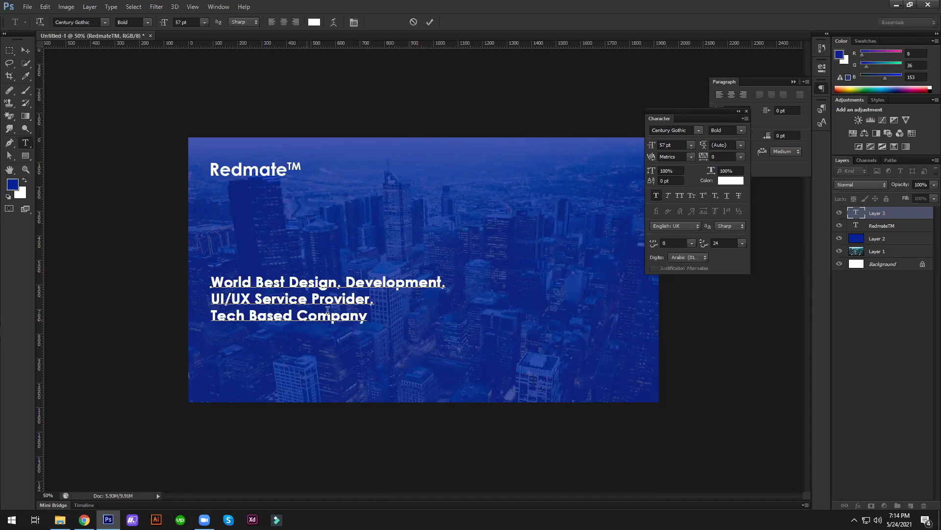
pyautogui.click(212, 298)
pyautogui.press('BackSpace')
# - Break before Service, move the tagline lower, and delete 'Tech Based Company'
pyautogui.click(493, 282)
pyautogui.press('Return')
pyautogui.click(211, 316)
pyautogui.press('BackSpace')
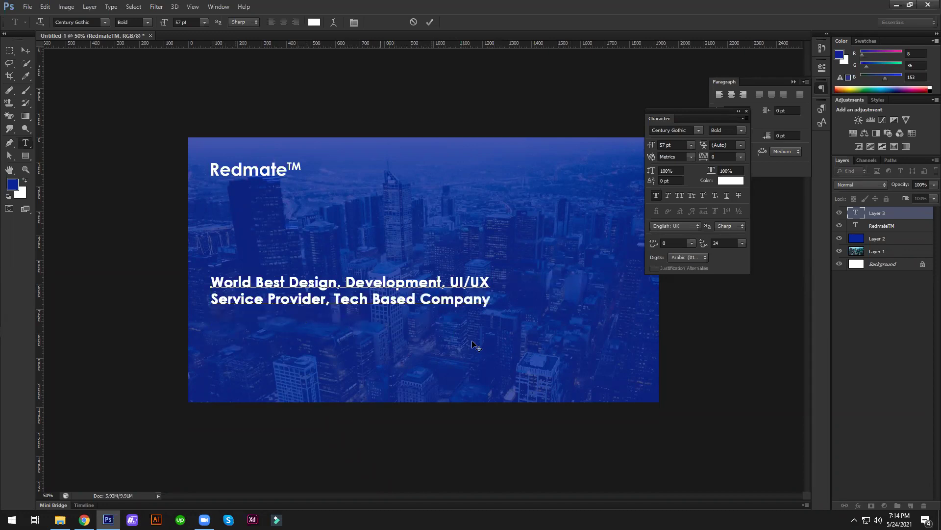
pyautogui.moveTo(475, 346); pyautogui.dragTo(470, 378)
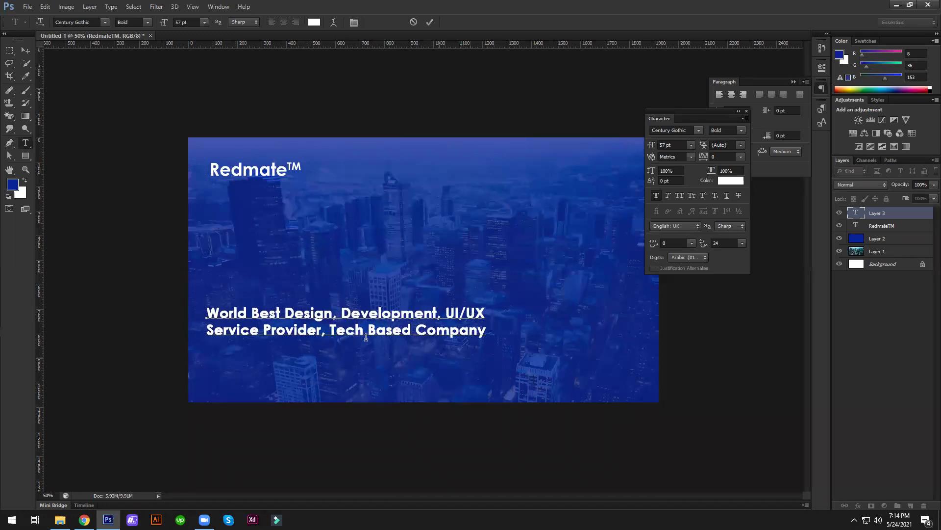
pyautogui.moveTo(330, 329); pyautogui.dragTo(538, 342)
pyautogui.press('BackSpace')
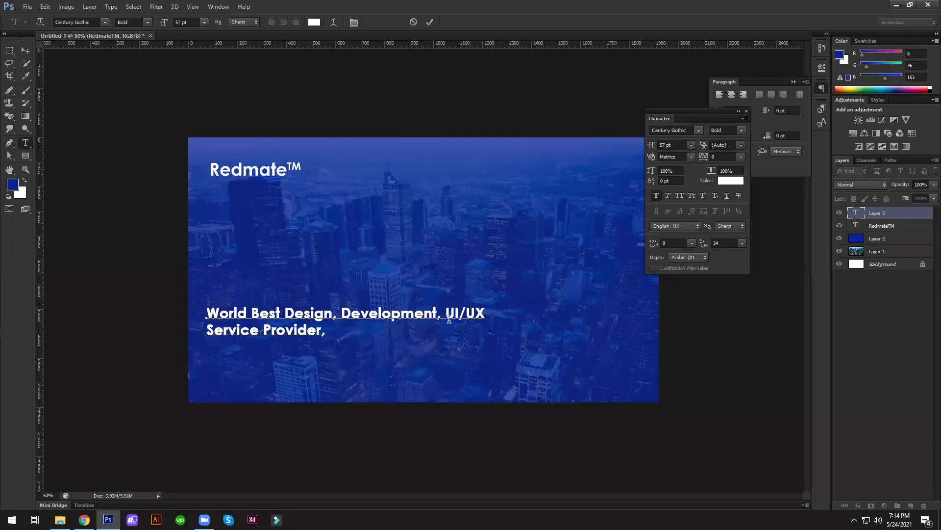
# - Put 'UI/UX Service Provider' on line two, remove the stray backslash, and end with '!'
pyautogui.click(447, 313)
pyautogui.write('\\')
pyautogui.press('Return')
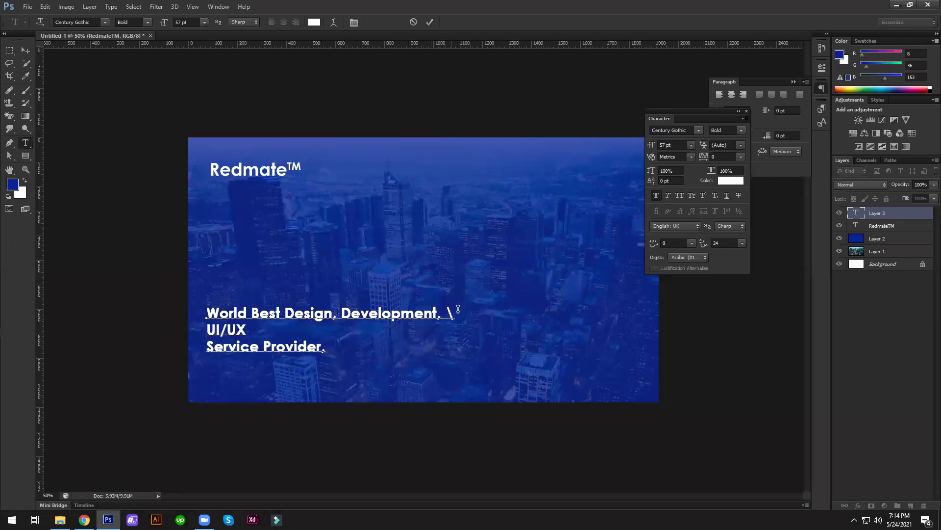
pyautogui.press('BackSpace')
pyautogui.click(211, 346)
pyautogui.press('BackSpace')
pyautogui.doubleClick(376, 334)
pyautogui.press('BackSpace')
pyautogui.press('Left')
pyautogui.write('!')
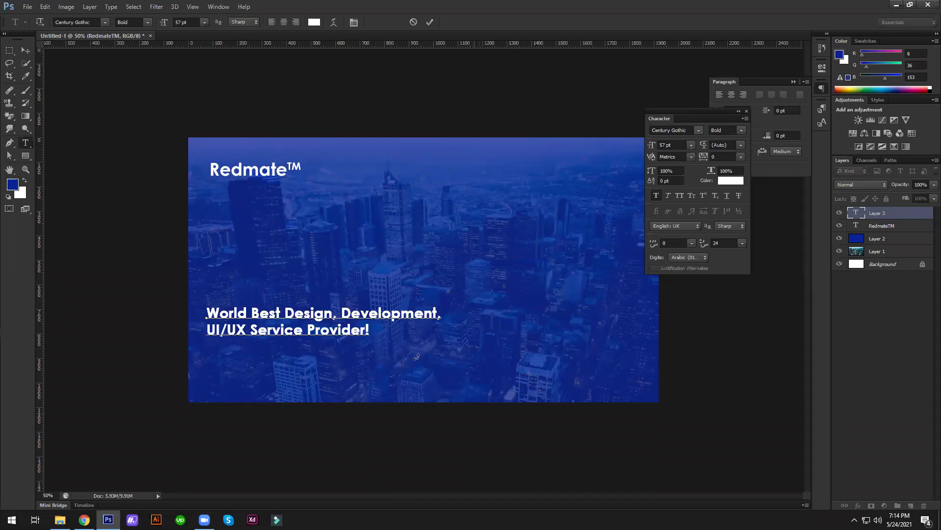
# - Apply All Caps to the whole tagline and commit the text
pyautogui.hotkey('ctrl', 'a')
pyautogui.click(680, 196)
pyautogui.click(25, 50)
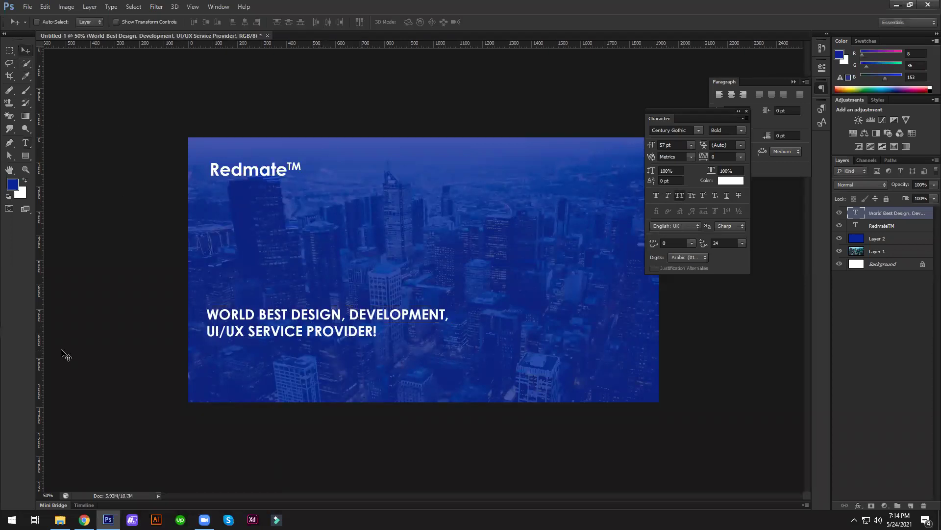
pyautogui.click(84, 519)
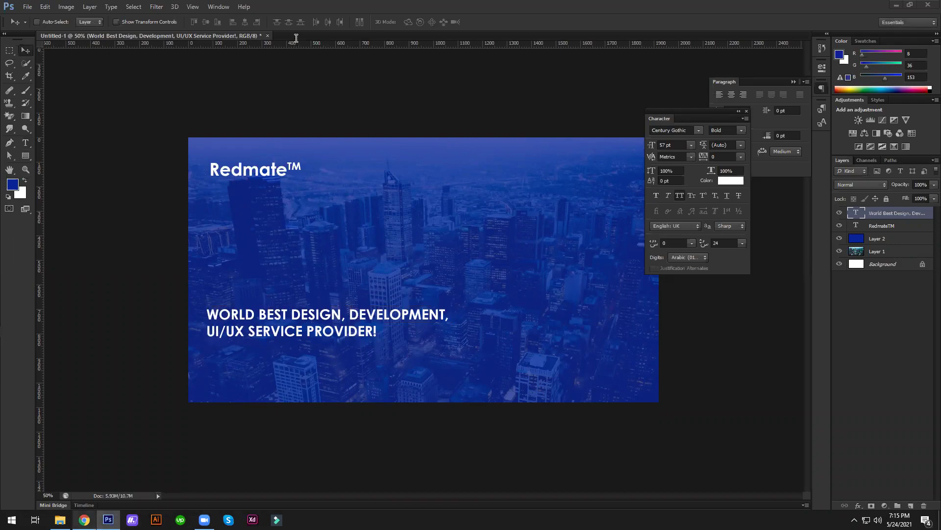
# - Select the 'Why do we use it?' opening sentences on lipsum.com, then draw a Photoshop text box below the tagline
pyautogui.press('BackSpace')
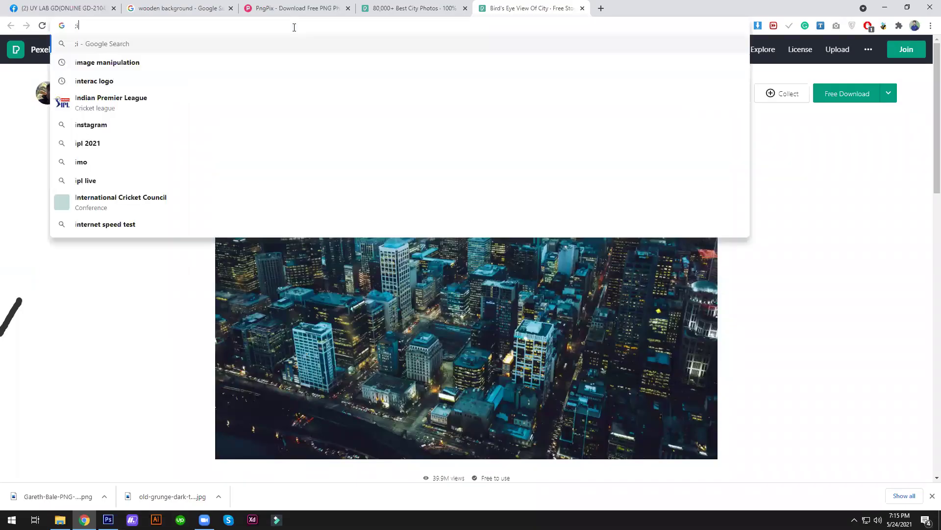
pyautogui.write('l')
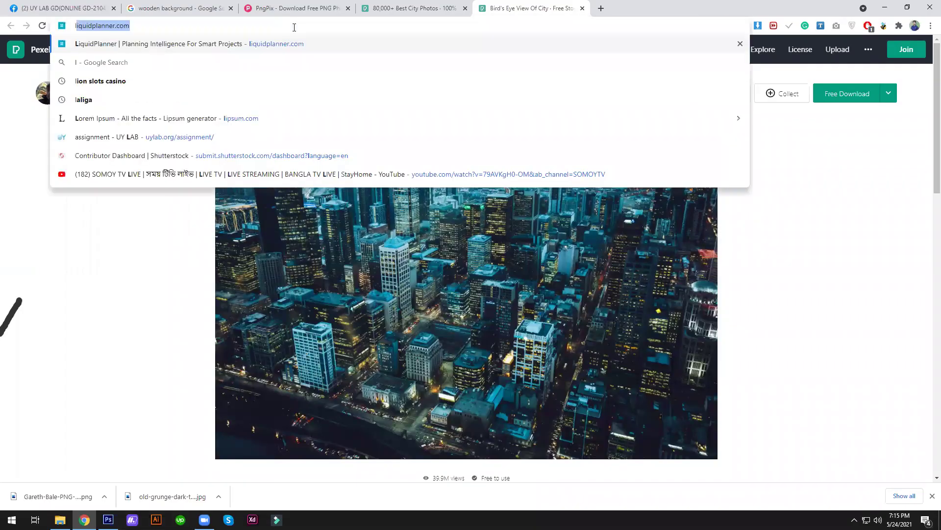
pyautogui.write('u')
pyautogui.press('BackSpace')
pyautogui.press('BackSpace')
pyautogui.write('i')
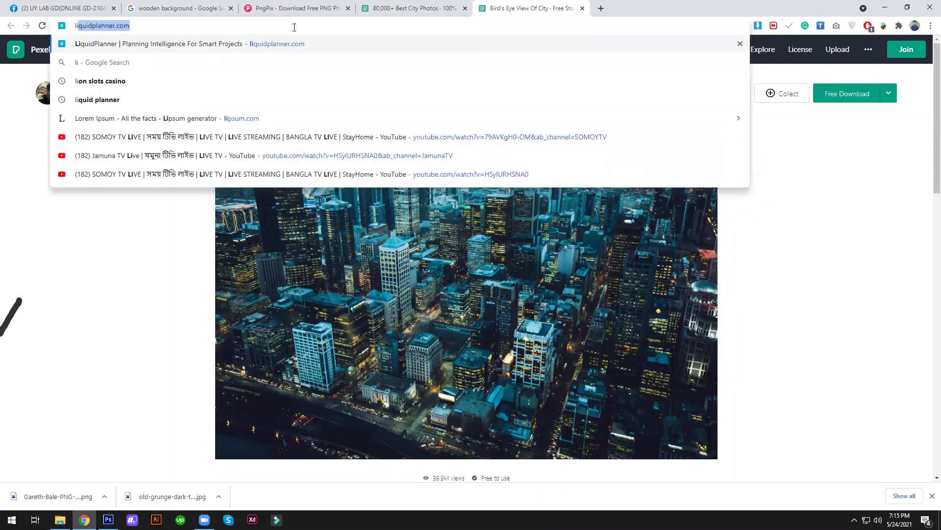
pyautogui.write('p')
pyautogui.press('Return')
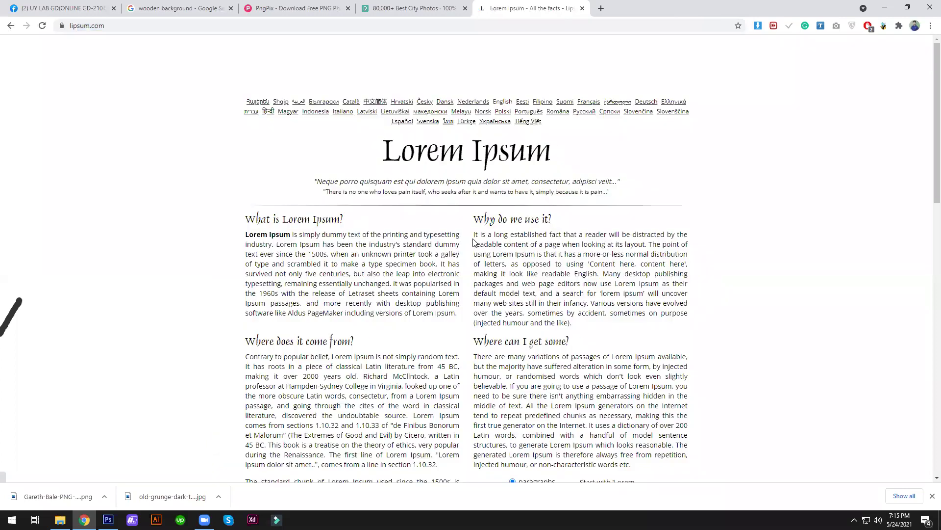
pyautogui.moveTo(496, 245); pyautogui.dragTo(598, 273)
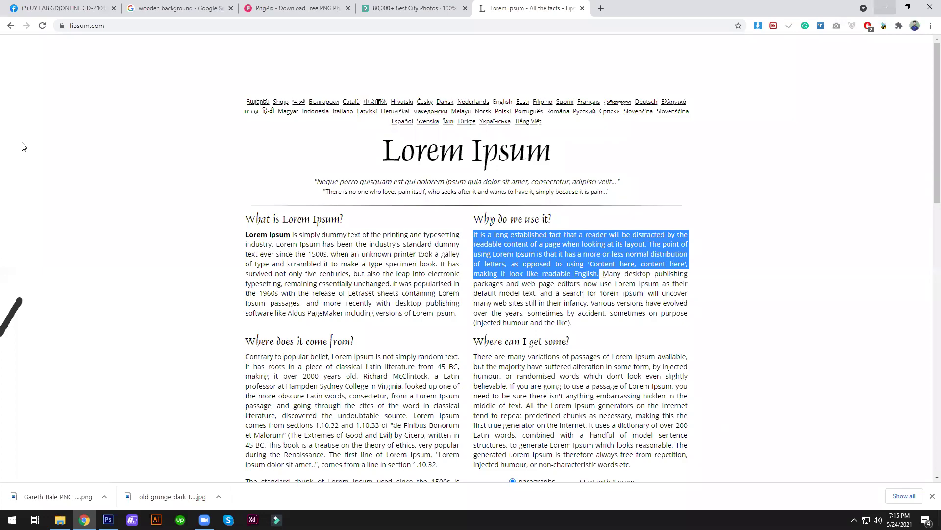
pyautogui.hotkey('alt', 'Tab')
pyautogui.moveTo(207, 346); pyautogui.dragTo(447, 379)
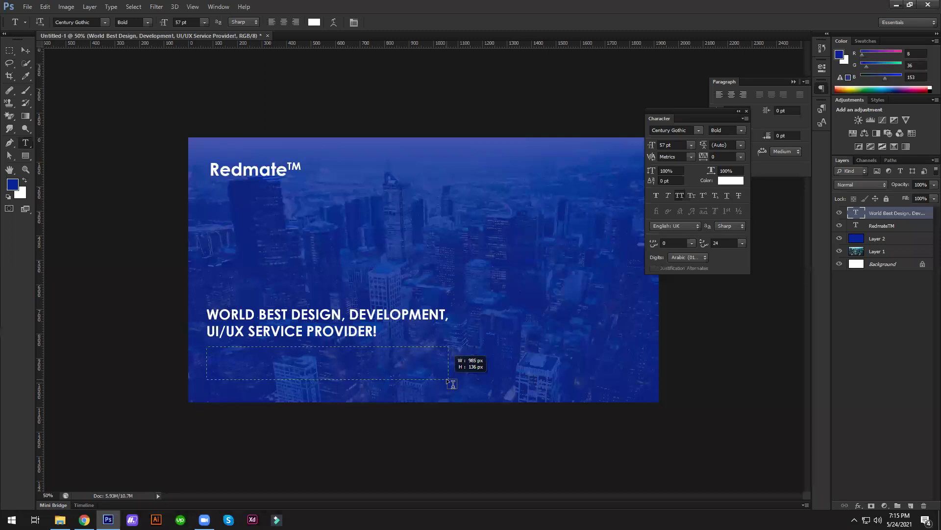
# - Paste the Lorem Ipsum passage in Regular style and trim it to the opening sentence
pyautogui.hotkey('ctrl', 'v')
pyautogui.hotkey('ctrl', 'a')
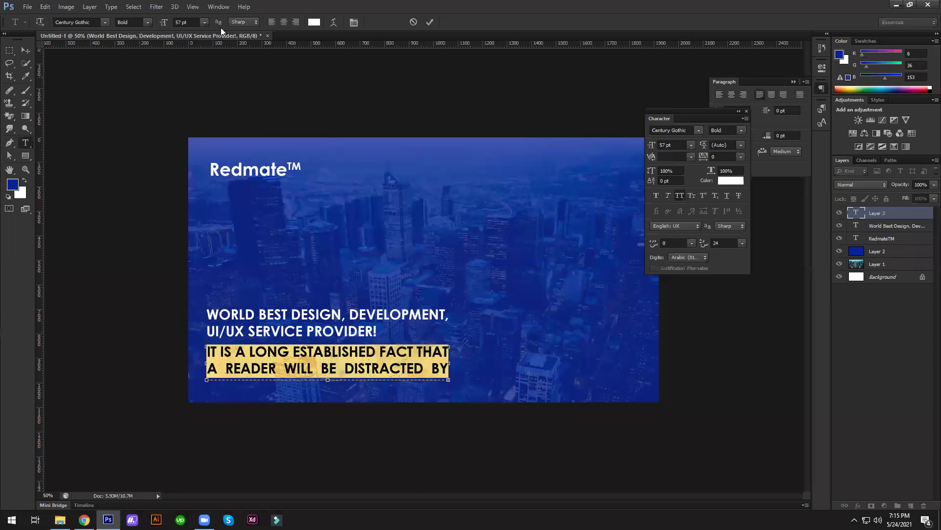
pyautogui.click(150, 21)
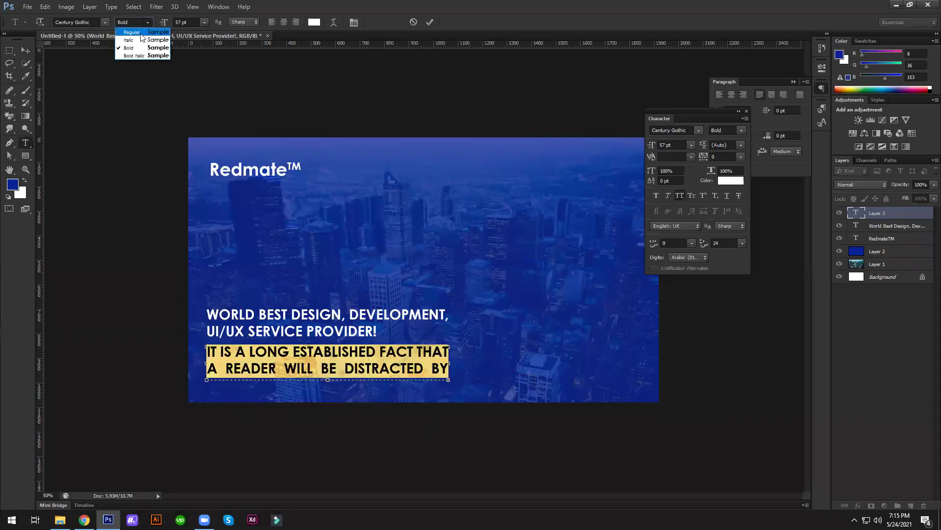
pyautogui.click(127, 29)
pyautogui.click(189, 21)
pyautogui.press('Down')
pyautogui.press('Down')
pyautogui.press('Down')
pyautogui.press('Down')
pyautogui.press('Down')
pyautogui.press('Down')
pyautogui.press('Down')
pyautogui.press('Down')
pyautogui.press('Down')
pyautogui.press('Down')
pyautogui.press('Down')
pyautogui.press('Down')
pyautogui.press('Down')
pyautogui.press('Down')
pyautogui.press('Down')
pyautogui.press('Down')
pyautogui.press('Down')
pyautogui.press('Down')
pyautogui.press('Down')
pyautogui.press('Down')
pyautogui.press('Down')
pyautogui.press('Down')
pyautogui.press('Down')
pyautogui.click(757, 96)
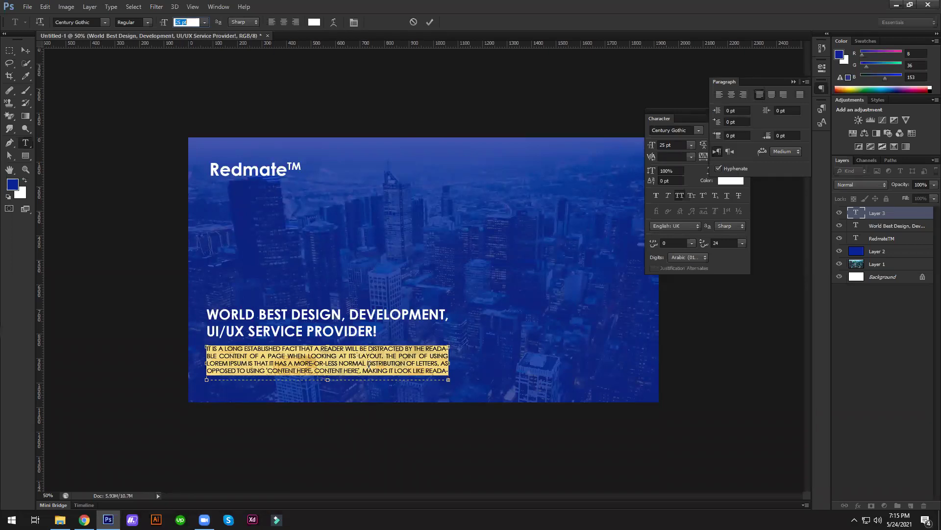
pyautogui.moveTo(429, 395)
pyautogui.mouseDown()
pyautogui.moveTo(369, 363)
pyautogui.moveTo(387, 355)
pyautogui.mouseUp()
pyautogui.press('BackSpace')
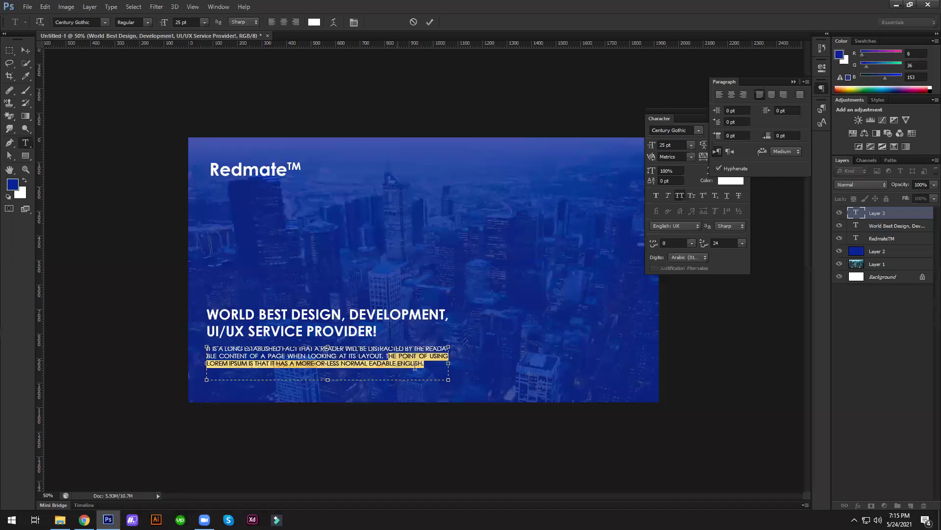
pyautogui.press('BackSpace')
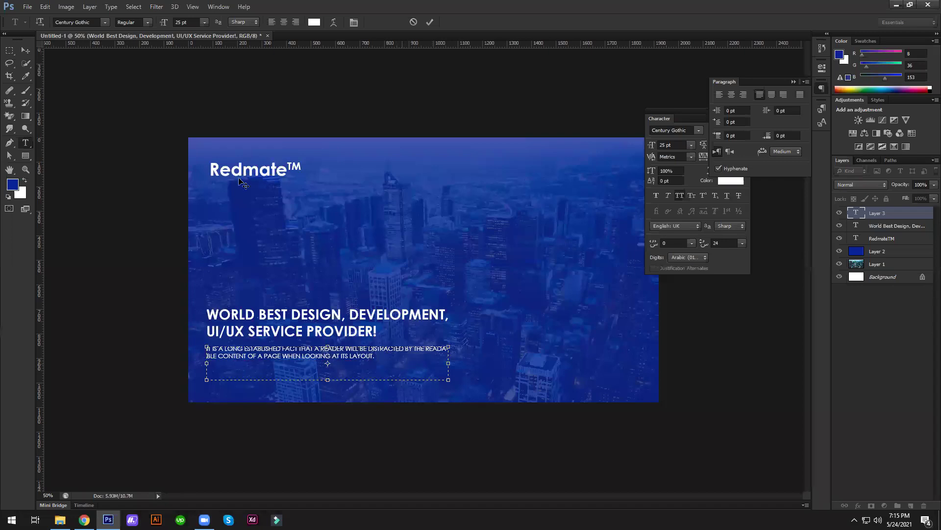
# - Turn off All Caps for the paragraph, shorten its text box, and commit it
pyautogui.hotkey('ctrl', 'a')
pyautogui.click(183, 21)
pyautogui.scroll(3, 182, 22)
pyautogui.scroll(1, 182, 21)
pyautogui.scroll(2, 182, 22)
pyautogui.scroll(1, 183, 22)
pyautogui.scroll(2, 183, 22)
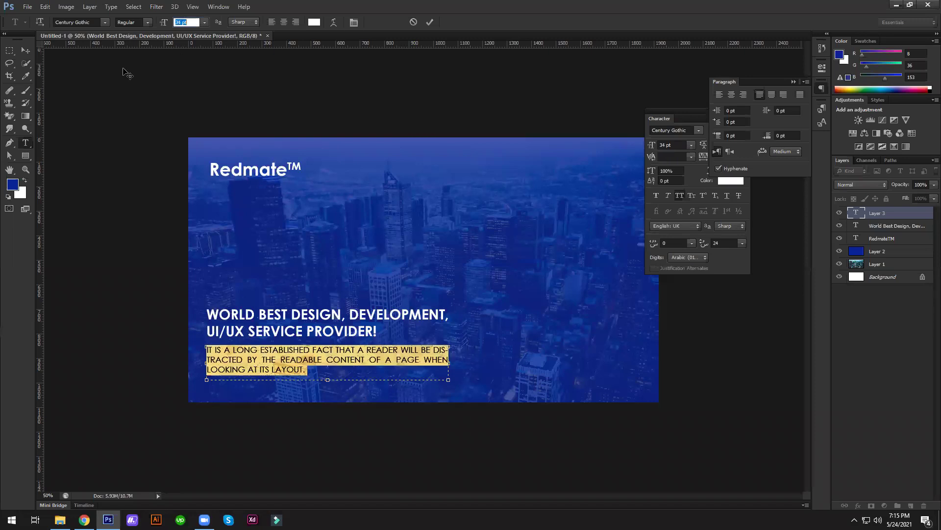
pyautogui.click(681, 195)
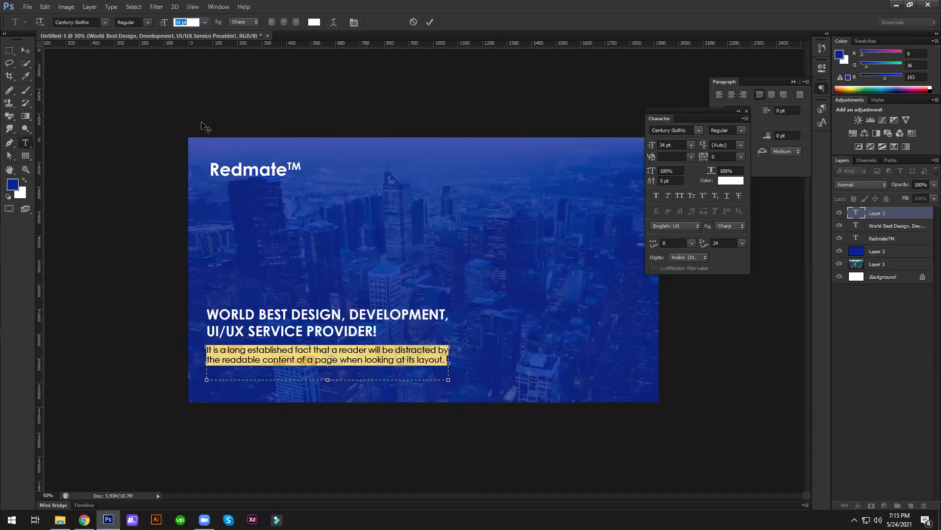
pyautogui.scroll(-1, 186, 26)
pyautogui.scroll(-2, 186, 27)
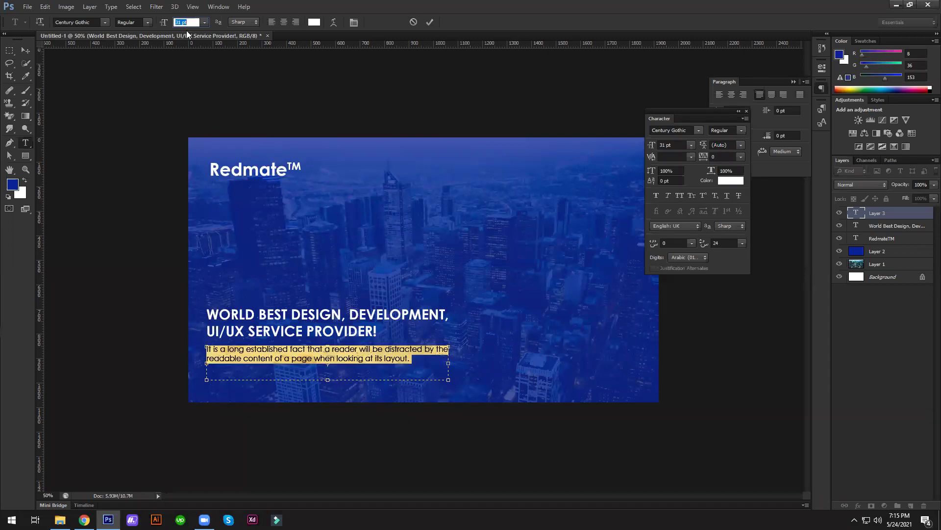
pyautogui.moveTo(332, 386); pyautogui.dragTo(329, 369)
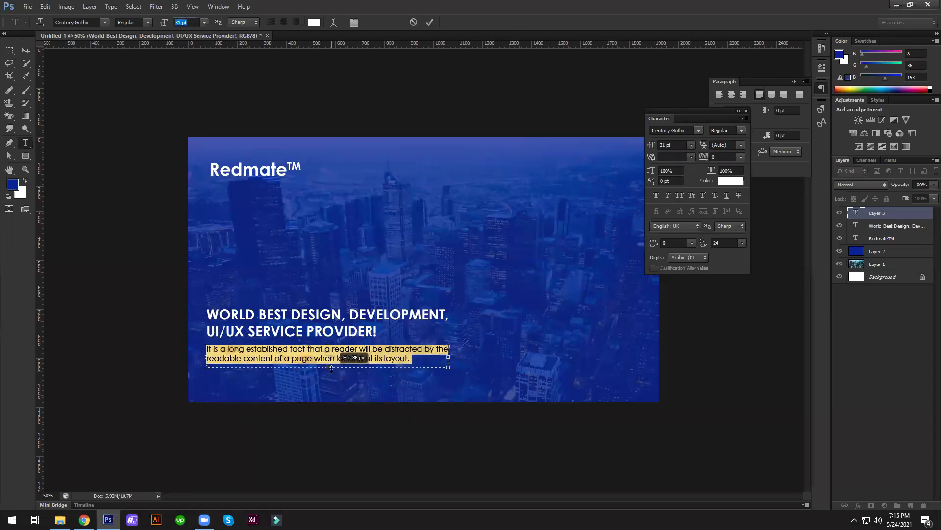
pyautogui.click(429, 24)
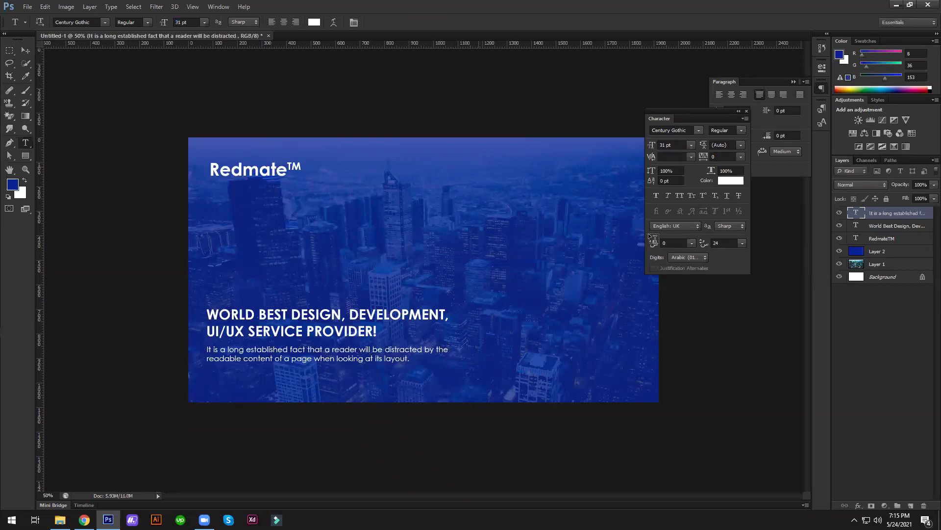
# - Select the heading with the paragraph and nudge both into position together
pyautogui.keyDown('shift'); pyautogui.click(887, 226); pyautogui.keyUp('shift')
pyautogui.click(25, 50)
pyautogui.hotkey('shift', 'Down')
pyautogui.press('Down')
pyautogui.press('Down')
pyautogui.press('Down')
pyautogui.press('Down')
pyautogui.press('Down')
pyautogui.press('Down')
pyautogui.press('Down')
pyautogui.press('Down')
pyautogui.press('Down')
pyautogui.click(747, 112)
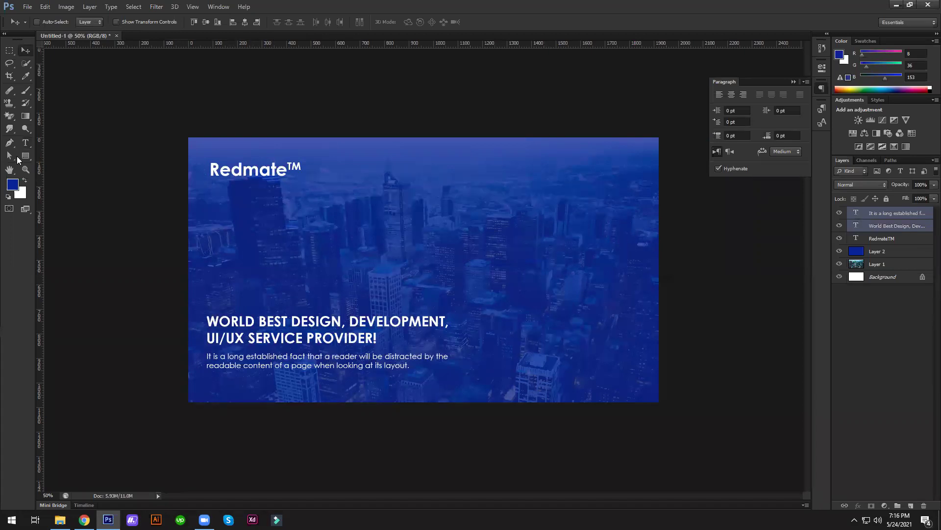
pyautogui.hotkey('shift', 'Up')
pyautogui.hotkey('shift', 'Up')
pyautogui.hotkey('shift', 'Up')
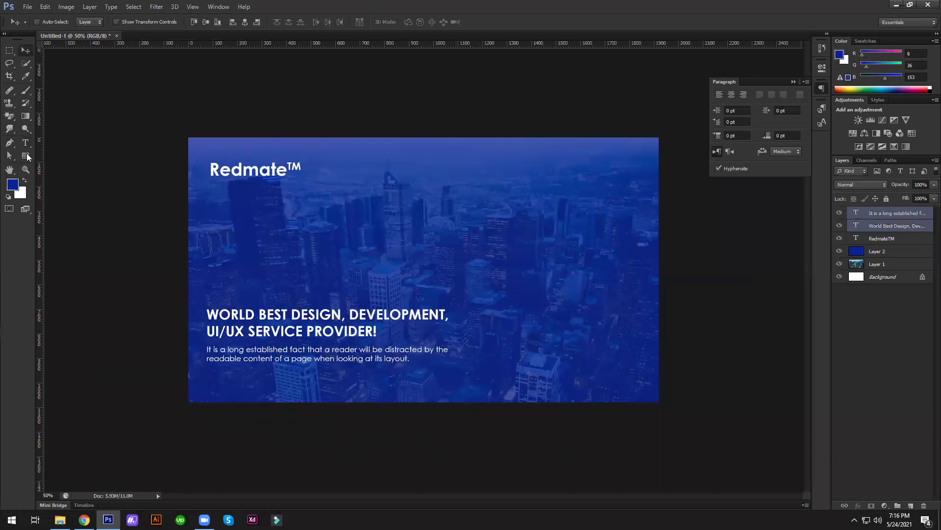
# - Draw a rectangle over the right side of the canvas and fill it white (#ffffff)
pyautogui.click(26, 156)
pyautogui.moveTo(494, 101); pyautogui.dragTo(653, 447)
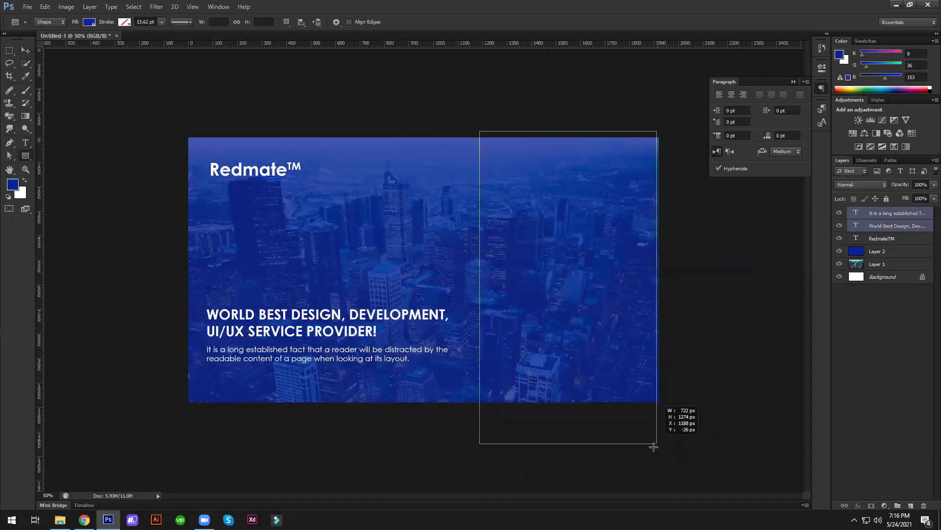
pyautogui.moveTo(654, 447); pyautogui.dragTo(667, 436)
pyautogui.doubleClick(856, 222)
pyautogui.click(647, 132)
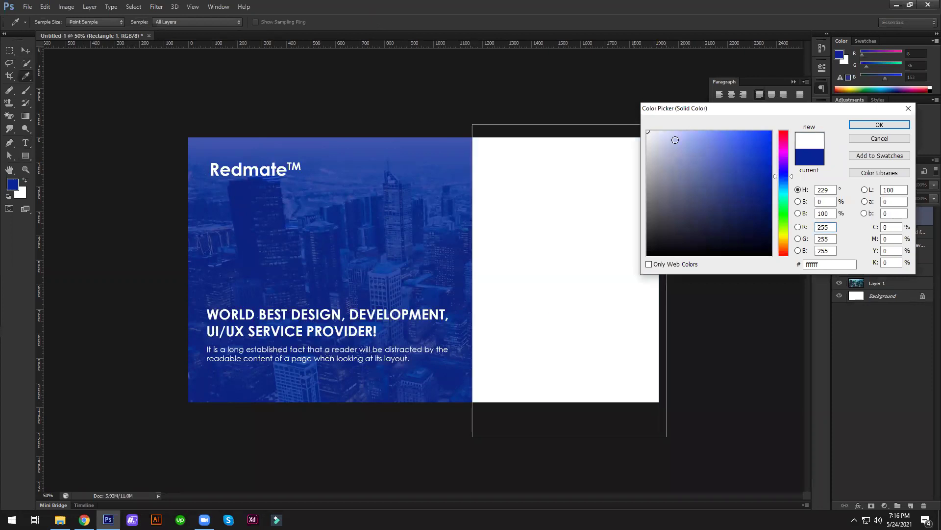
pyautogui.click(862, 125)
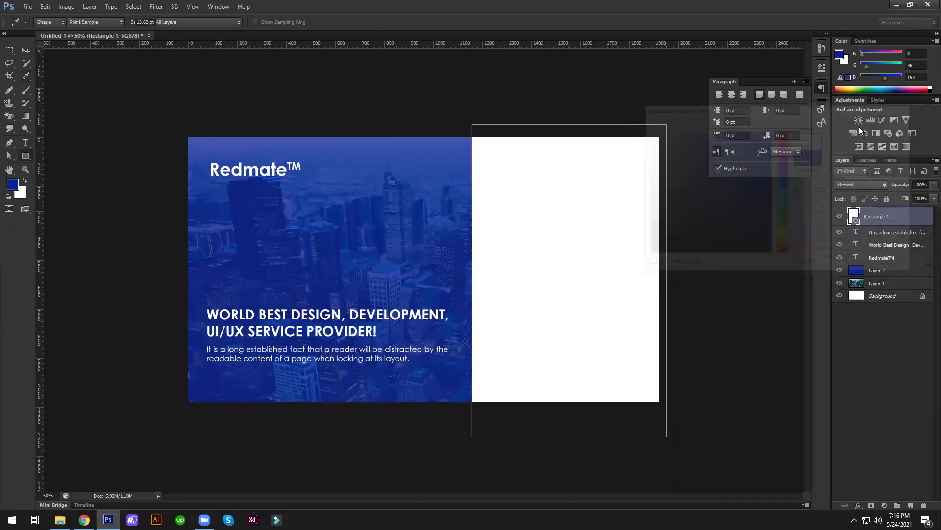
# - Fit the white rectangle's top, bottom and right edges exactly to the canvas
pyautogui.hotkey('ctrl', 't')
pyautogui.moveTo(569, 125); pyautogui.dragTo(569, 137)
pyautogui.moveTo(572, 425); pyautogui.dragTo(572, 403)
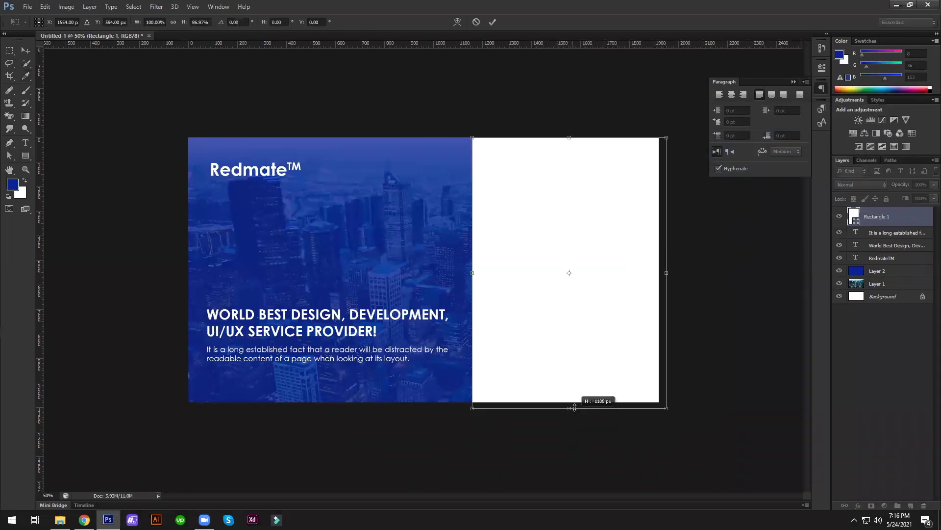
pyautogui.press('Return')
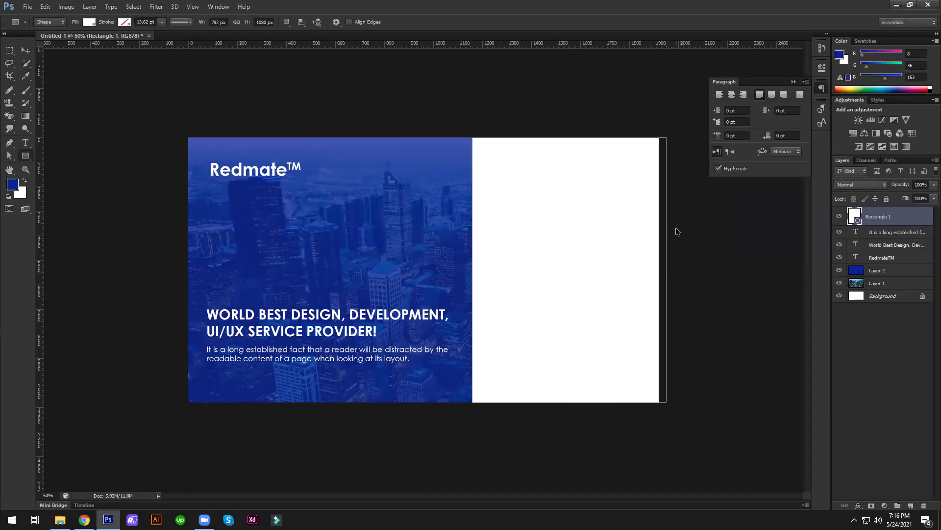
pyautogui.hotkey('ctrl', 't')
pyautogui.moveTo(666, 269); pyautogui.dragTo(659, 269)
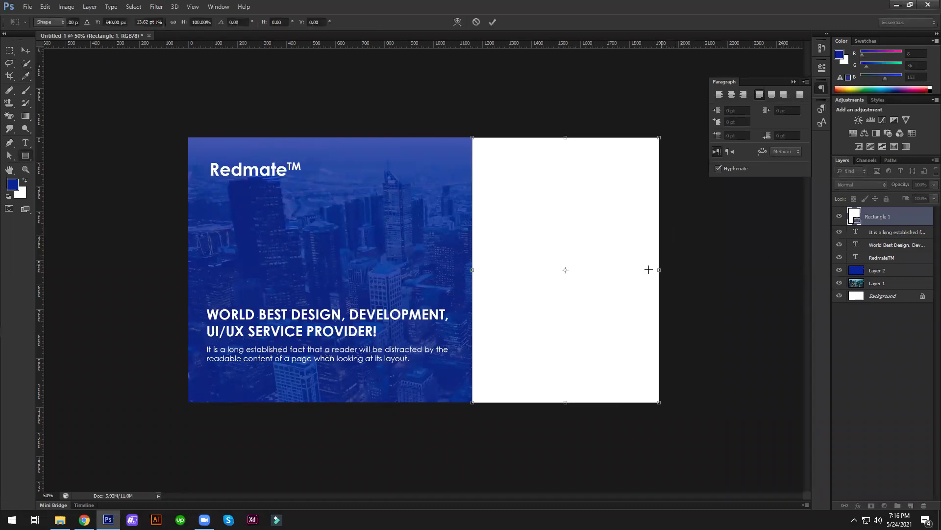
pyautogui.press('Return')
# - Add LOGIN | REGISTER text on the white panel in pure black
pyautogui.press('t')
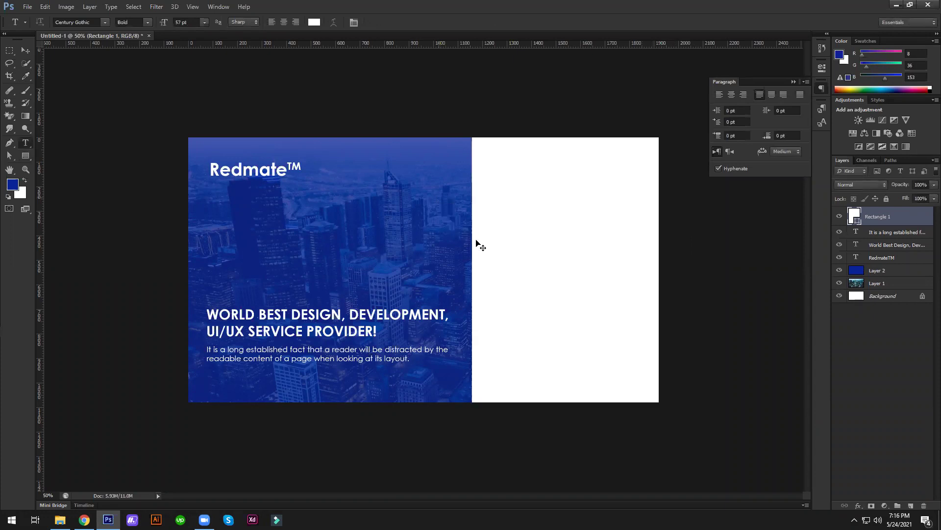
pyautogui.click(477, 244)
pyautogui.write('LOGI')
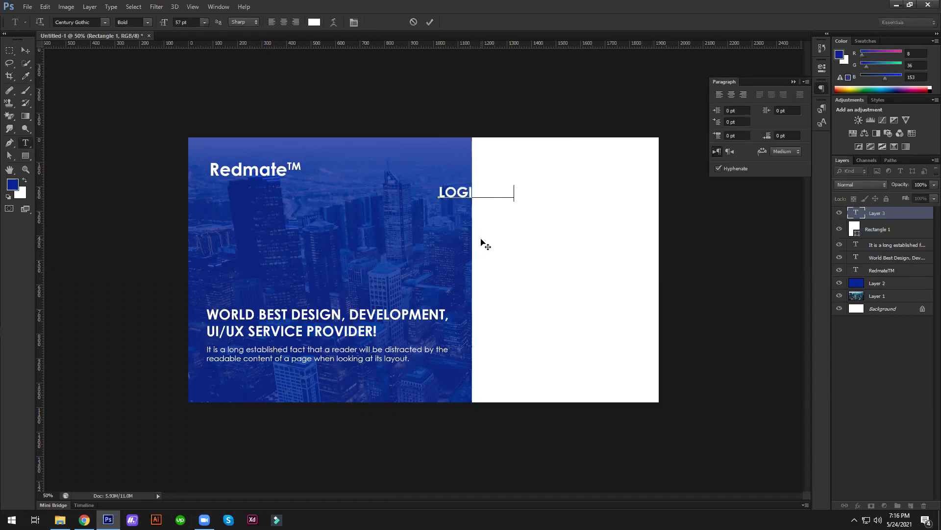
pyautogui.hotkey('ctrl', 'a')
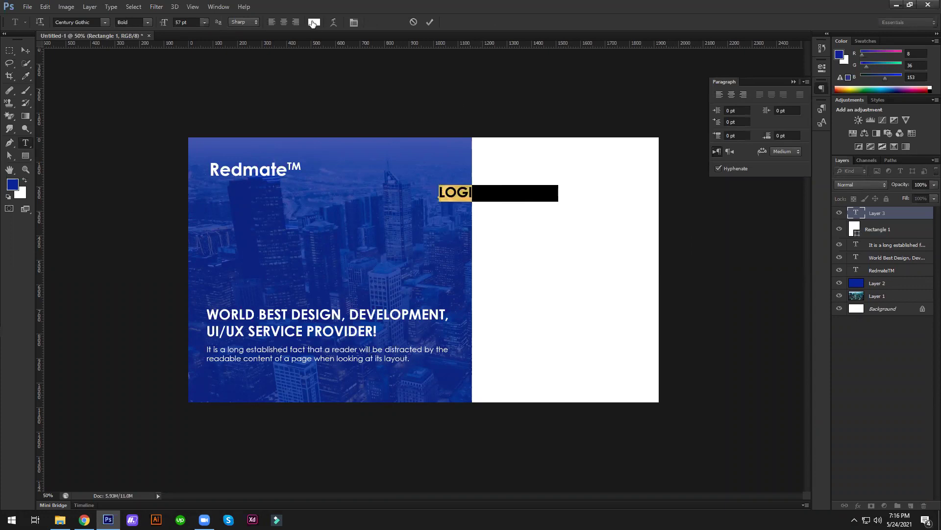
pyautogui.click(314, 22)
pyautogui.click(676, 220)
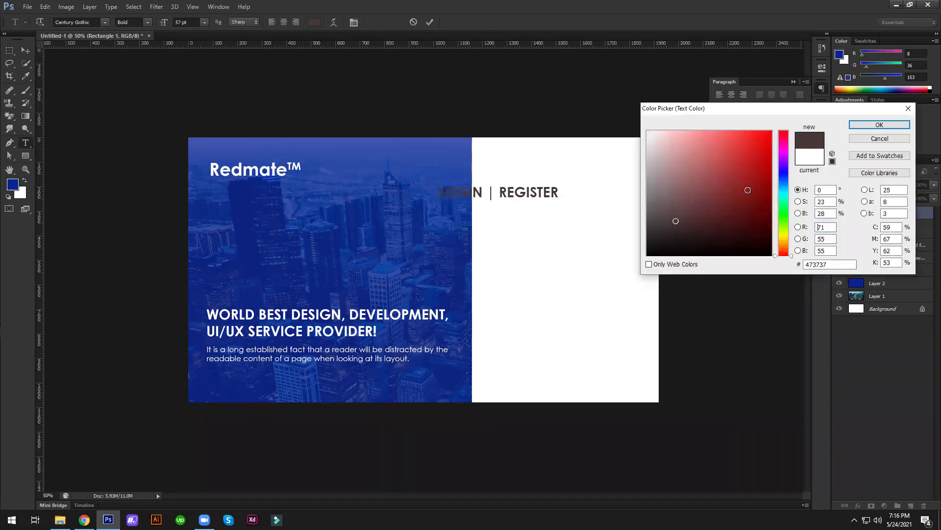
pyautogui.click(725, 262)
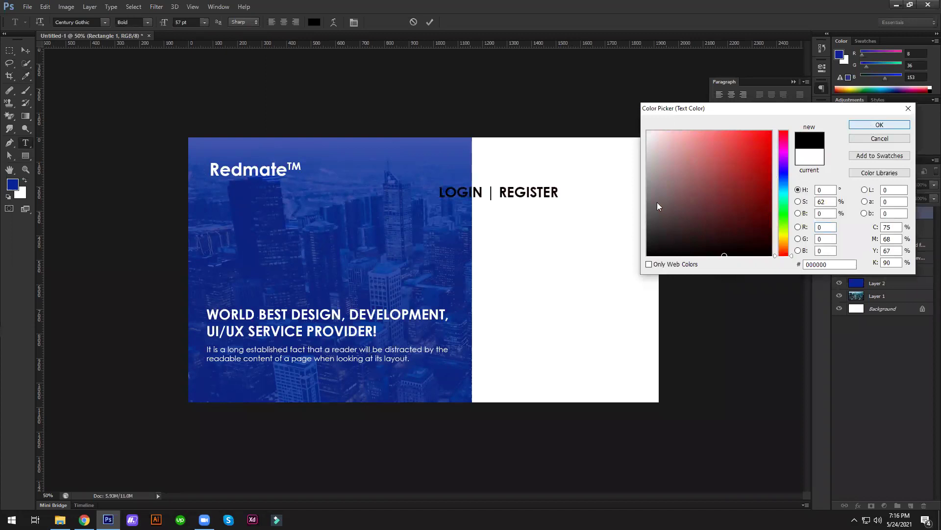
pyautogui.press('Return')
# - Move LOGIN | REGISTER onto the panel, size it to 45 pt, and centre-align it
pyautogui.moveTo(700, 194); pyautogui.dragTo(766, 183)
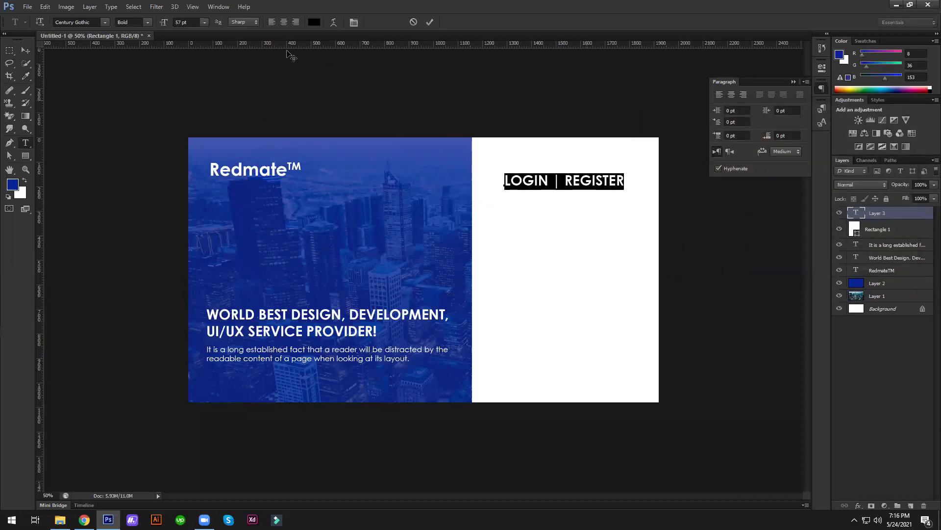
pyautogui.click(186, 22)
pyautogui.press('Down')
pyautogui.press('Down')
pyautogui.press('Down')
pyautogui.press('Down')
pyautogui.press('Down')
pyautogui.press('Down')
pyautogui.press('Down')
pyautogui.press('Down')
pyautogui.press('Down')
pyautogui.click(283, 23)
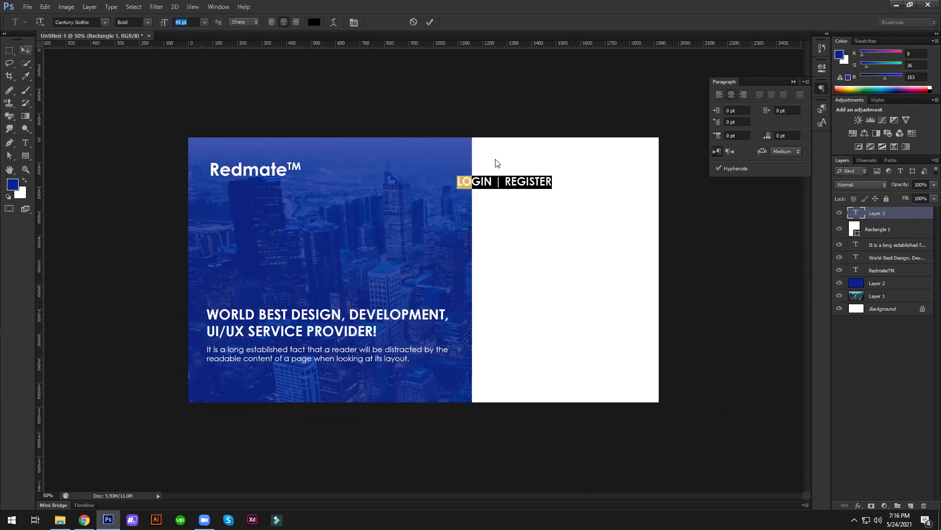
pyautogui.hotkey('ctrl', 'Return')
# - Centre LOGIN | REGISTER horizontally within the white Rectangle 1 panel
pyautogui.press('v')
pyautogui.keyDown('ctrl'); pyautogui.click(855, 229); pyautogui.keyUp('ctrl')
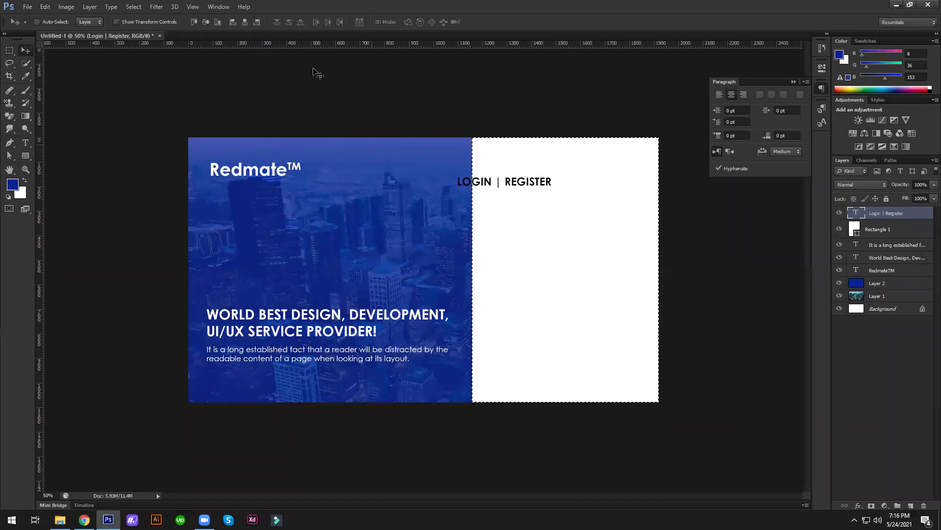
pyautogui.click(245, 23)
pyautogui.hotkey('ctrl', 'd')
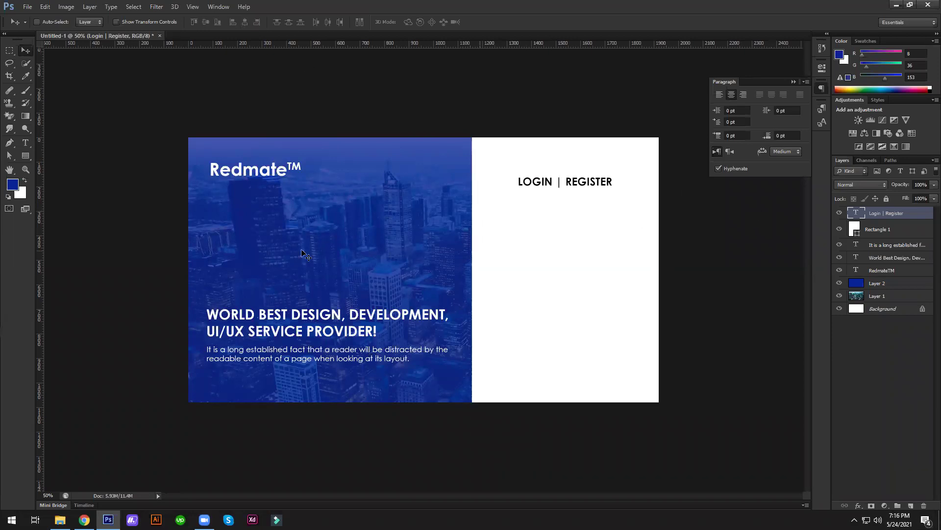
# - Draw a wide box below LOGIN | REGISTER and fill it light grey #e9eaec
pyautogui.click(26, 156)
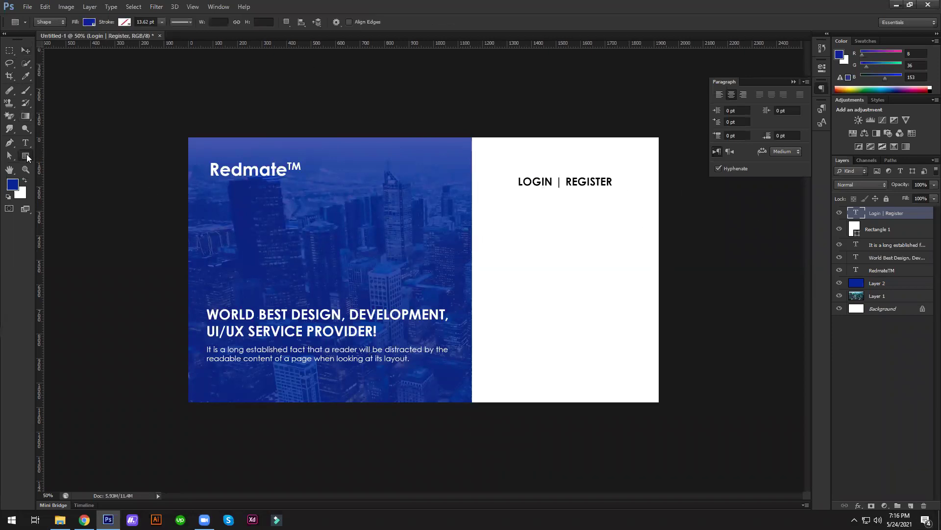
pyautogui.moveTo(502, 215); pyautogui.dragTo(641, 233)
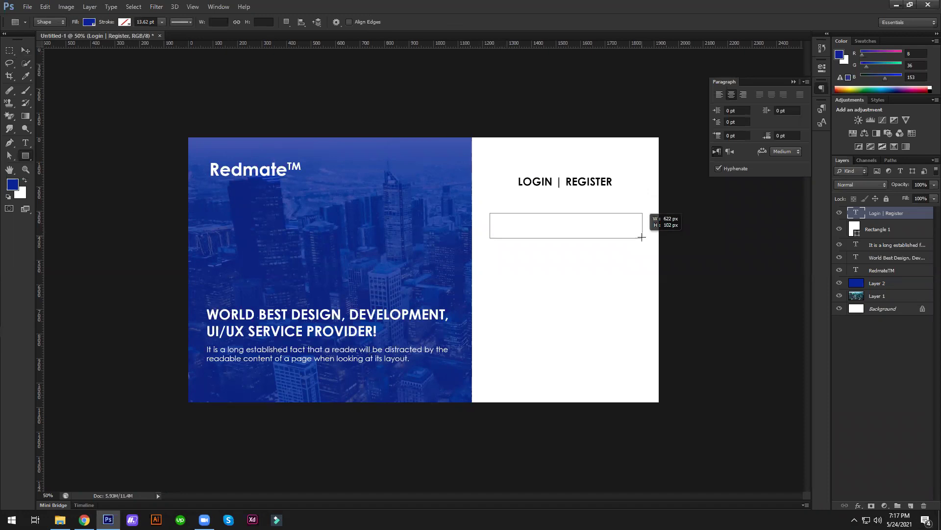
pyautogui.moveTo(641, 234); pyautogui.dragTo(644, 237)
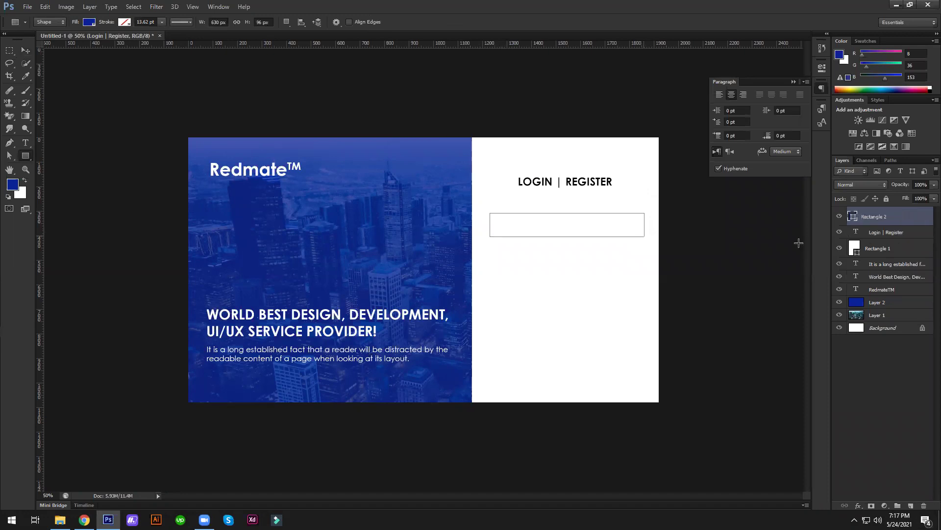
pyautogui.doubleClick(852, 217)
pyautogui.click(646, 137)
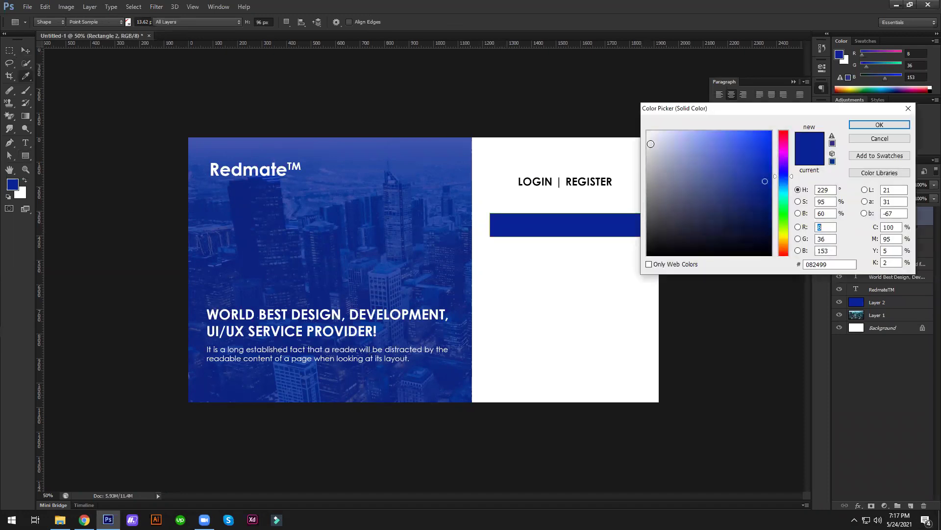
pyautogui.click(648, 139)
pyautogui.click(878, 125)
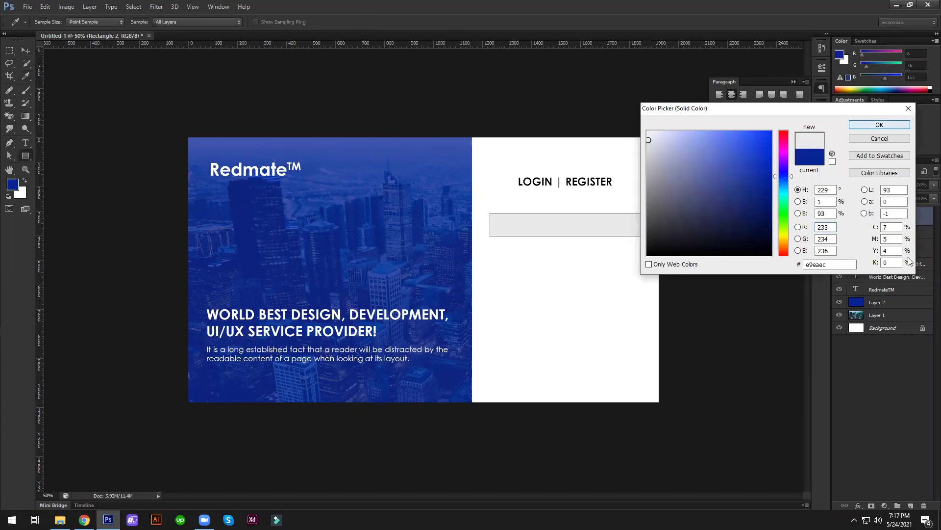
pyautogui.click(899, 325)
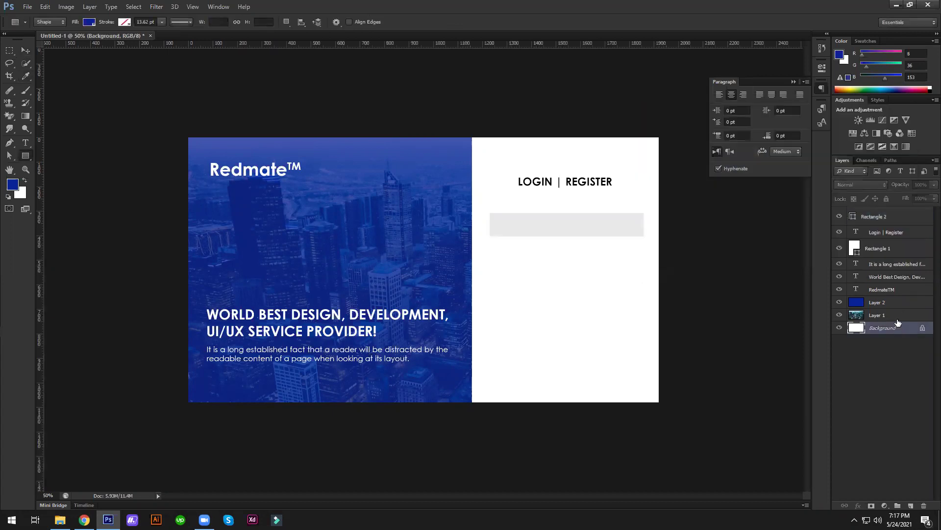
pyautogui.click(910, 218)
# - Add a regular-weight USERNAME label and move it into the grey box
pyautogui.press('t')
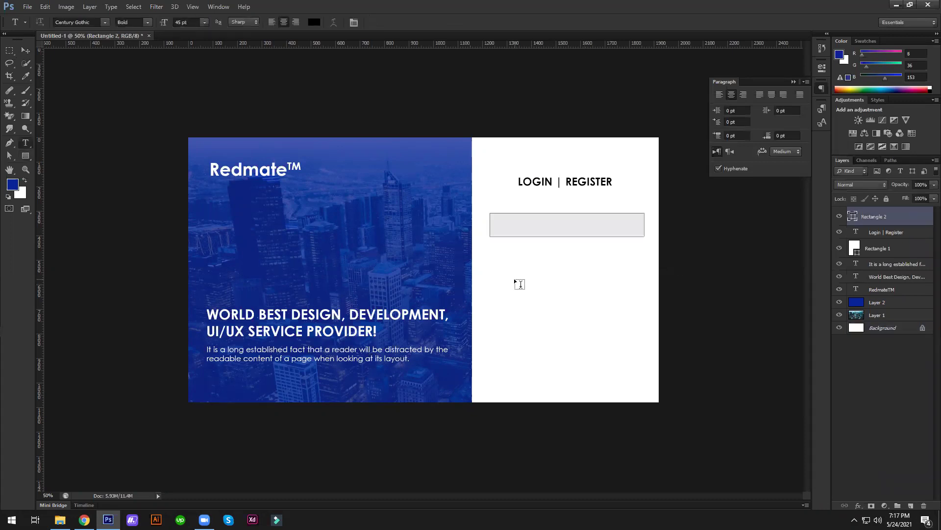
pyautogui.click(515, 278)
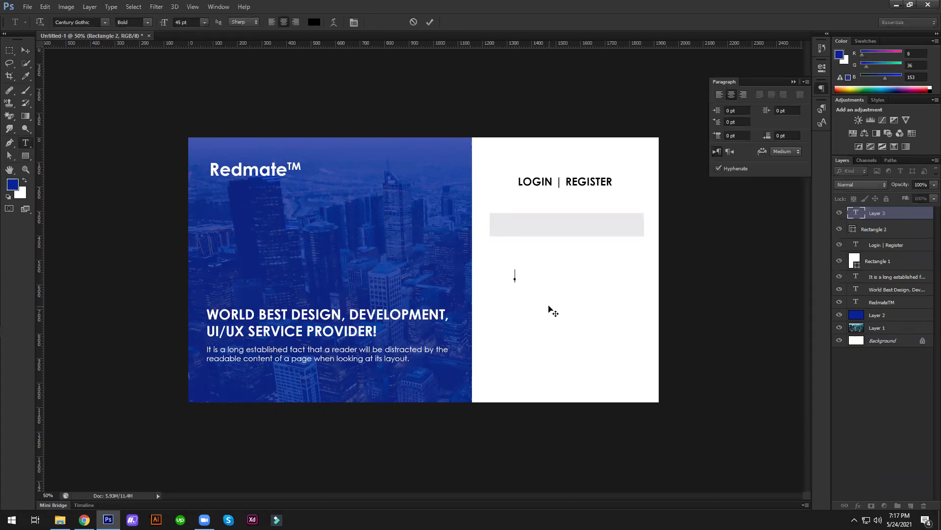
pyautogui.write('USERNAME')
pyautogui.hotkey('ctrl', 'a')
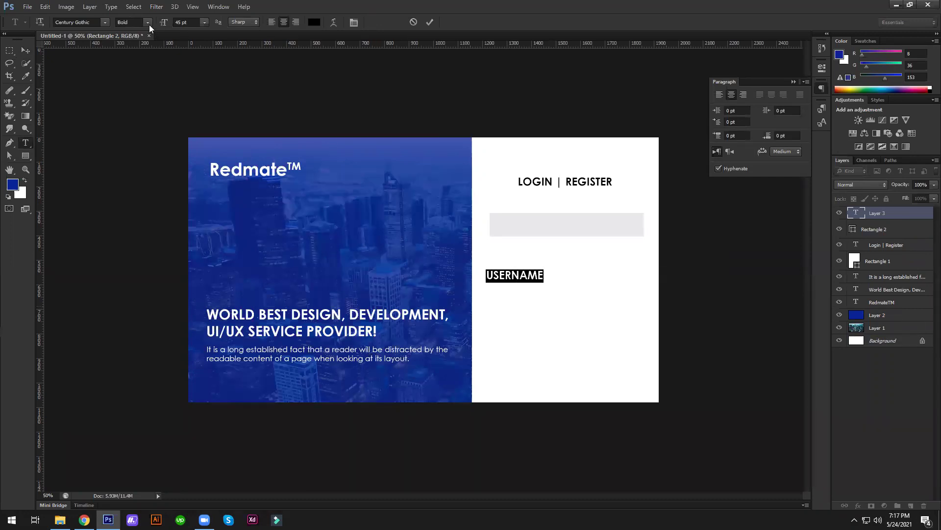
pyautogui.click(148, 23)
pyautogui.click(131, 32)
pyautogui.hotkey('ctrl', 'Return')
pyautogui.press('v')
pyautogui.moveTo(525, 278)
pyautogui.mouseDown()
pyautogui.moveTo(531, 206)
pyautogui.moveTo(538, 227)
pyautogui.mouseUp()
# - Turn off All Caps on the Username label and nudge it slightly left
pyautogui.keyDown('shift'); pyautogui.click(888, 229); pyautogui.keyUp('shift')
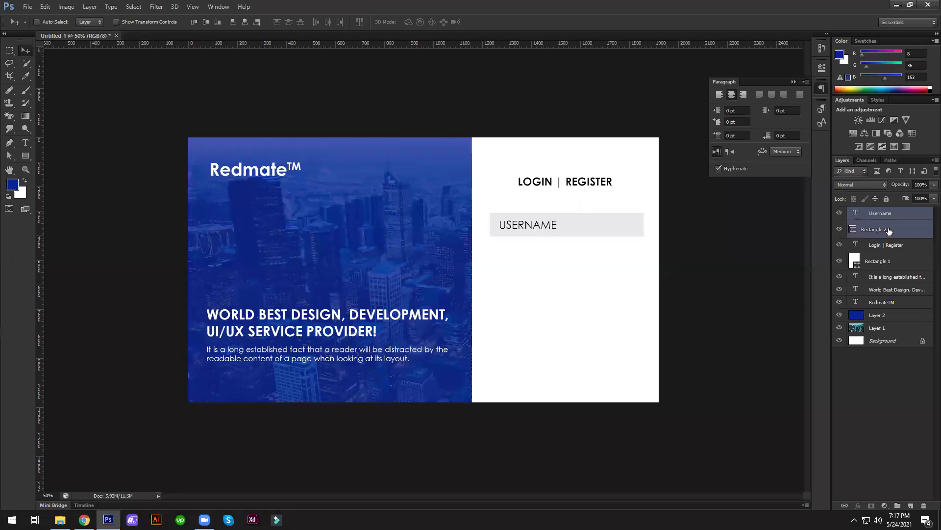
pyautogui.doubleClick(855, 213)
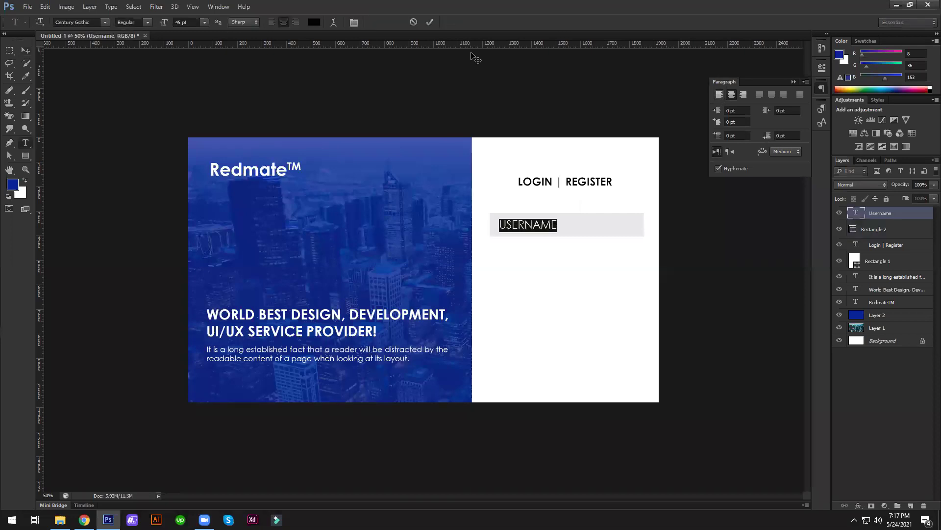
pyautogui.click(354, 22)
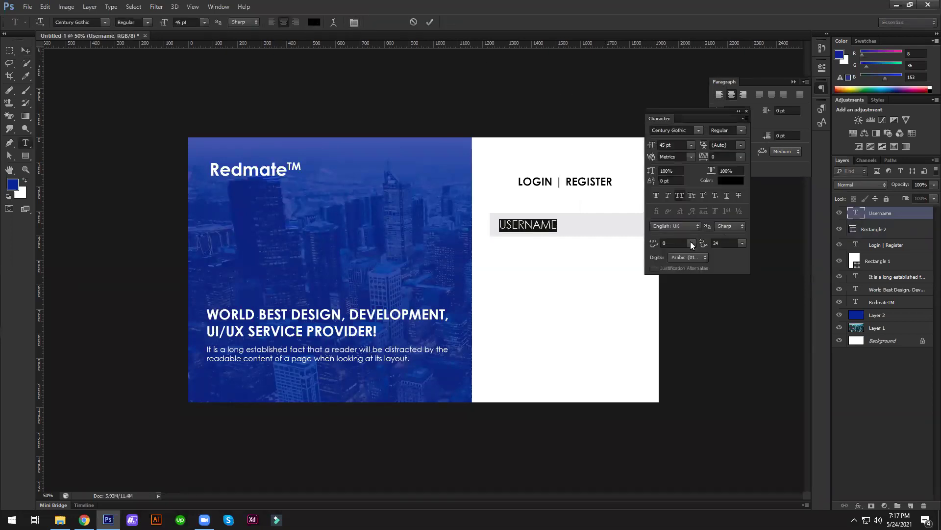
pyautogui.click(678, 196)
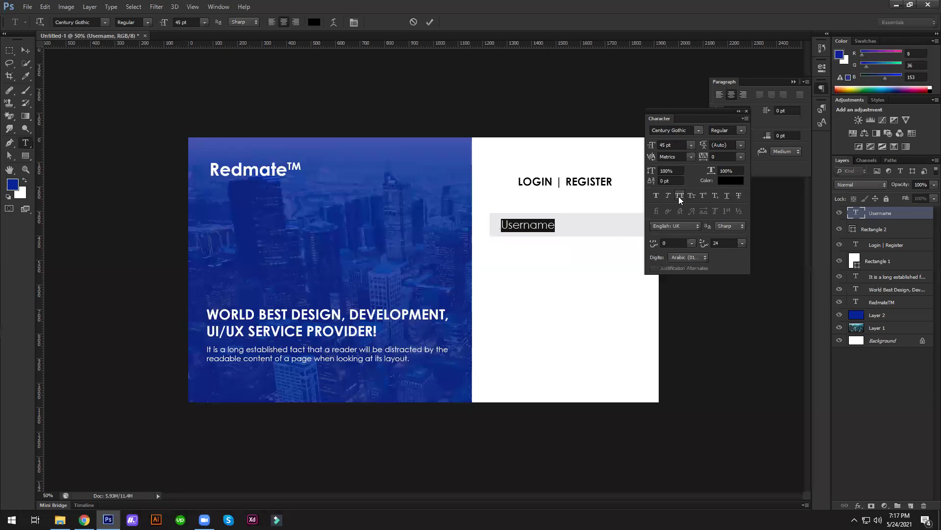
pyautogui.click(25, 52)
pyautogui.press('Left')
pyautogui.press('Left')
pyautogui.press('Left')
pyautogui.press('Left')
pyautogui.press('Left')
pyautogui.press('Left')
pyautogui.press('Left')
pyautogui.press('Left')
pyautogui.press('Left')
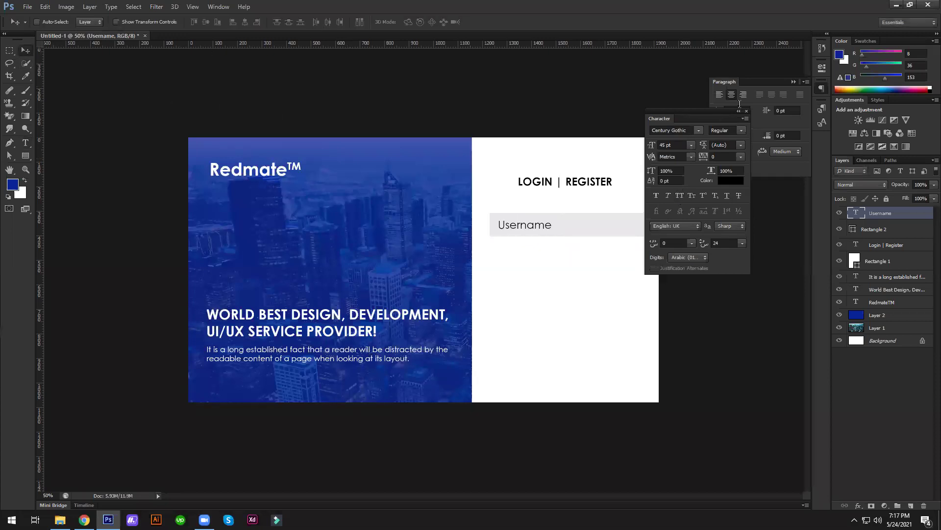
pyautogui.click(746, 111)
pyautogui.press('Left')
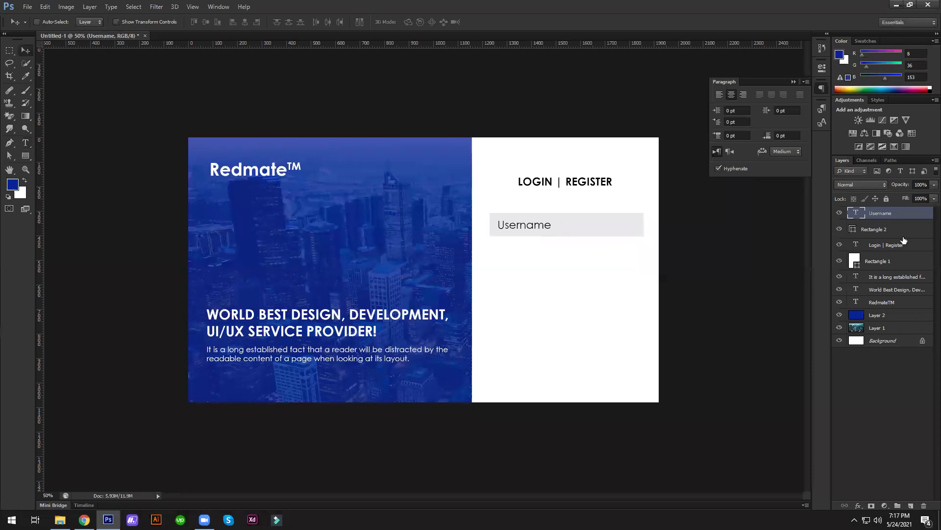
# - Group the Username label with its grey box and duplicate the group below
pyautogui.keyDown('shift'); pyautogui.click(903, 238); pyautogui.keyUp('shift')
pyautogui.hotkey('ctrl', 'g')
pyautogui.moveTo(557, 230); pyautogui.dragTo(561, 273)
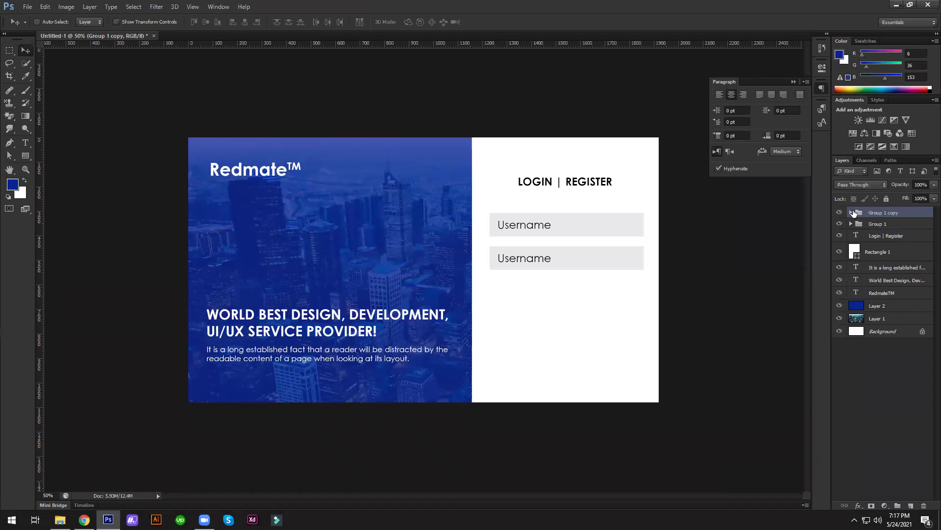
# - Change the copied field's label to 'Password' and left-align the text
pyautogui.click(851, 212)
pyautogui.doubleClick(863, 223)
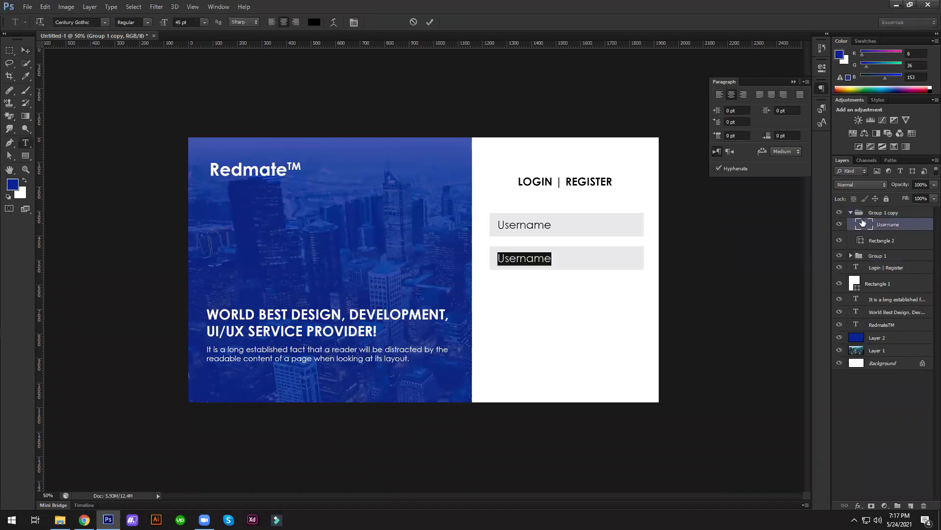
pyautogui.write('Password')
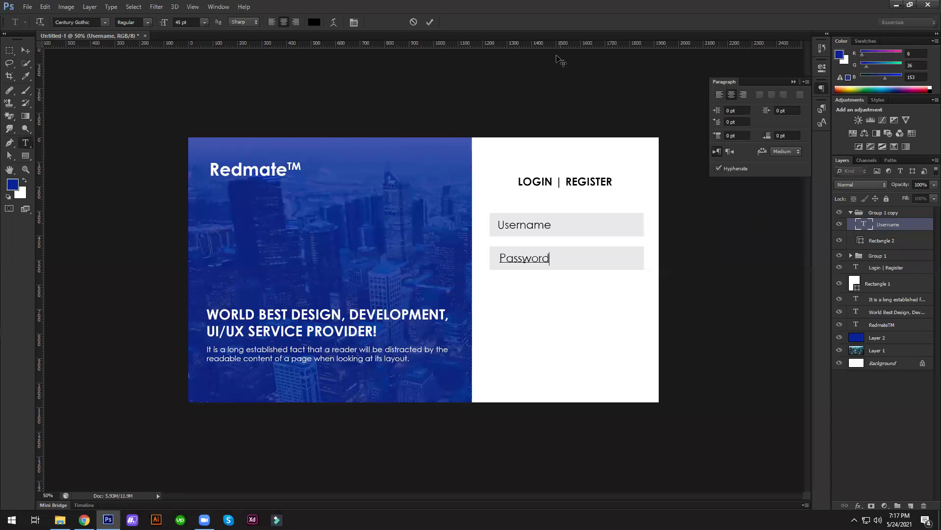
pyautogui.click(428, 22)
pyautogui.press('v')
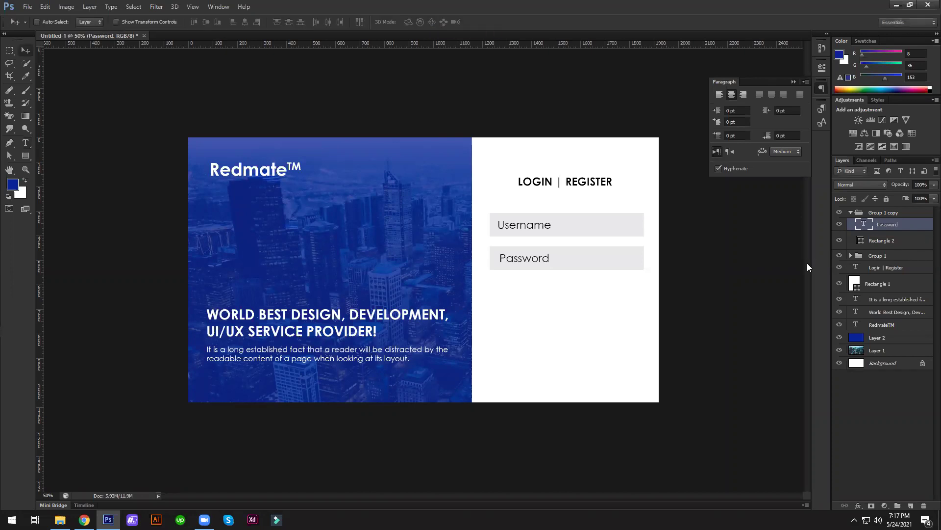
pyautogui.doubleClick(525, 257)
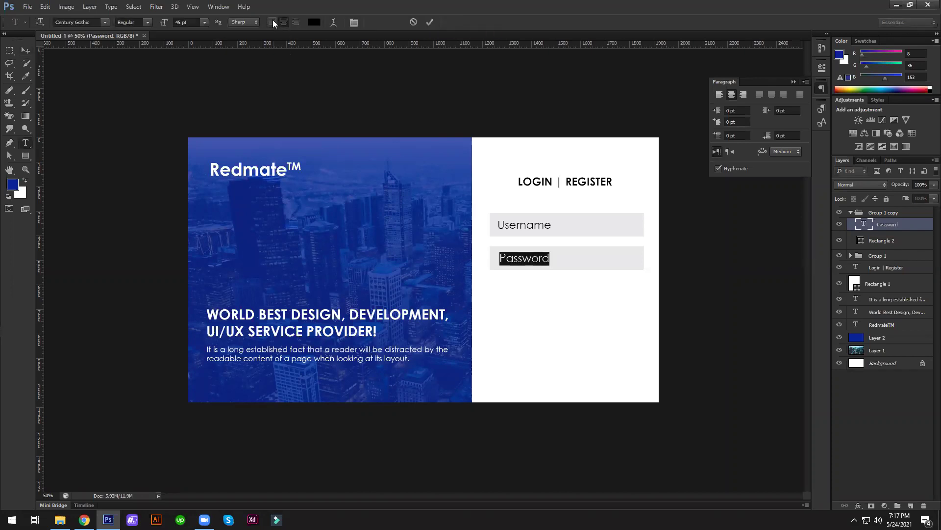
pyautogui.click(272, 22)
pyautogui.click(23, 51)
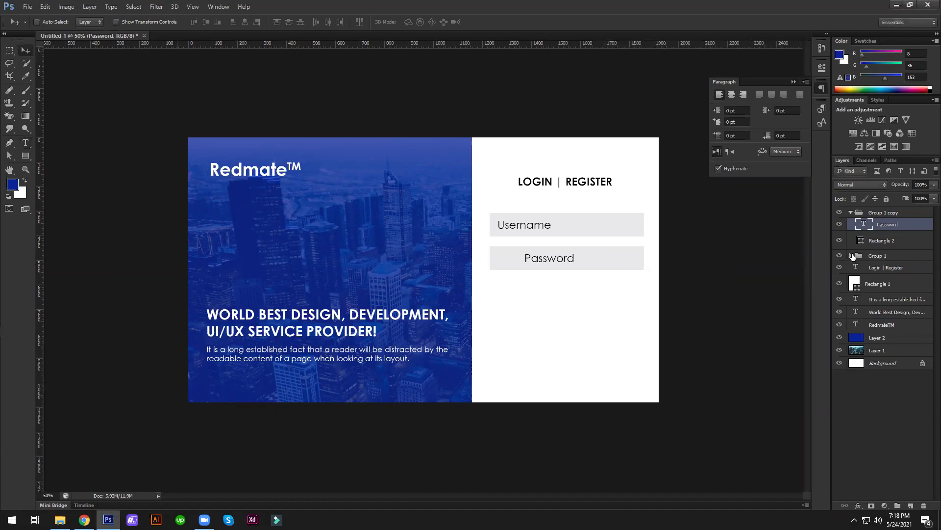
# - Line up the Password text's left edge with the Username text
pyautogui.click(851, 255)
pyautogui.keyDown('ctrl'); pyautogui.click(863, 269); pyautogui.keyUp('ctrl')
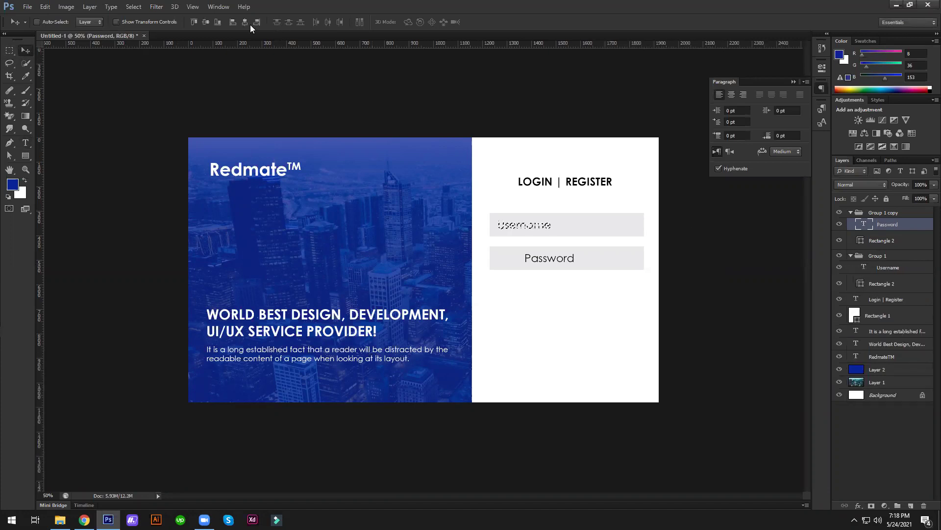
pyautogui.click(232, 22)
pyautogui.hotkey('ctrl', 'd')
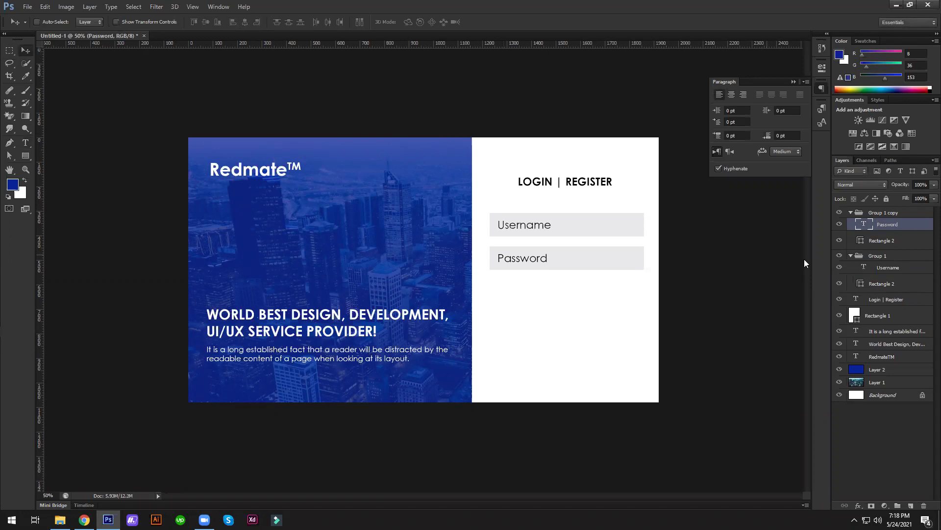
# - Duplicate the Password field group 132 px lower as a third field
pyautogui.click(851, 213)
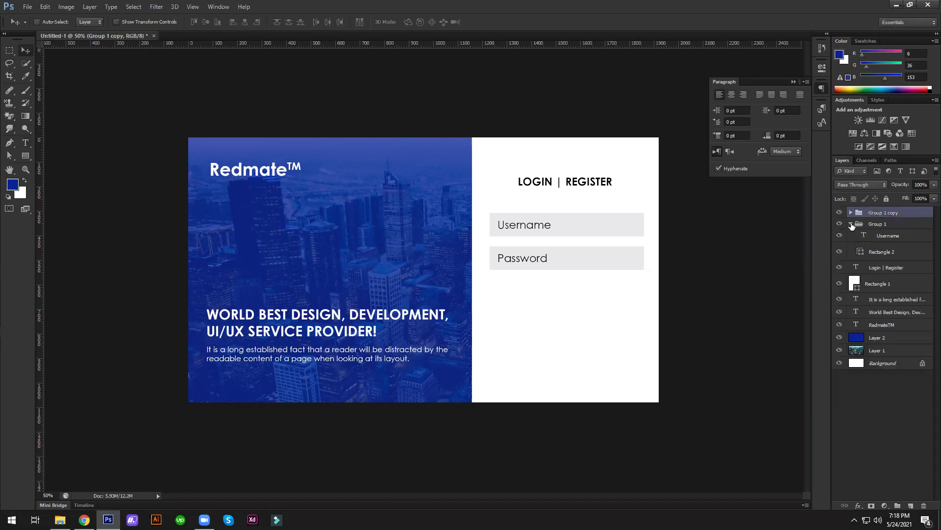
pyautogui.click(851, 224)
pyautogui.moveTo(580, 263); pyautogui.dragTo(576, 298)
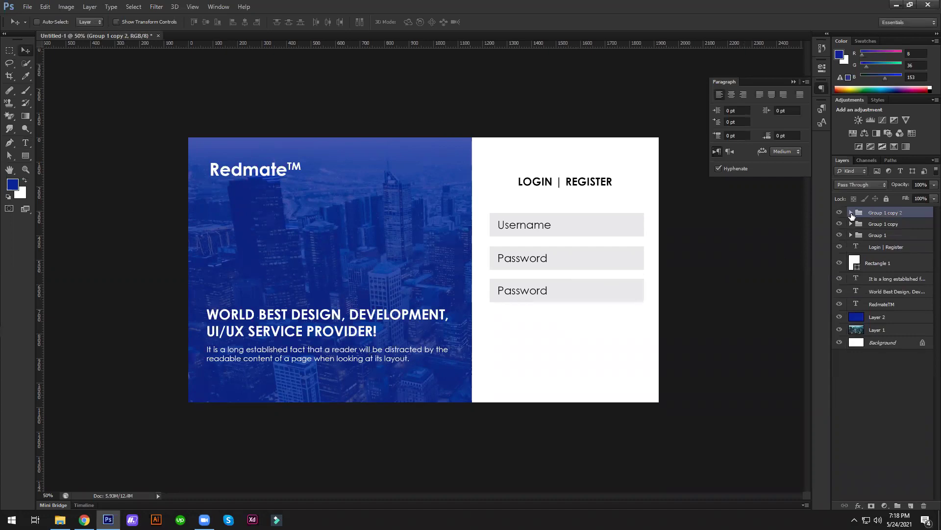
# - Fill the third field's rectangle with bright green #66c420
pyautogui.click(852, 213)
pyautogui.click(860, 240)
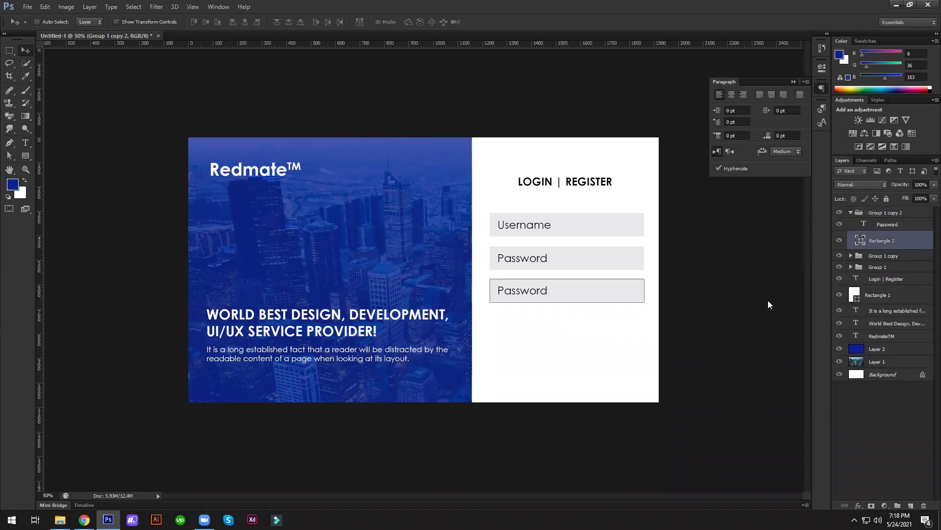
pyautogui.click(783, 223)
pyautogui.click(755, 169)
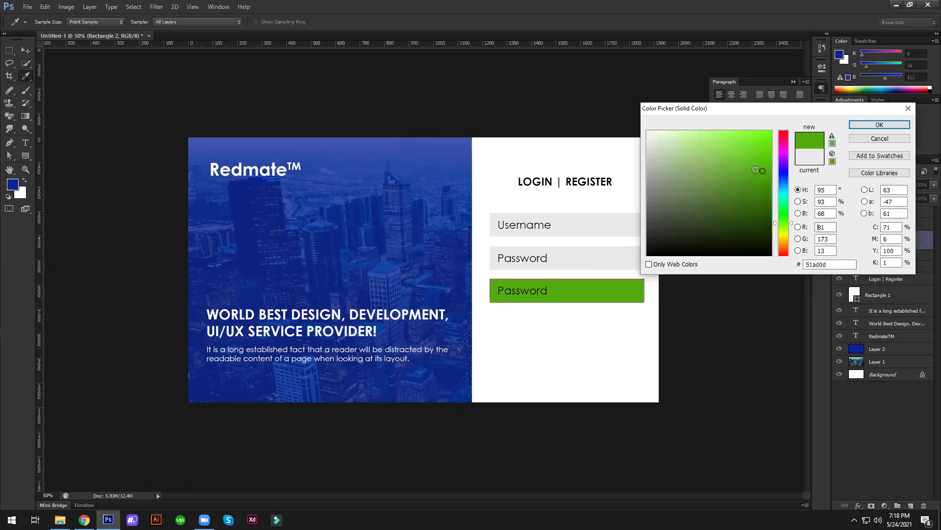
pyautogui.moveTo(754, 163); pyautogui.dragTo(752, 160)
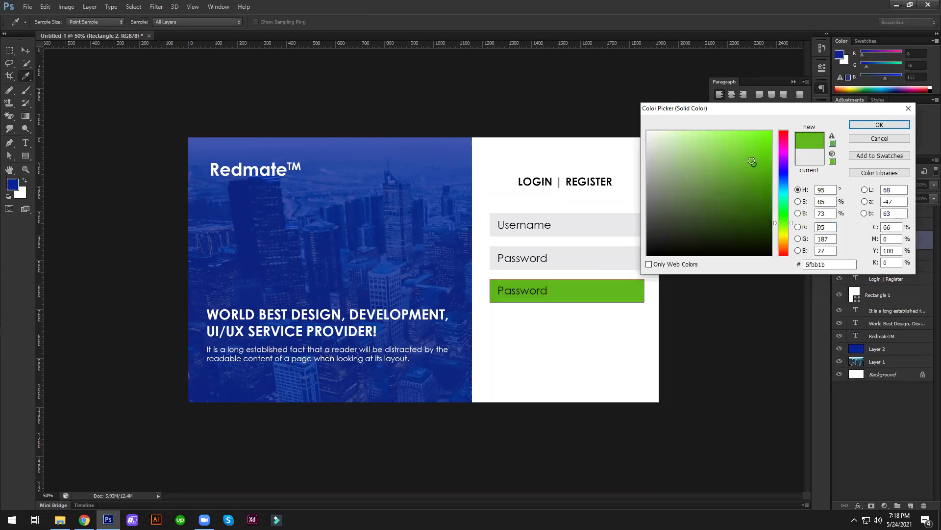
pyautogui.click(879, 124)
# - Change the third field's text to 'Login' in All Caps, 40 pt Bold
pyautogui.doubleClick(862, 223)
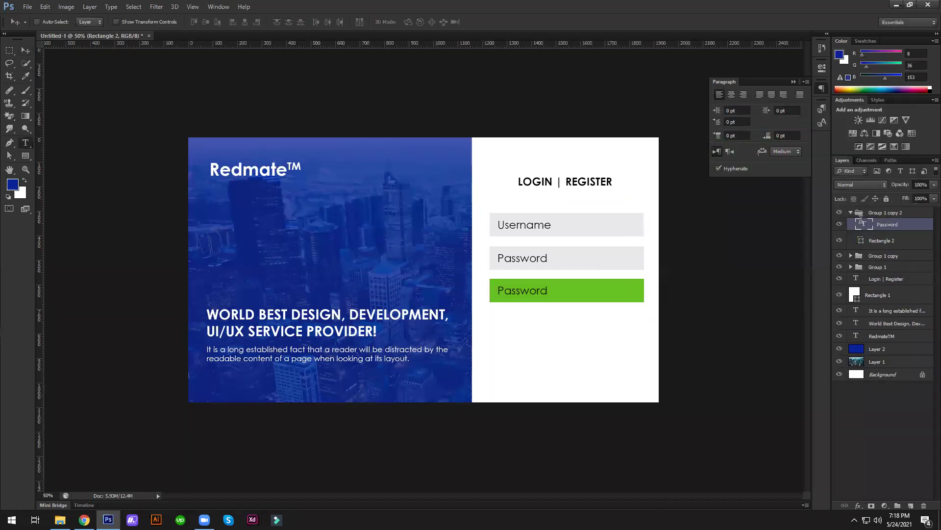
pyautogui.write('Login')
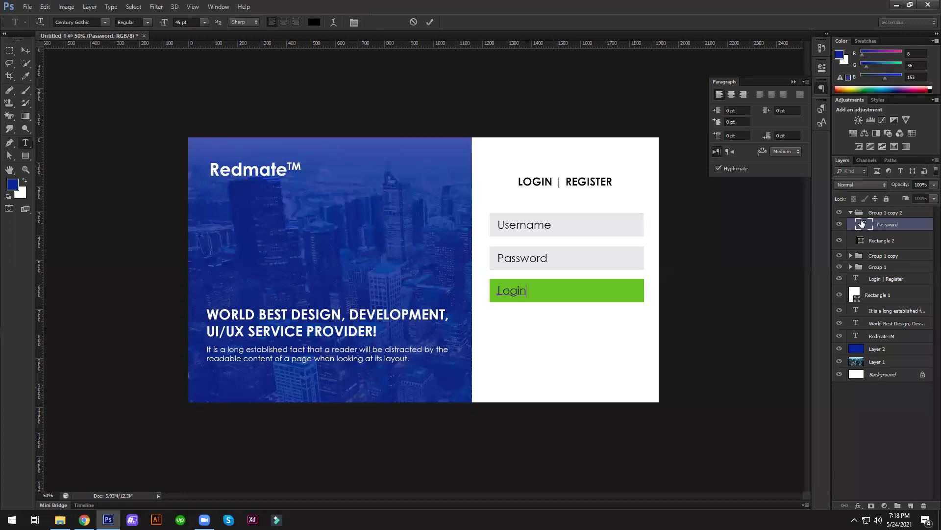
pyautogui.hotkey('ctrl', 'a')
pyautogui.click(354, 22)
pyautogui.click(679, 196)
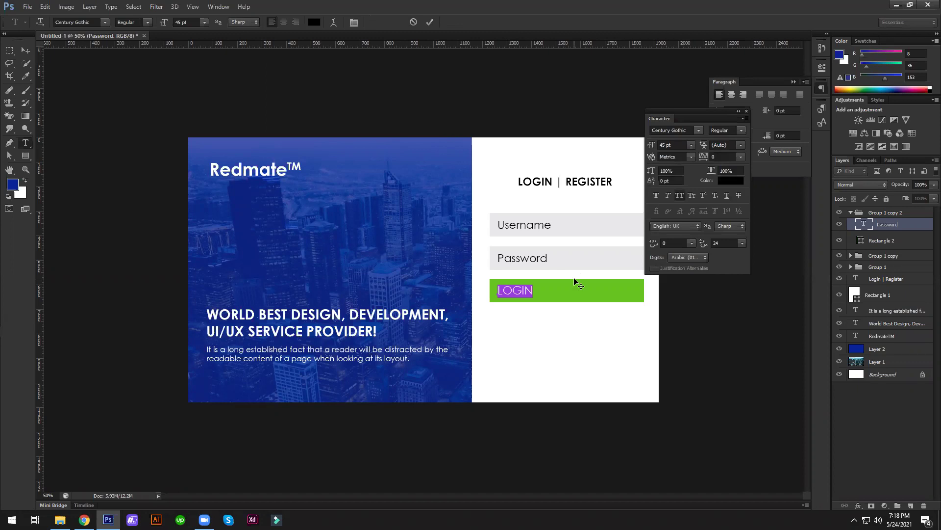
pyautogui.click(185, 22)
pyautogui.press('Down')
pyautogui.press('Down')
pyautogui.press('Down')
pyautogui.press('Down')
pyautogui.press('Down')
pyautogui.click(148, 22)
pyautogui.click(128, 45)
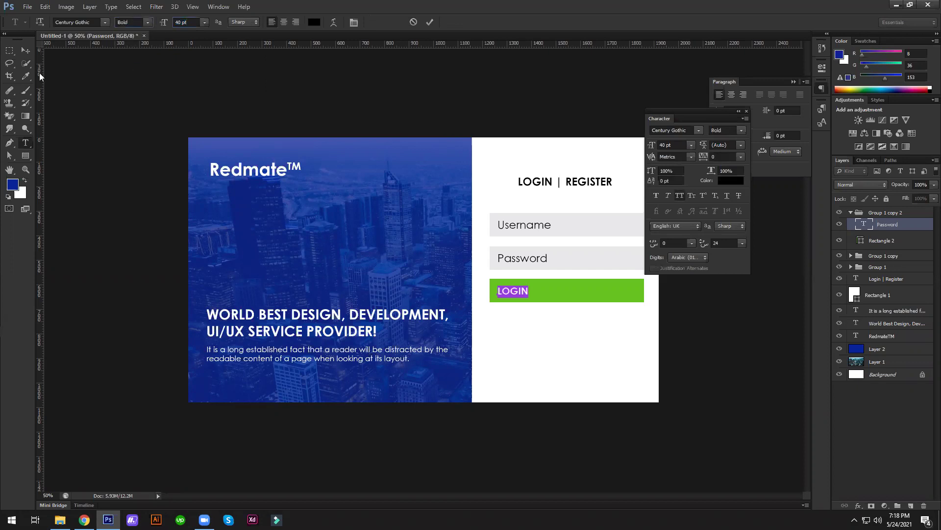
pyautogui.click(28, 51)
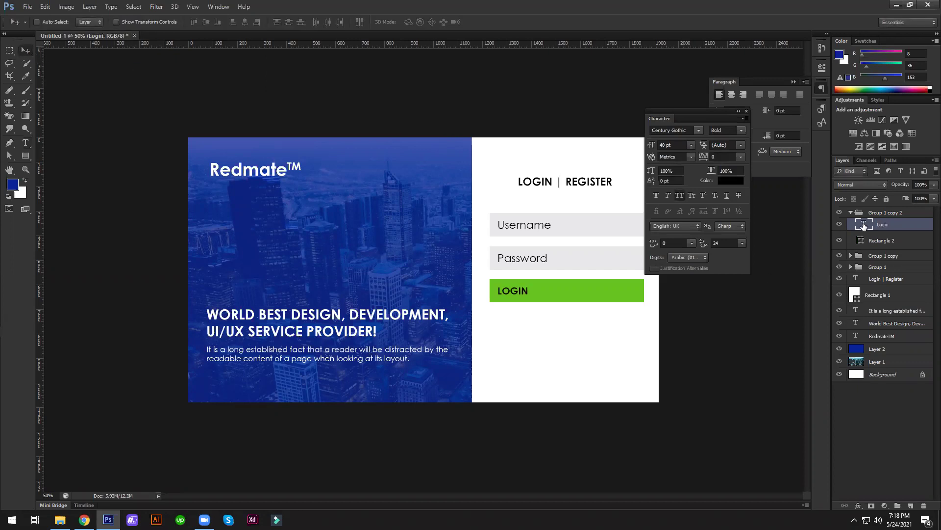
# - Make the LOGIN text white and centre it on the green button
pyautogui.click(314, 22)
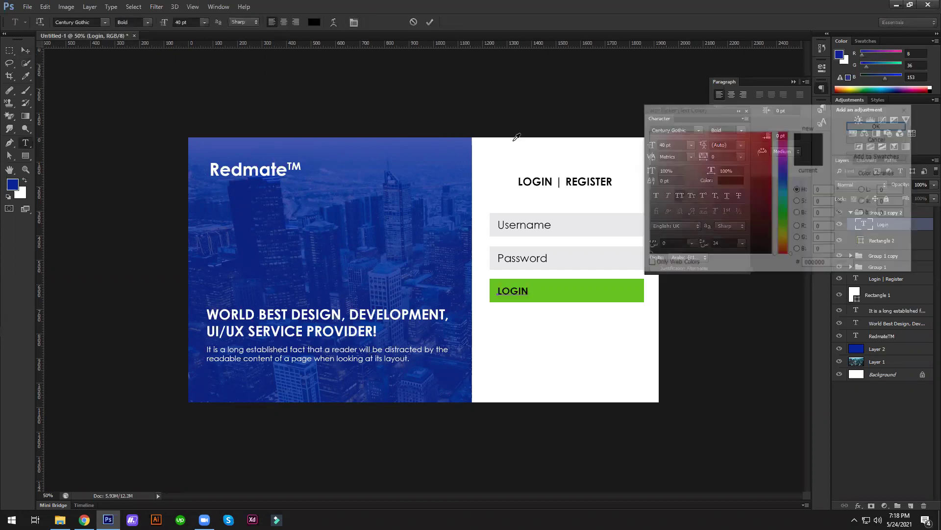
pyautogui.click(517, 147)
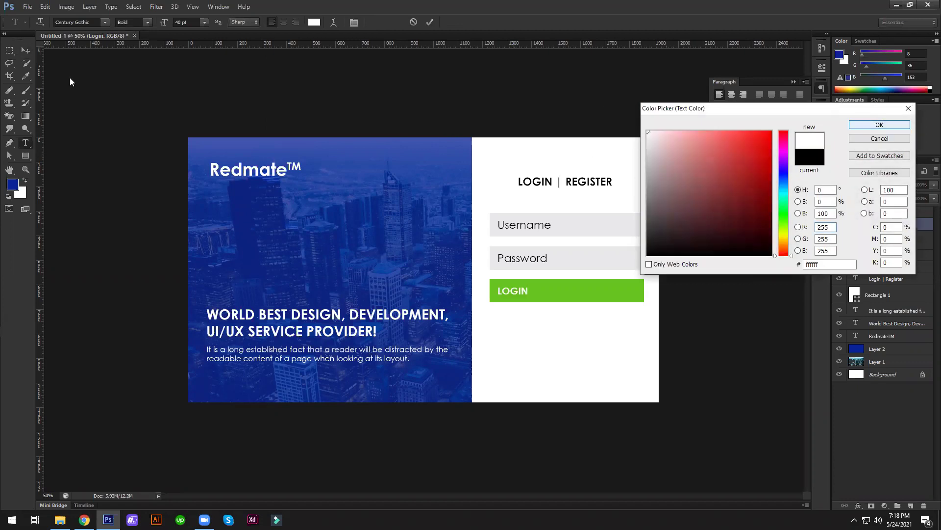
pyautogui.click(863, 126)
pyautogui.press('ctrl')
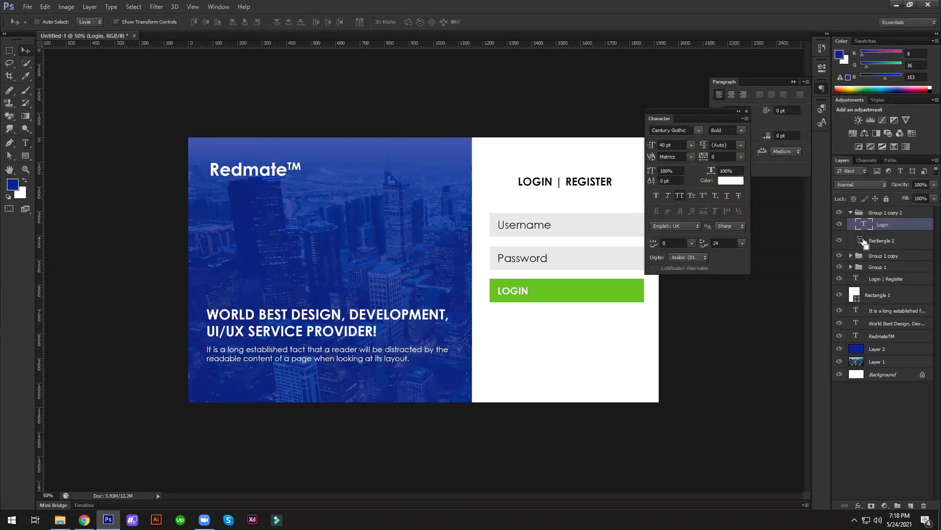
pyautogui.keyDown('ctrl'); pyautogui.click(860, 240); pyautogui.keyUp('ctrl')
pyautogui.hotkey('ctrl', 'd')
pyautogui.click(758, 127)
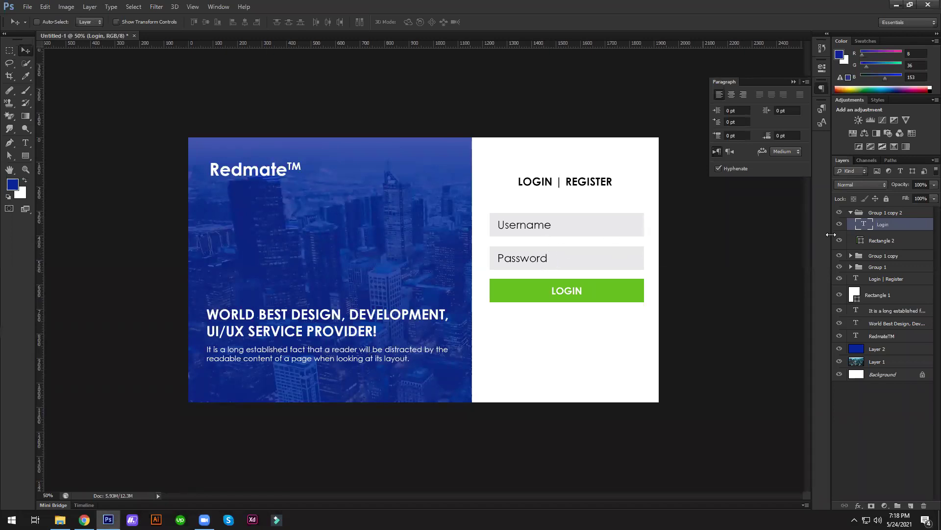
# - Distribute the Username, Password and LOGIN field groups evenly and group them
pyautogui.click(852, 213)
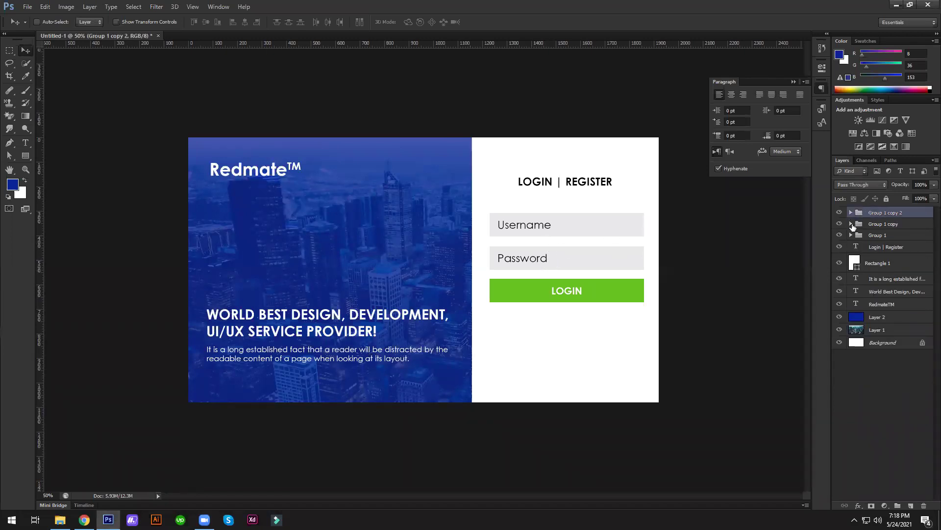
pyautogui.keyDown('shift'); pyautogui.click(880, 236); pyautogui.keyUp('shift')
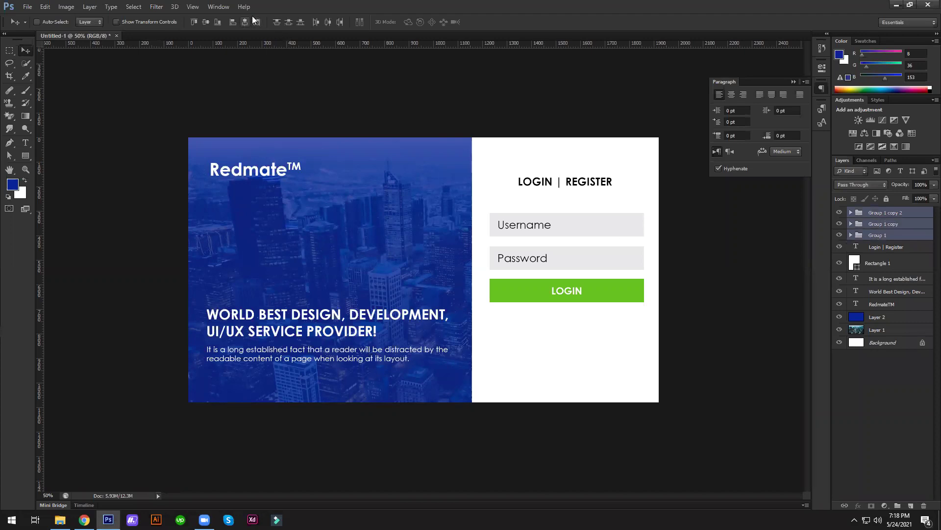
pyautogui.click(288, 24)
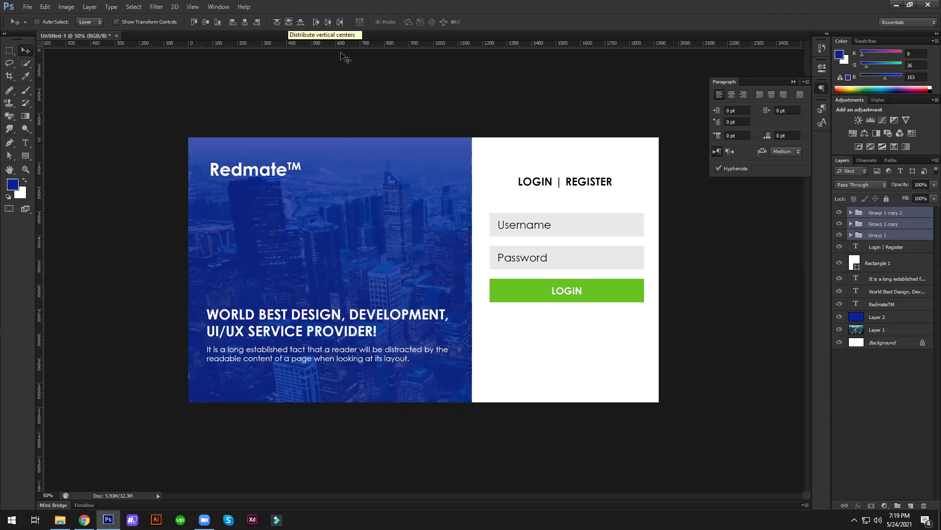
pyautogui.hotkey('ctrl', 'g')
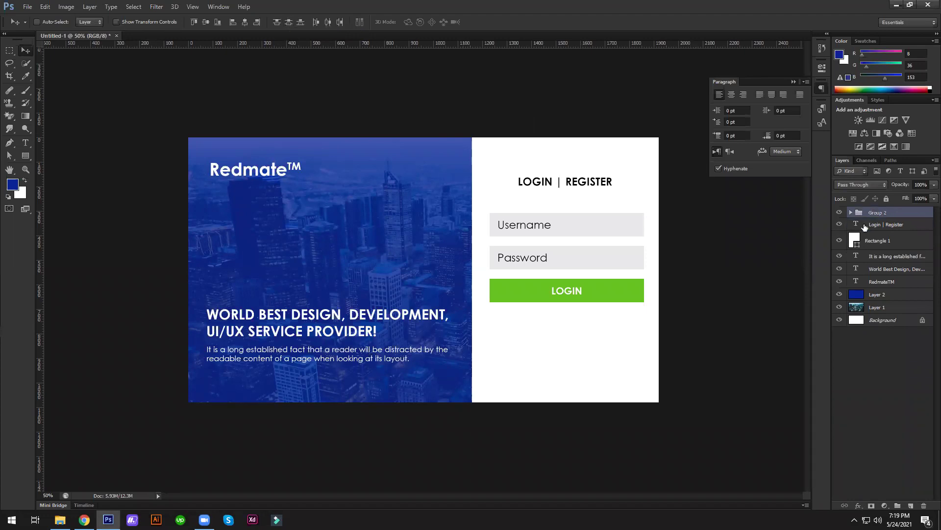
# - Centre the grouped fields horizontally on the white panel and nudge them down
pyautogui.click(840, 240)
pyautogui.keyDown('ctrl'); pyautogui.click(855, 244); pyautogui.keyUp('ctrl')
pyautogui.click(245, 21)
pyautogui.hotkey('ctrl', 'd')
pyautogui.press('Down')
pyautogui.press('Down')
pyautogui.press('Down')
pyautogui.press('Down')
pyautogui.press('Down')
pyautogui.press('Down')
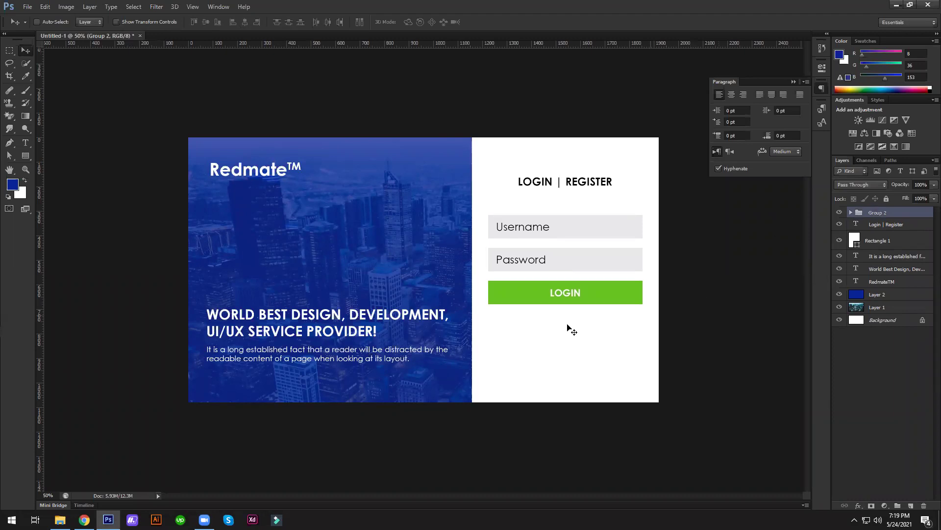
pyautogui.press('t')
pyautogui.click(550, 323)
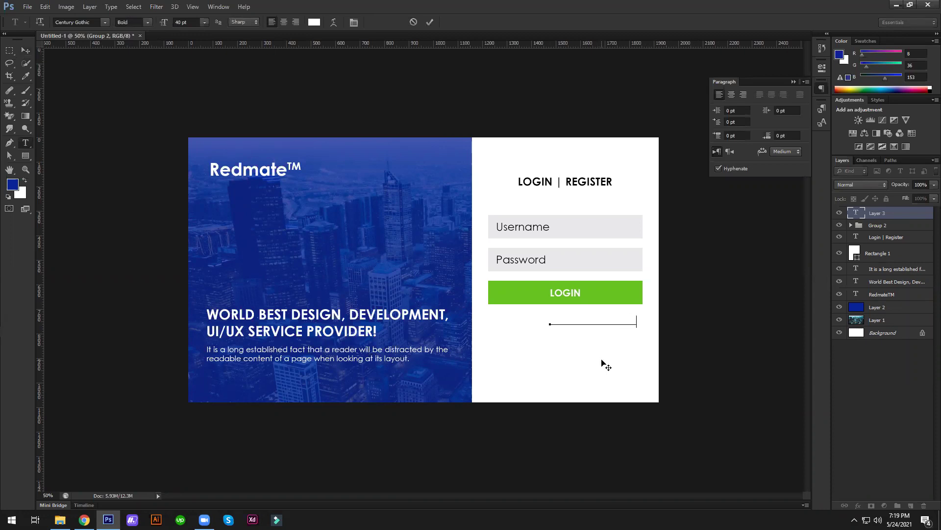
# - Add 'FORGOT YOUR PASSWORD? RESET NOW' below LOGIN at 25 pt
pyautogui.write('__')
pyautogui.hotkey('ctrl', 'a')
pyautogui.press('BackSpace')
pyautogui.write('____')
pyautogui.write('______')
pyautogui.hotkey('ctrl', 'a')
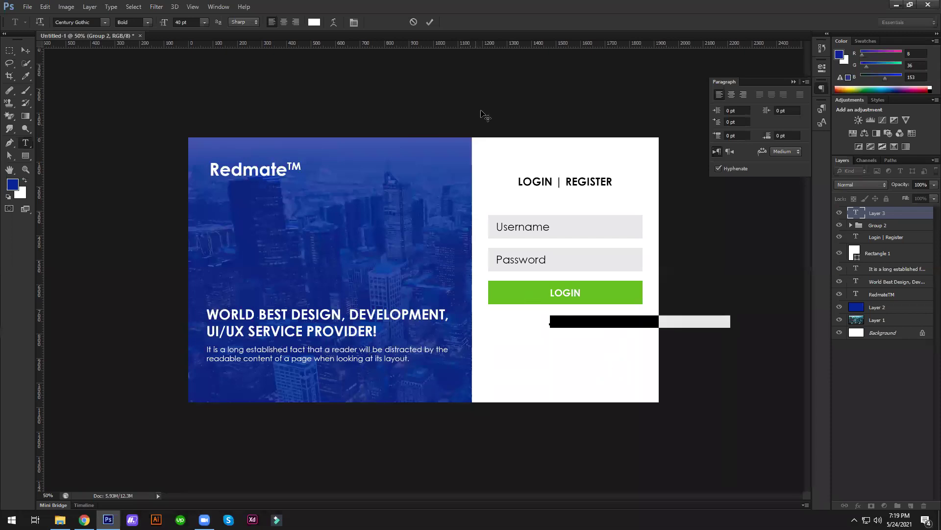
pyautogui.click(315, 22)
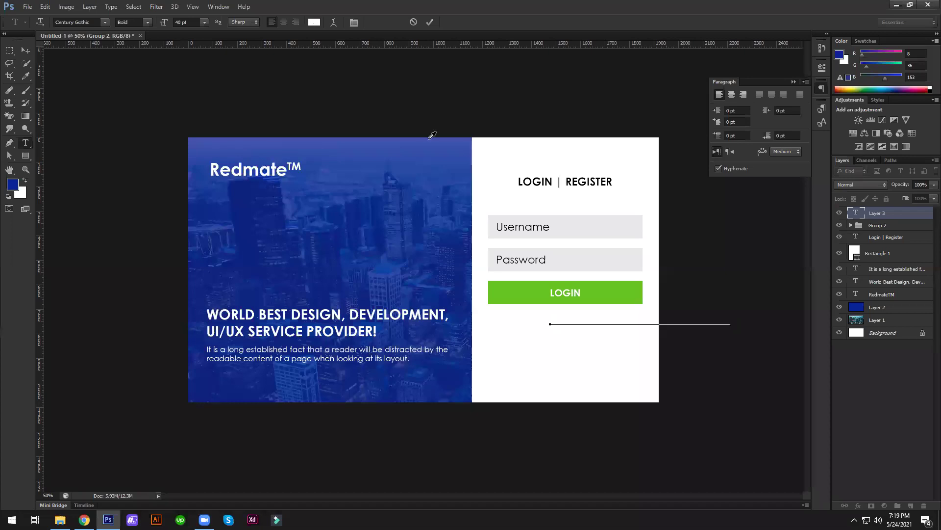
pyautogui.click(866, 124)
pyautogui.click(191, 23)
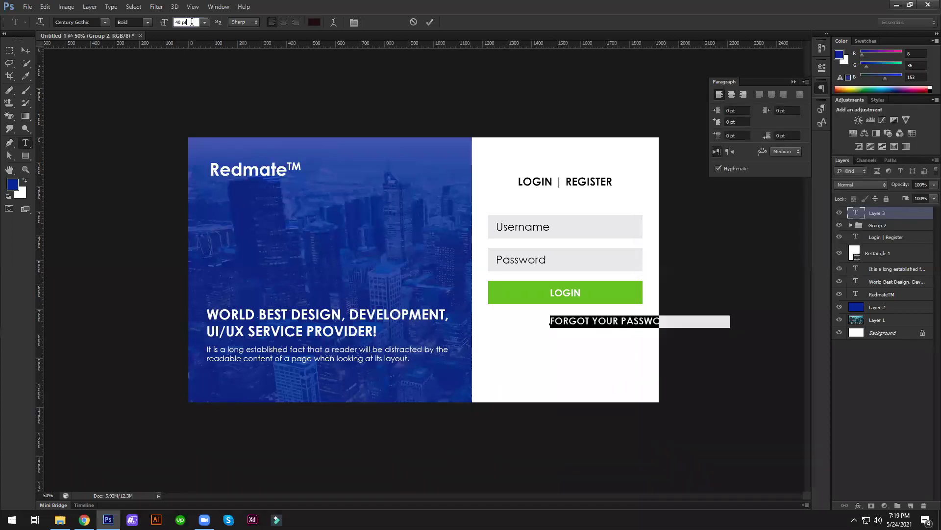
pyautogui.press('Down')
pyautogui.press('Down')
pyautogui.press('Down')
pyautogui.press('Down')
pyautogui.press('Down')
pyautogui.press('Down')
pyautogui.press('Down')
pyautogui.press('Down')
pyautogui.press('Down')
pyautogui.press('Down')
pyautogui.press('Down')
pyautogui.press('Down')
pyautogui.press('Down')
pyautogui.press('Down')
pyautogui.press('Down')
pyautogui.click(628, 315)
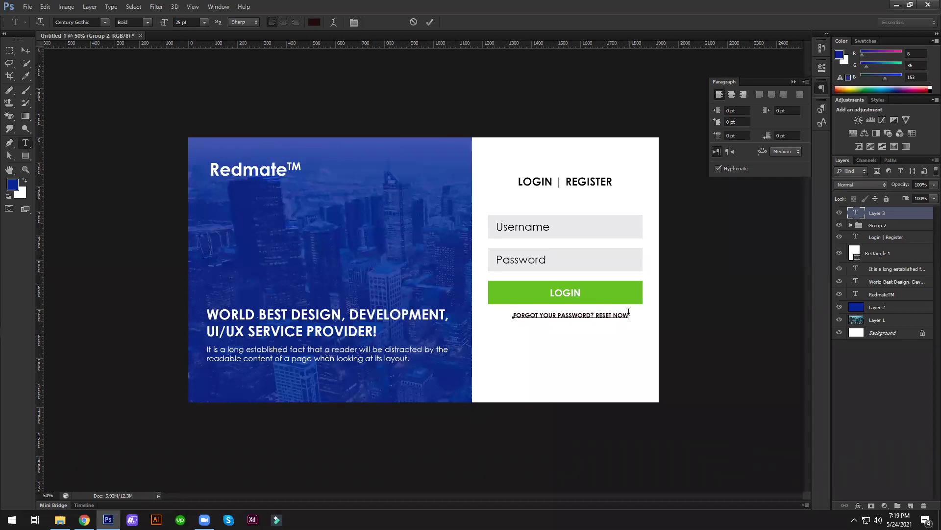
# - Colour the words RESET NOW bright red ff1e1e
pyautogui.moveTo(597, 315)
pyautogui.mouseDown()
pyautogui.moveTo(672, 311)
pyautogui.moveTo(599, 315)
pyautogui.mouseUp()
pyautogui.click(627, 315)
pyautogui.click(763, 195)
pyautogui.click(765, 151)
pyautogui.click(758, 131)
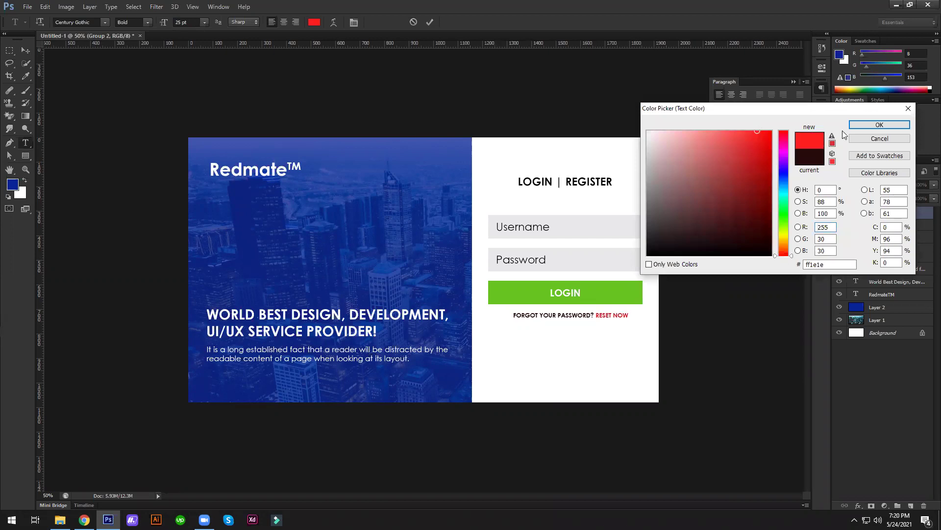
pyautogui.click(871, 129)
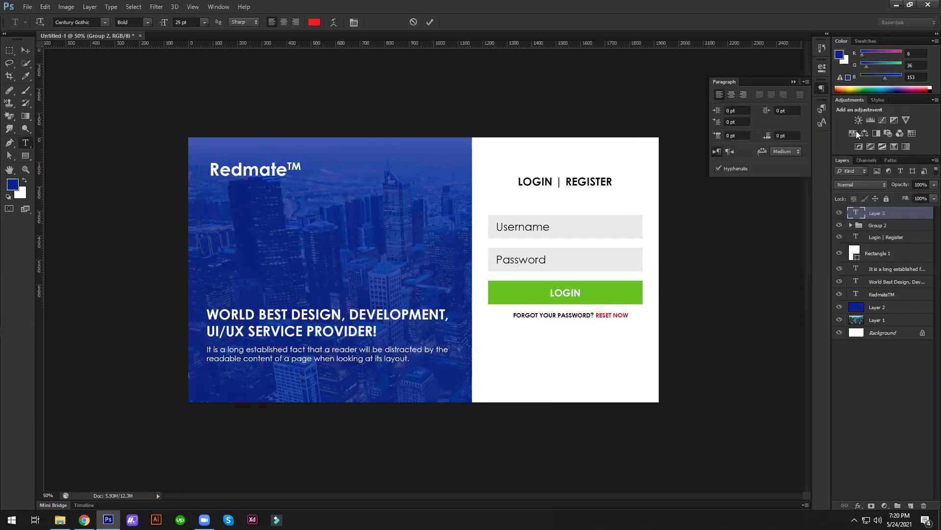
pyautogui.click(354, 22)
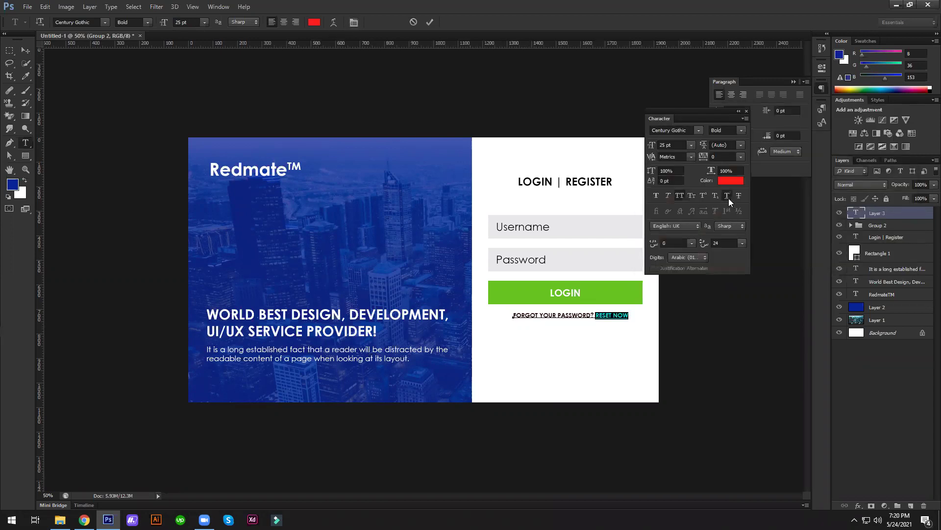
# - Underline RESET NOW and centre the forgot-password line on the white panel
pyautogui.click(26, 50)
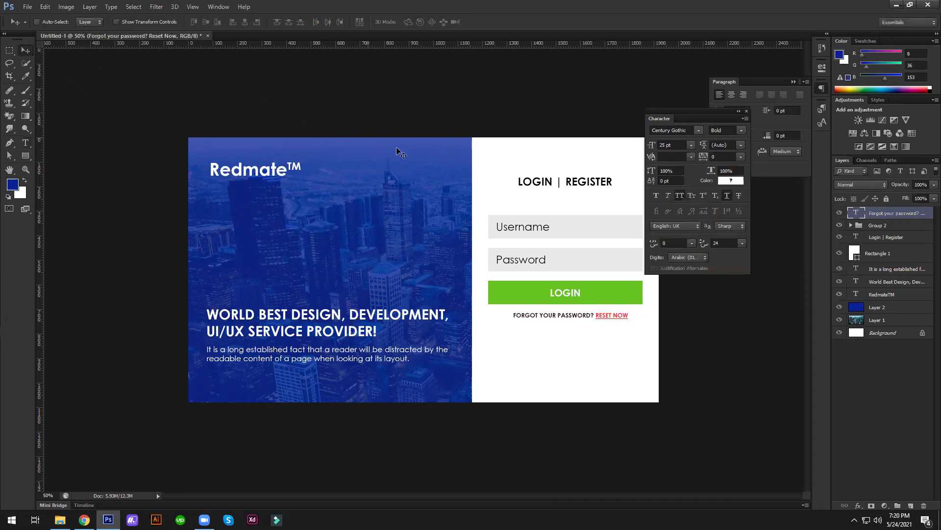
pyautogui.keyDown('ctrl'); pyautogui.click(855, 256); pyautogui.keyUp('ctrl')
pyautogui.click(246, 21)
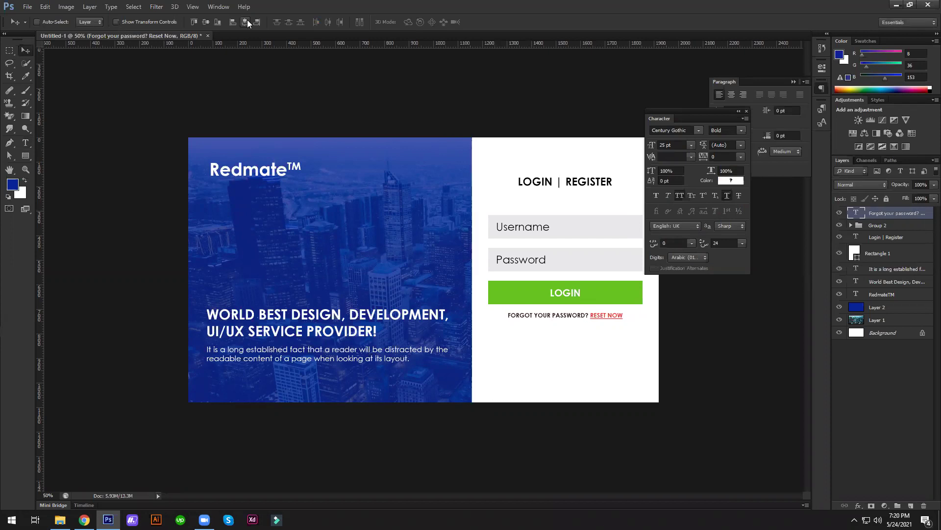
pyautogui.hotkey('ctrl', 'd')
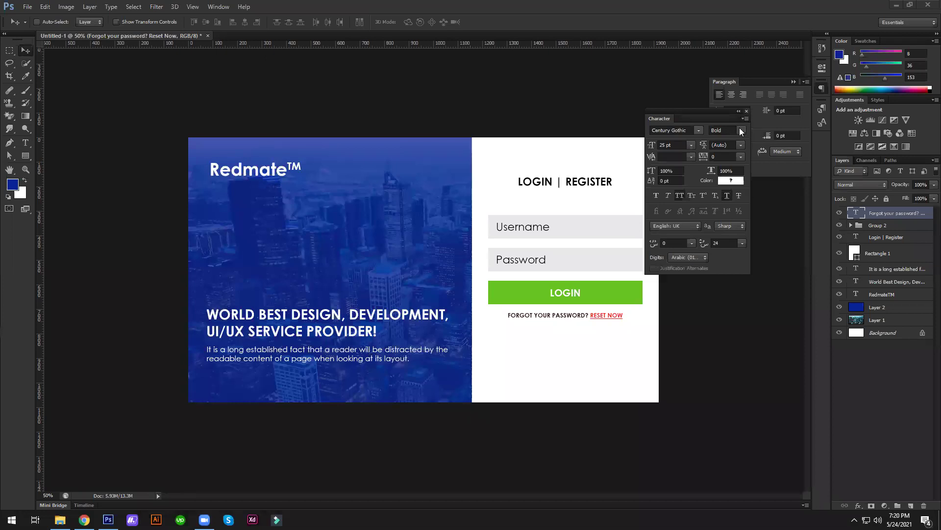
pyautogui.click(746, 111)
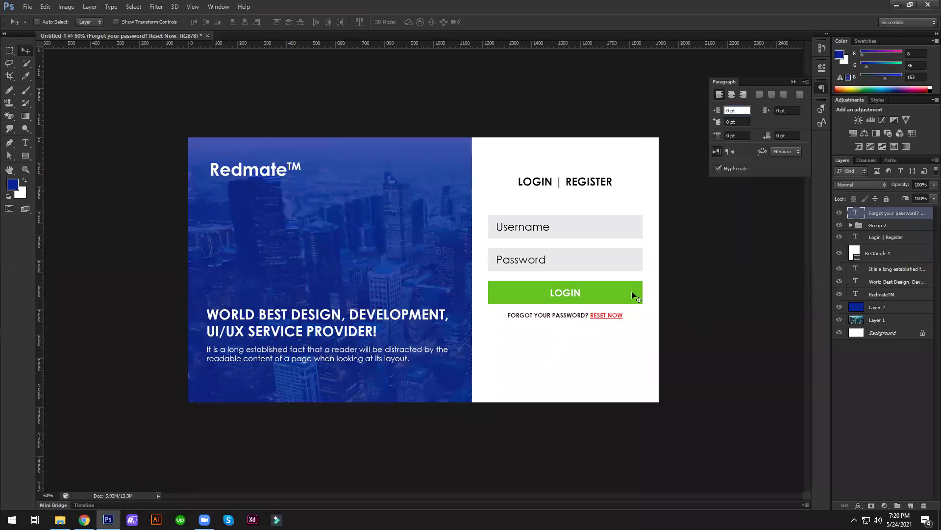
# - Duplicate the LOGIN button group as Group 1 copy 3
pyautogui.click(851, 226)
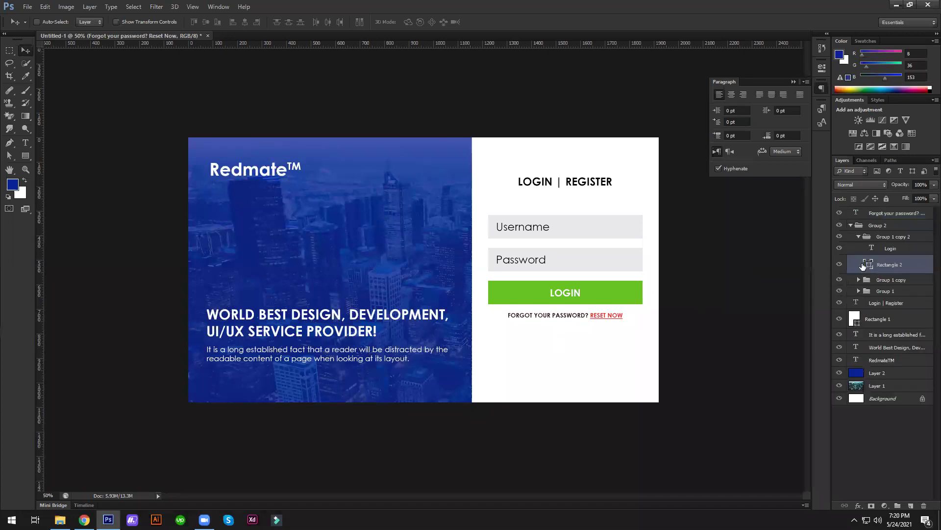
pyautogui.click(882, 265)
pyautogui.click(859, 237)
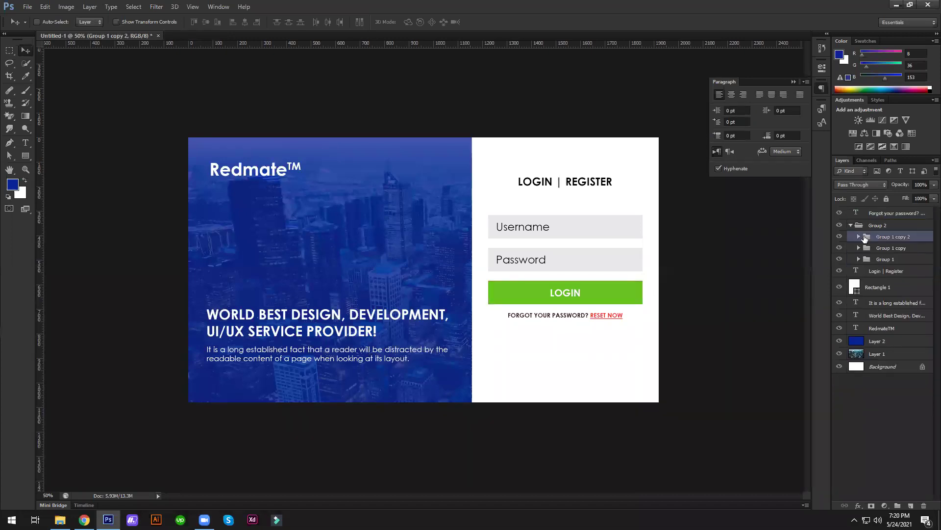
pyautogui.hotkey('ctrl', 'j')
pyautogui.hotkey('ctrl', ']')
pyautogui.hotkey('ctrl', ']')
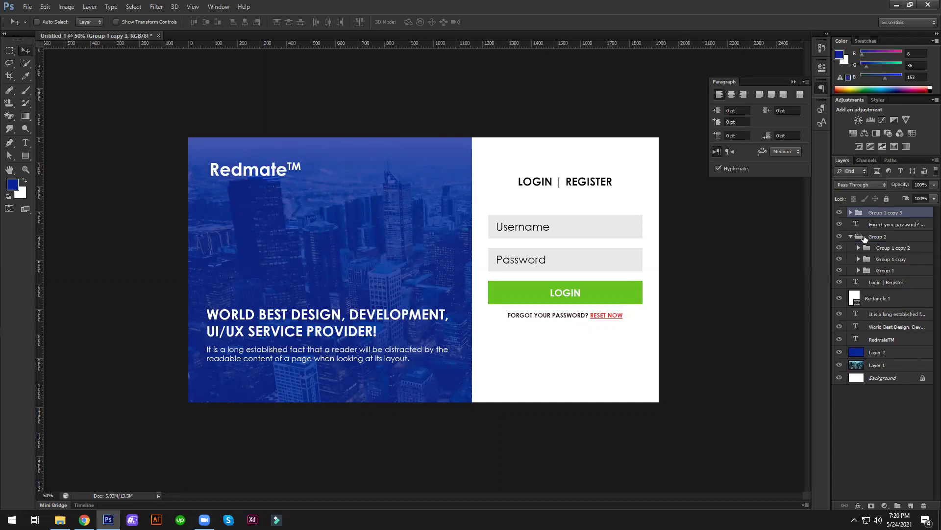
pyautogui.click(851, 236)
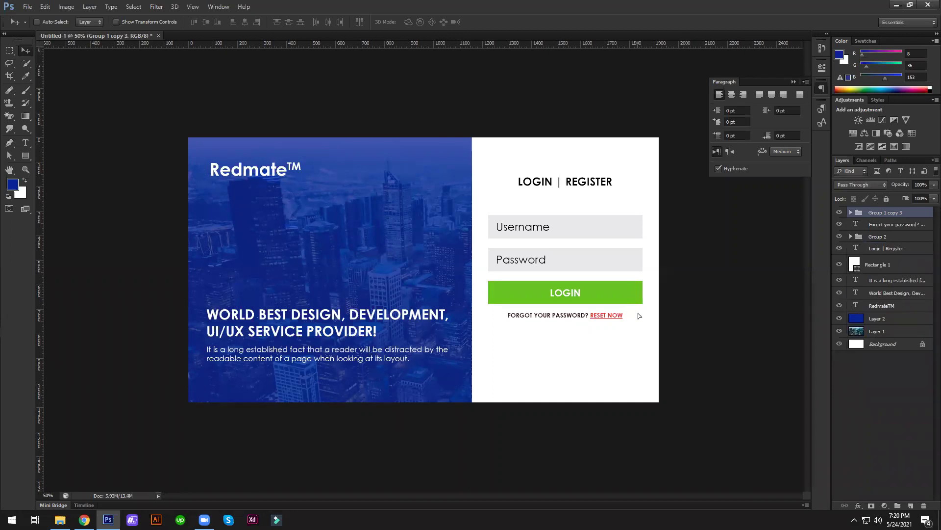
# - Move the duplicate button lower and fill it with blue #082499
pyautogui.moveTo(639, 316); pyautogui.dragTo(669, 334)
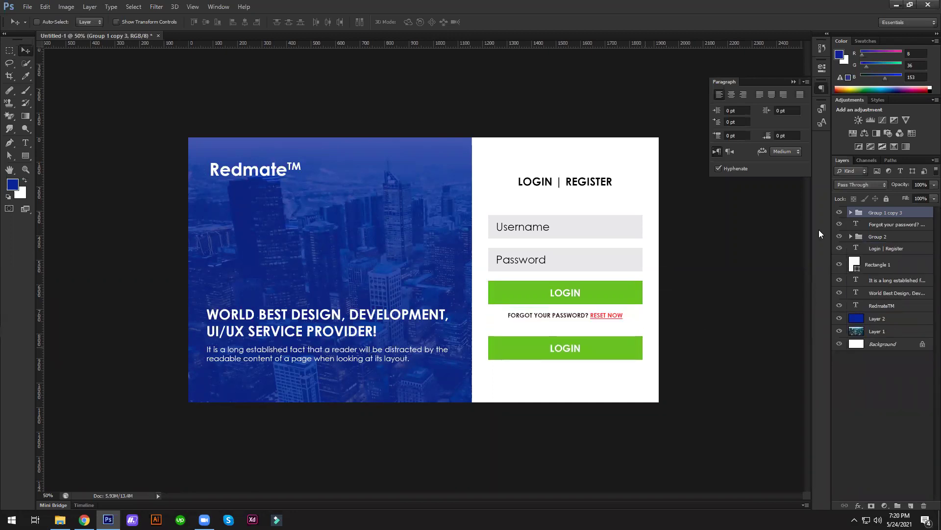
pyautogui.click(850, 212)
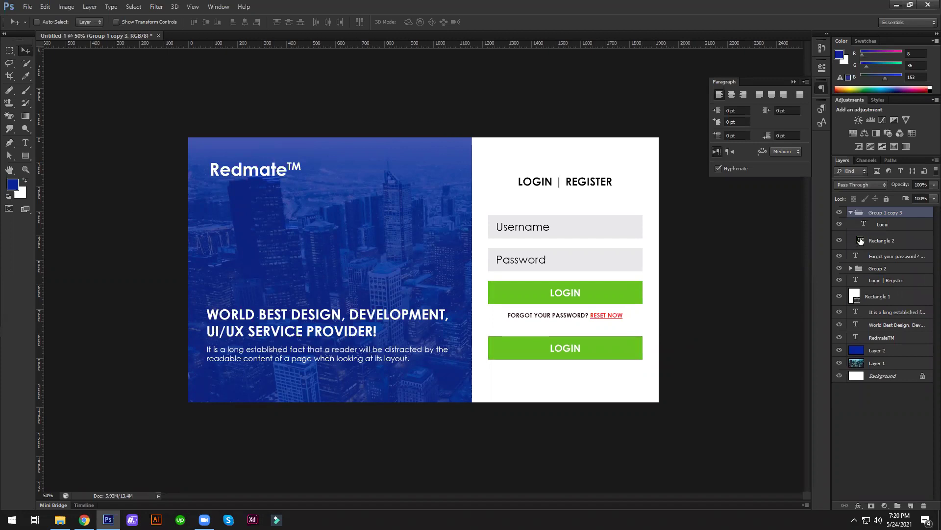
pyautogui.doubleClick(861, 240)
pyautogui.click(20, 184)
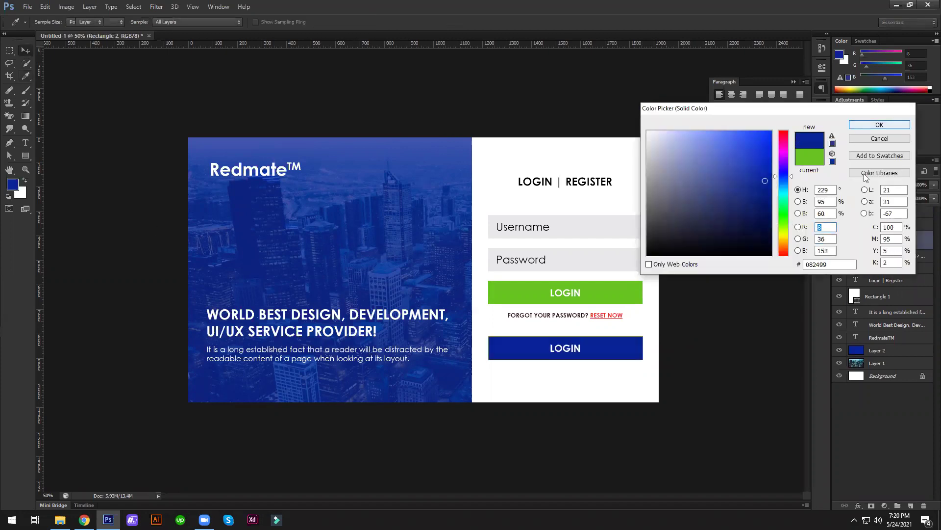
pyautogui.press('Return')
# - Relabel the button CREATE ACCOUNT and centre the label
pyautogui.click(864, 224)
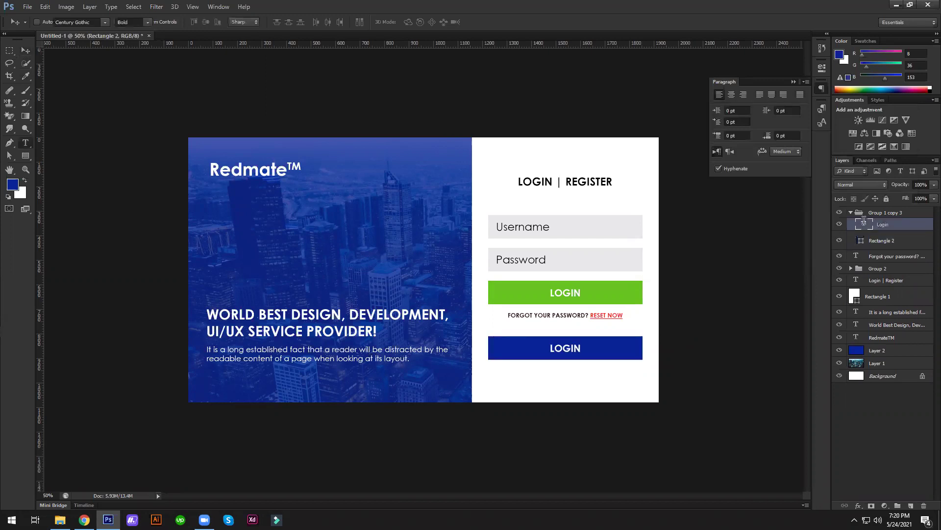
pyautogui.doubleClick(864, 221)
pyautogui.write('SIH')
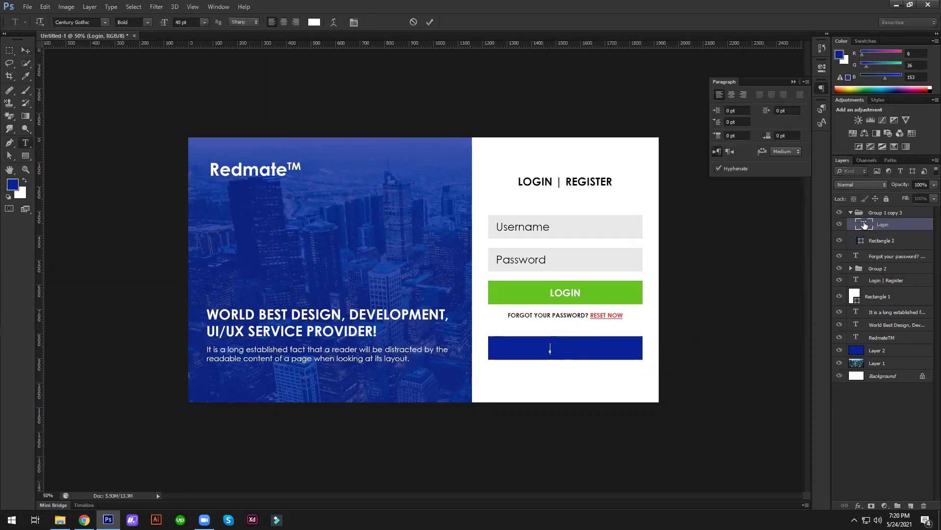
pyautogui.write('EATE AC')
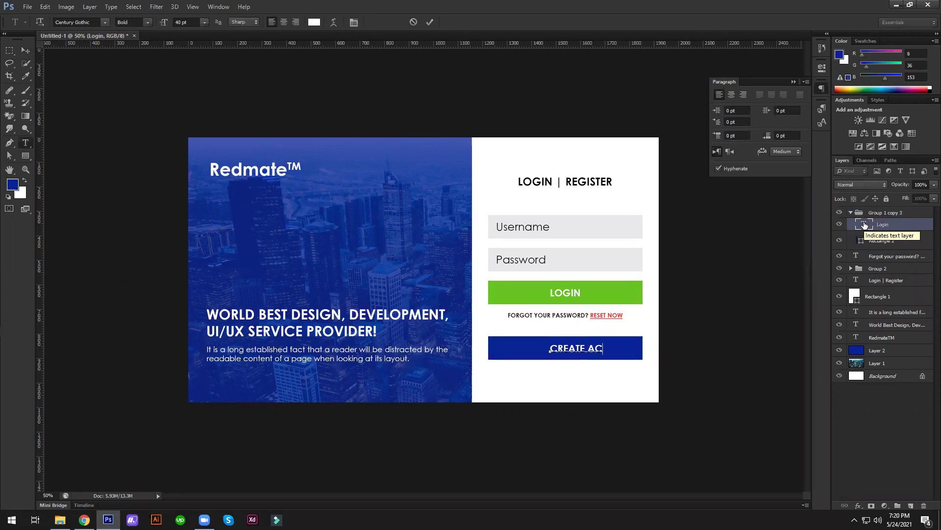
pyautogui.write('OUNT')
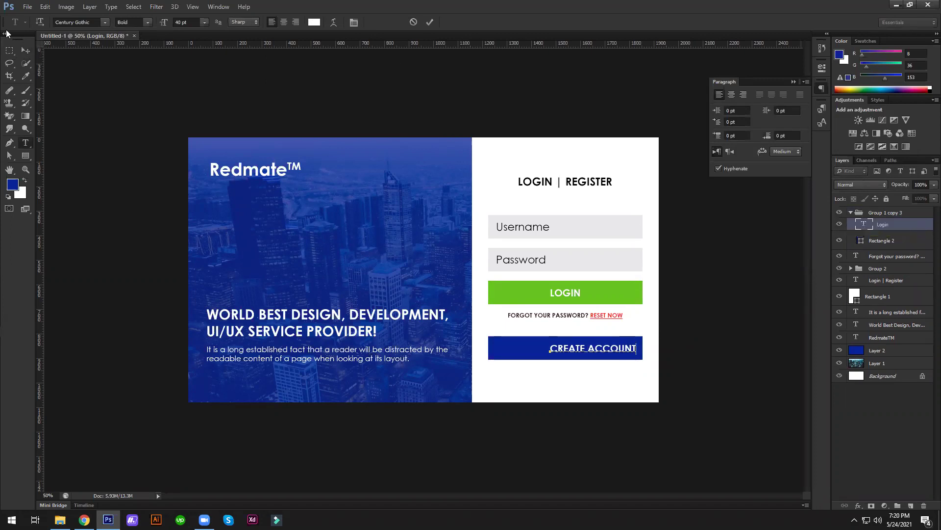
pyautogui.click(24, 49)
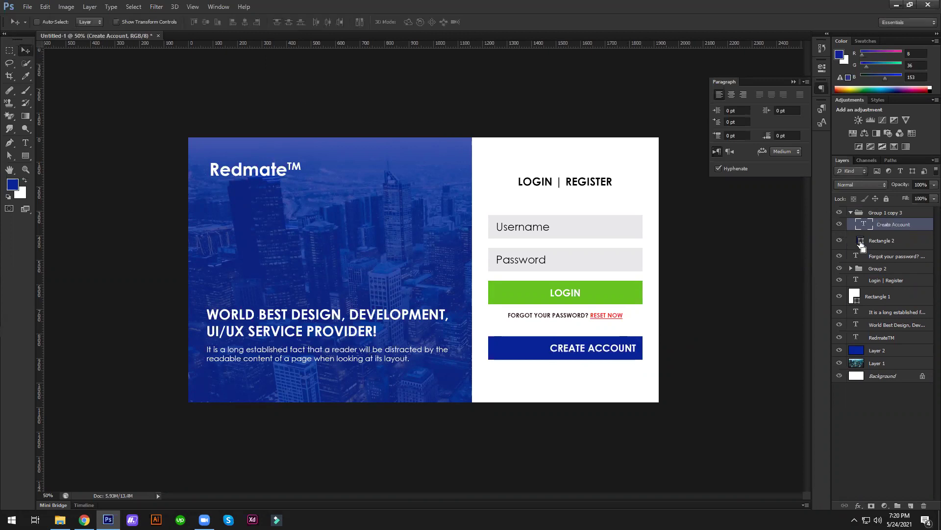
pyautogui.click(245, 21)
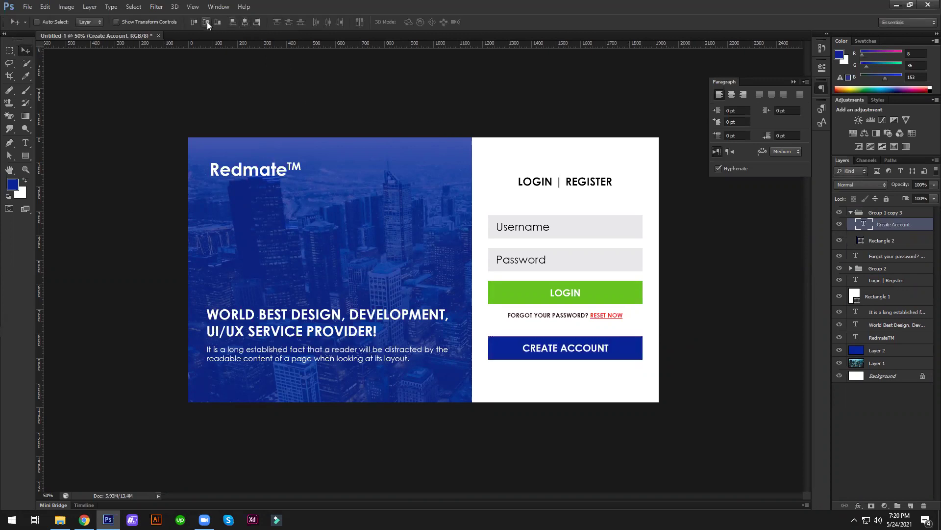
# - Nudge the CREATE ACCOUNT button group slightly lower
pyautogui.click(852, 213)
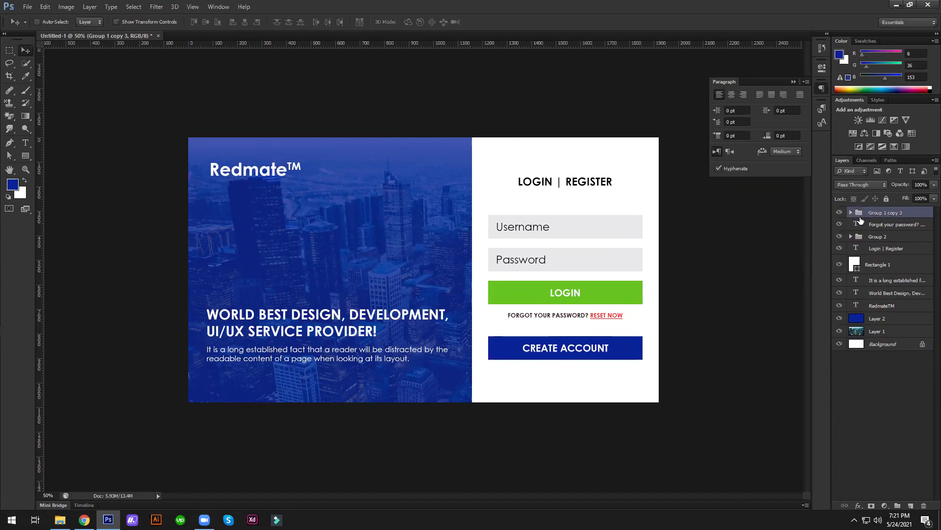
pyautogui.press('Down')
pyautogui.press('Down')
pyautogui.press('Down')
pyautogui.press('Down')
pyautogui.press('Down')
pyautogui.press('Down')
pyautogui.press('Down')
pyautogui.press('Down')
pyautogui.press('Down')
pyautogui.press('Down')
pyautogui.press('Down')
pyautogui.press('Down')
pyautogui.press('Down')
pyautogui.press('Down')
pyautogui.press('Down')
pyautogui.press('Down')
pyautogui.press('Down')
pyautogui.press('Up')
pyautogui.press('Up')
pyautogui.press('Up')
pyautogui.press('Up')
pyautogui.press('Up')
pyautogui.press('Up')
pyautogui.press('Up')
pyautogui.press('Up')
pyautogui.press('Up')
pyautogui.press('Up')
pyautogui.press('Up')
pyautogui.press('Up')
pyautogui.press('Up')
pyautogui.press('Up')
pyautogui.press('Up')
pyautogui.press('Down')
pyautogui.press('Down')
pyautogui.press('Down')
pyautogui.press('Down')
pyautogui.press('Down')
pyautogui.press('Down')
pyautogui.press('Down')
pyautogui.press('Down')
pyautogui.press('Down')
pyautogui.press('Down')
pyautogui.press('Down')
pyautogui.press('Down')
pyautogui.press('Down')
# - Add a dark 482626 'NOT MEMBER YET?' line above the button
pyautogui.press('t')
pyautogui.click(524, 336)
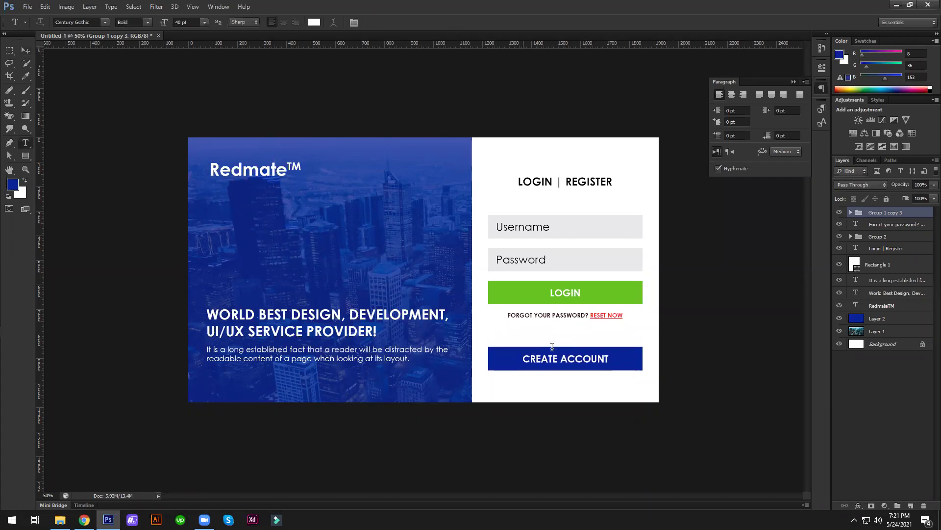
pyautogui.write('___')
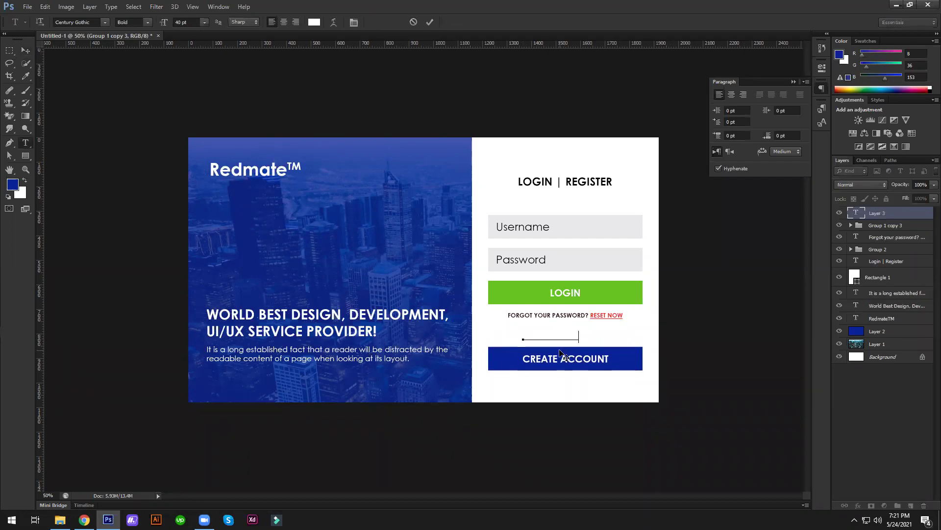
pyautogui.write('______')
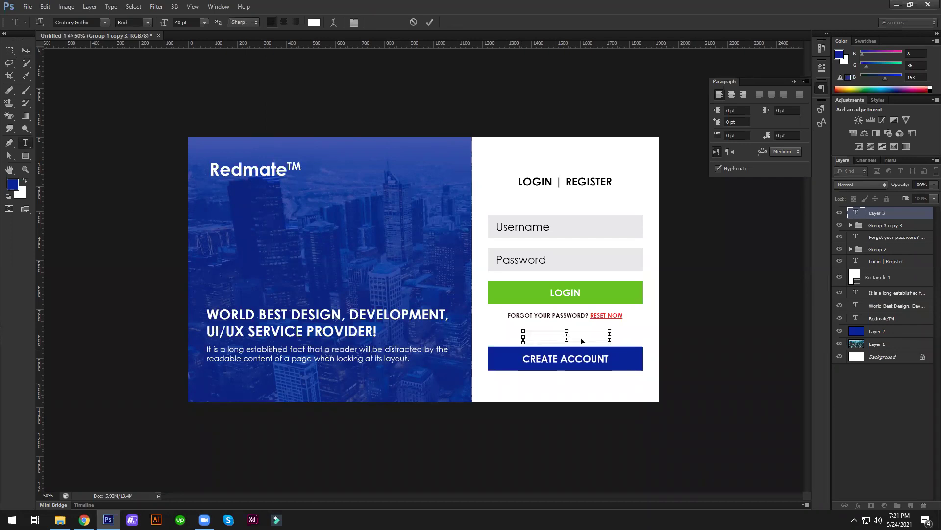
pyautogui.hotkey('ctrl', 'a')
pyautogui.click(315, 22)
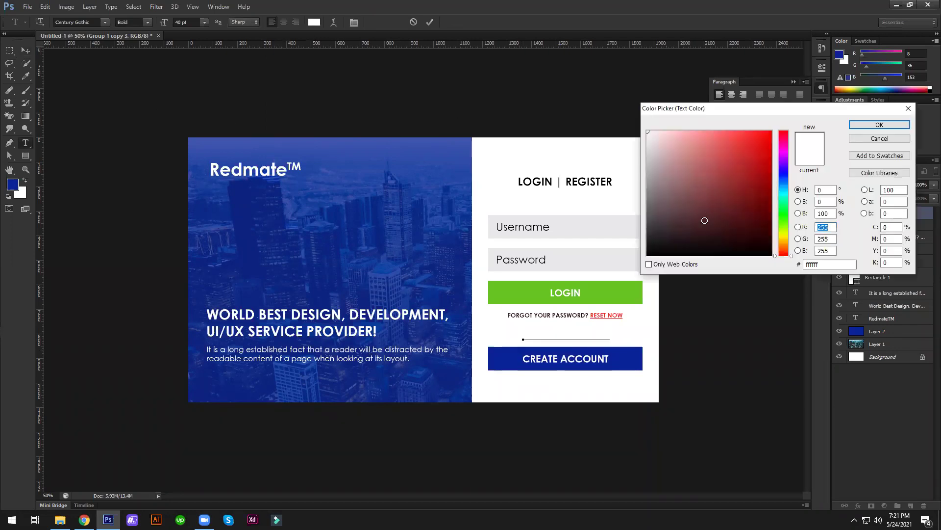
pyautogui.click(705, 220)
pyautogui.click(886, 126)
pyautogui.click(606, 337)
pyautogui.press('BackSpace')
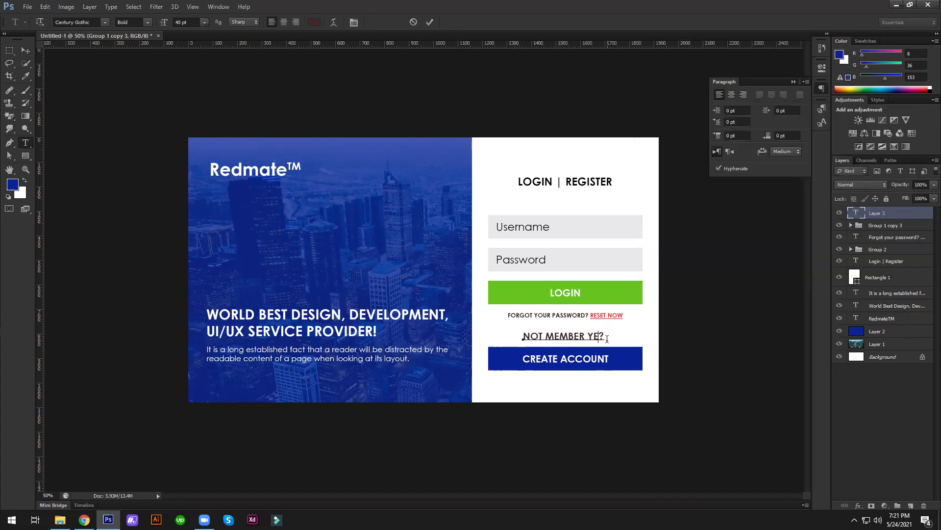
pyautogui.write('T')
# - Set NOT MEMBER YET? to Regular weight and centre it on the white panel
pyautogui.hotkey('ctrl', 'a')
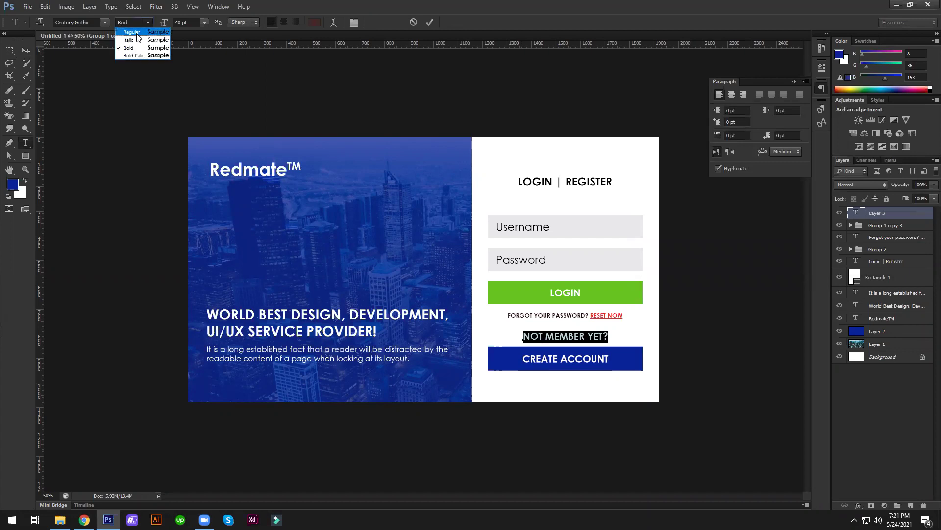
pyautogui.click(132, 32)
pyautogui.hotkey('ctrl', 'Return')
pyautogui.press('v')
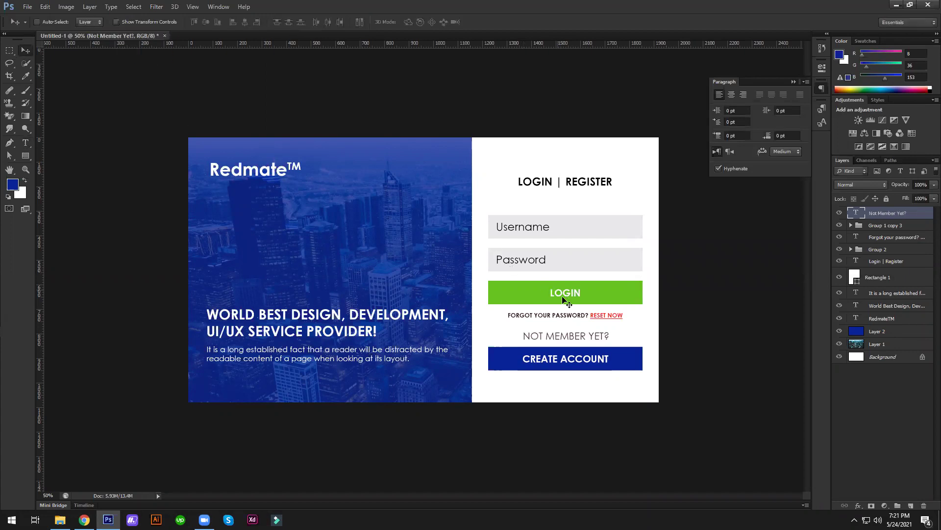
pyautogui.keyDown('ctrl'); pyautogui.click(855, 280); pyautogui.keyUp('ctrl')
pyautogui.click(246, 22)
pyautogui.hotkey('ctrl', 'd')
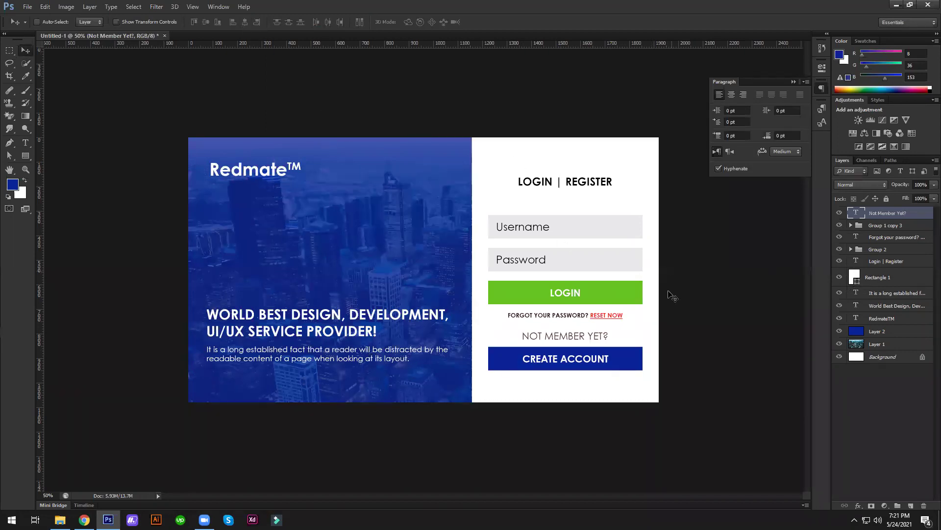
# - Make the forgot-password line Regular weight and recentre it on the white panel
pyautogui.keyDown('ctrl'); pyautogui.click(612, 316); pyautogui.keyUp('ctrl')
pyautogui.press('t')
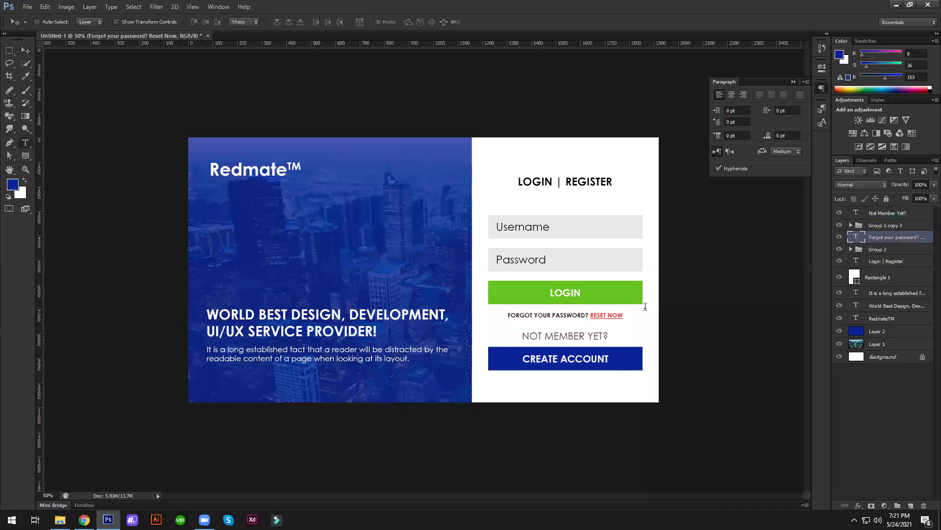
pyautogui.tripleClick(587, 316)
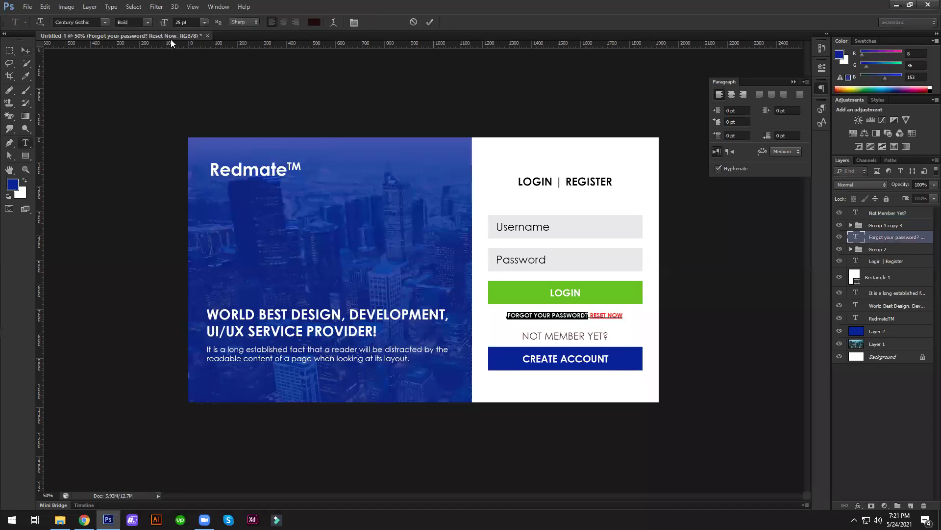
pyautogui.click(147, 22)
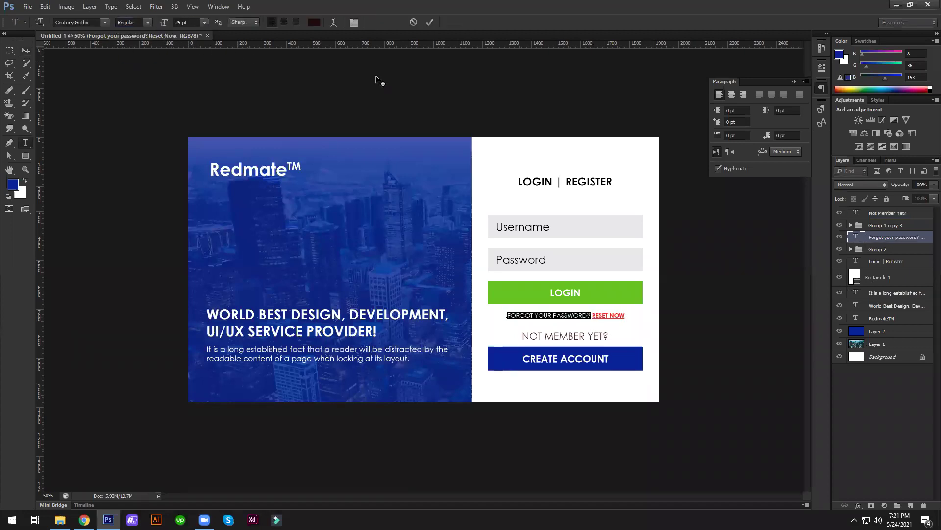
pyautogui.click(430, 23)
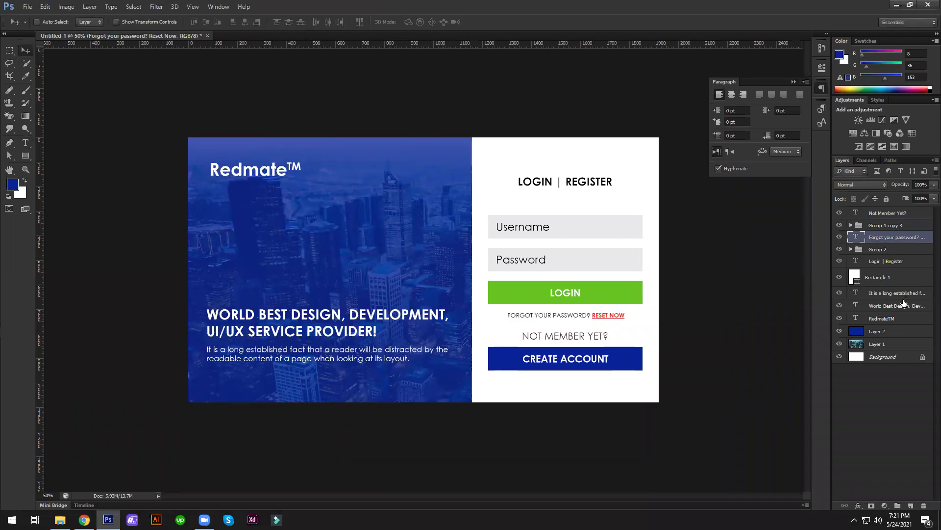
pyautogui.keyDown('ctrl'); pyautogui.click(855, 277); pyautogui.keyUp('ctrl')
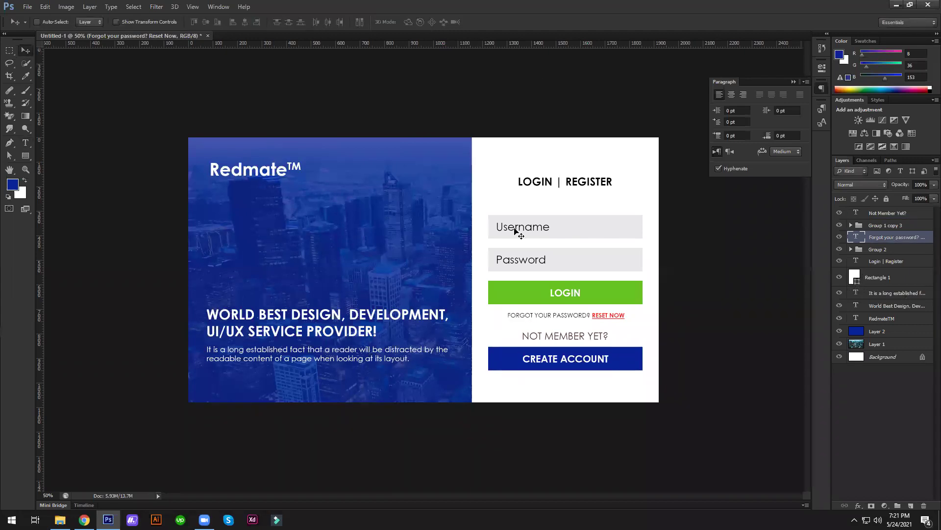
pyautogui.click(247, 23)
pyautogui.hotkey('ctrl', 'd')
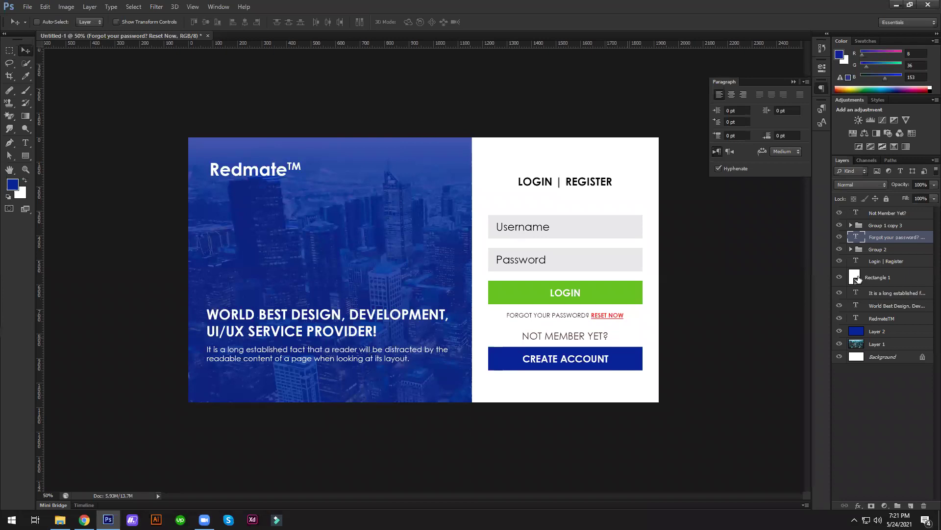
# - Shrink NOT MEMBER YET? to 33 pt, centre-aligned and centred over the white panel
pyautogui.click(871, 214)
pyautogui.press('Down')
pyautogui.press('Down')
pyautogui.press('Down')
pyautogui.press('Down')
pyautogui.press('Down')
pyautogui.press('Down')
pyautogui.doubleClick(856, 213)
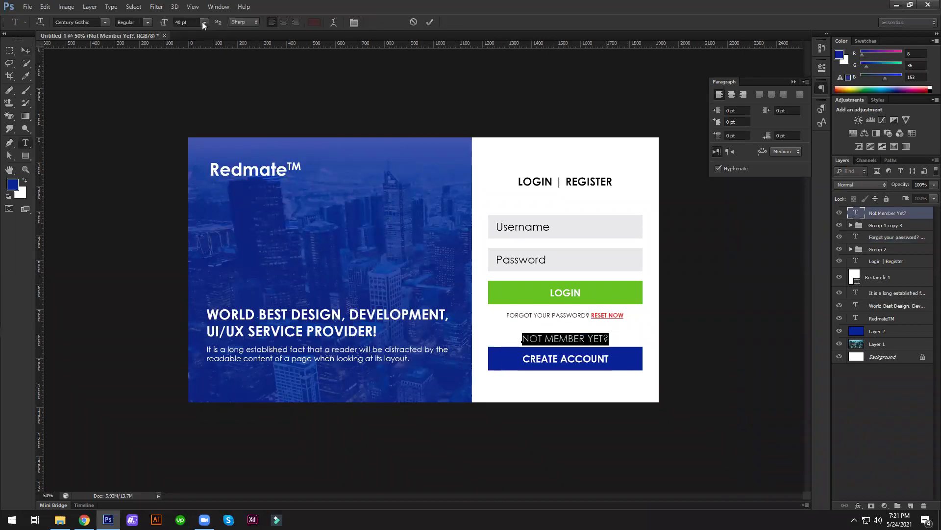
pyautogui.press('Down')
pyautogui.press('Down')
pyautogui.press('Down')
pyautogui.press('Down')
pyautogui.press('Down')
pyautogui.press('Down')
pyautogui.press('Down')
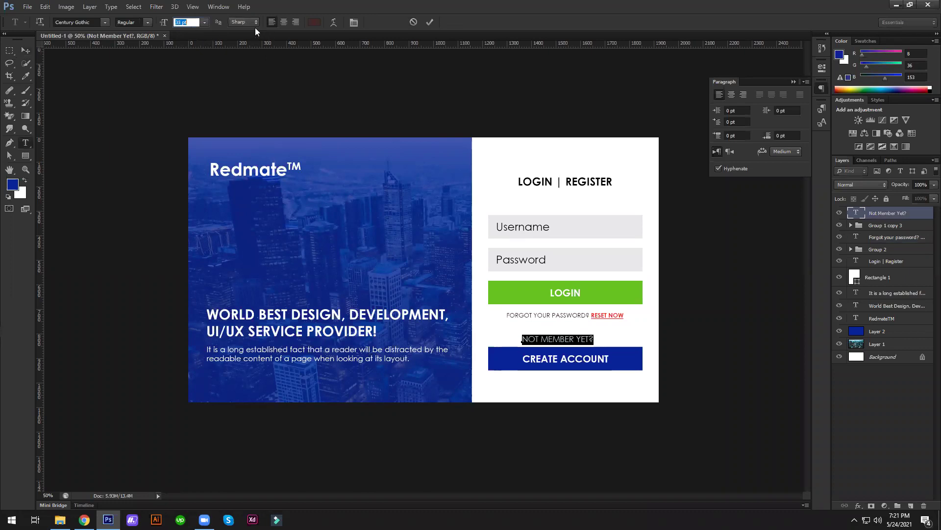
pyautogui.click(283, 22)
pyautogui.click(25, 51)
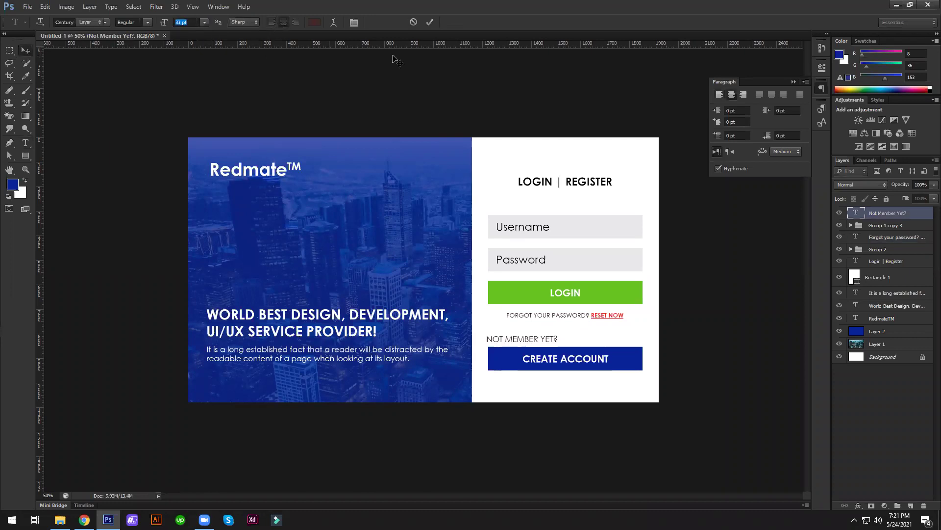
pyautogui.hotkey('ctrl', 'a')
pyautogui.click(244, 23)
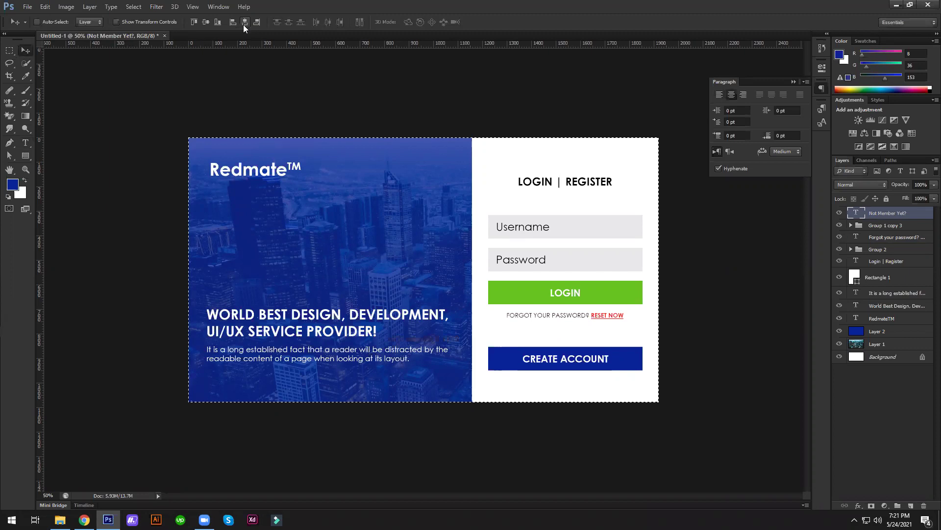
pyautogui.hotkey('ctrl', 'd')
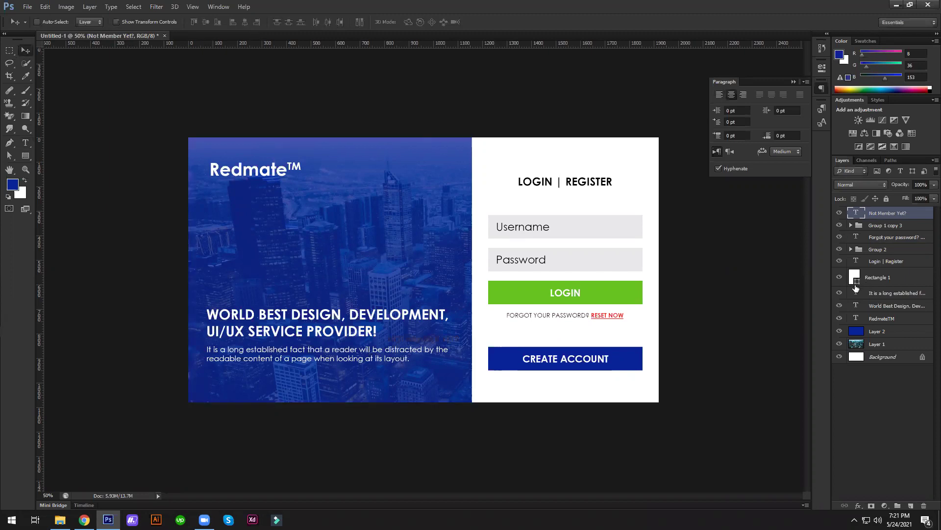
pyautogui.keyDown('ctrl'); pyautogui.click(857, 287); pyautogui.keyUp('ctrl')
pyautogui.click(244, 22)
pyautogui.hotkey('ctrl', 'd')
# - Nudge NOT MEMBER YET? and CREATE ACCOUNT up together
pyautogui.keyDown('shift'); pyautogui.click(884, 226); pyautogui.keyUp('shift')
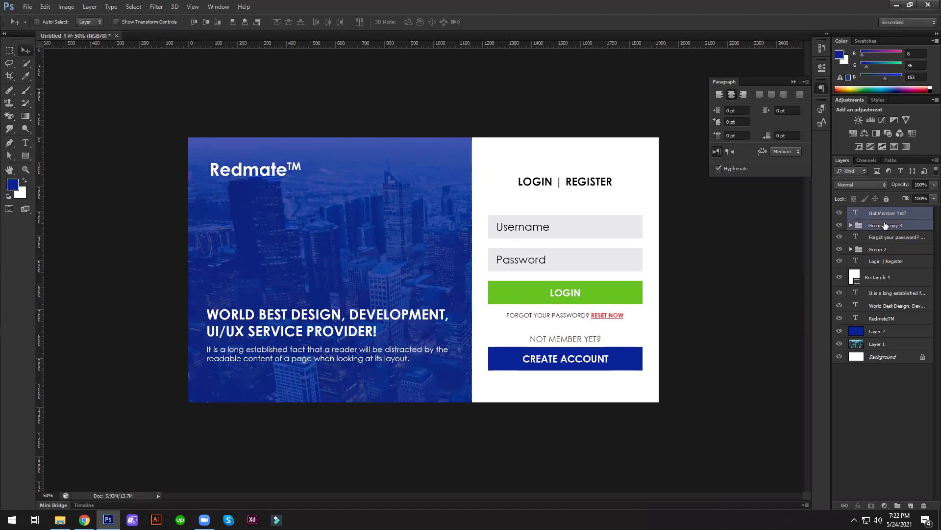
pyautogui.press('Up')
pyautogui.press('Up')
pyautogui.press('Up')
pyautogui.press('Up')
pyautogui.press('Up')
pyautogui.press('Up')
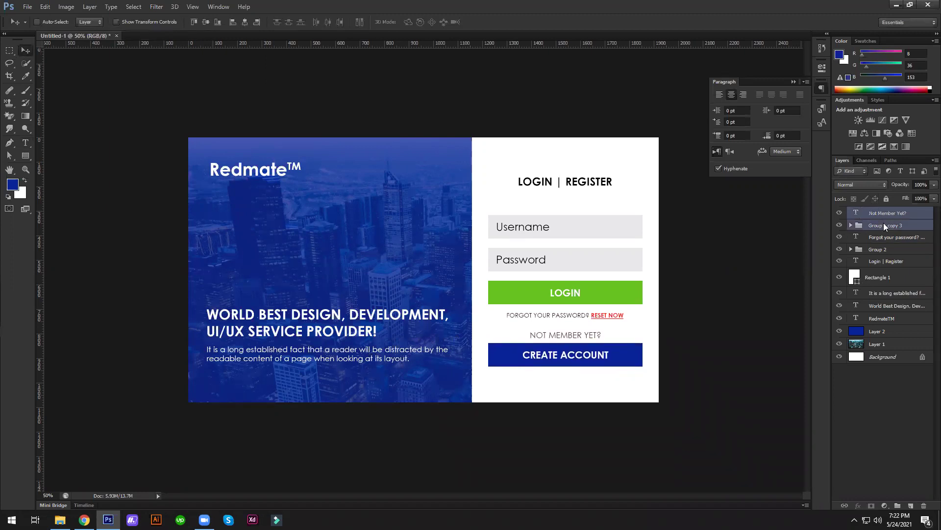
pyautogui.press('Down')
pyautogui.press('Down')
pyautogui.press('Down')
pyautogui.press('Down')
pyautogui.press('Down')
pyautogui.press('Down')
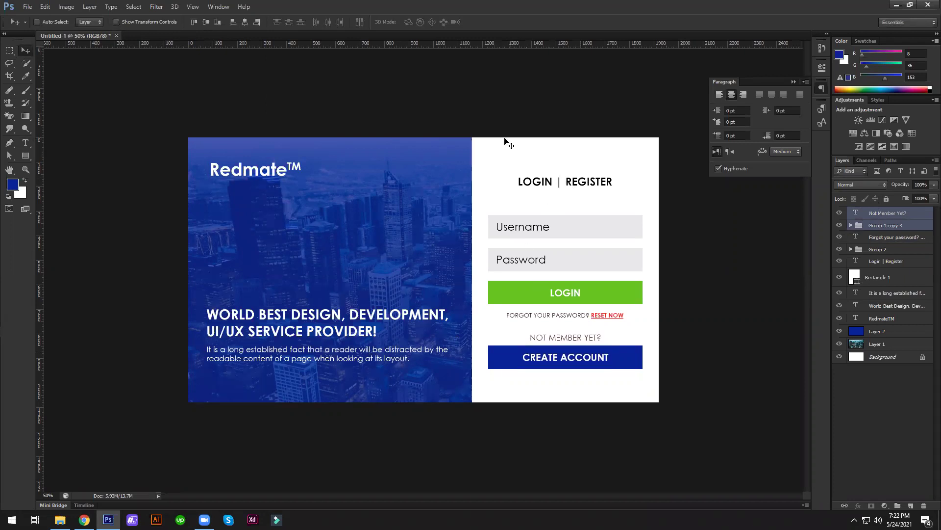
# - Group the form layers as Group 3 and centre it vertically on the white panel
pyautogui.click(898, 278)
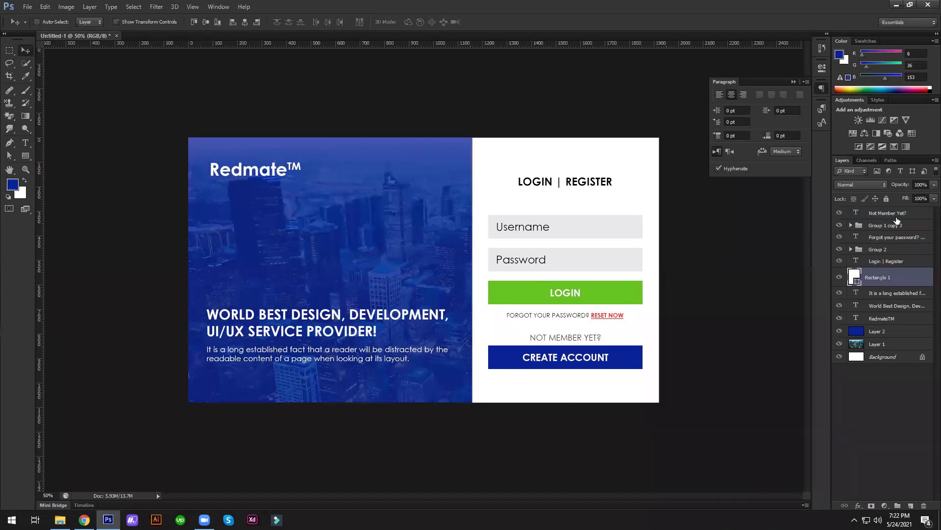
pyautogui.keyDown('shift'); pyautogui.click(899, 214); pyautogui.keyUp('shift')
pyautogui.click(891, 262)
pyautogui.keyDown('shift'); pyautogui.click(888, 214); pyautogui.keyUp('shift')
pyautogui.hotkey('ctrl', 'g')
pyautogui.click(840, 212)
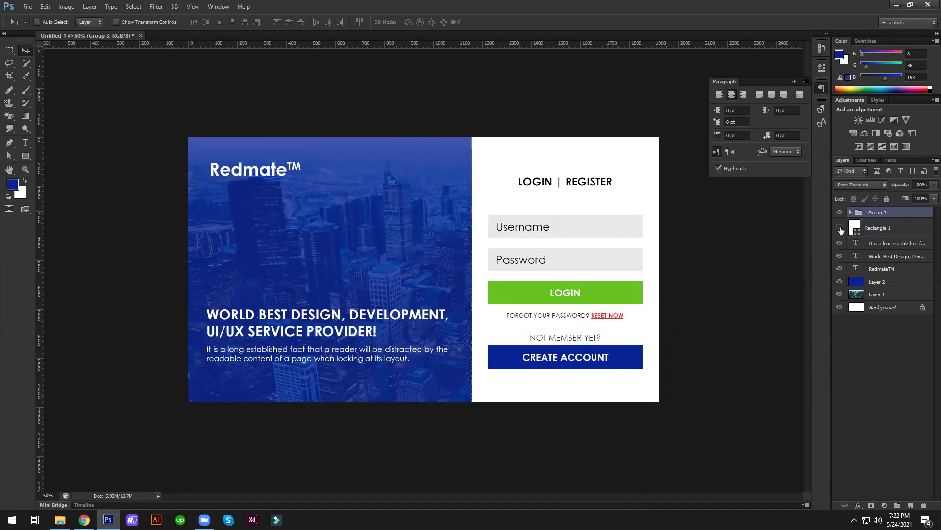
pyautogui.click(840, 228)
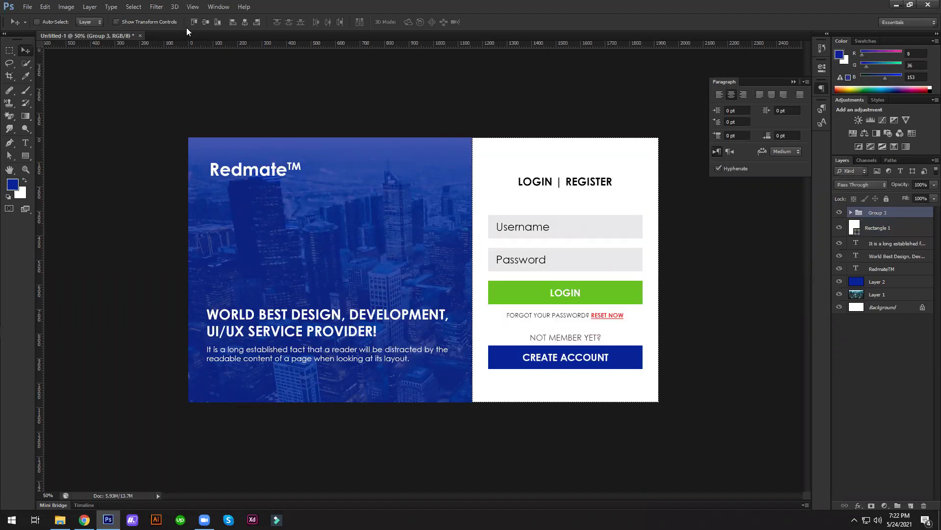
pyautogui.click(206, 22)
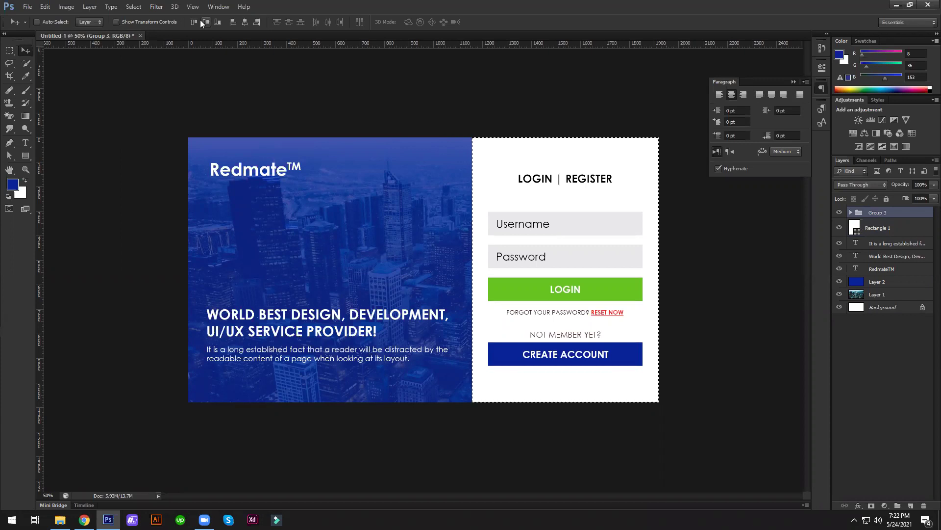
pyautogui.hotkey('ctrl', 'd')
# - Nudge the left-side headline and RedmateTM text slightly left
pyautogui.click(893, 256)
pyautogui.click(897, 244)
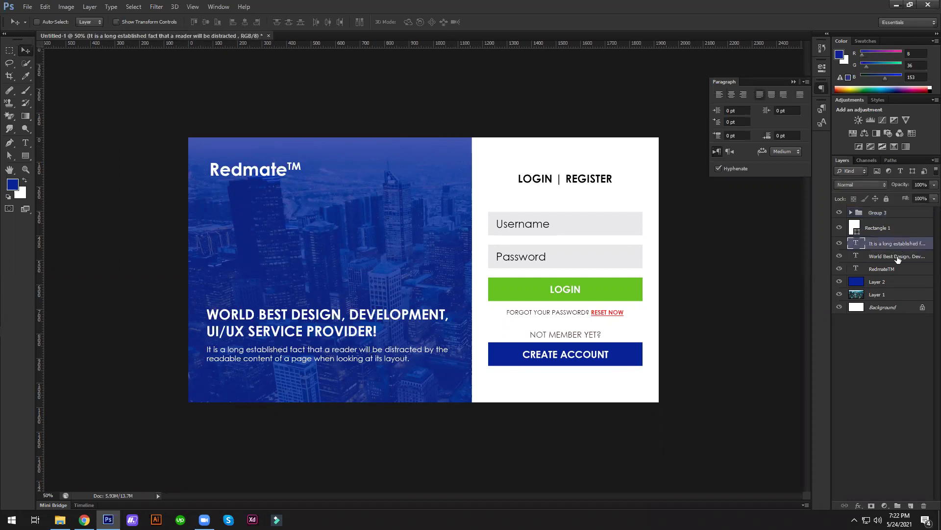
pyautogui.keyDown('ctrl'); pyautogui.click(881, 269); pyautogui.keyUp('ctrl')
pyautogui.press('Left')
pyautogui.press('Left')
pyautogui.press('Left')
pyautogui.press('Left')
pyautogui.press('Left')
pyautogui.press('Left')
pyautogui.press('Left')
pyautogui.press('Left')
pyautogui.press('Left')
pyautogui.press('Right')
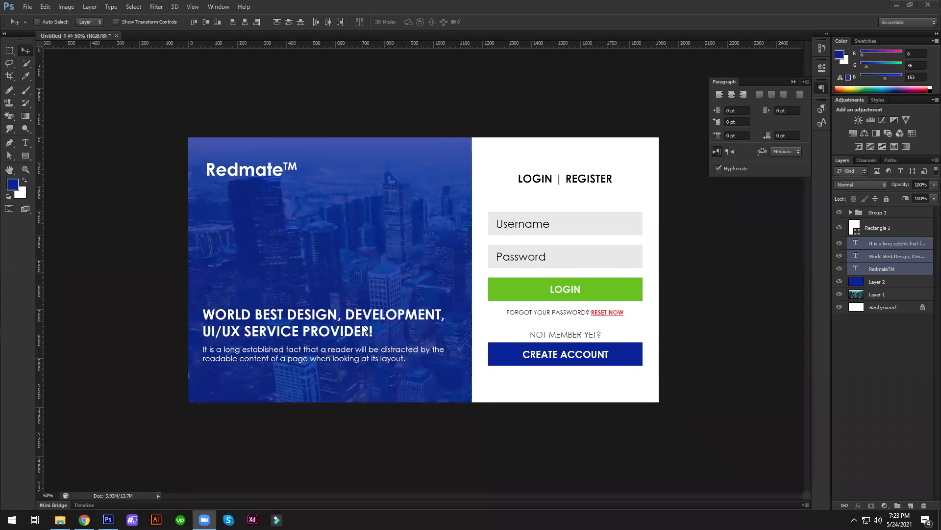
# - Recolour the 'WORLD BEST DESIGN, DEVELOPMENT, UI/UX SERVICE PROVIDER!' headline to yellow ffe21f
pyautogui.click(376, 320)
pyautogui.click(878, 268)
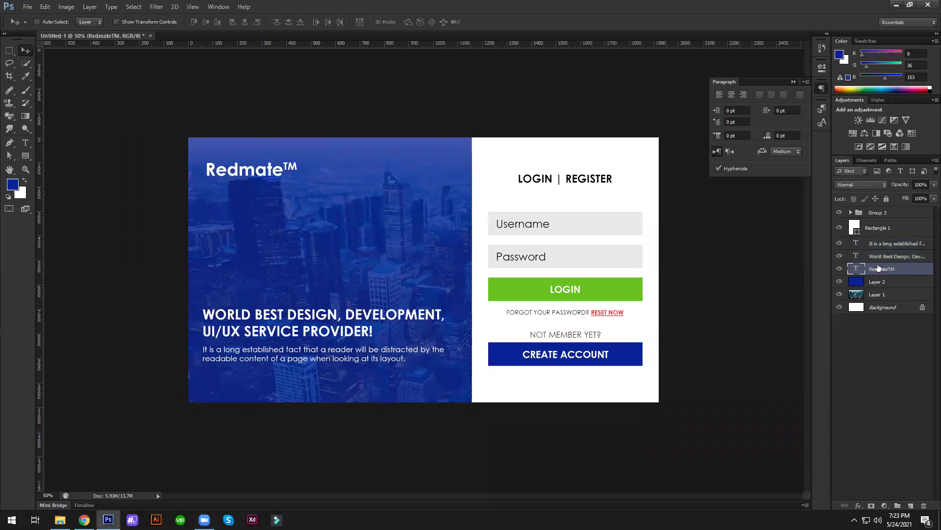
pyautogui.click(857, 256)
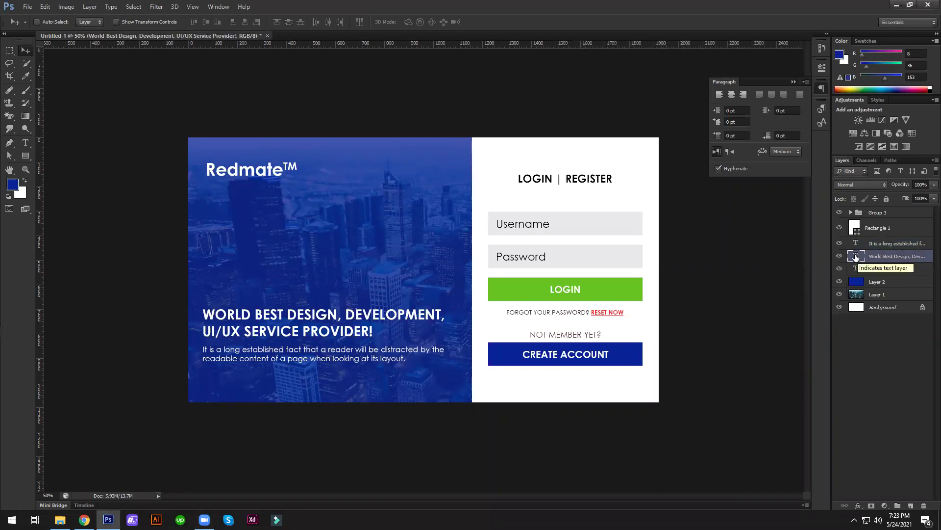
pyautogui.doubleClick(856, 256)
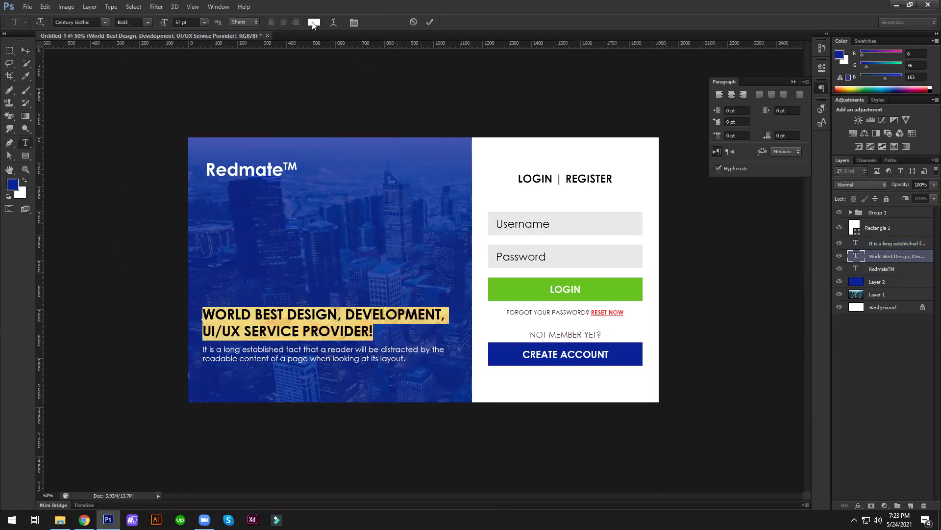
pyautogui.click(315, 22)
pyautogui.click(784, 237)
pyautogui.click(759, 162)
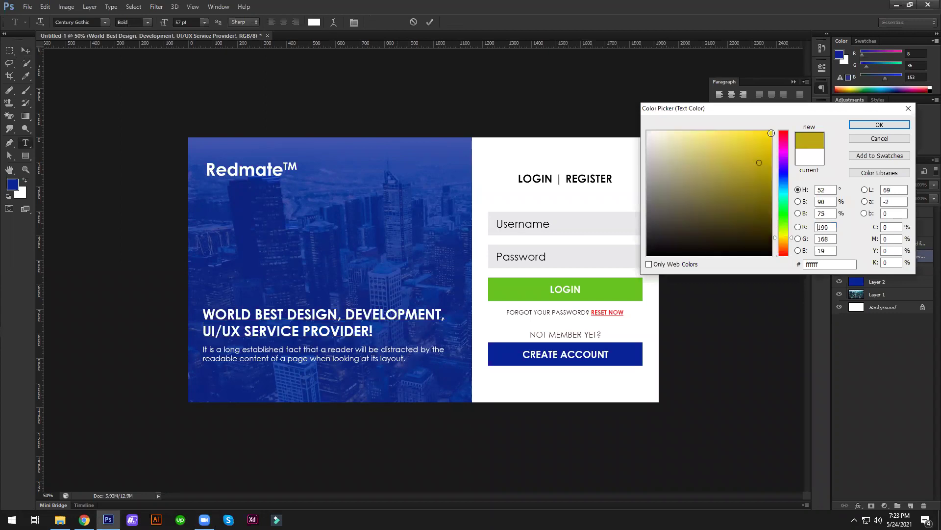
pyautogui.click(756, 132)
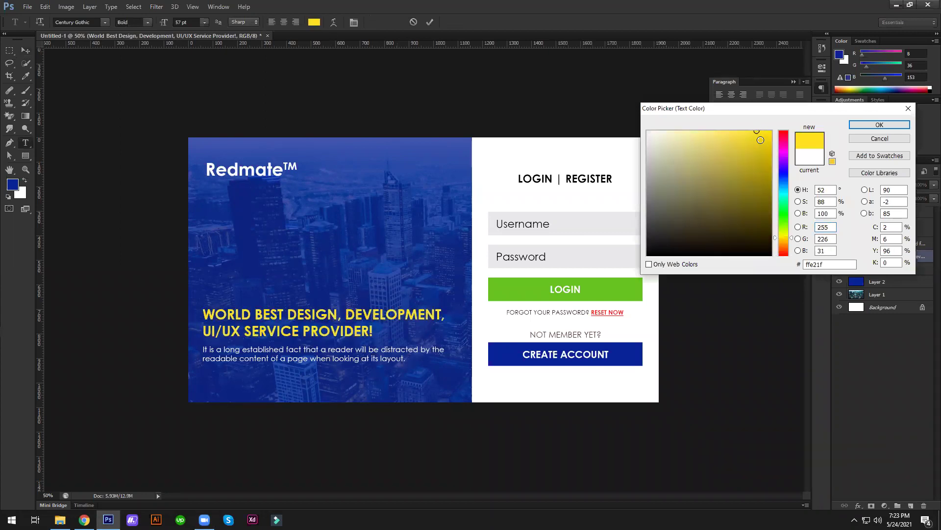
pyautogui.click(864, 125)
pyautogui.click(429, 22)
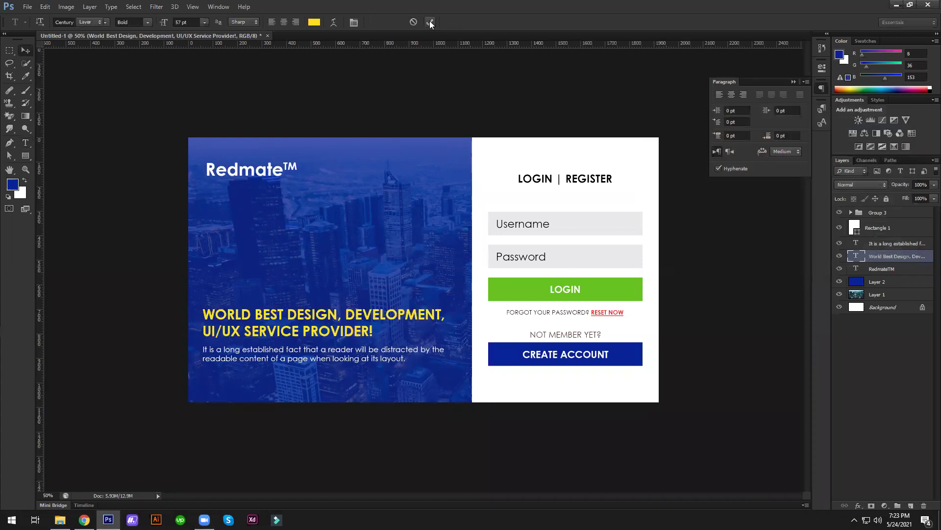
pyautogui.press('v')
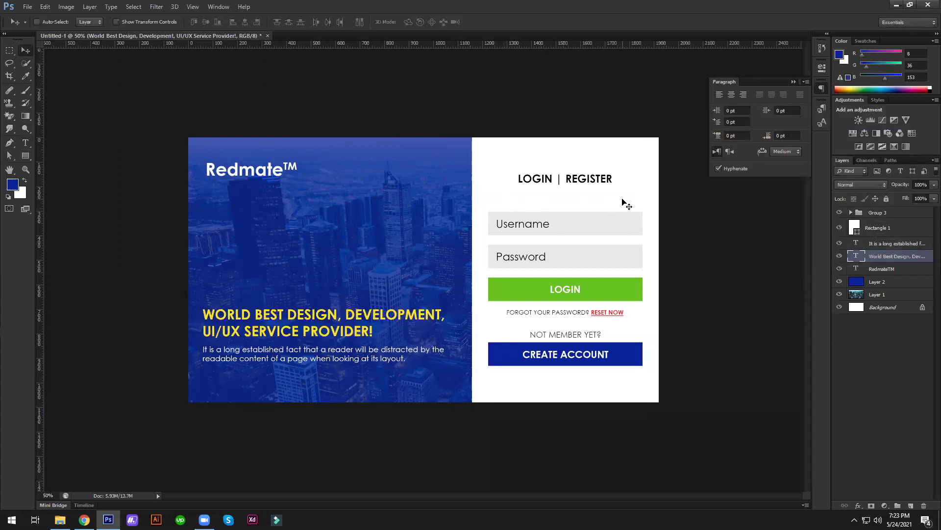